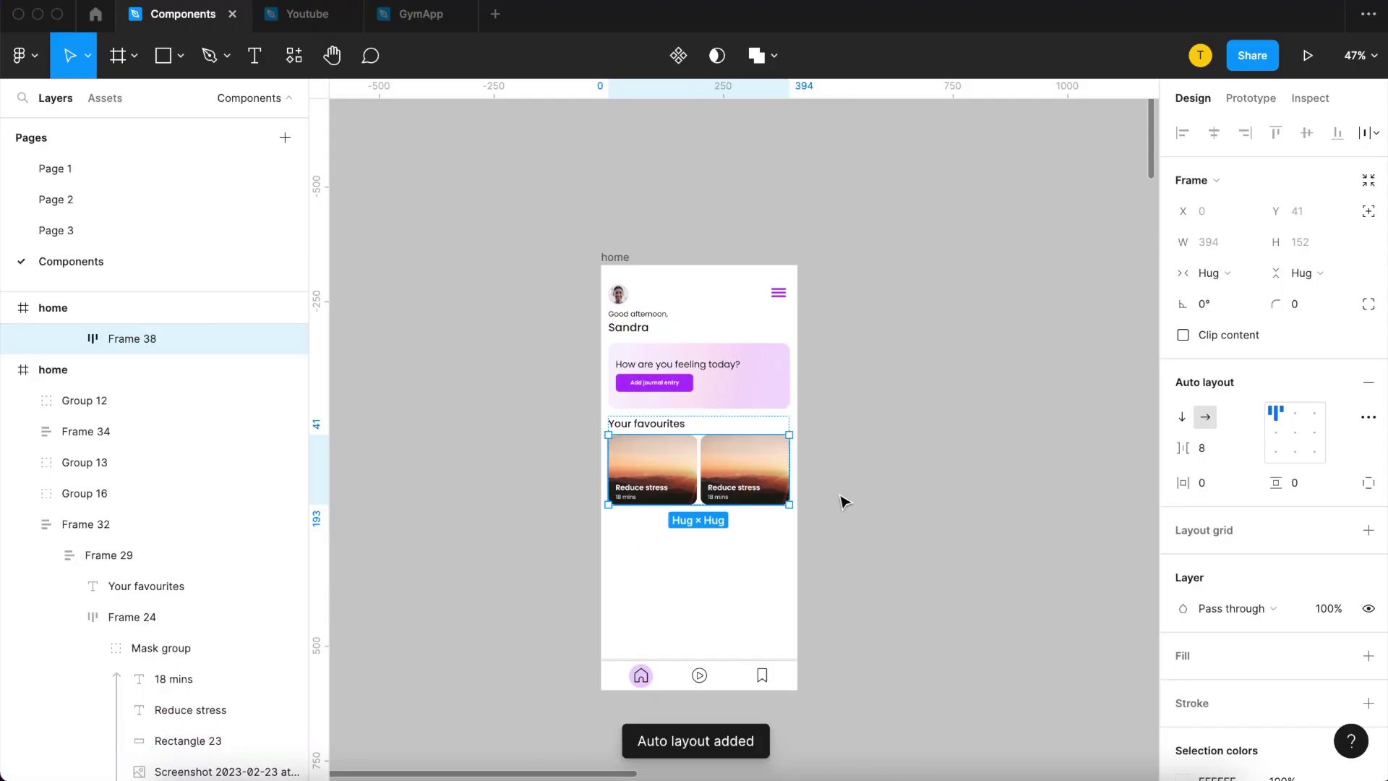
Step: Select the Reduce stress card's duration, title and 7 Day Calming text layers
{"action": "left_click", "coordinate": [750, 474]}
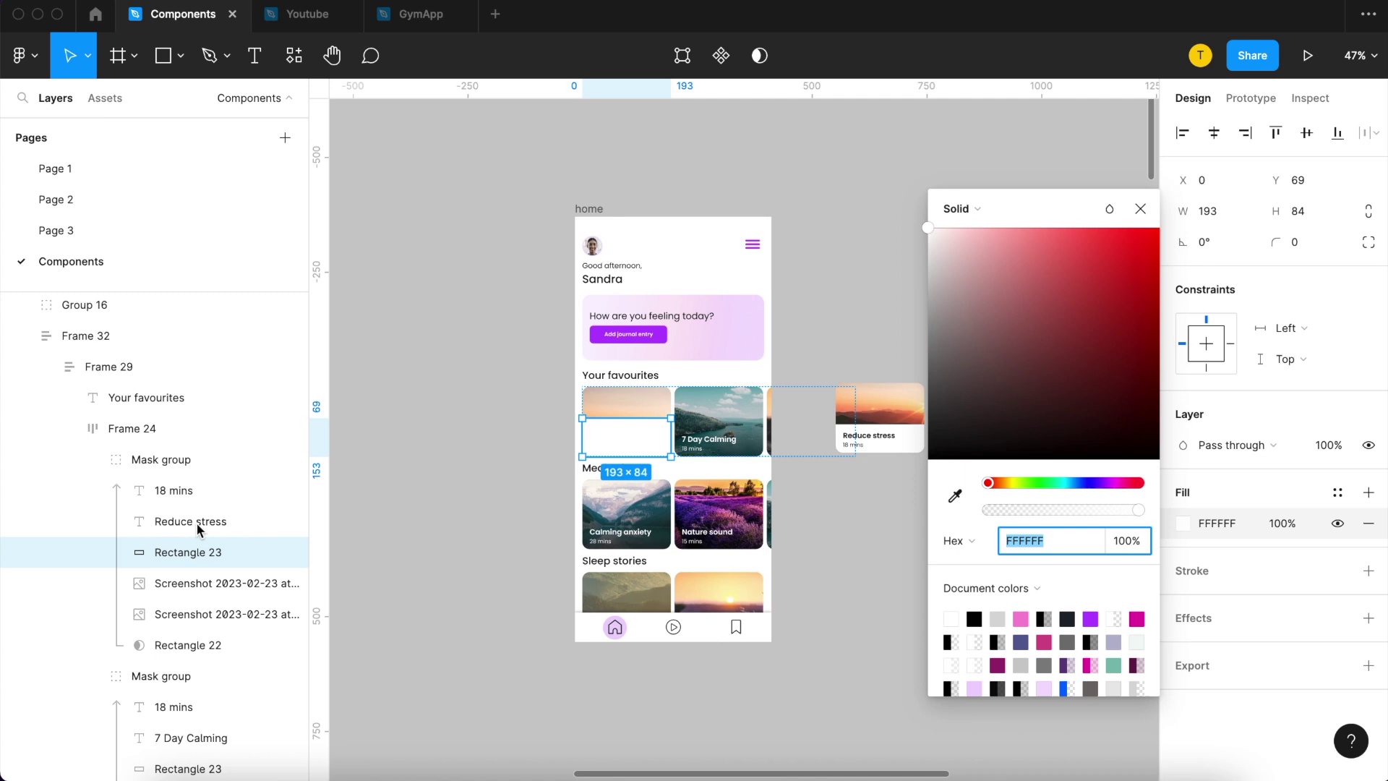
{"action": "left_click", "coordinate": [195, 490]}
{"action": "left_click", "coordinate": [199, 520], "text": "shift"}
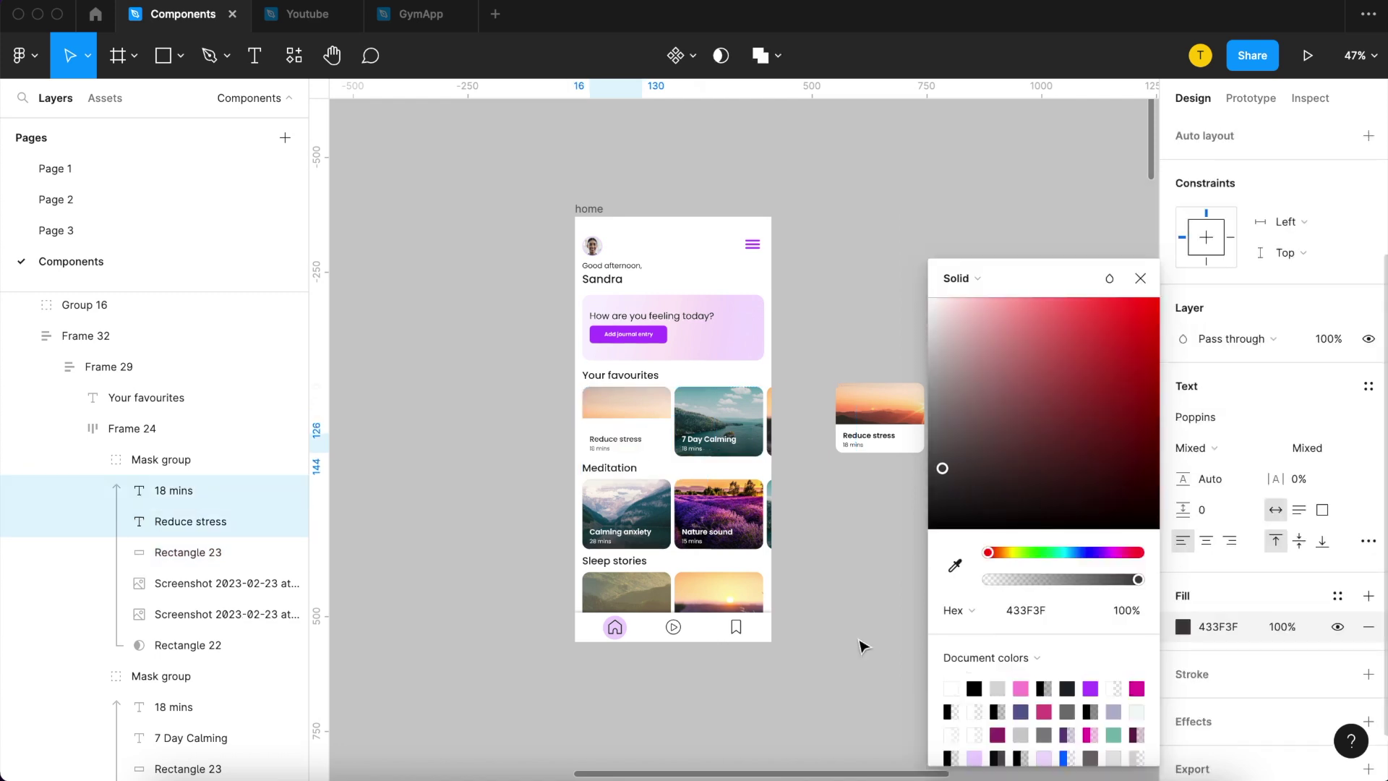
{"action": "scroll", "coordinate": [193, 524], "scroll_direction": "down", "scroll_amount": 3}
{"action": "left_click", "coordinate": [192, 521]}
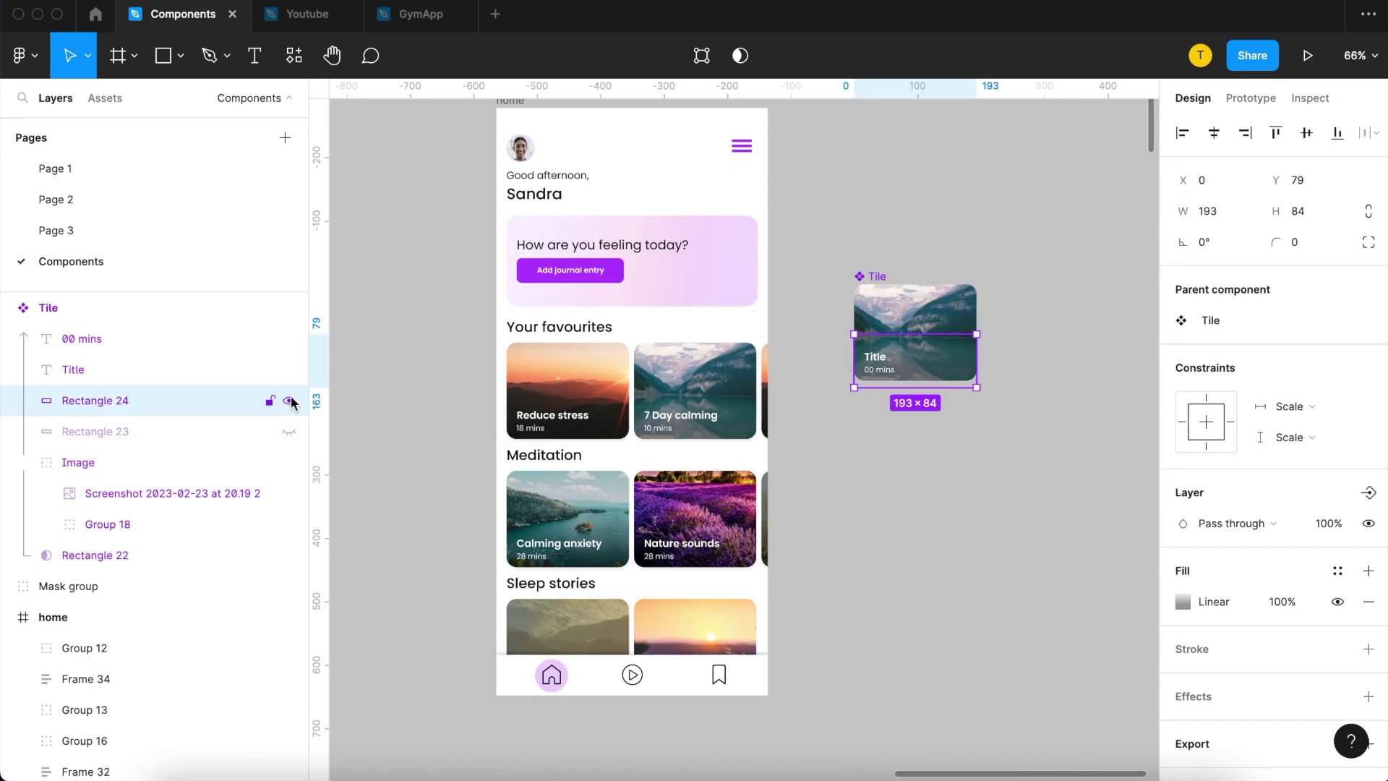
Step: Hide the dark overlay so tile bottoms turn white, and set the text fill to 000000
{"action": "left_click", "coordinate": [288, 432]}
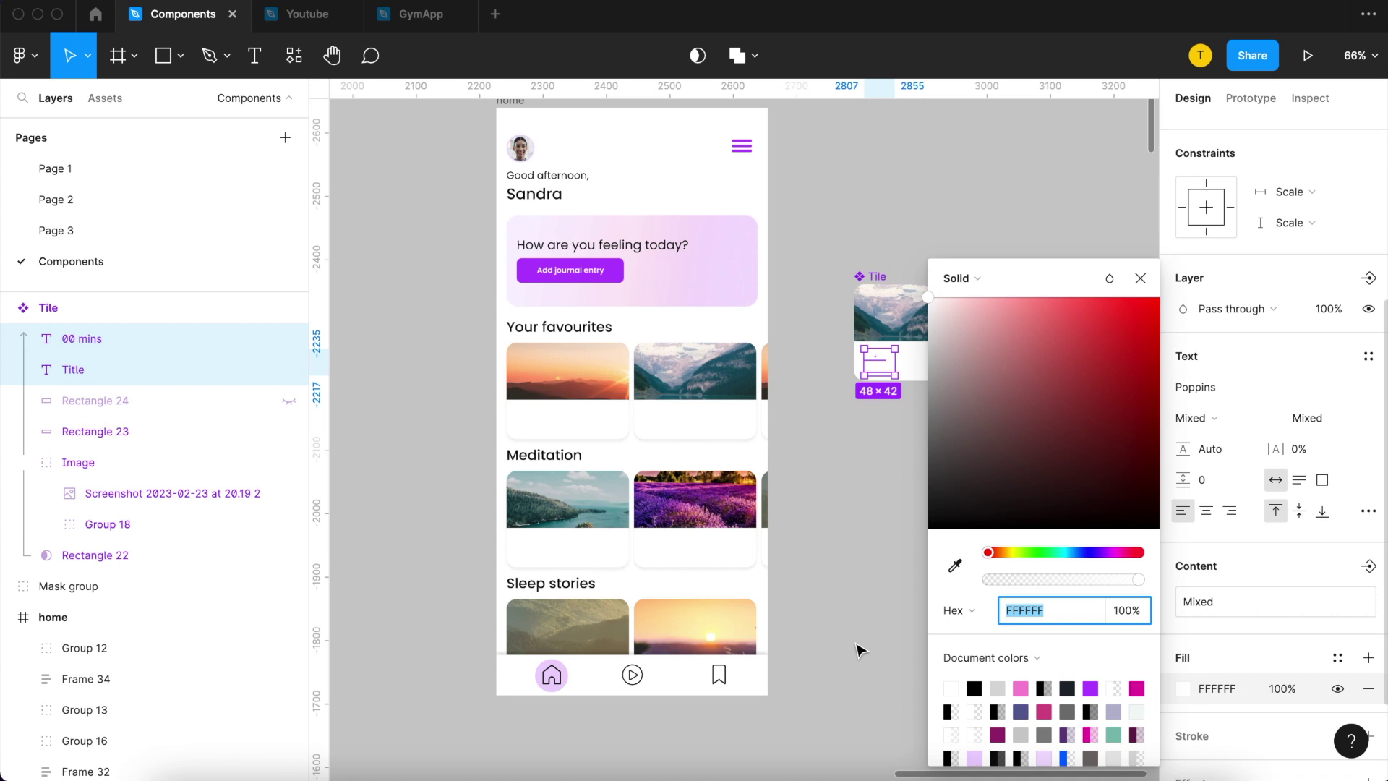
{"action": "type", "text": "000000"}
{"action": "key", "text": "Return"}
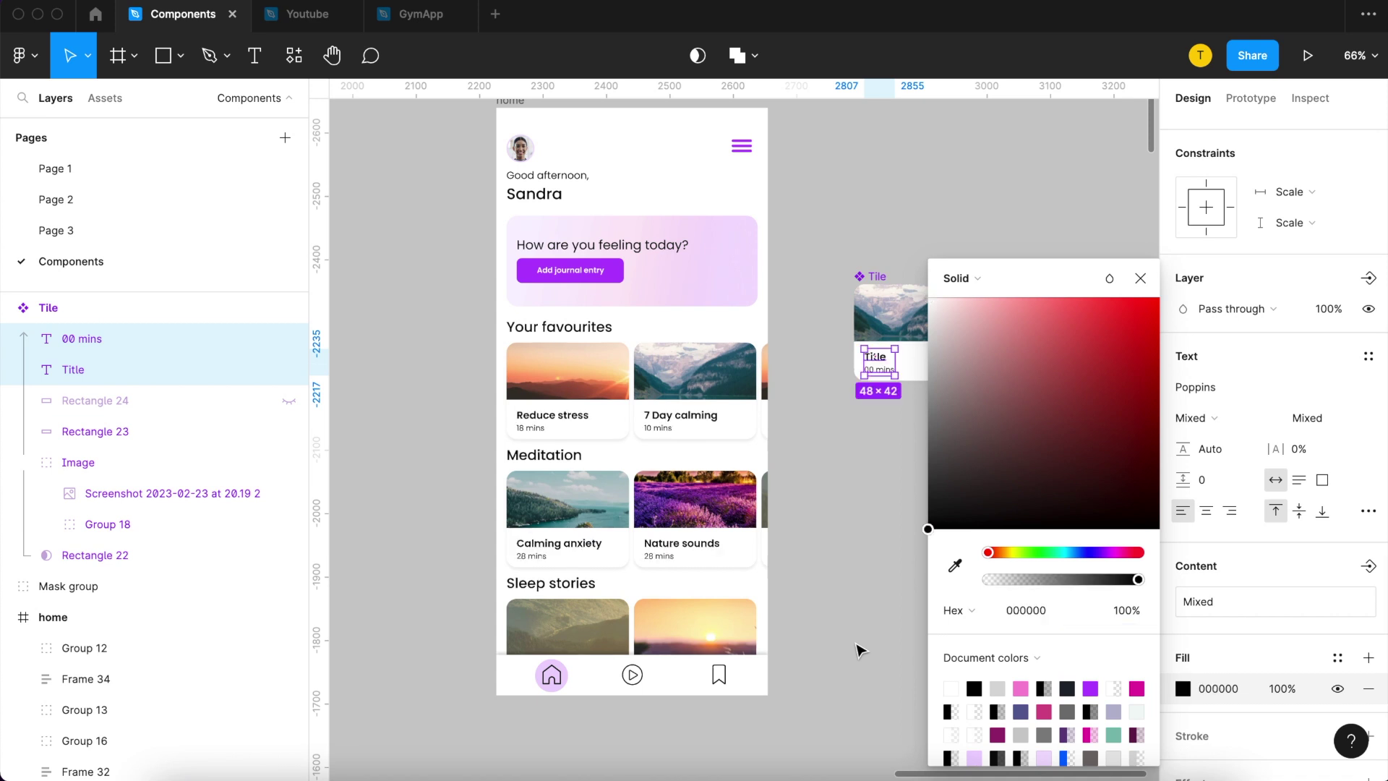
{"action": "left_click", "coordinate": [864, 643]}
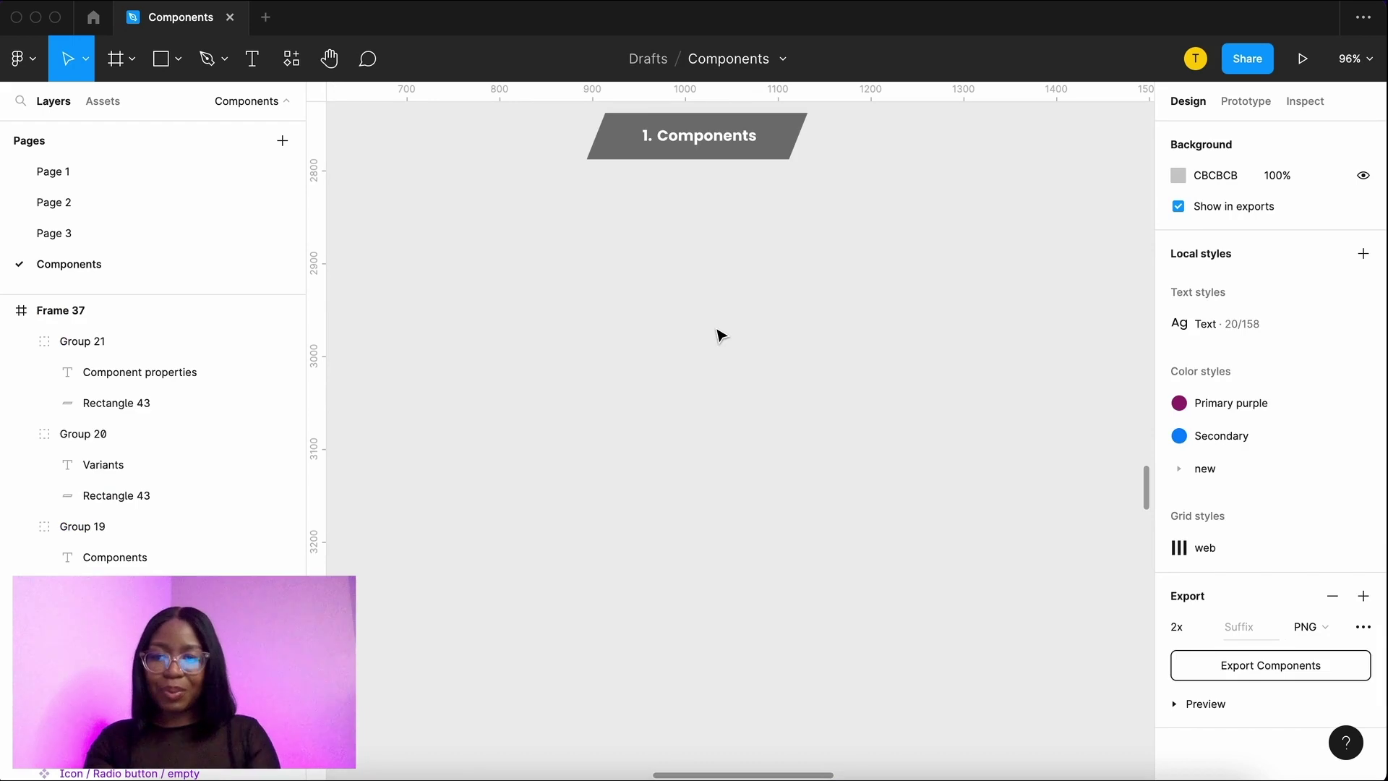
Step: Paste the sample Button label, try 'Buy' and 'Download ticket', then undo back to 'Button'
{"action": "key", "text": "super+v"}
{"action": "left_click", "coordinate": [800, 341]}
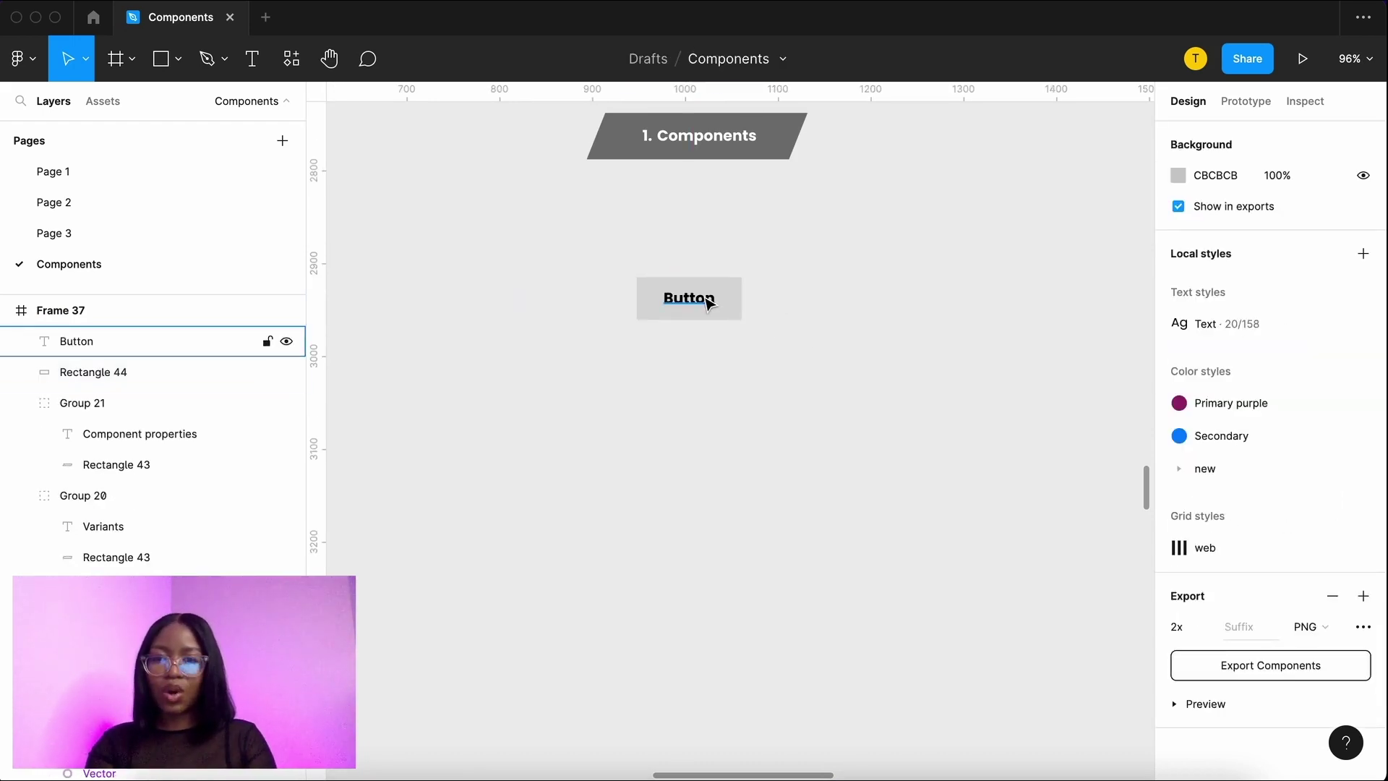
{"action": "left_click", "coordinate": [700, 298]}
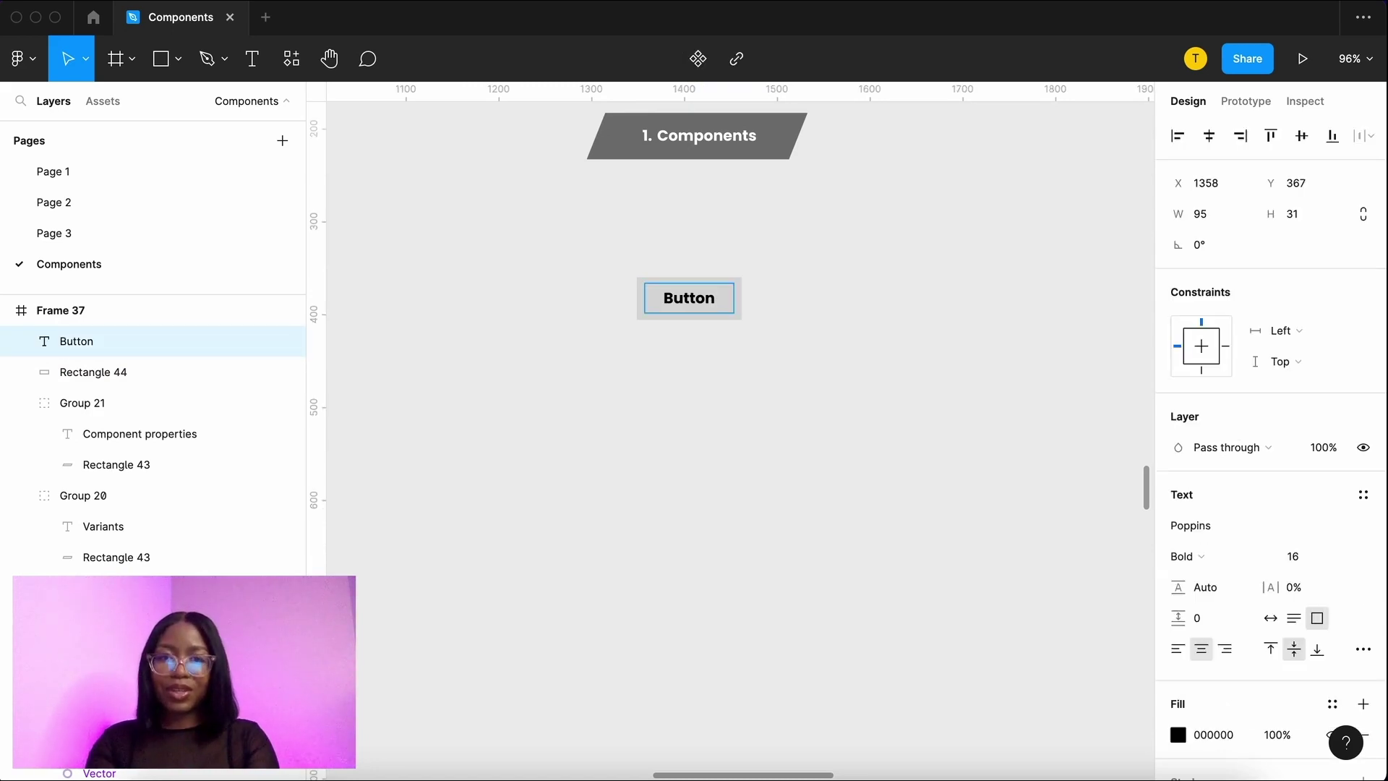
{"action": "double_click", "coordinate": [692, 295]}
{"action": "type", "text": "Buy"}
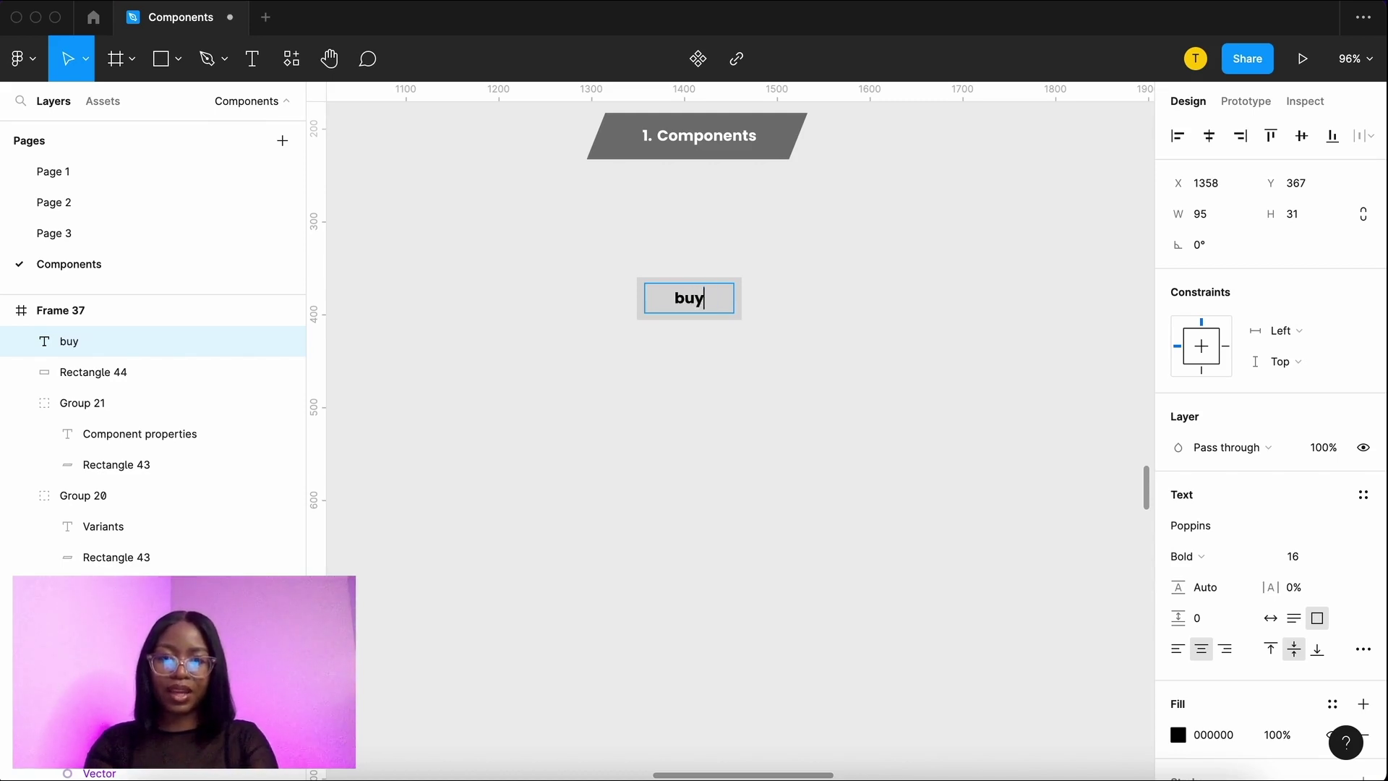
{"action": "key", "text": "ctrl+a"}
{"action": "type", "text": "Download ticket"}
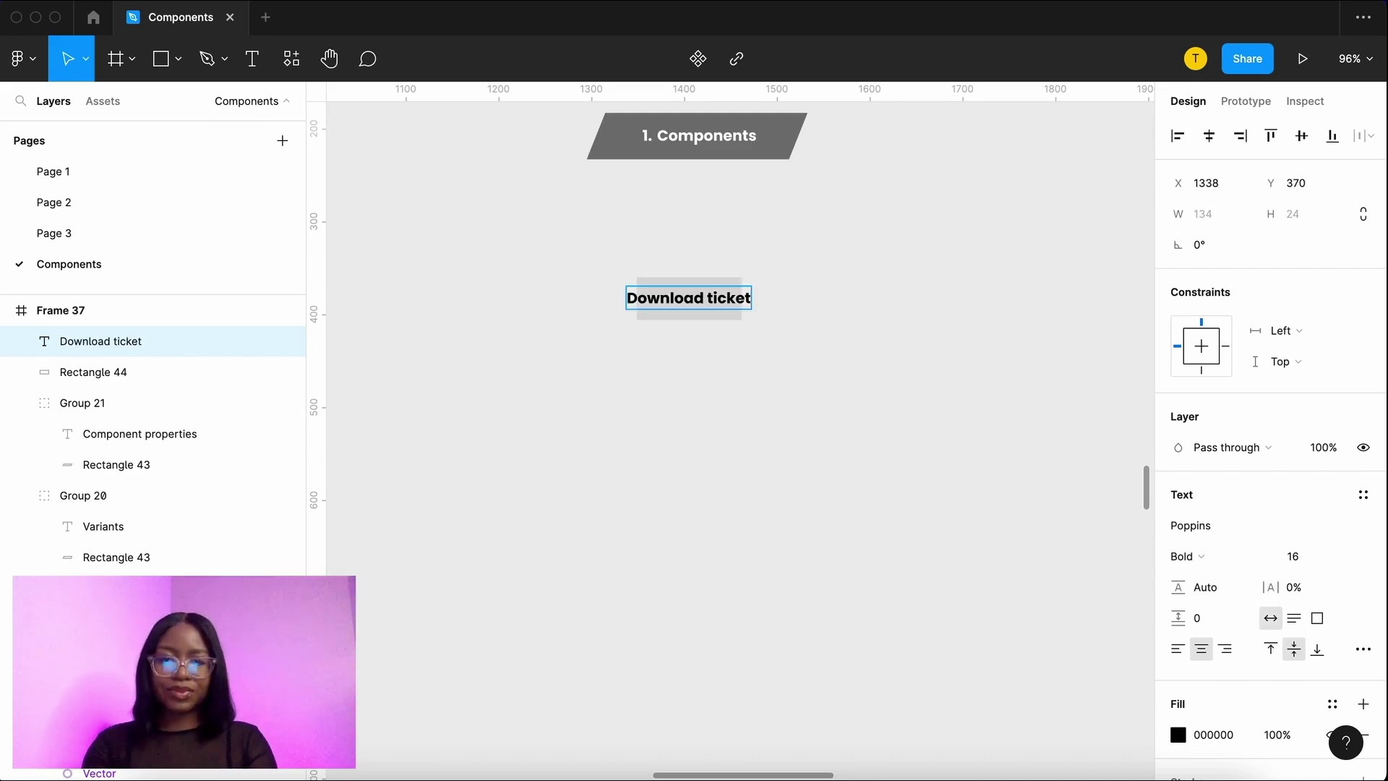
{"action": "key", "text": "ctrl+z"}
{"action": "key", "text": "ctrl+z"}
{"action": "key", "text": "ctrl+z"}
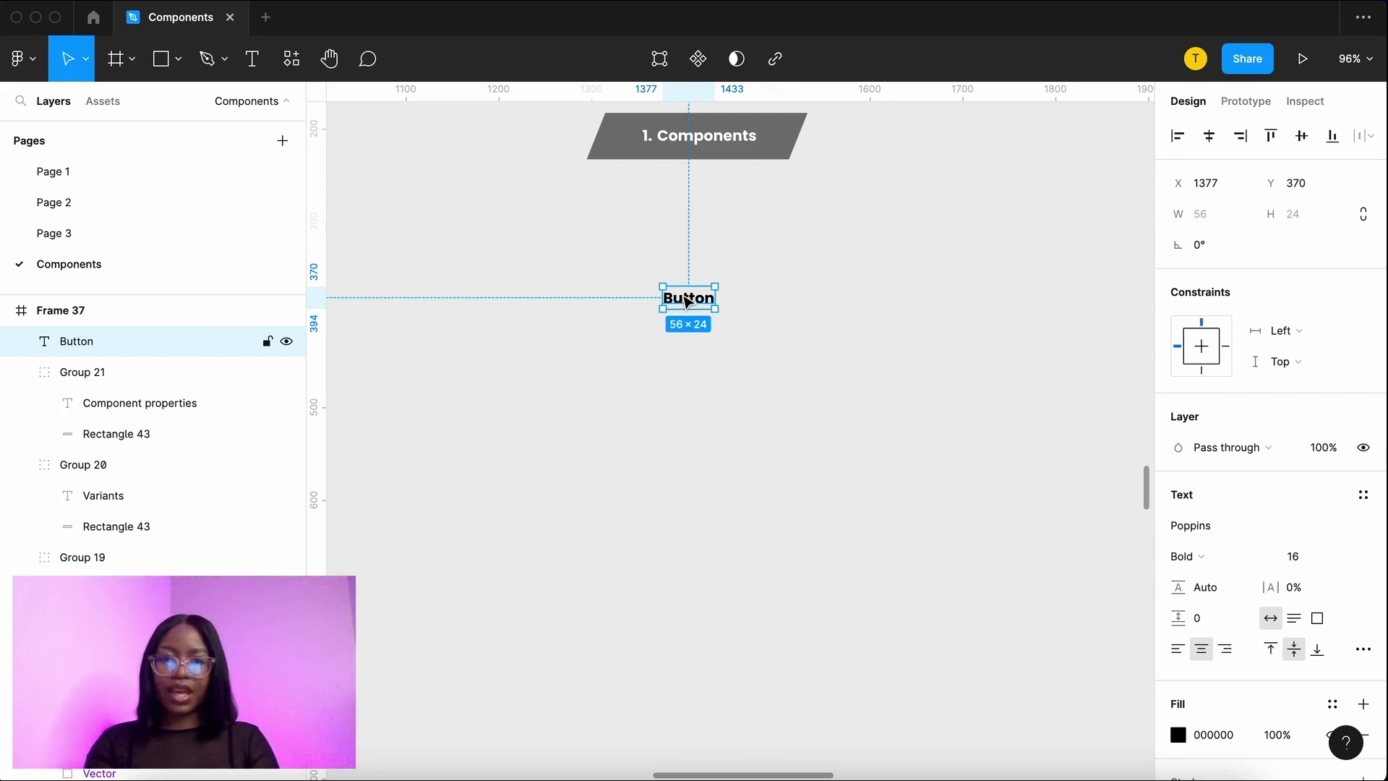
Step: Wrap the Button text in an auto-layout frame with a purple fill
{"action": "key", "text": "shift+a"}
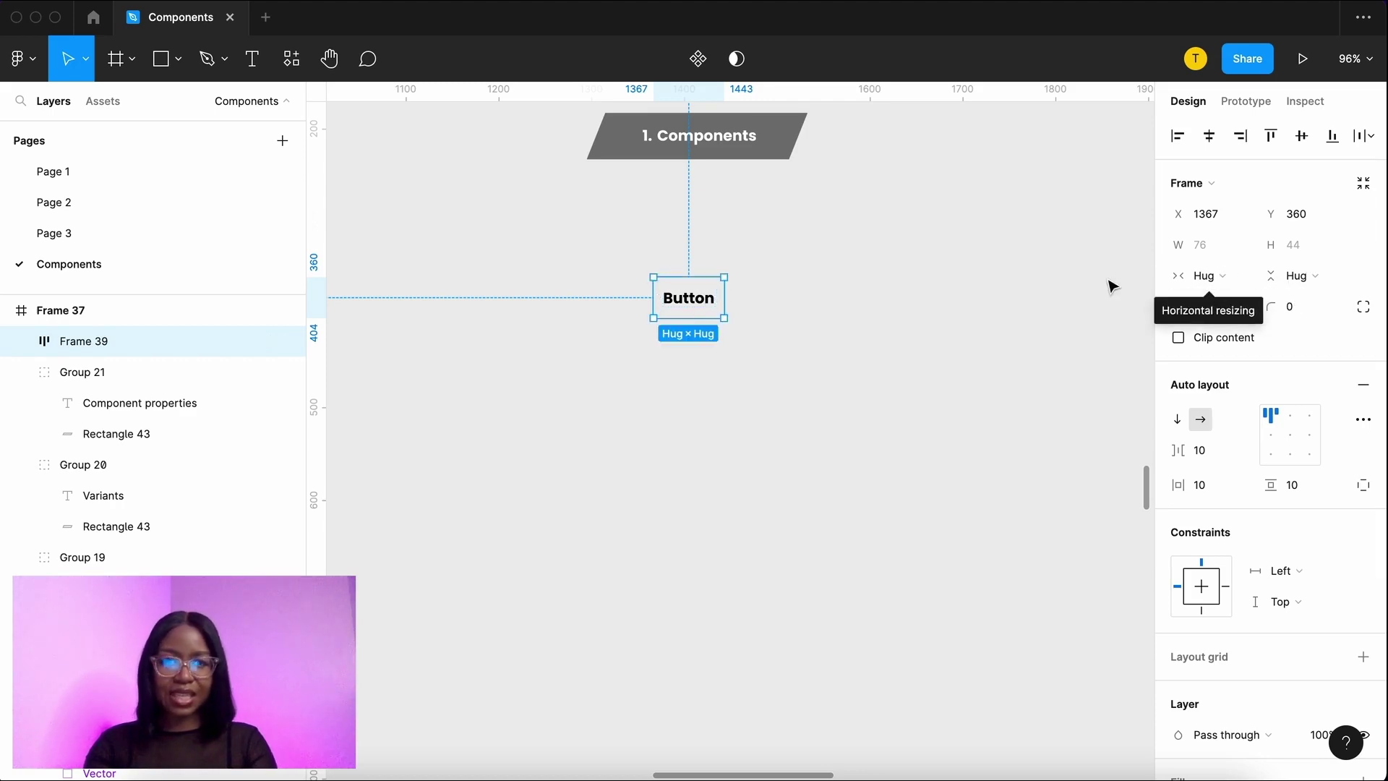
{"action": "scroll", "coordinate": [1203, 627], "scroll_direction": "down", "scroll_amount": 4}
{"action": "left_click", "coordinate": [1178, 616]}
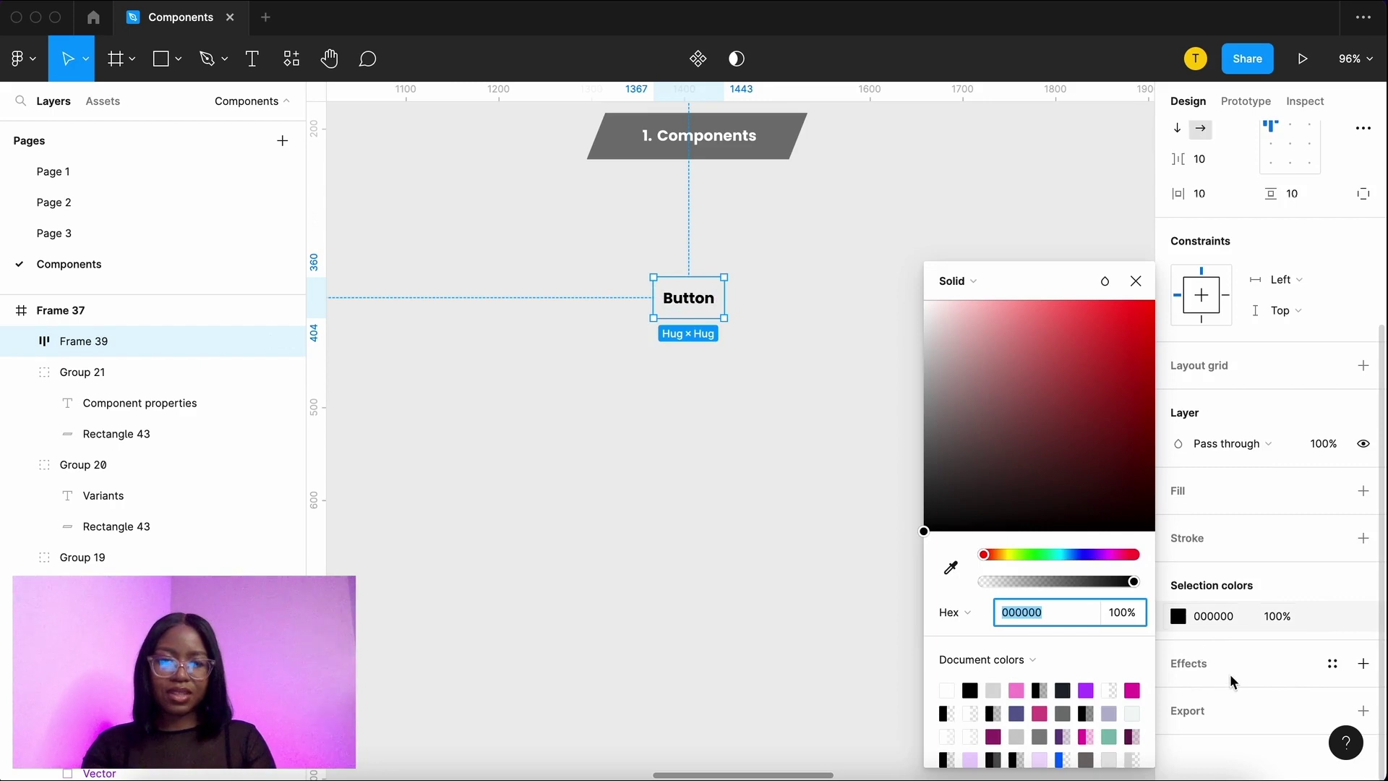
{"action": "left_click", "coordinate": [1258, 680]}
Step: Set the button's horizontal padding to 20 and corner radius to 8
{"action": "left_click", "coordinate": [99, 340]}
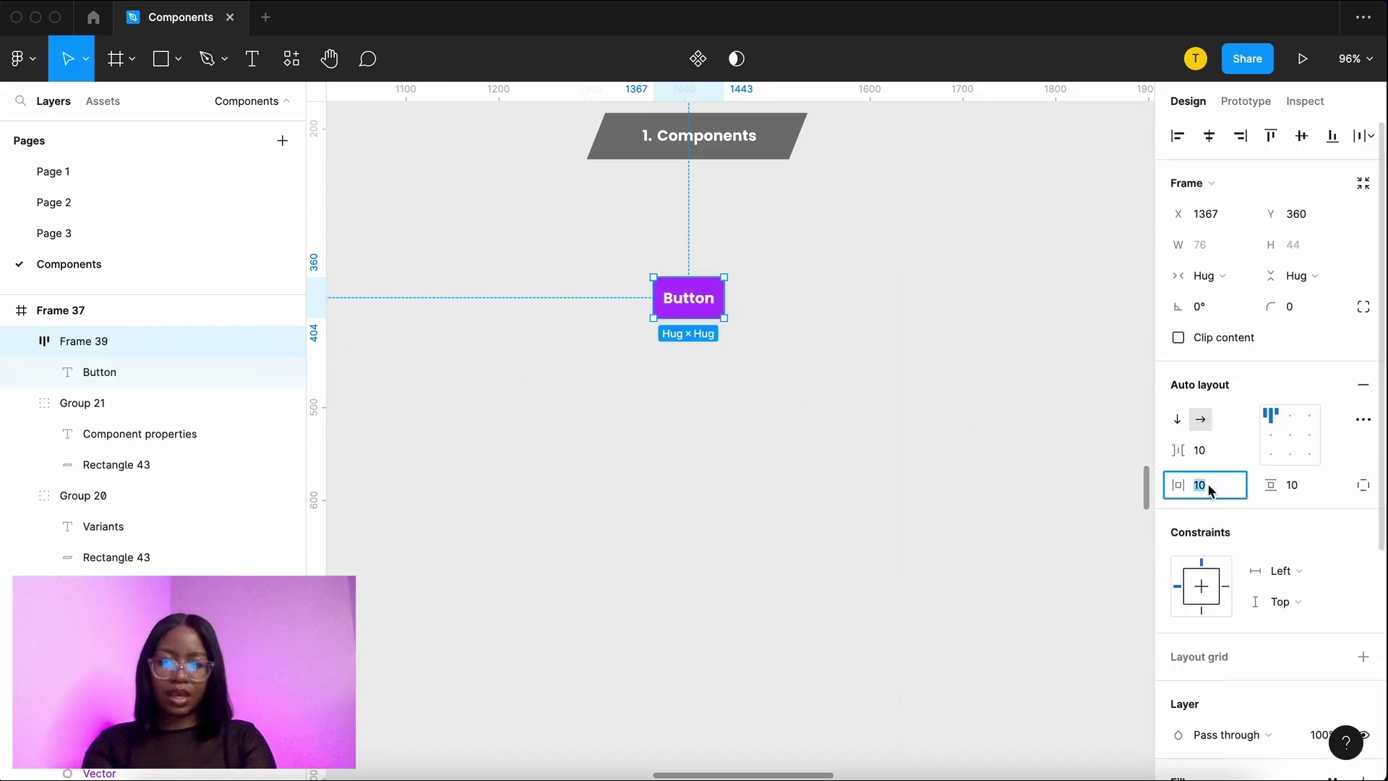
{"action": "type", "text": "20"}
{"action": "key", "text": "Return"}
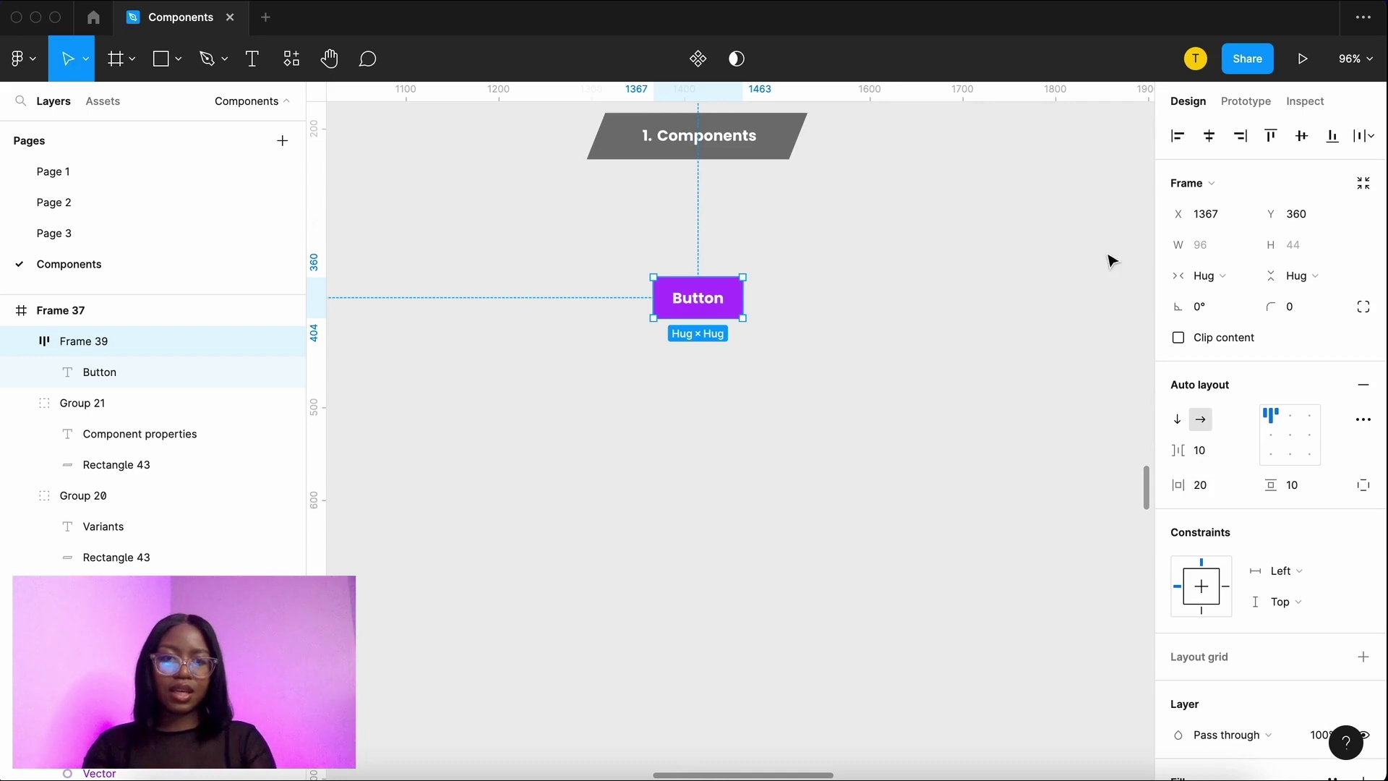
{"action": "left_click", "coordinate": [1294, 308]}
{"action": "type", "text": "8"}
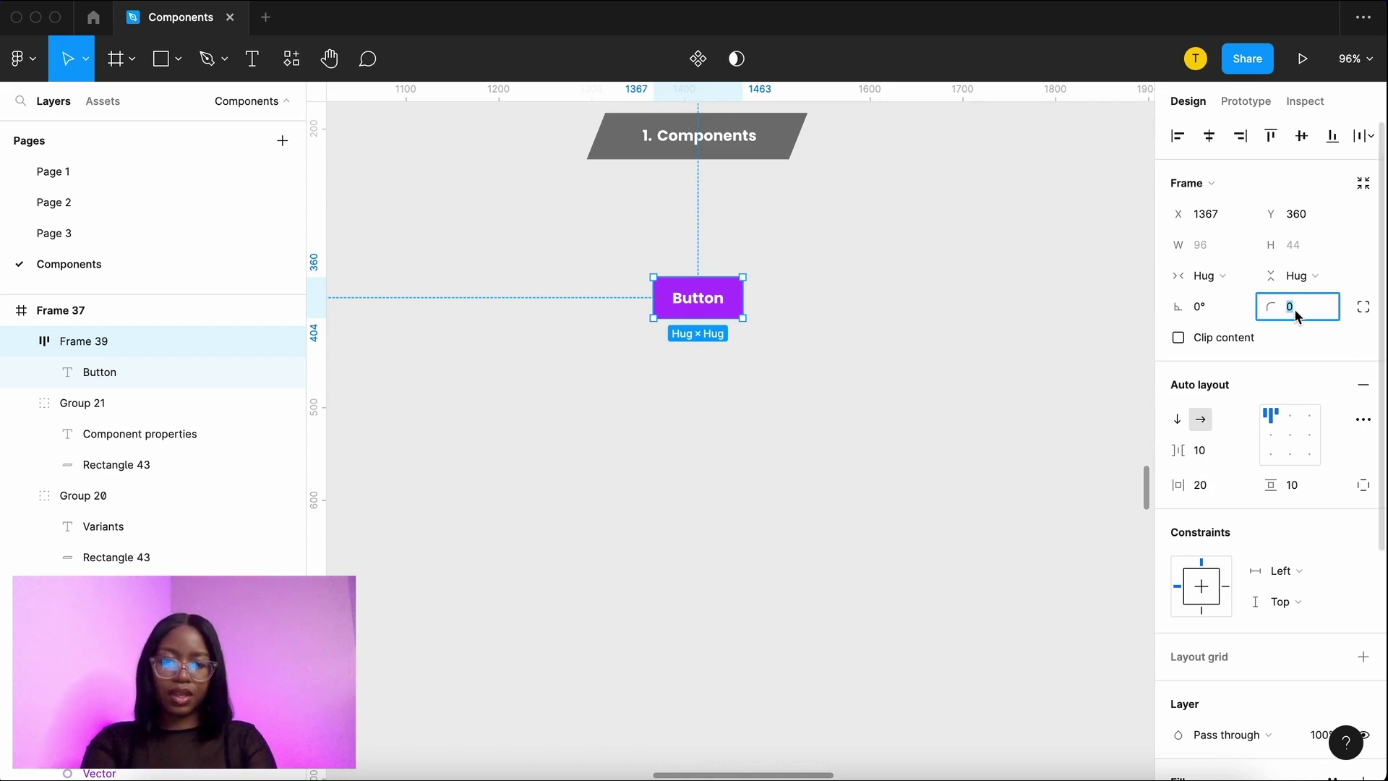
{"action": "left_click", "coordinate": [719, 446]}
Step: Change the button label text to 'Buy'
{"action": "left_click", "coordinate": [726, 314]}
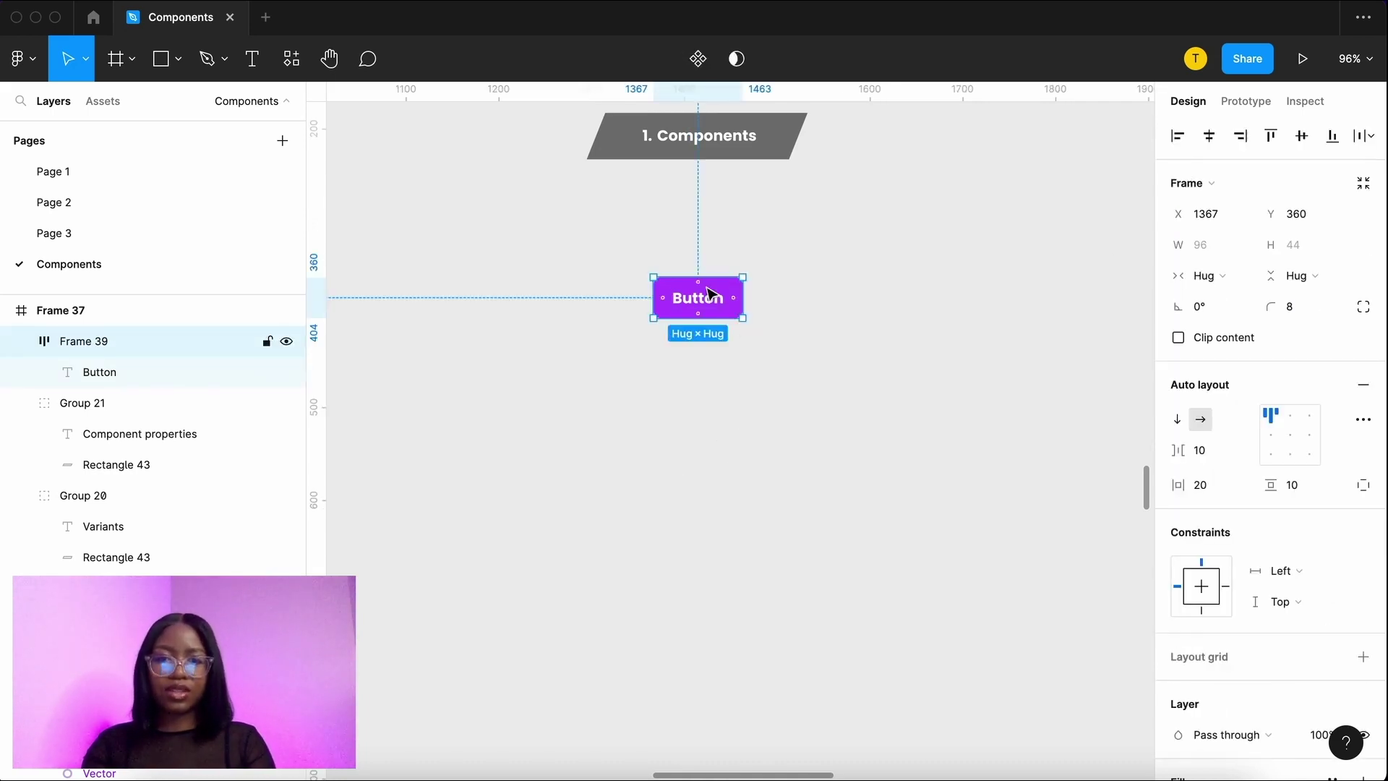
{"action": "double_click", "coordinate": [712, 301]}
{"action": "double_click", "coordinate": [711, 302]}
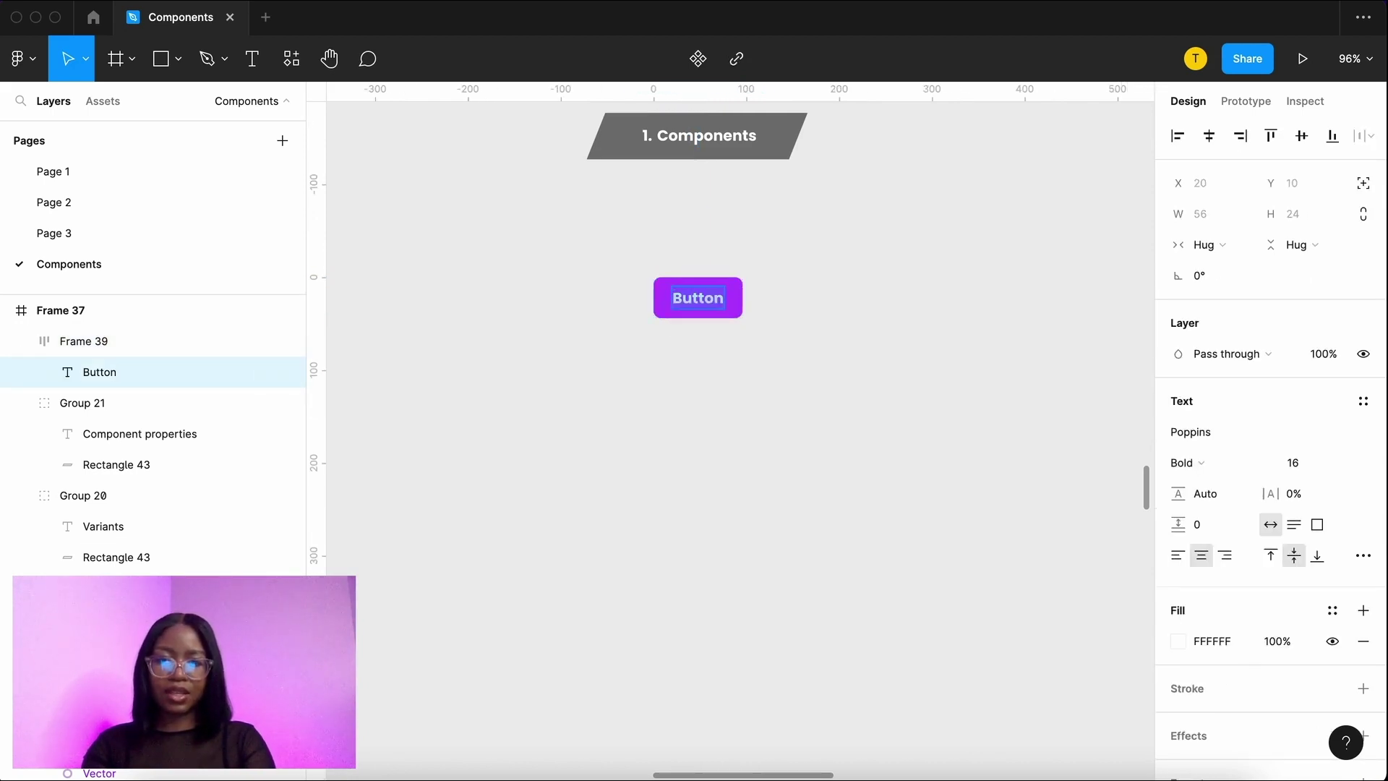
{"action": "type", "text": "Buy"}
{"action": "left_click", "coordinate": [732, 366]}
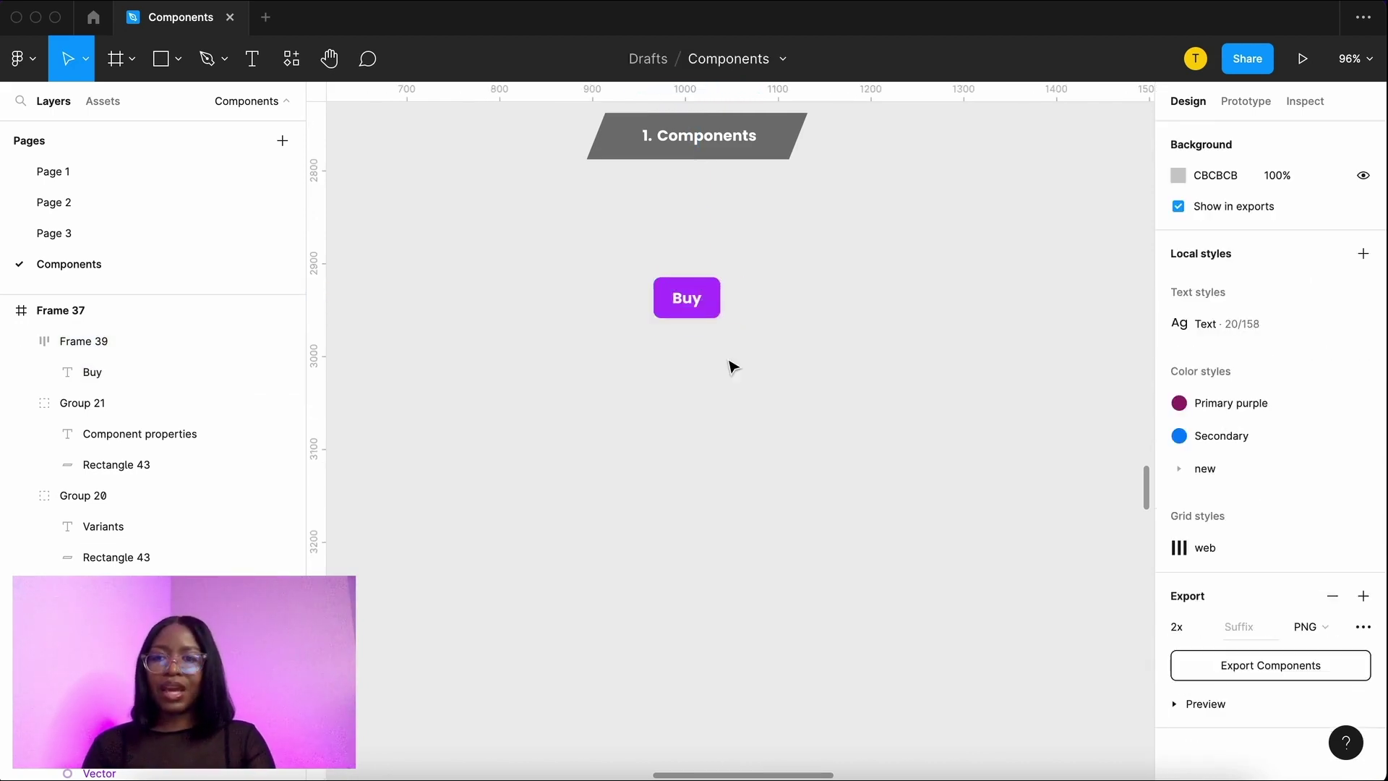
{"action": "left_click", "coordinate": [700, 315]}
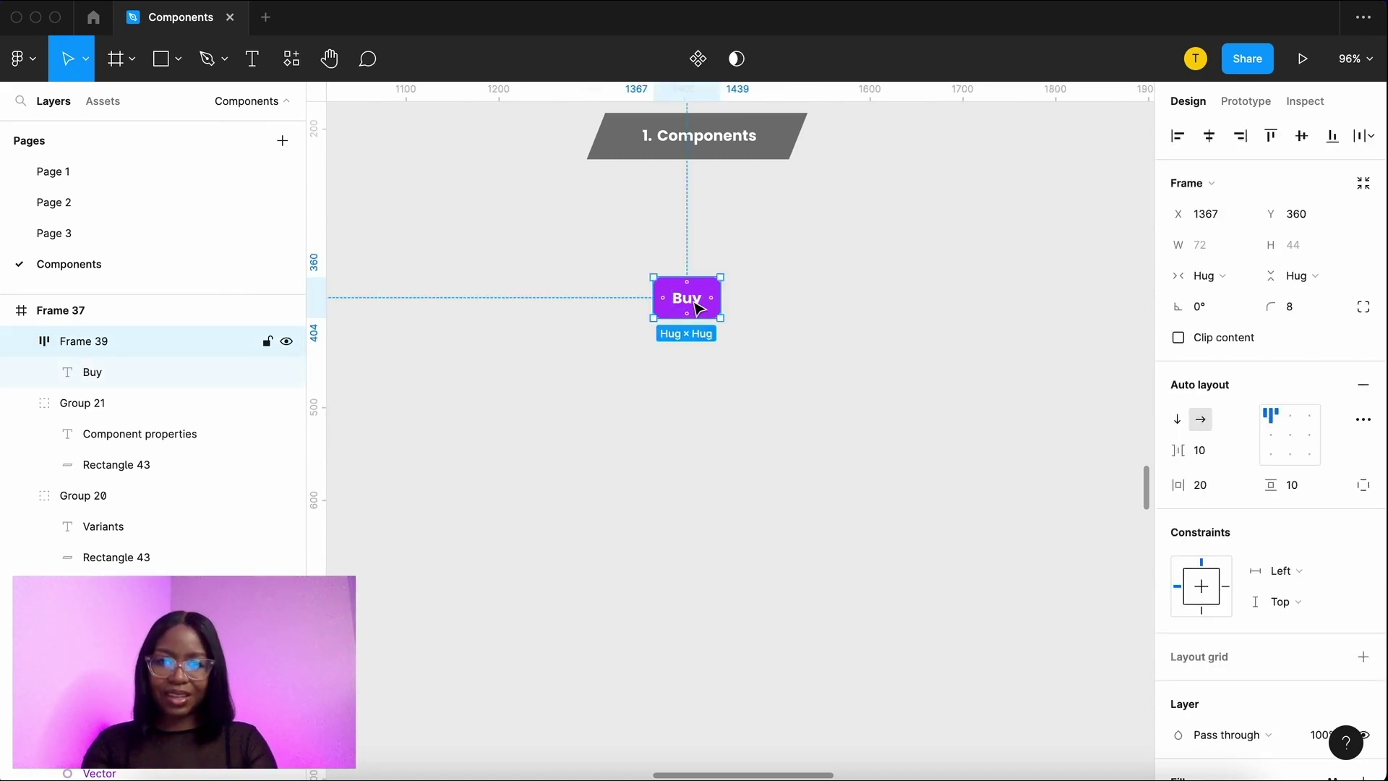
Step: Revert the label to 'Button', convert Frame 39 into a component and rename it Button
{"action": "key", "text": "ctrl+z"}
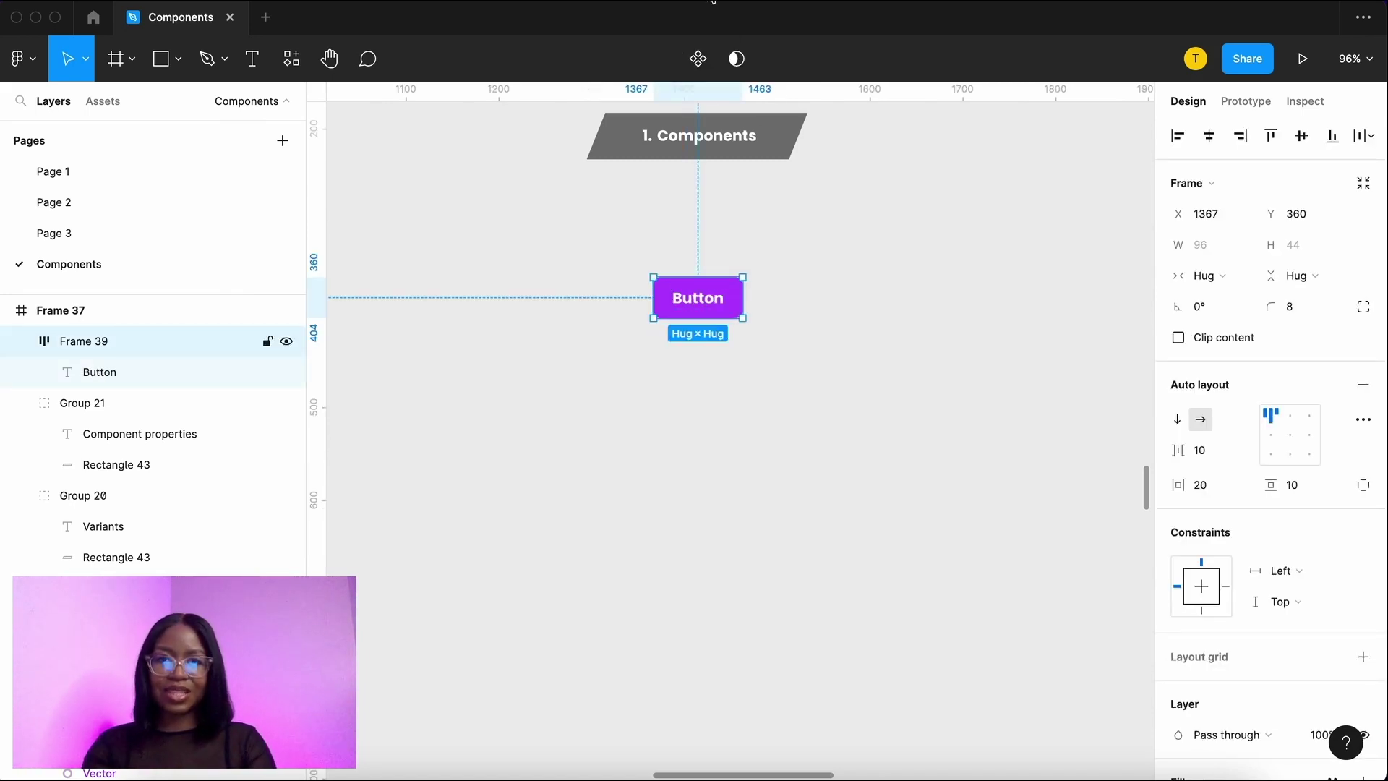
{"action": "left_click", "coordinate": [699, 60]}
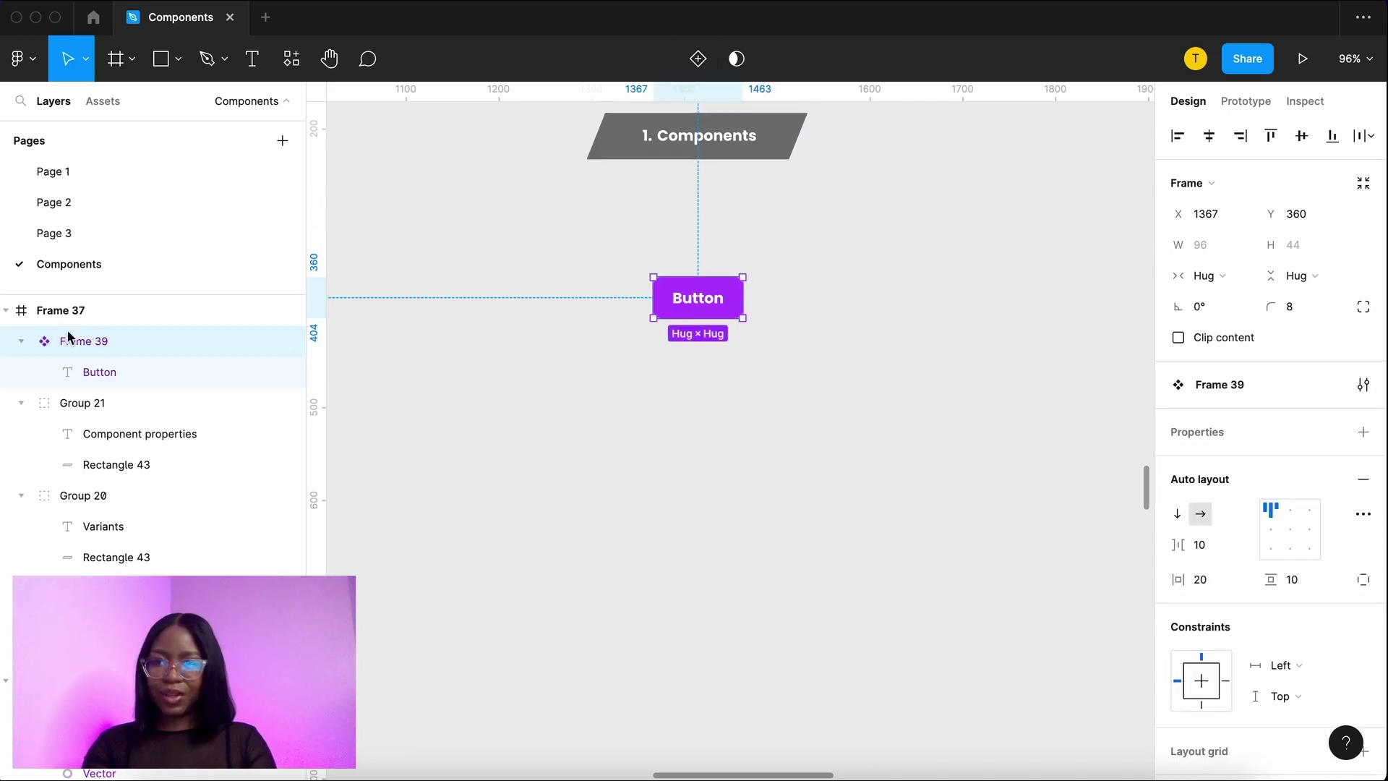
{"action": "double_click", "coordinate": [89, 340]}
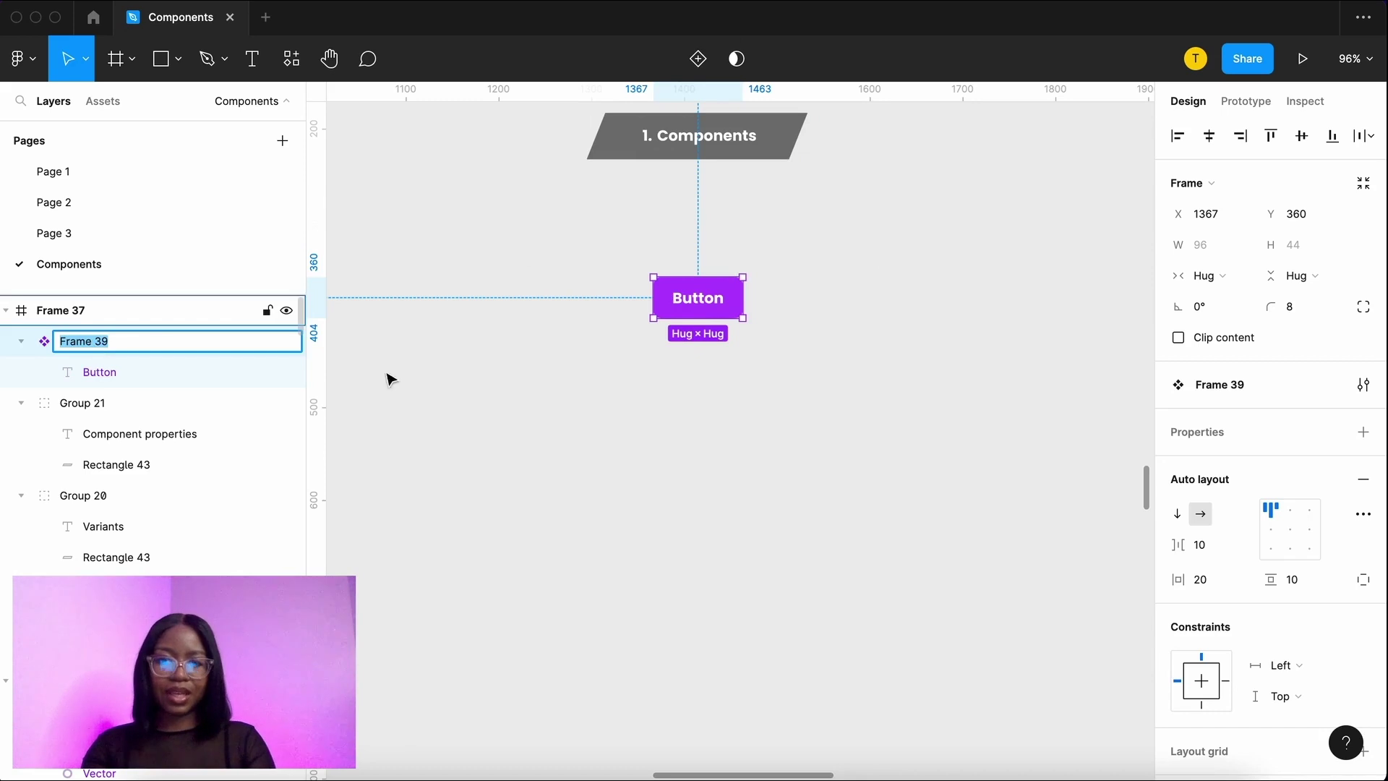
{"action": "type", "text": "Button"}
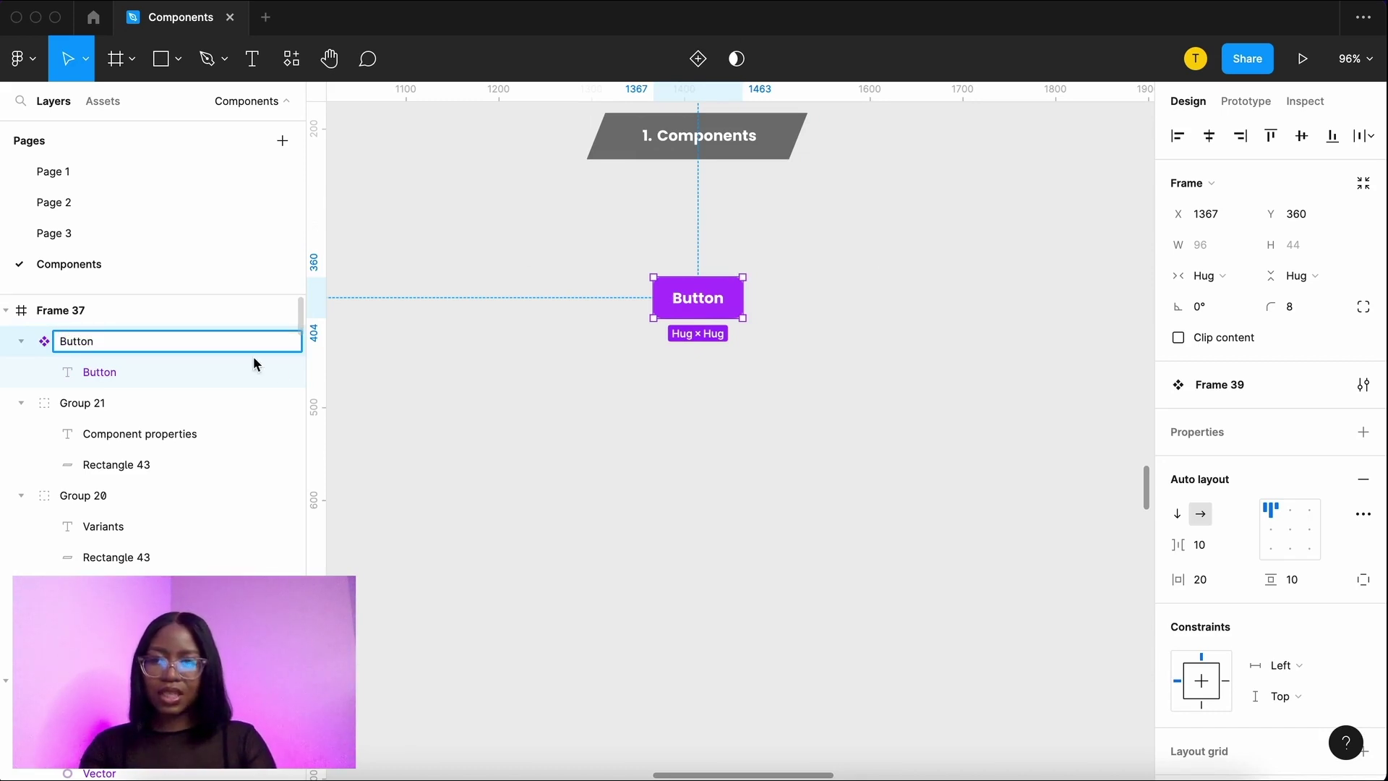
{"action": "left_click", "coordinate": [470, 336]}
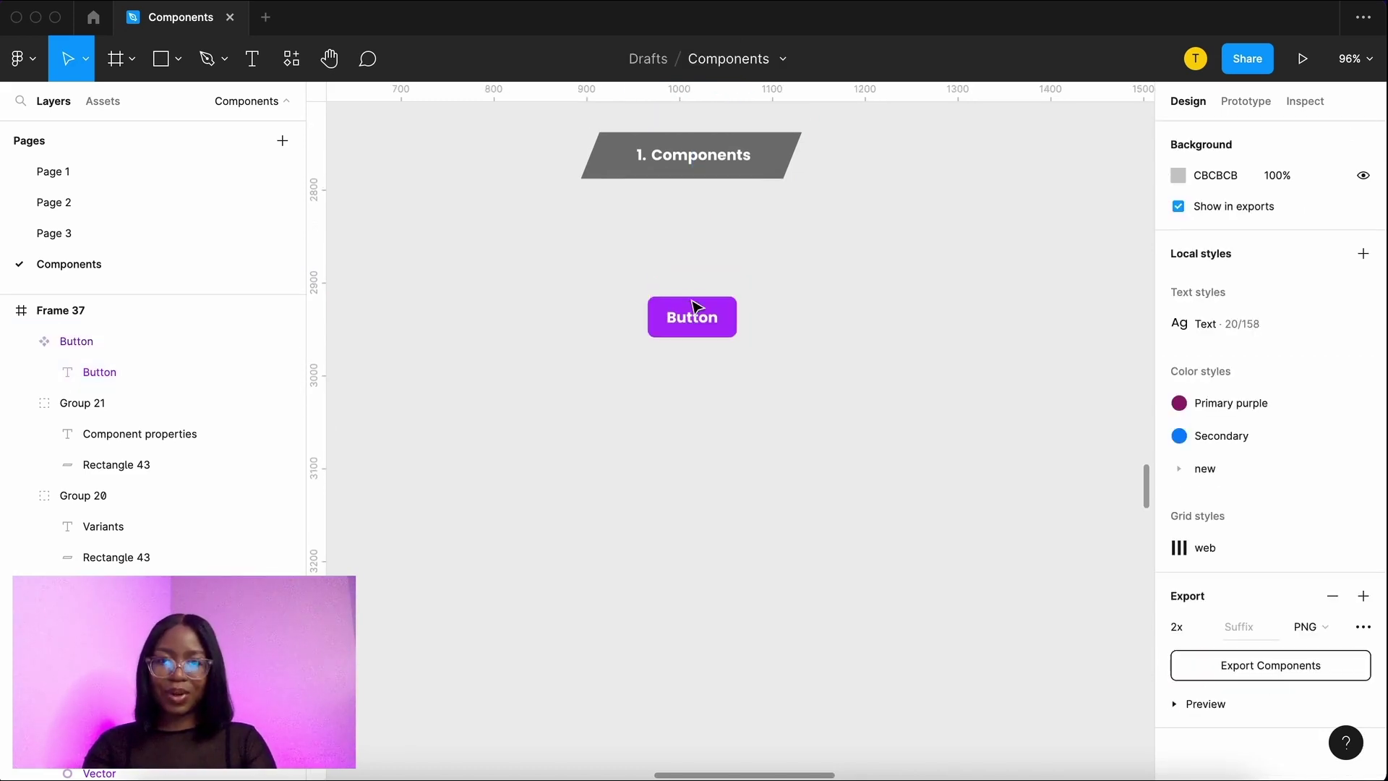
{"action": "scroll", "coordinate": [692, 306], "scroll_direction": "down", "scroll_amount": 2}
{"action": "left_click", "coordinate": [615, 293]}
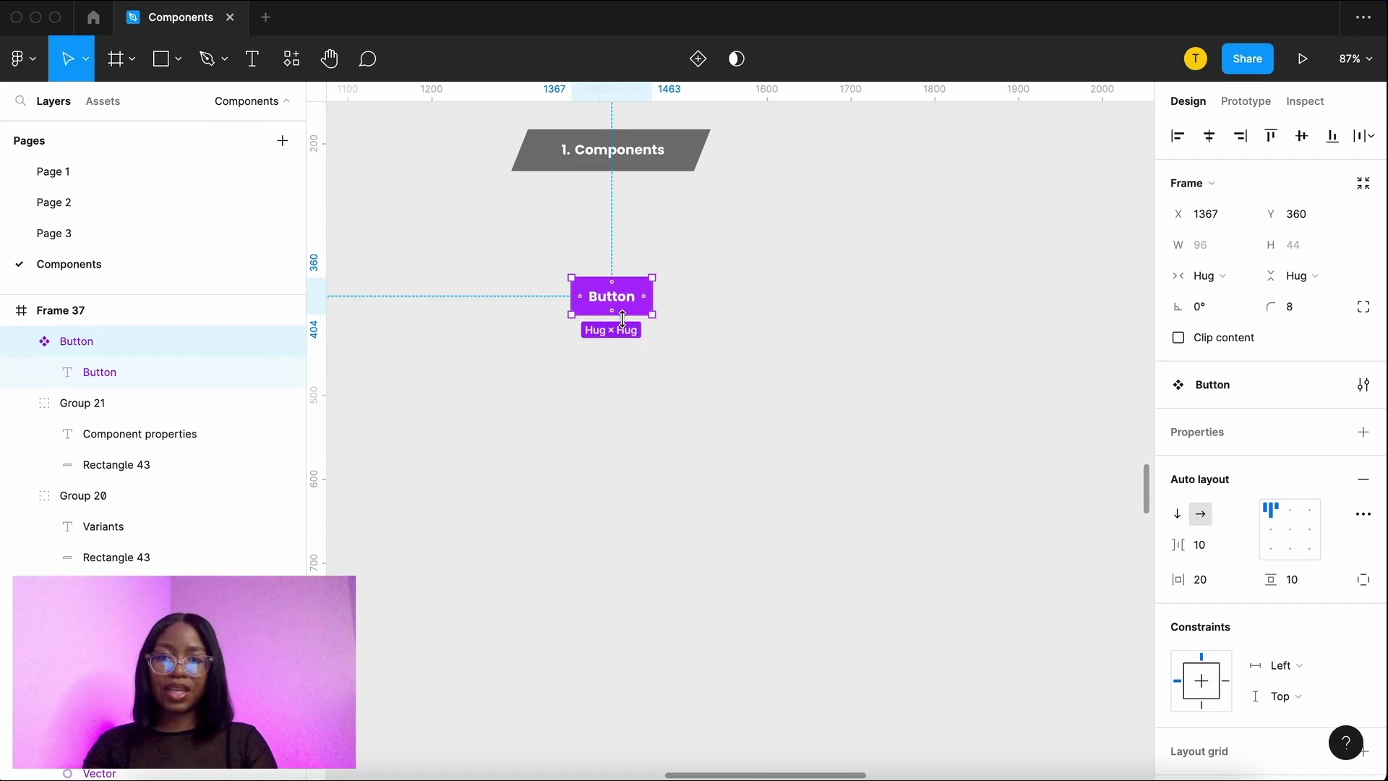
Step: Duplicate the Button to the right, then drag a Button instance from the Assets search onto the canvas
{"action": "key", "text": "super+d"}
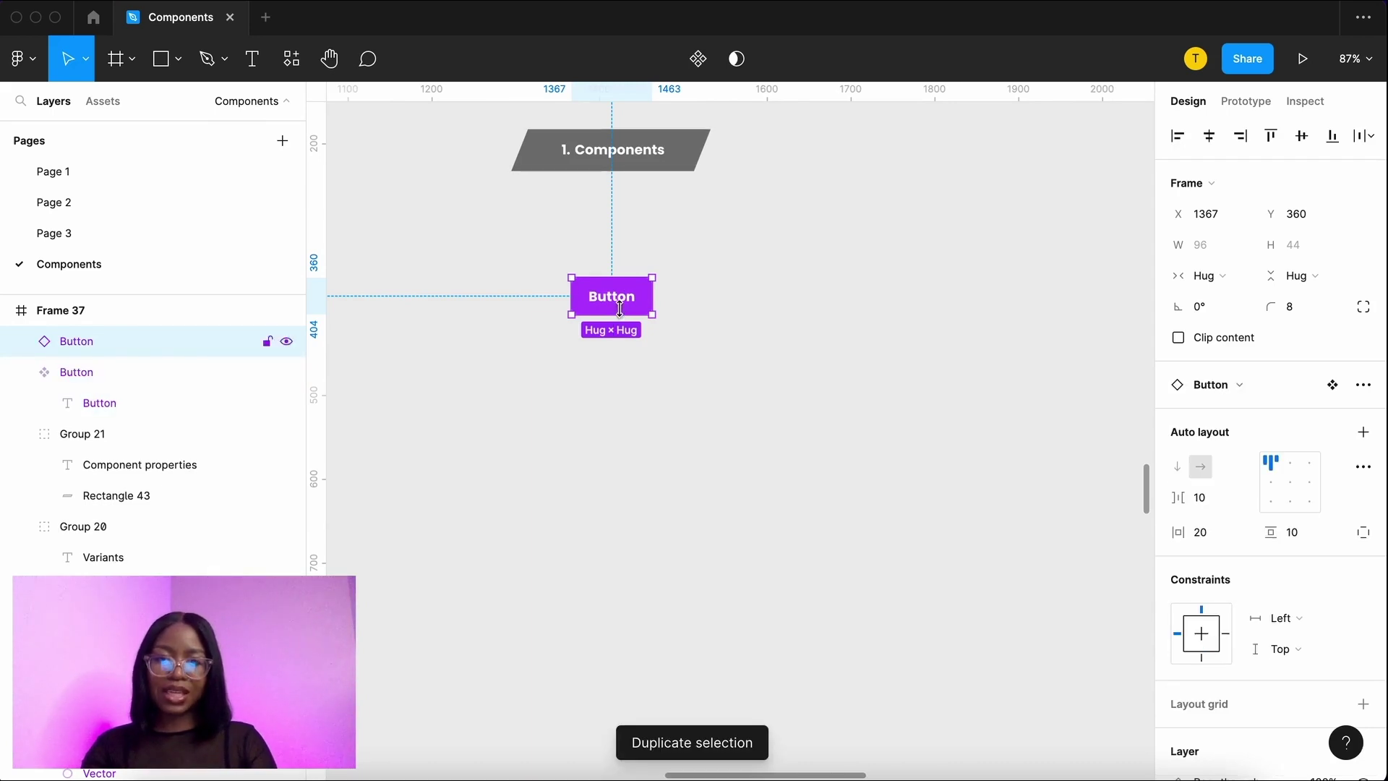
{"action": "left_click_drag", "start_coordinate": [619, 309], "coordinate": [804, 325]}
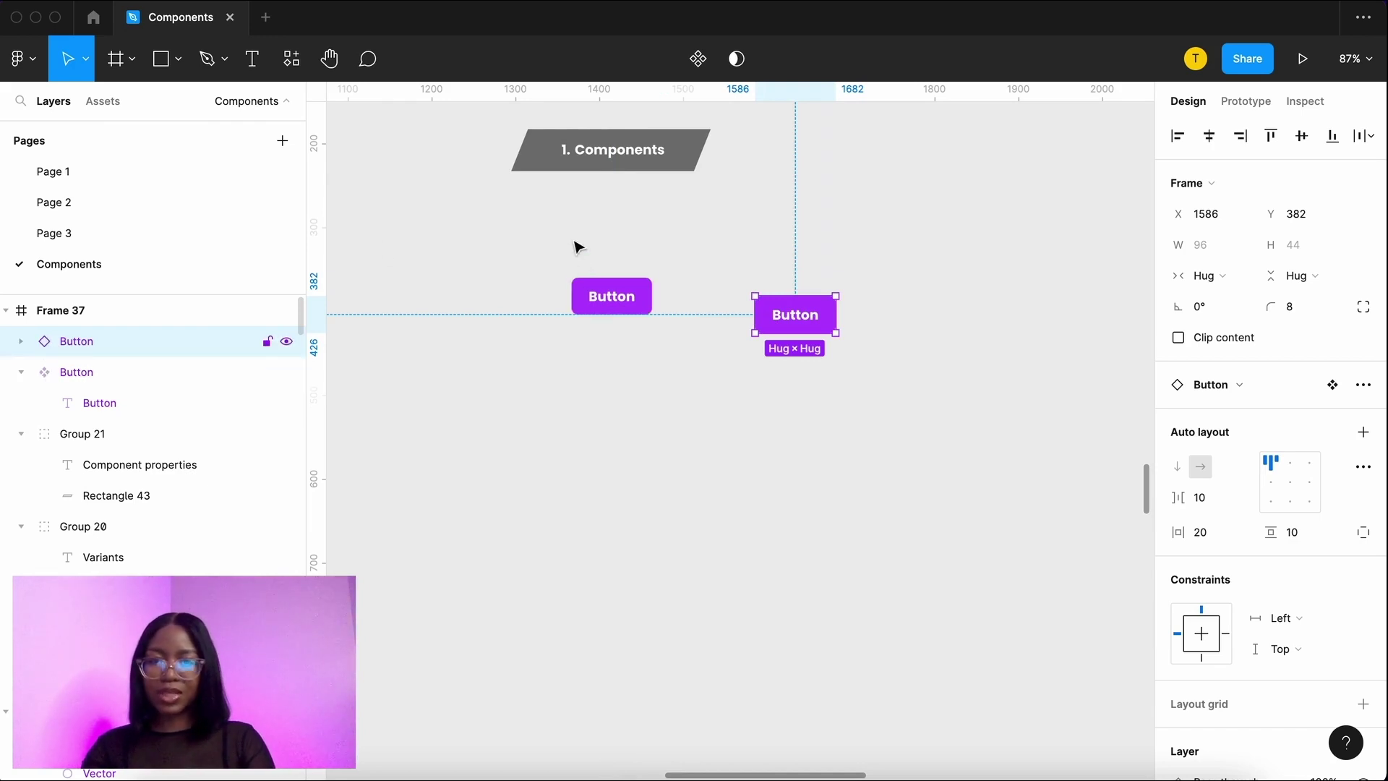
{"action": "left_click", "coordinate": [598, 300]}
{"action": "left_click", "coordinate": [109, 104]}
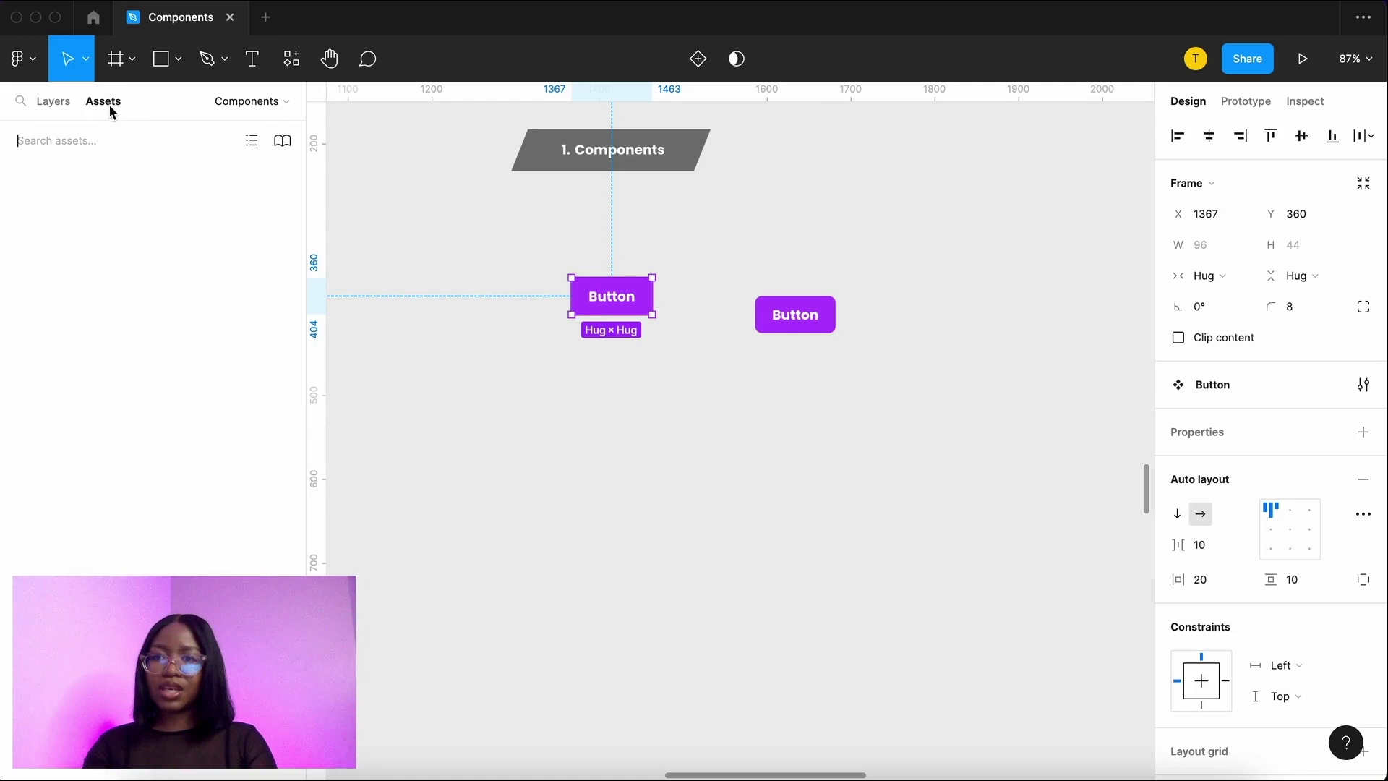
{"action": "left_click", "coordinate": [99, 138]}
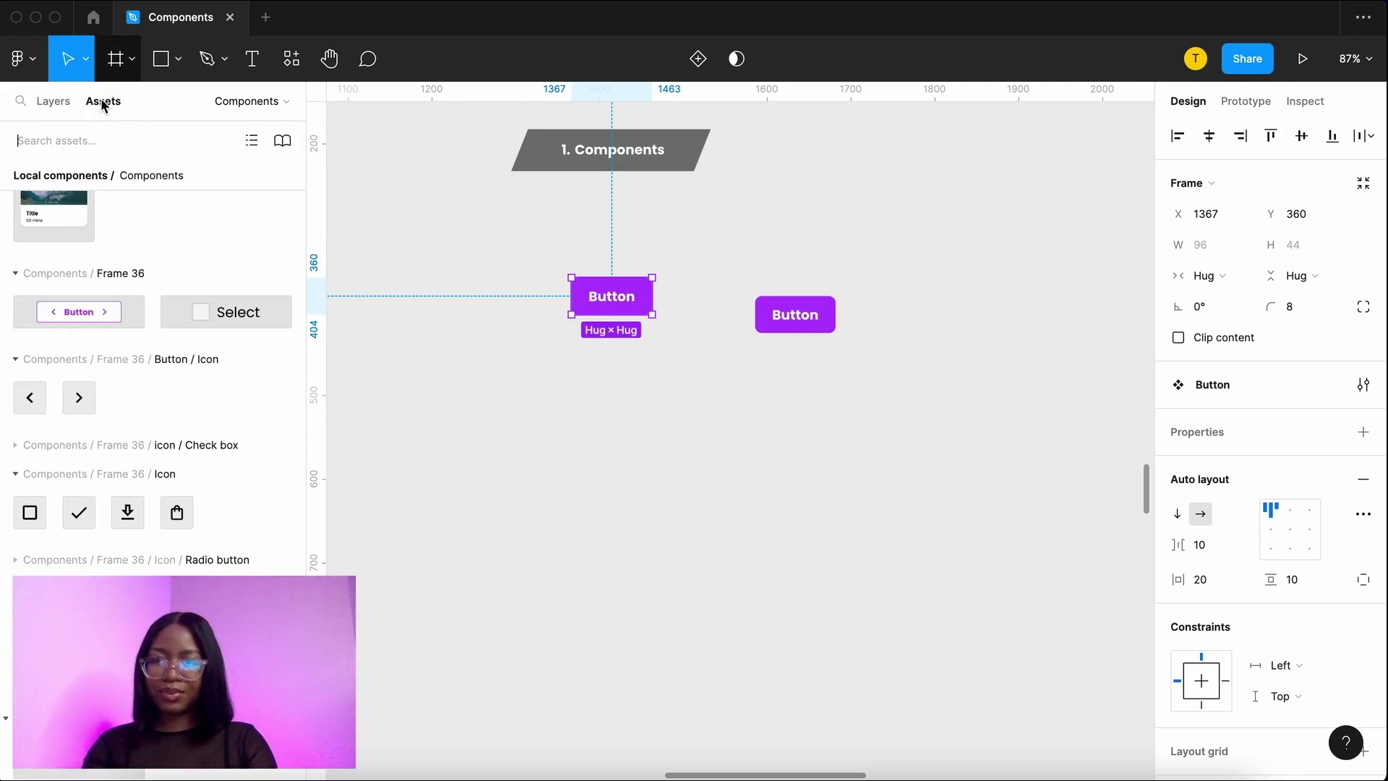
{"action": "type", "text": "button"}
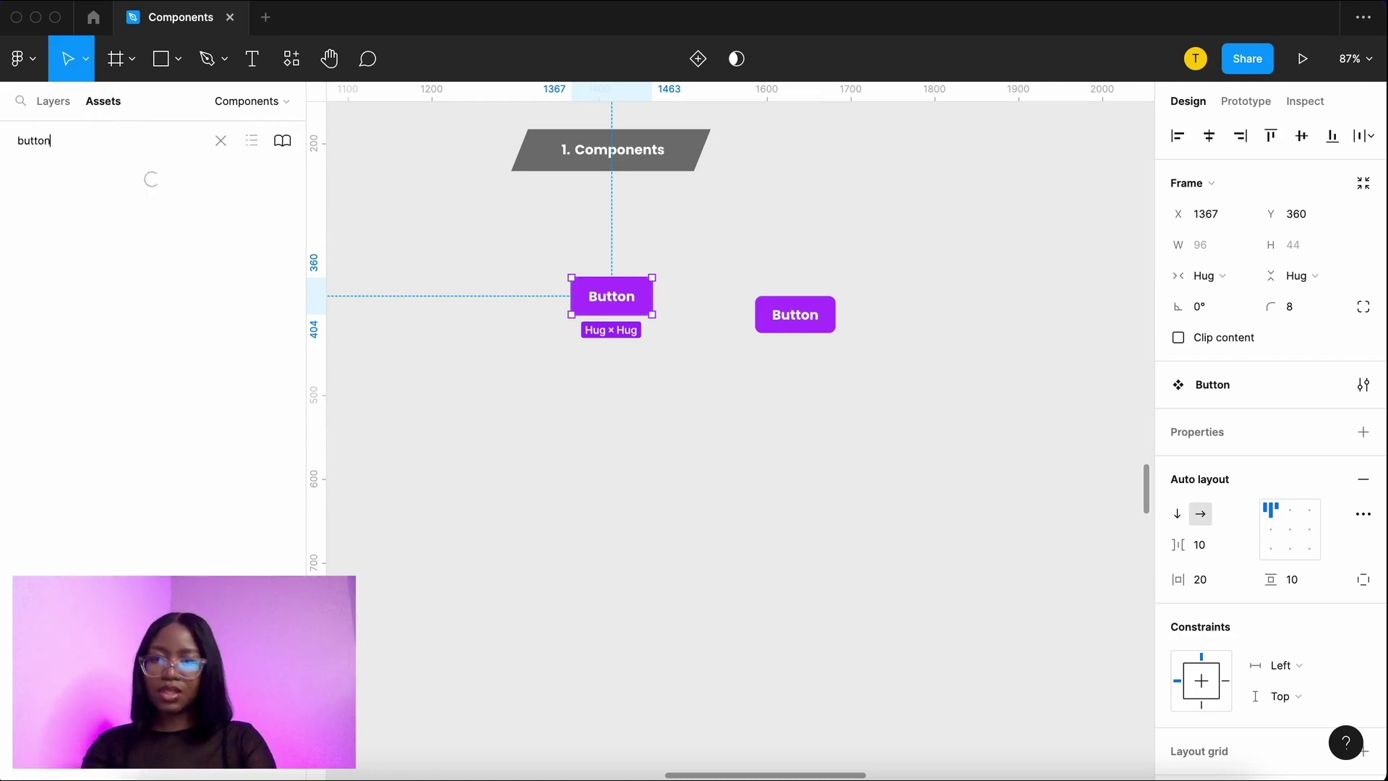
{"action": "left_click_drag", "start_coordinate": [53, 224], "coordinate": [880, 233]}
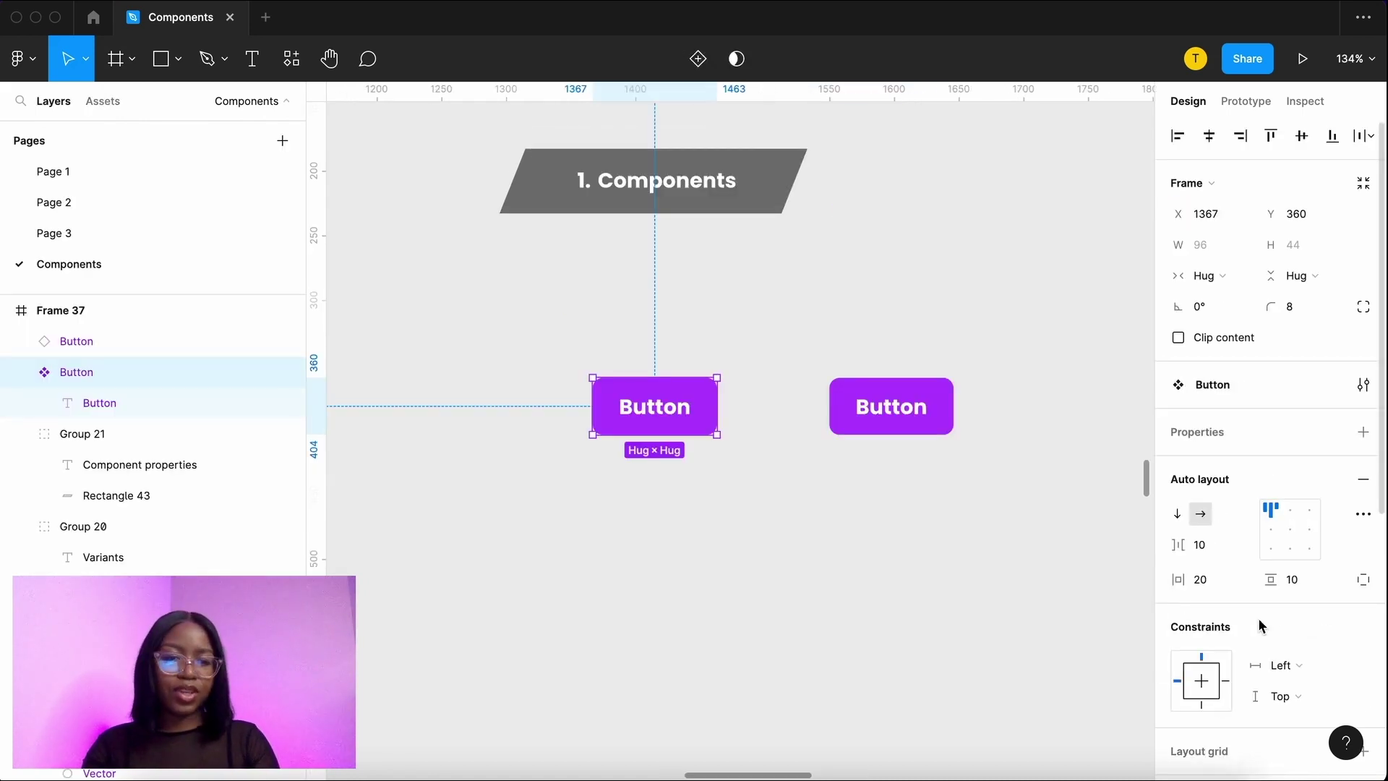
Step: Set the Button main component's fill to 000000
{"action": "scroll", "coordinate": [1258, 617], "scroll_direction": "down", "scroll_amount": 5}
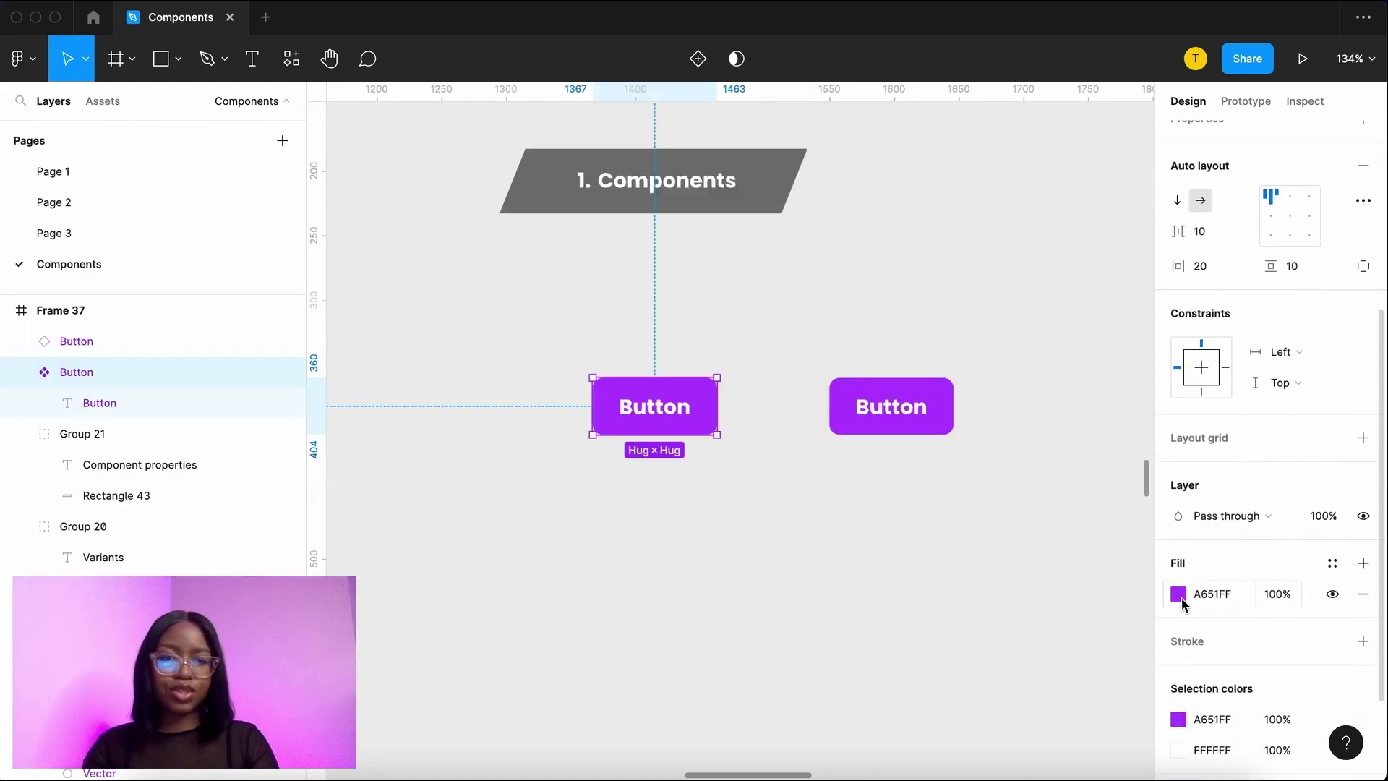
{"action": "left_click", "coordinate": [1179, 596]}
{"action": "type", "text": "000000"}
{"action": "key", "text": "Return"}
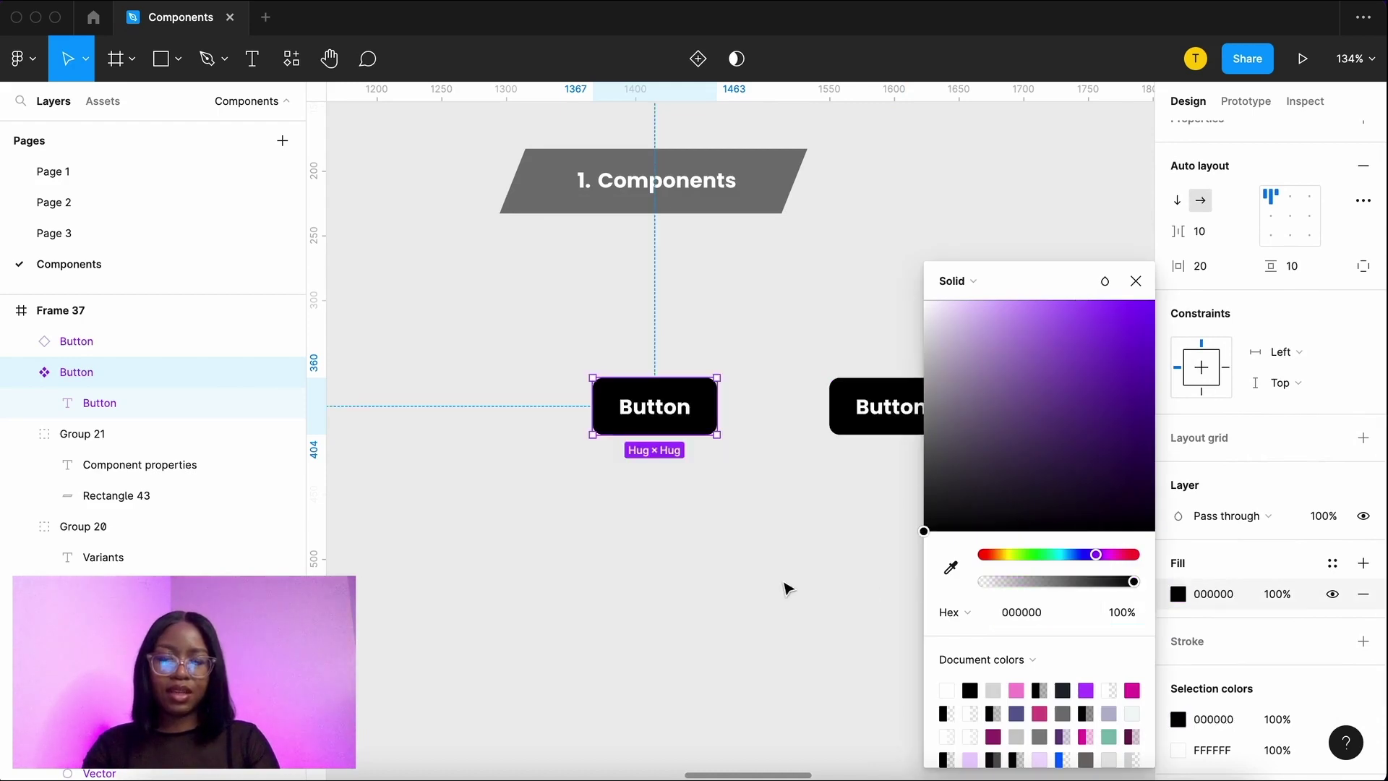
{"action": "left_click", "coordinate": [778, 580]}
Step: Give the right-hand instance a red FF0000 fill and relabel it 'Stop'
{"action": "scroll", "coordinate": [777, 580], "scroll_direction": "right", "scroll_amount": 2}
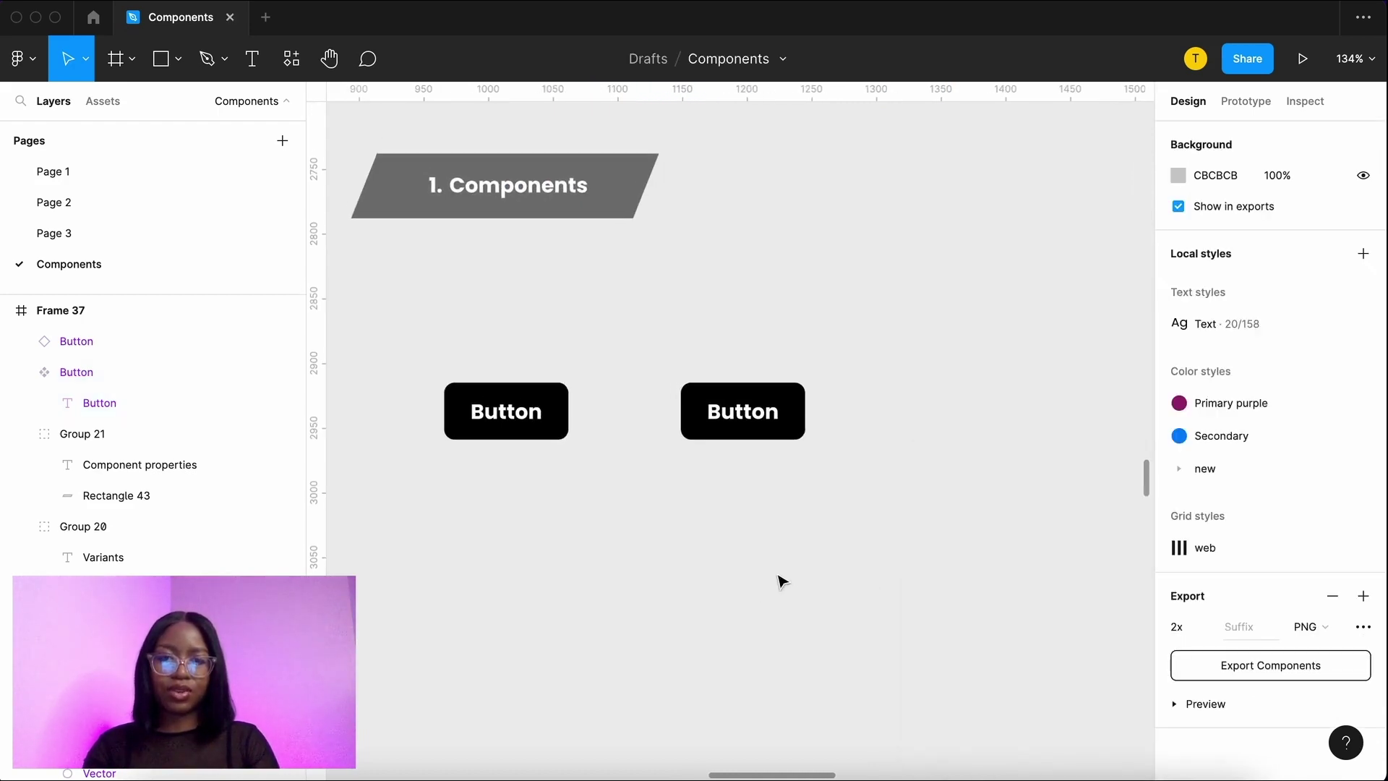
{"action": "left_click", "coordinate": [795, 432]}
{"action": "left_click", "coordinate": [788, 477]}
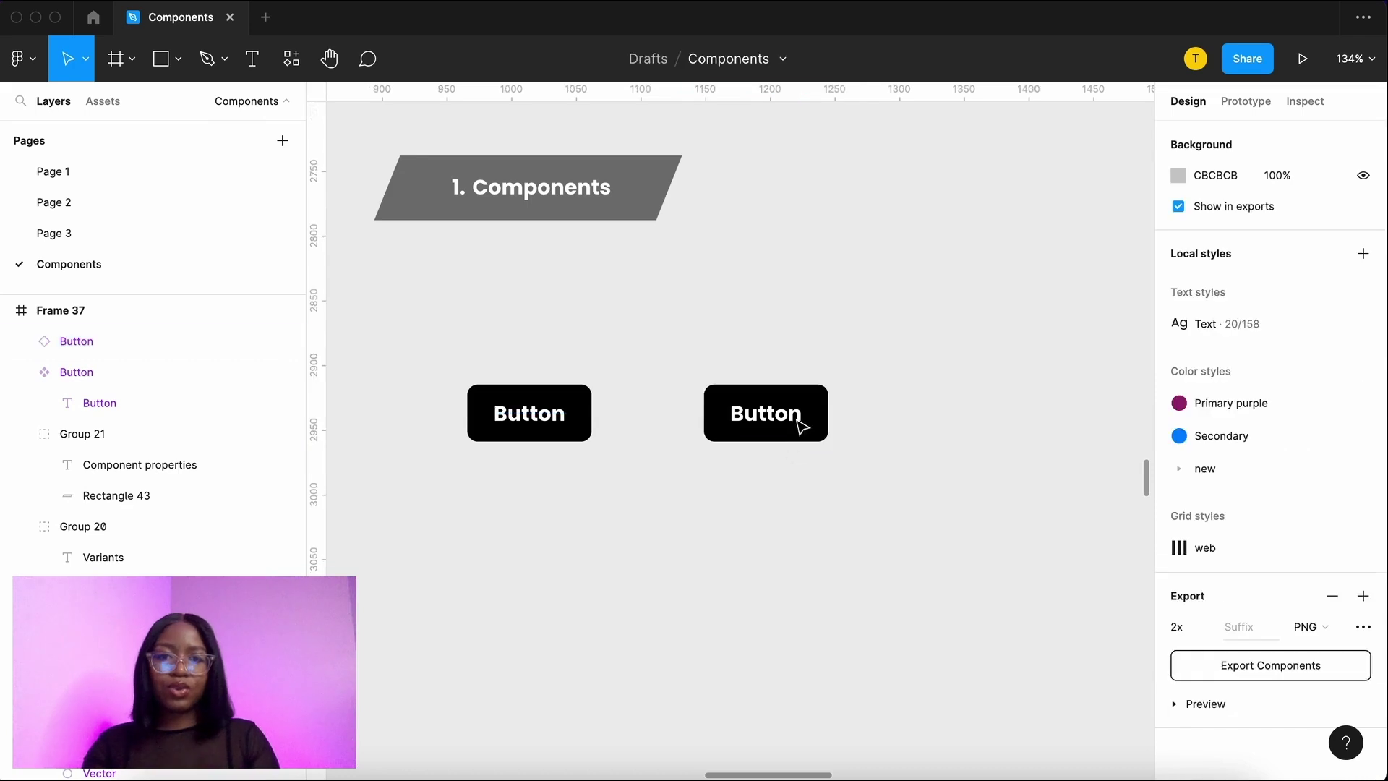
{"action": "left_click", "coordinate": [793, 412]}
{"action": "scroll", "coordinate": [1273, 593], "scroll_direction": "down", "scroll_amount": 5}
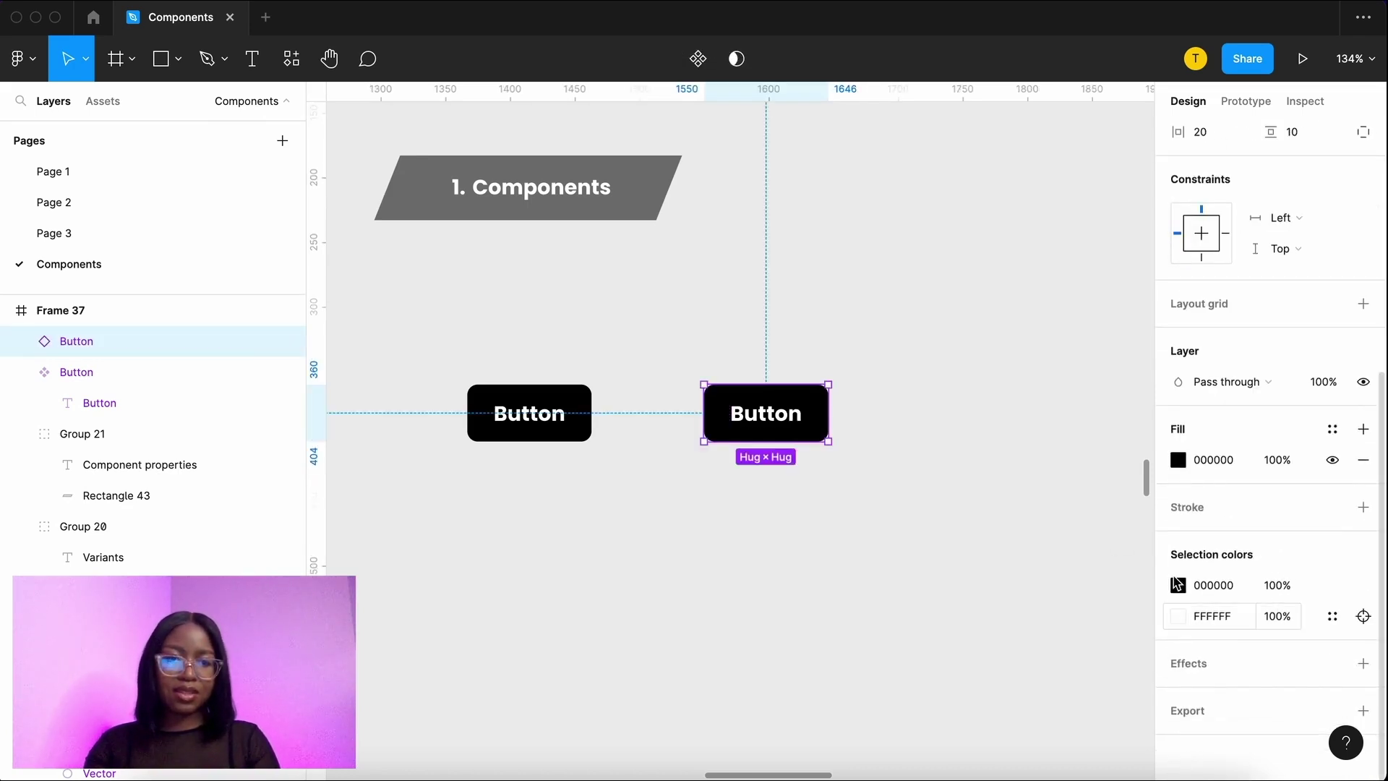
{"action": "left_click", "coordinate": [1178, 460]}
{"action": "left_click_drag", "start_coordinate": [983, 374], "coordinate": [1155, 301]}
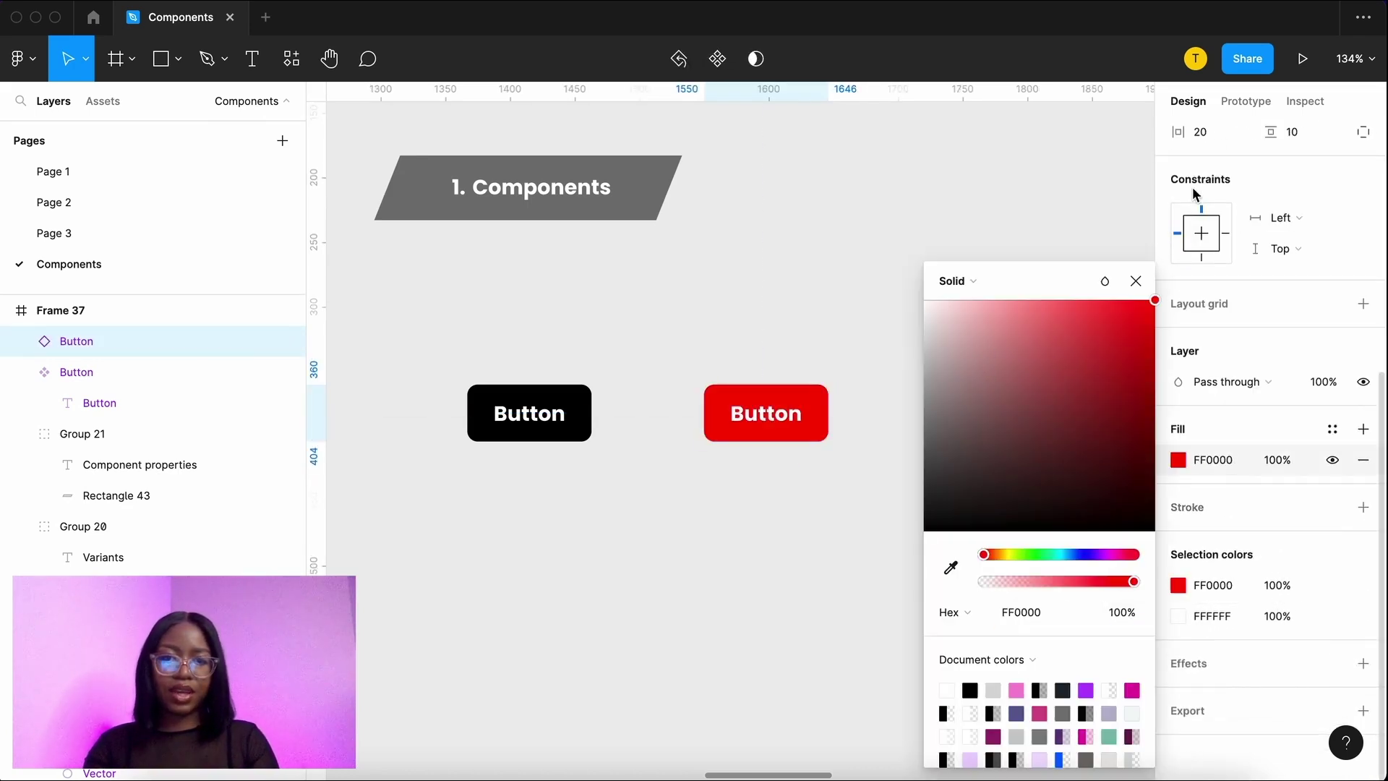
{"action": "left_click", "coordinate": [853, 245]}
{"action": "double_click", "coordinate": [783, 416]}
{"action": "type", "text": "Stop"}
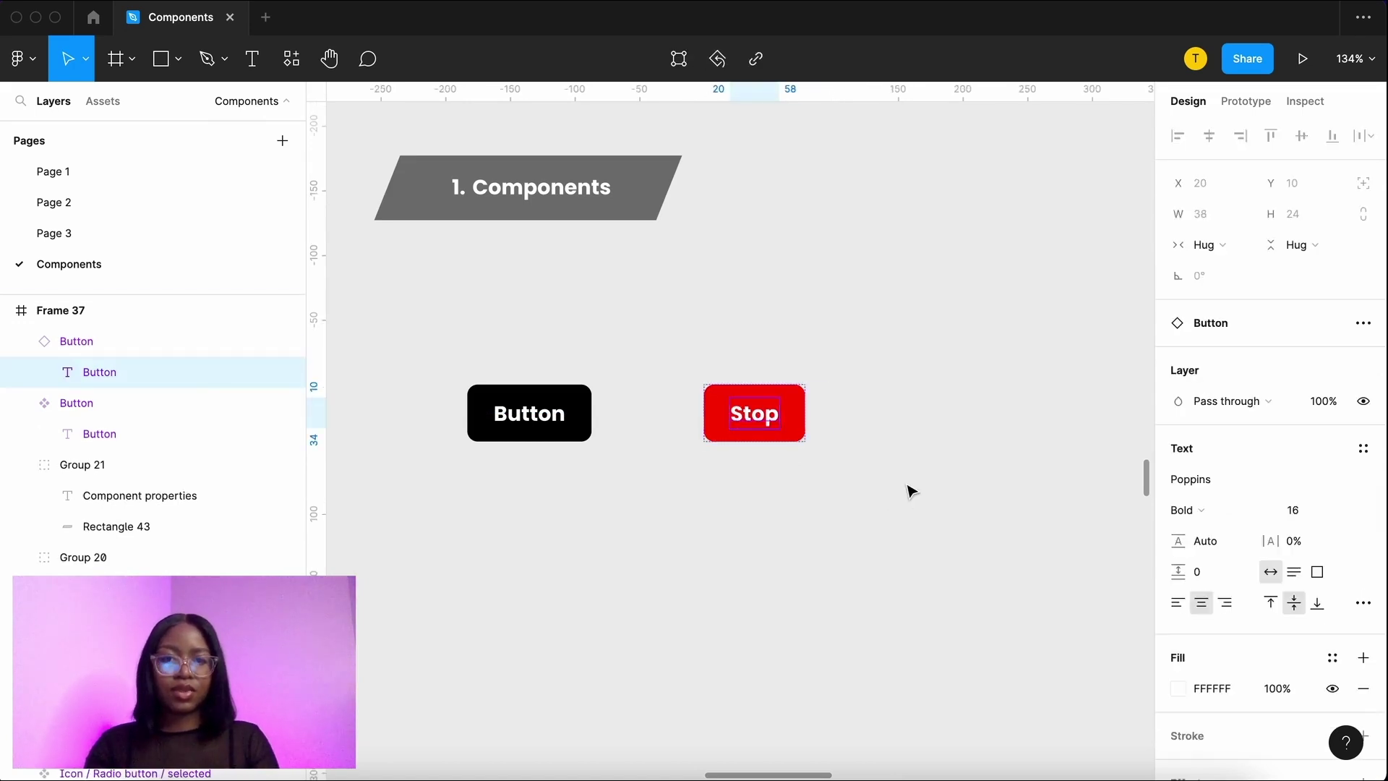
{"action": "left_click", "coordinate": [911, 492]}
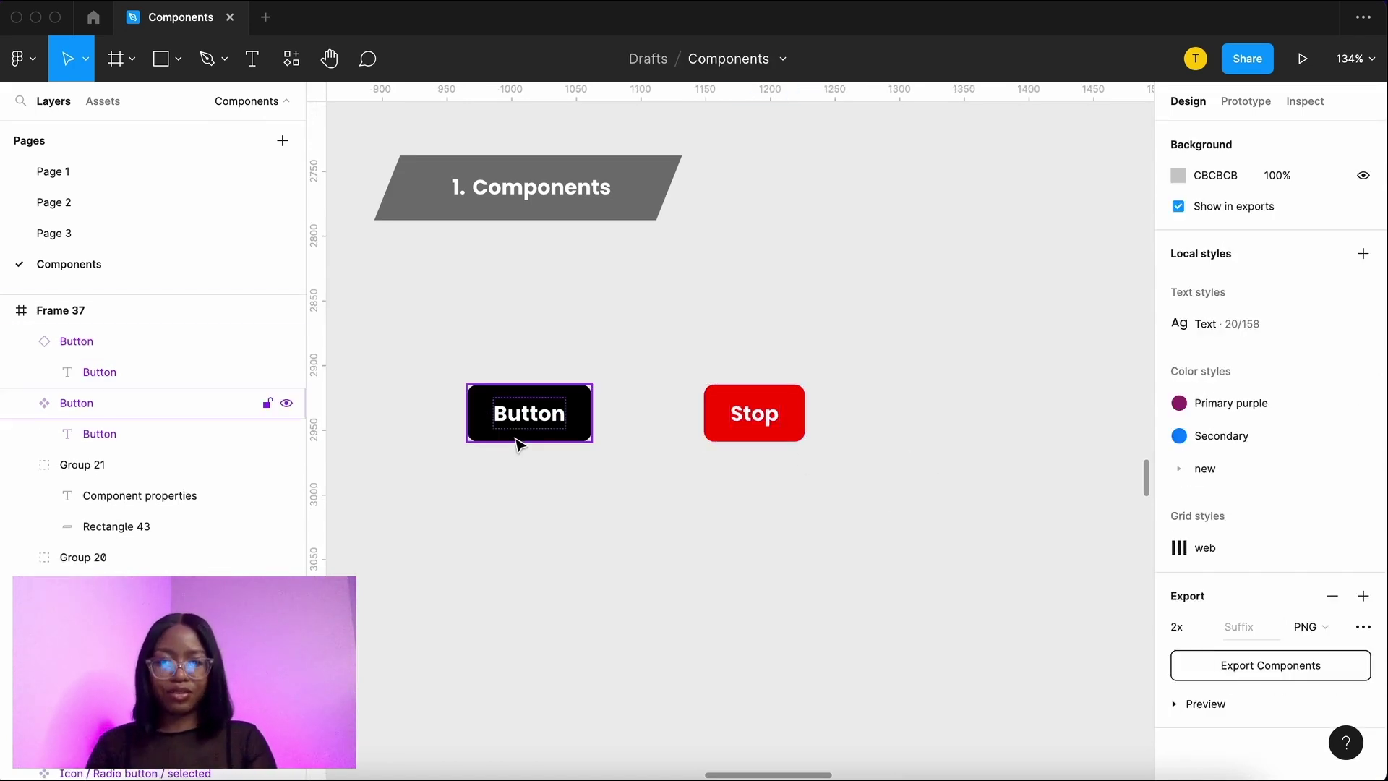
Step: Reset all changes on the red Stop instance, returning it to the black Button default
{"action": "left_click", "coordinate": [788, 428]}
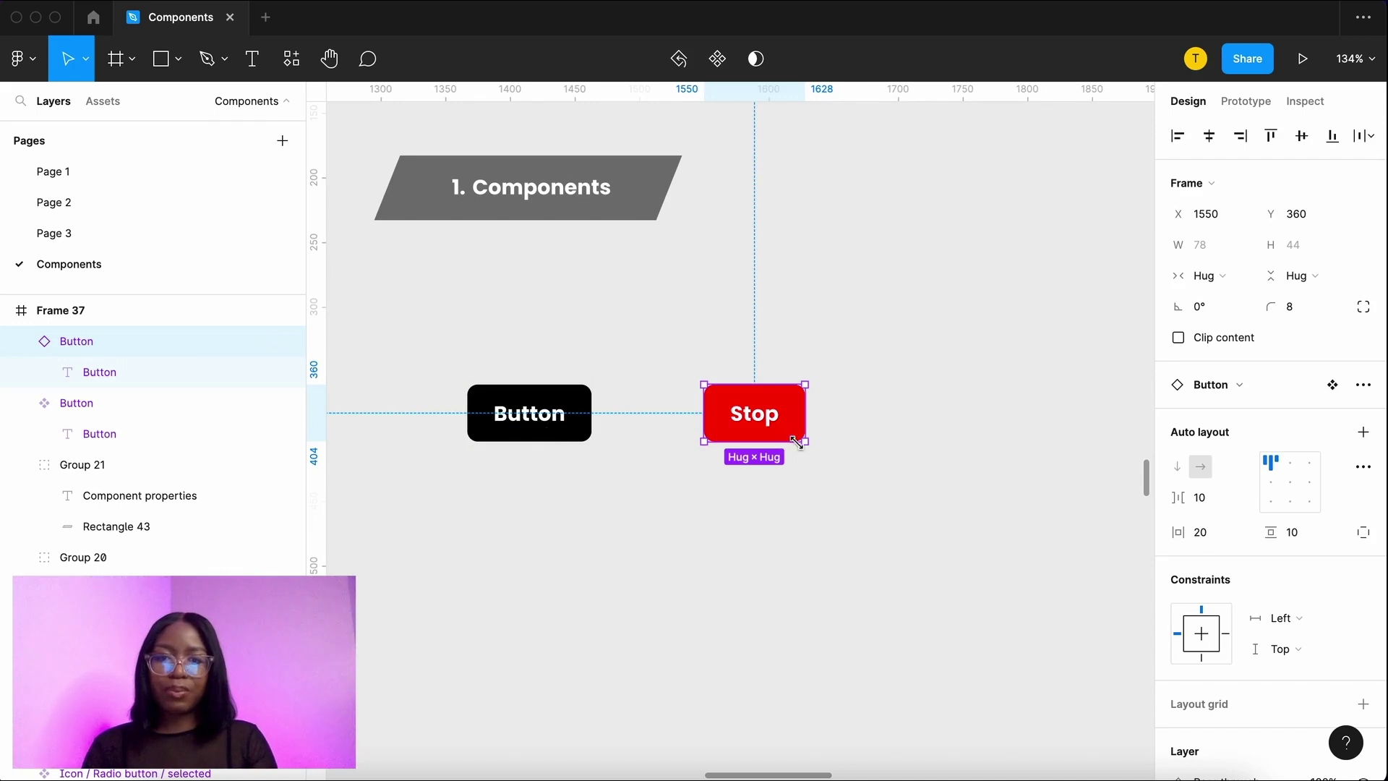
{"action": "right_click", "coordinate": [783, 432]}
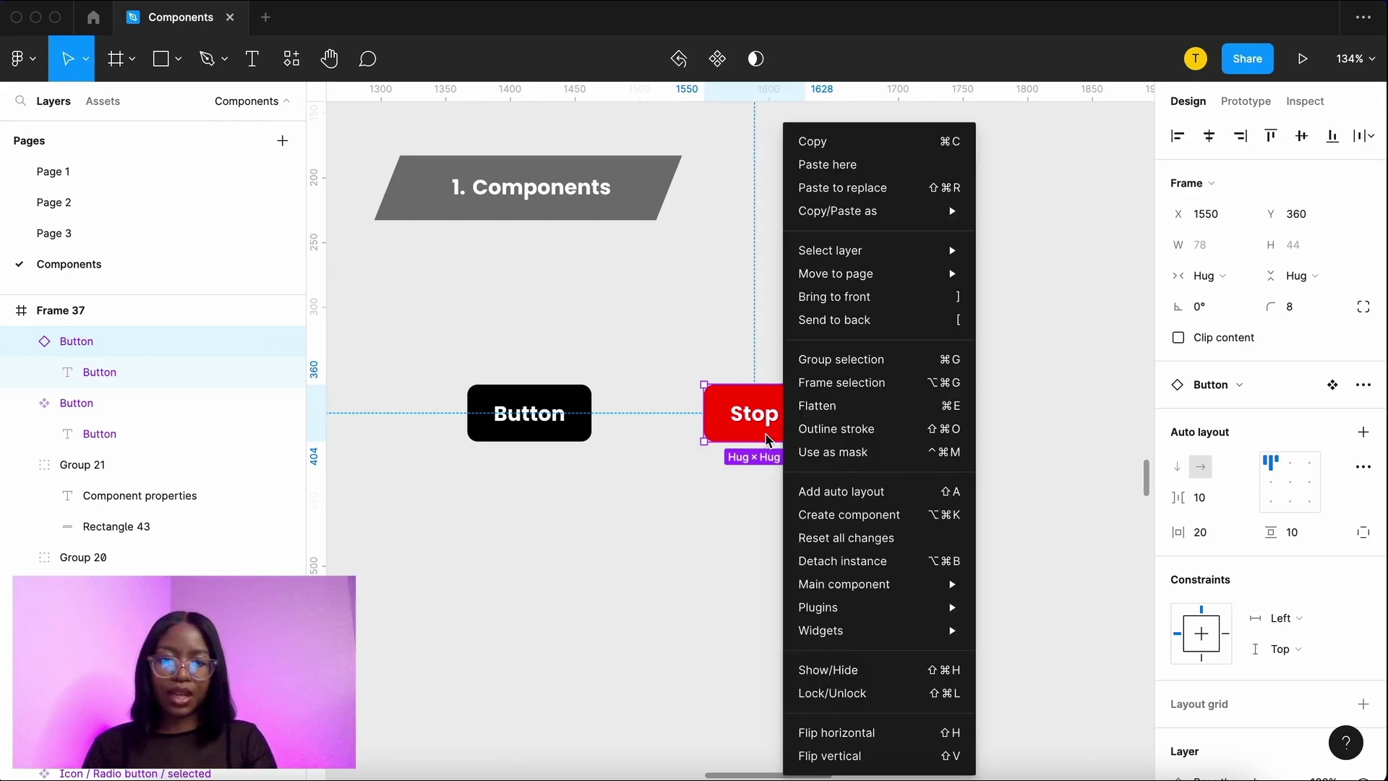
{"action": "left_click", "coordinate": [837, 541]}
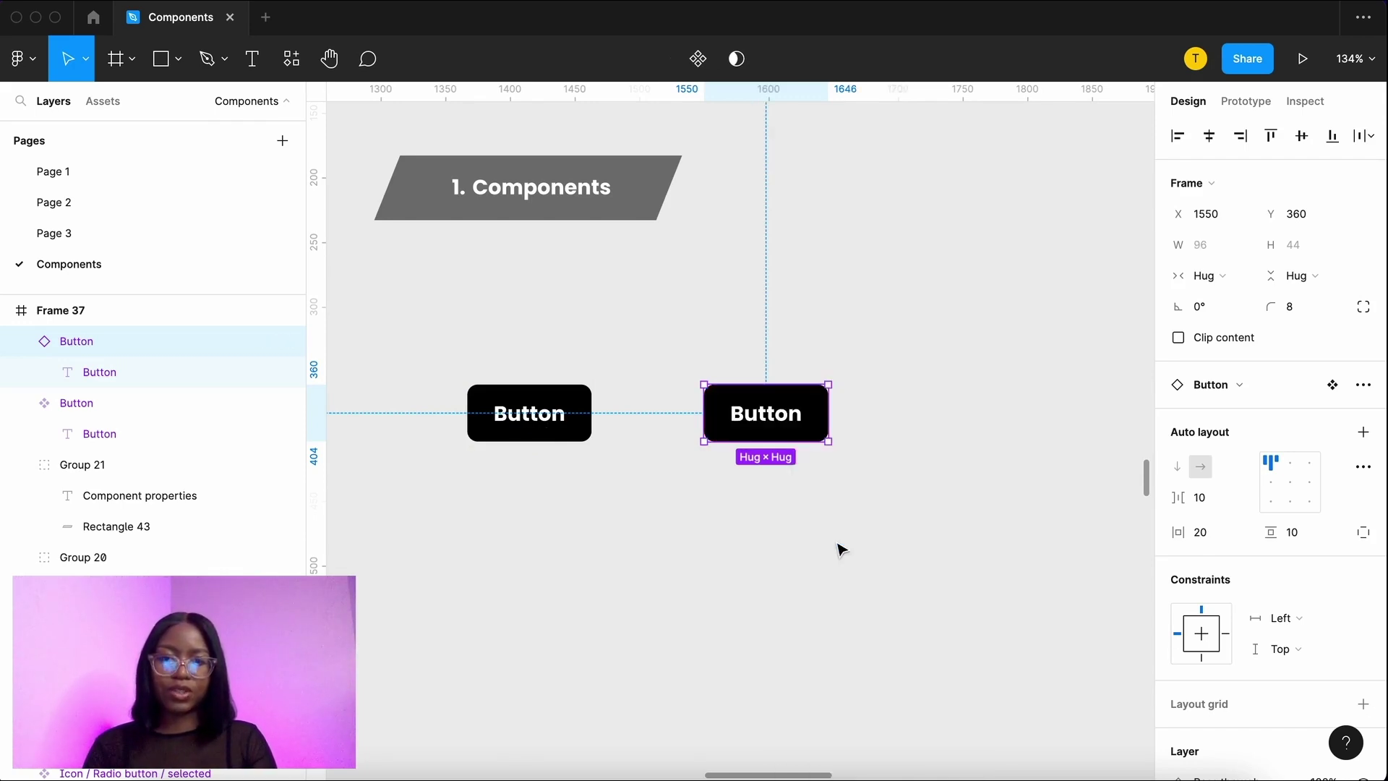
{"action": "double_click", "coordinate": [786, 415]}
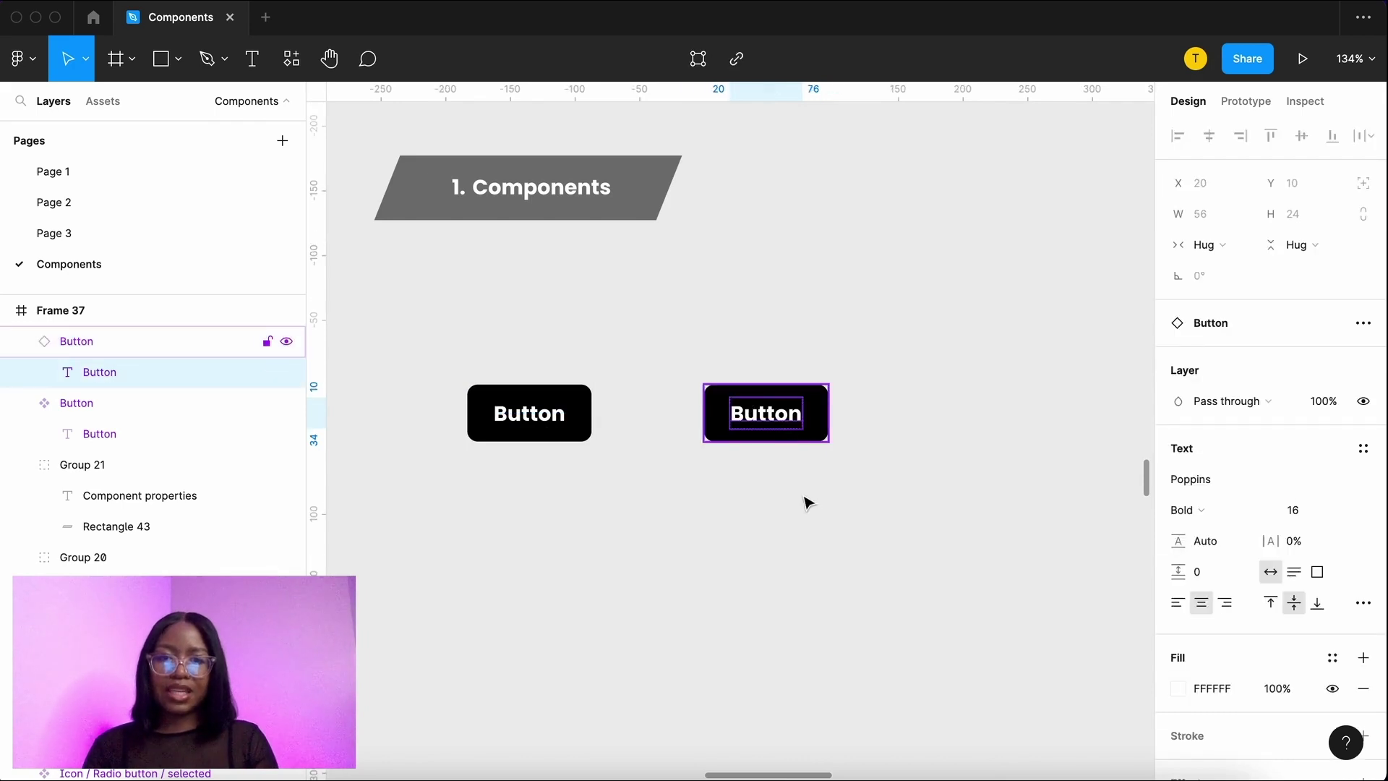
{"action": "left_click", "coordinate": [808, 504]}
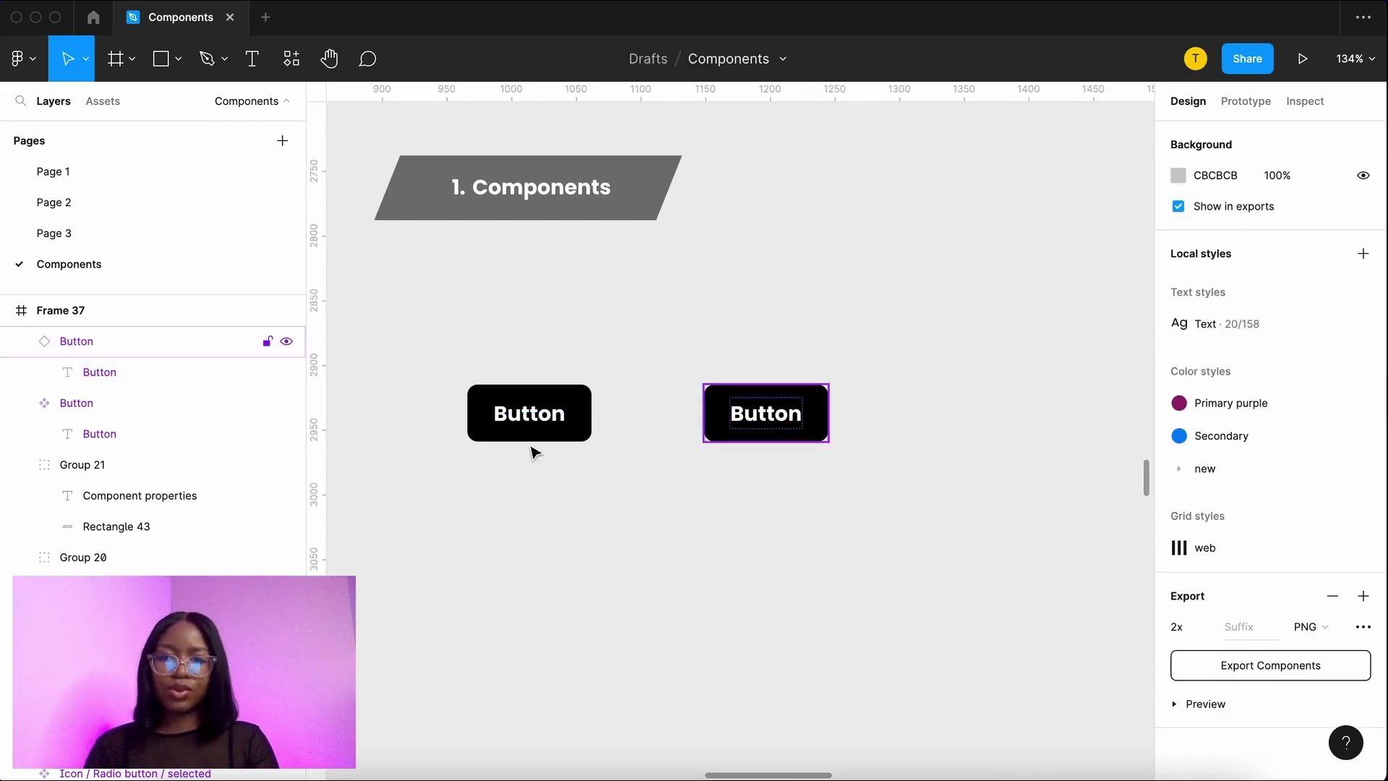
Step: Detach the right-hand Button copy from its main component
{"action": "left_click", "coordinate": [787, 432]}
{"action": "right_click", "coordinate": [742, 440]}
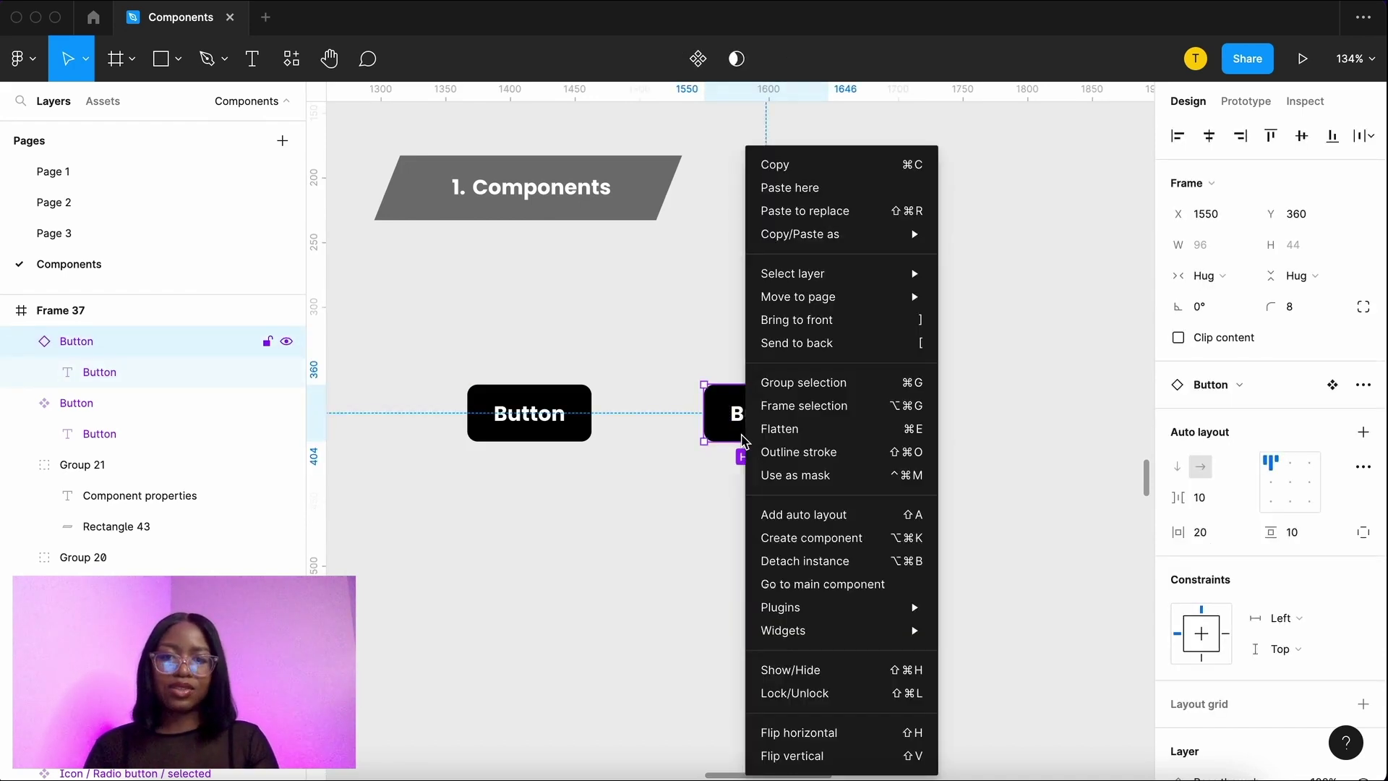
{"action": "left_click", "coordinate": [806, 561]}
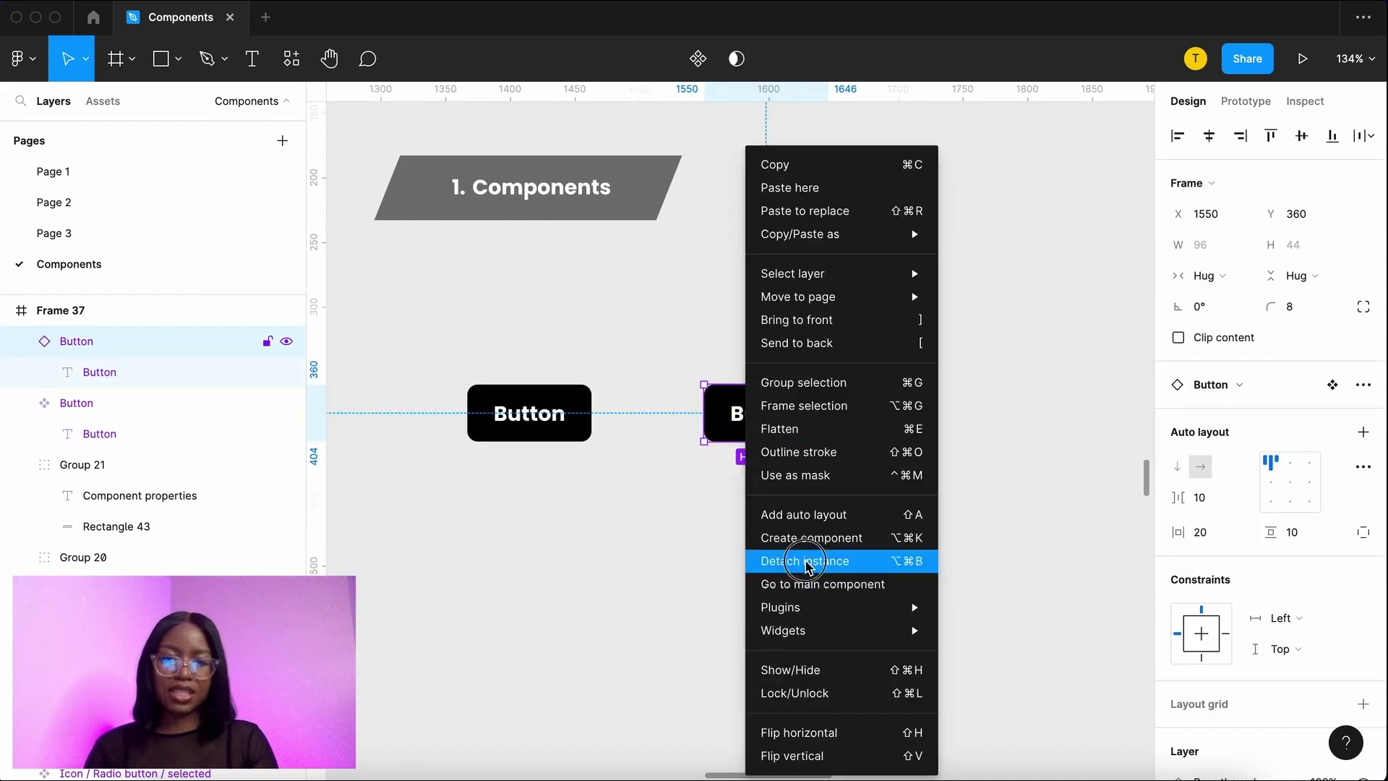
{"action": "left_click", "coordinate": [824, 503]}
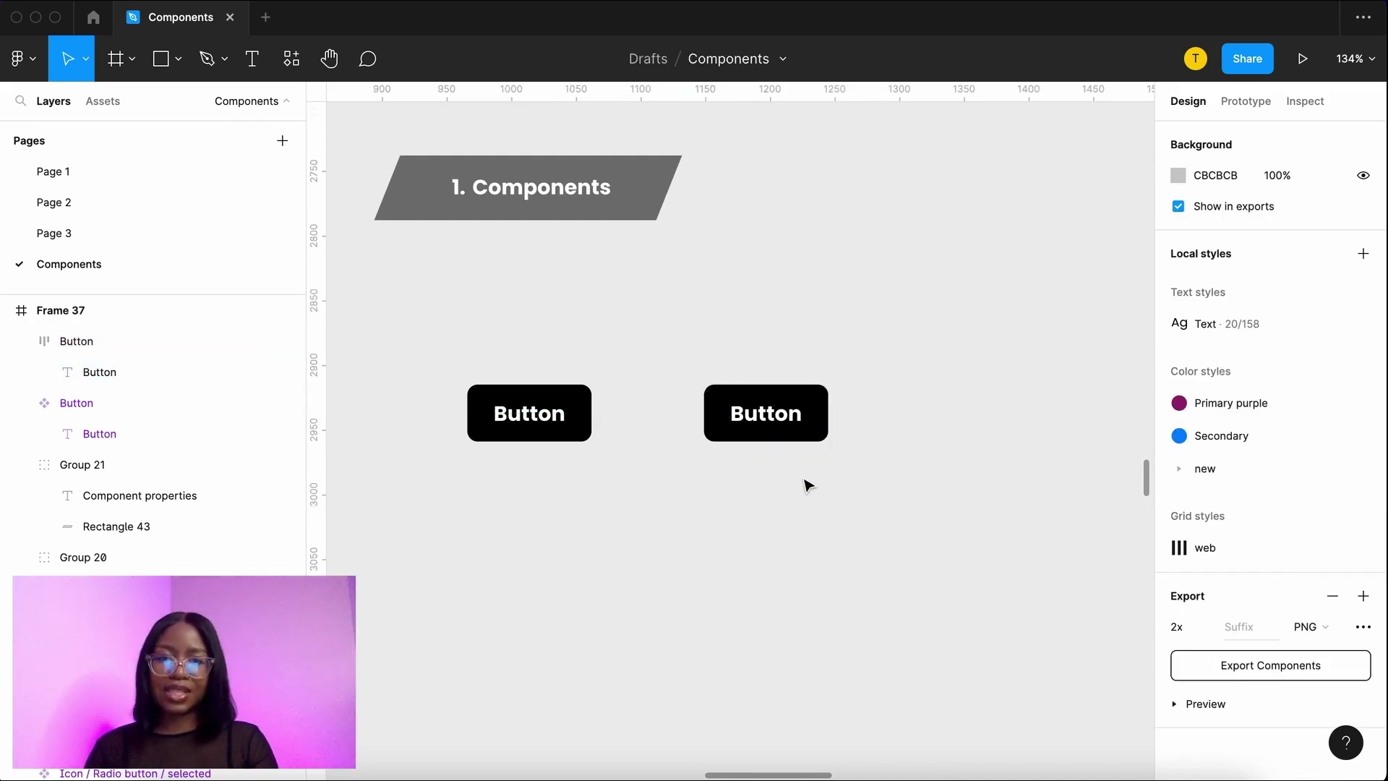
{"action": "key", "text": "super+z"}
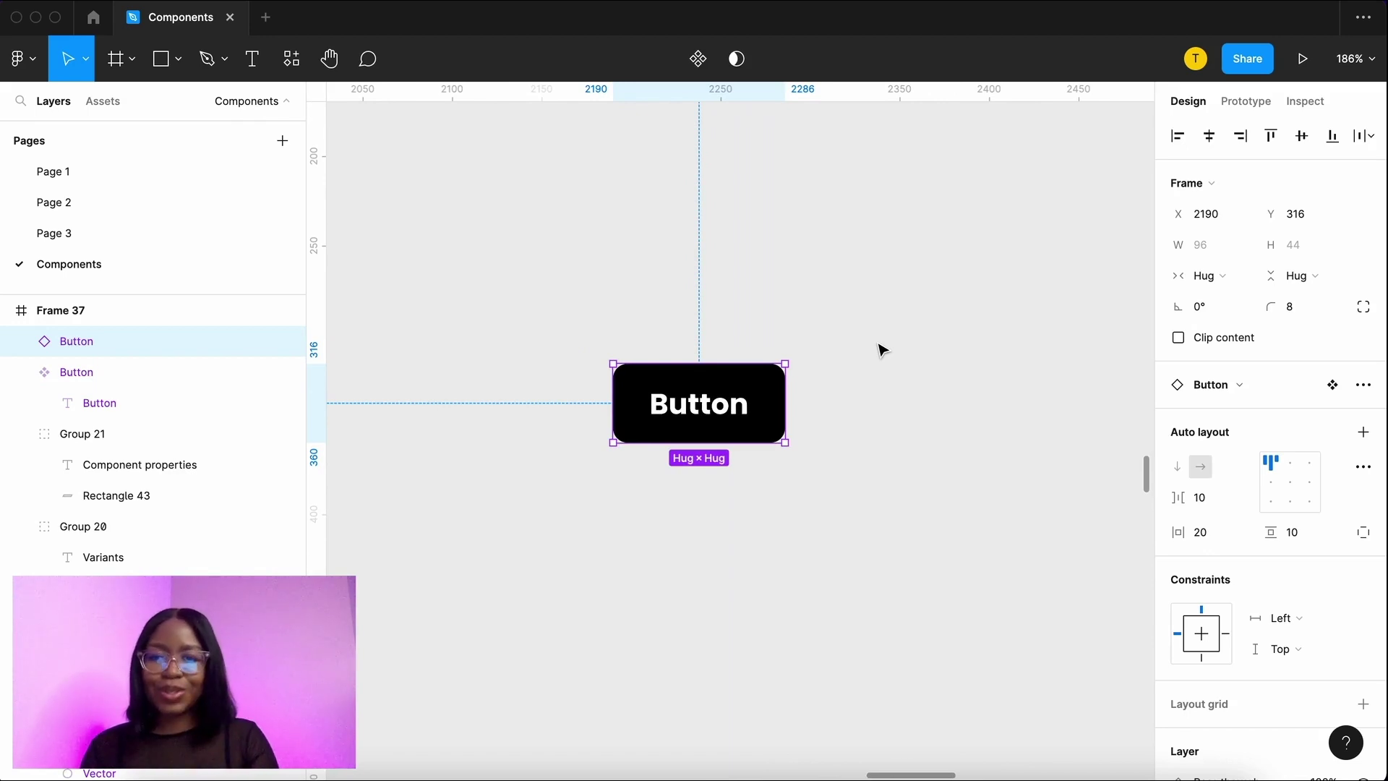
{"action": "right_click", "coordinate": [719, 414]}
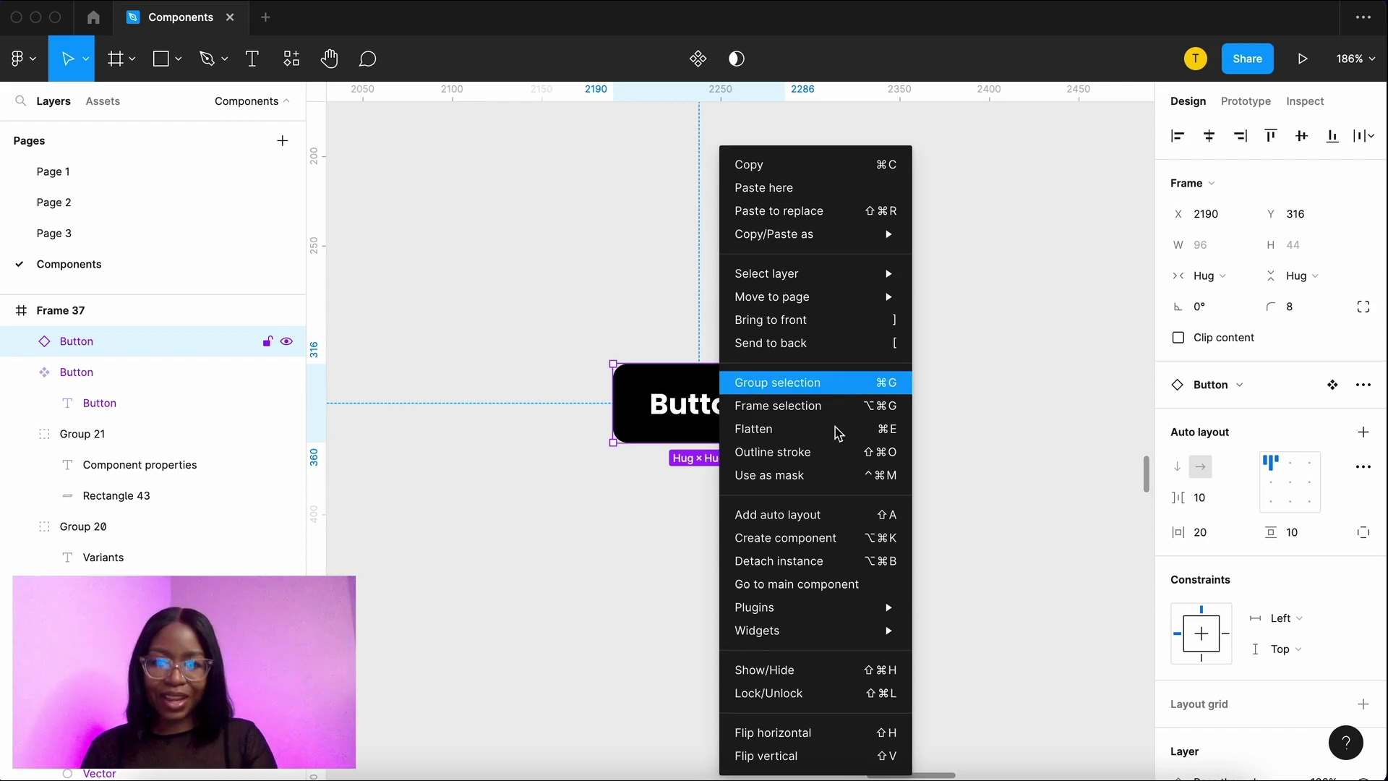
{"action": "left_click", "coordinate": [837, 593]}
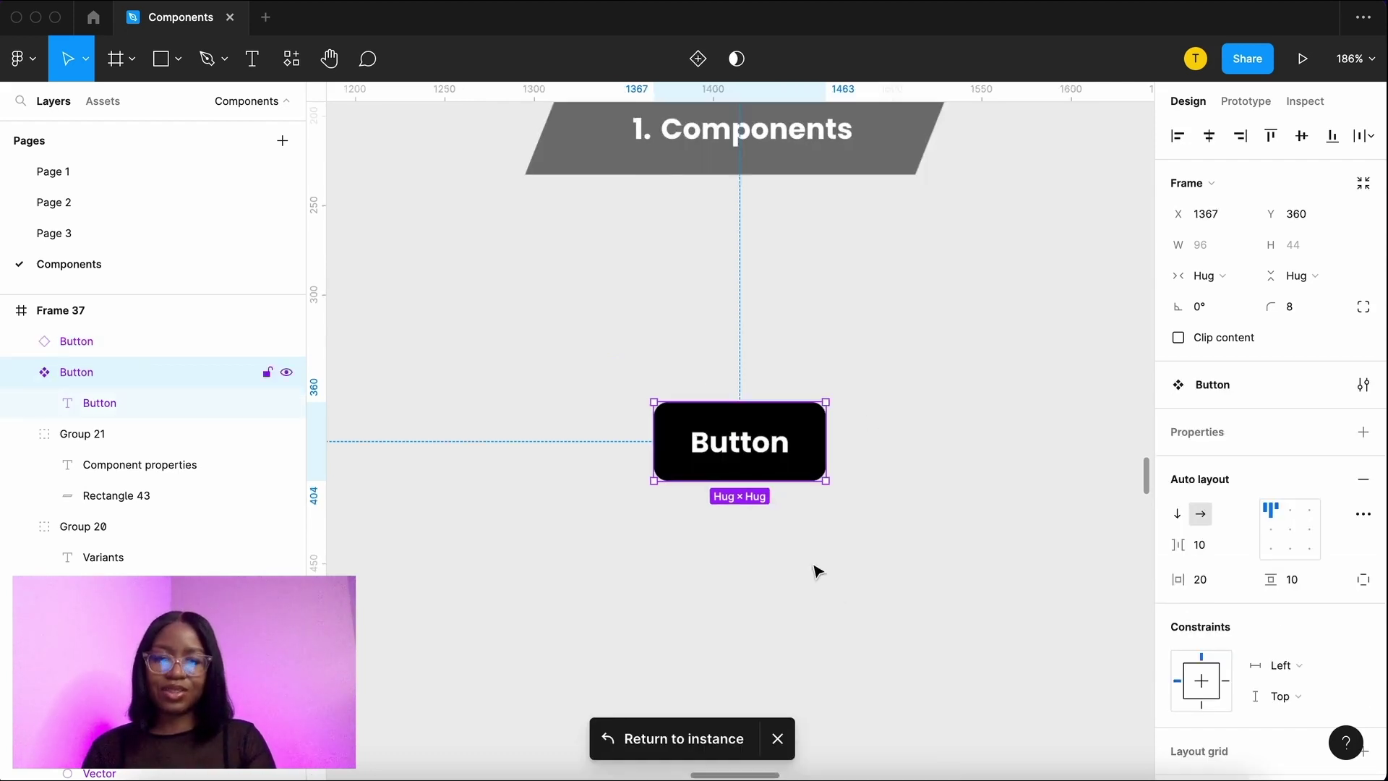
{"action": "left_click", "coordinate": [683, 738]}
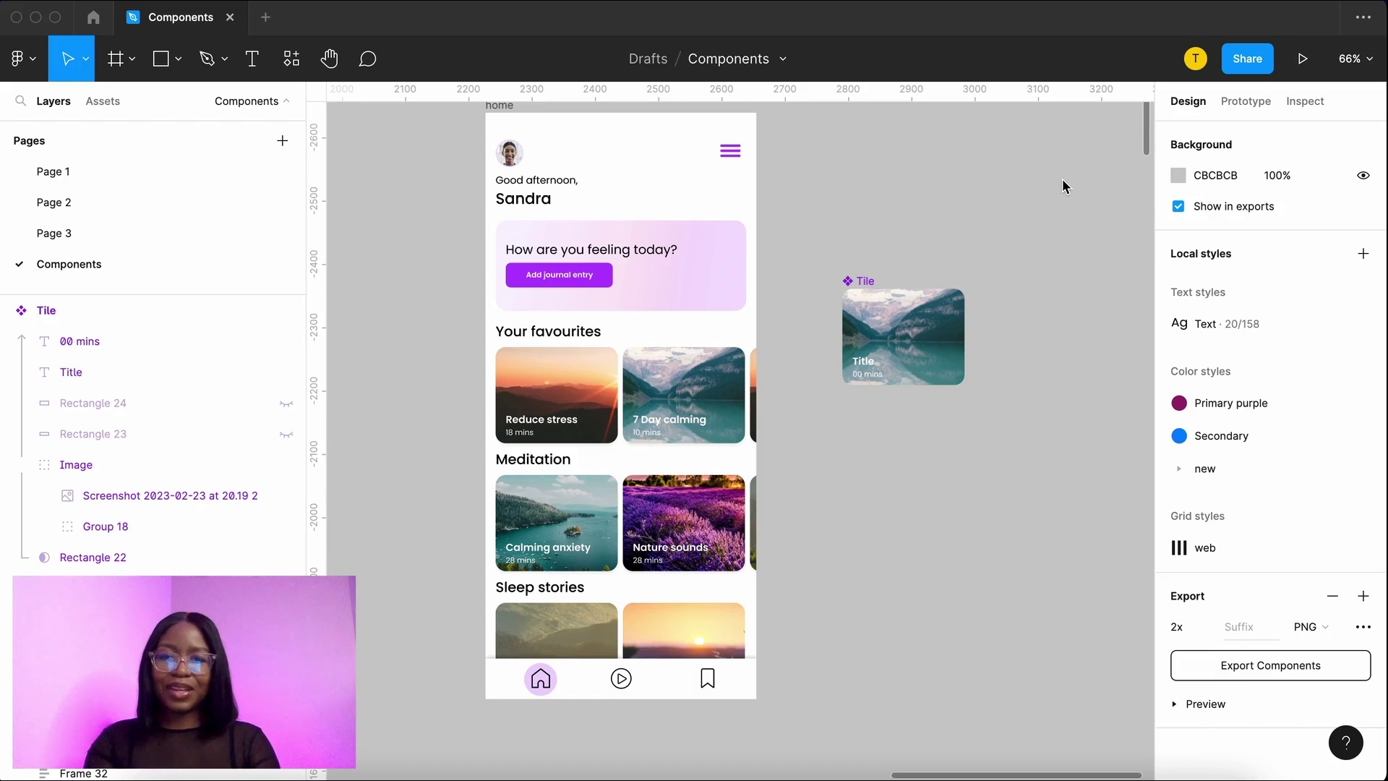
Step: Replace the Tile component's photo with the 2023-03-31 screenshot
{"action": "left_click", "coordinate": [870, 287]}
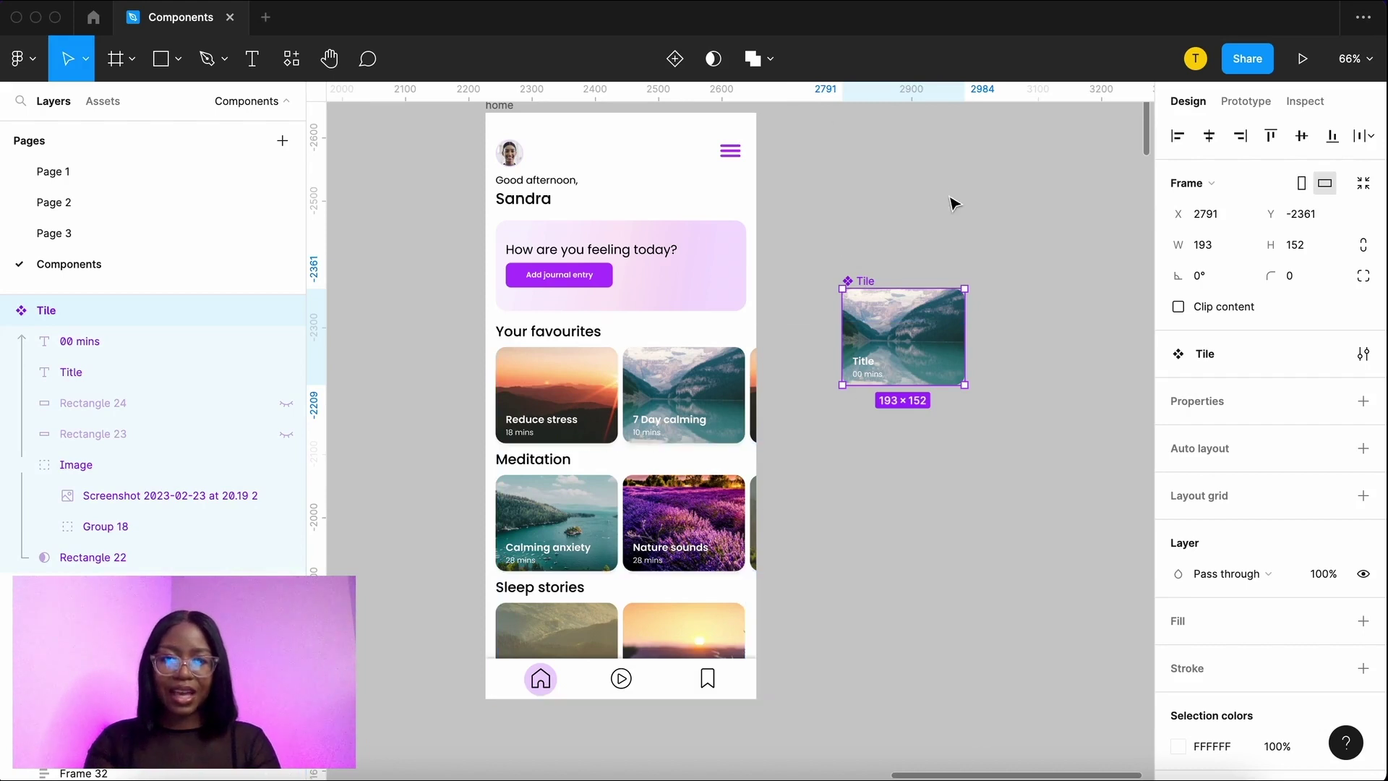
{"action": "scroll", "coordinate": [838, 289], "scroll_direction": "up", "scroll_amount": 5}
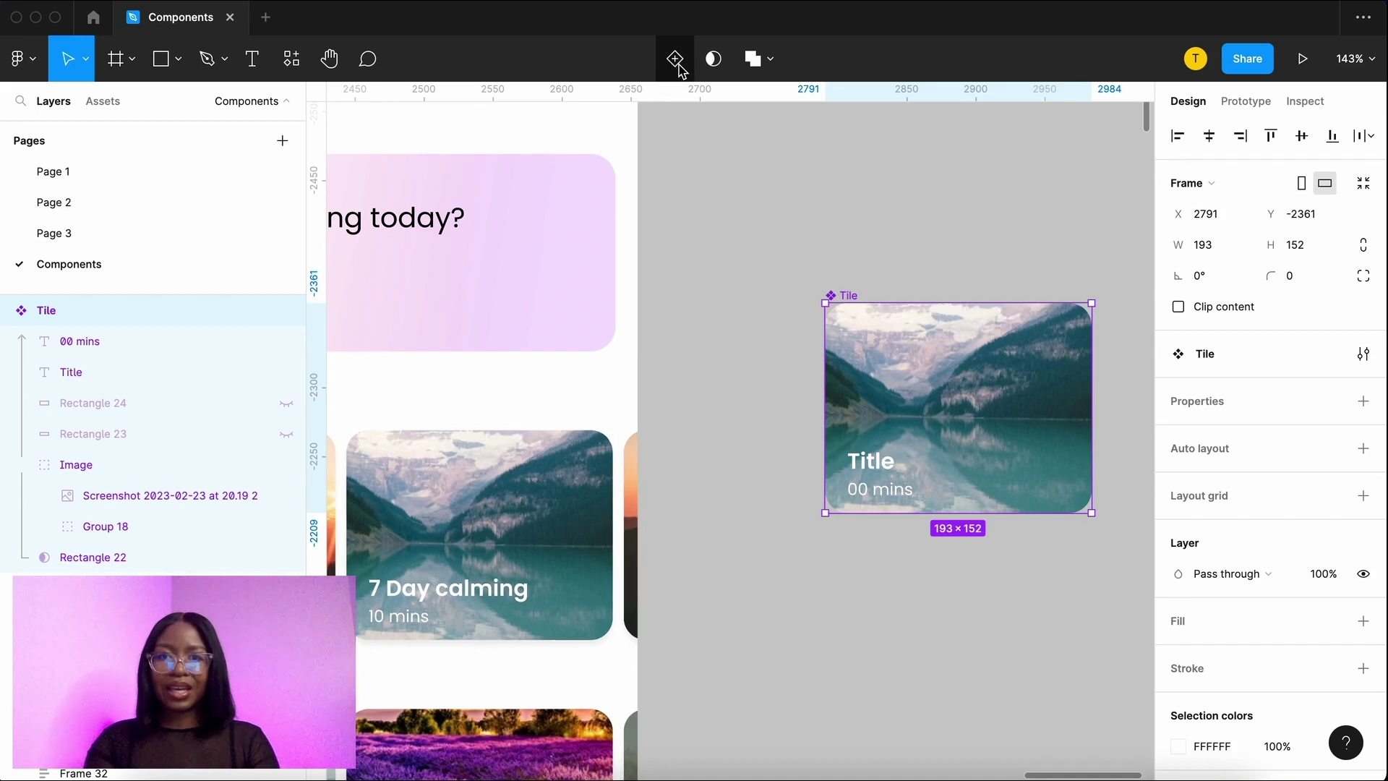
{"action": "scroll", "coordinate": [795, 407], "scroll_direction": "down", "scroll_amount": 3}
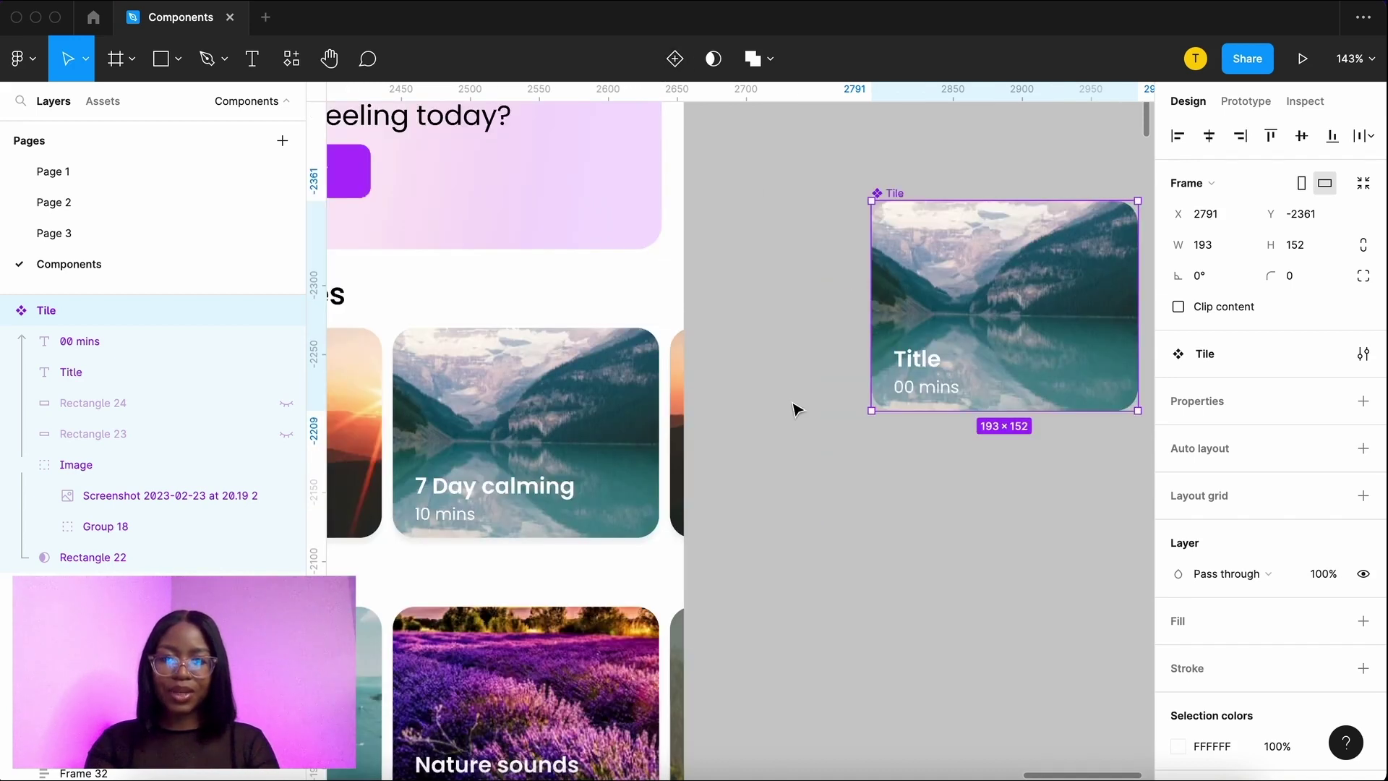
{"action": "scroll", "coordinate": [795, 408], "scroll_direction": "down", "scroll_amount": 5}
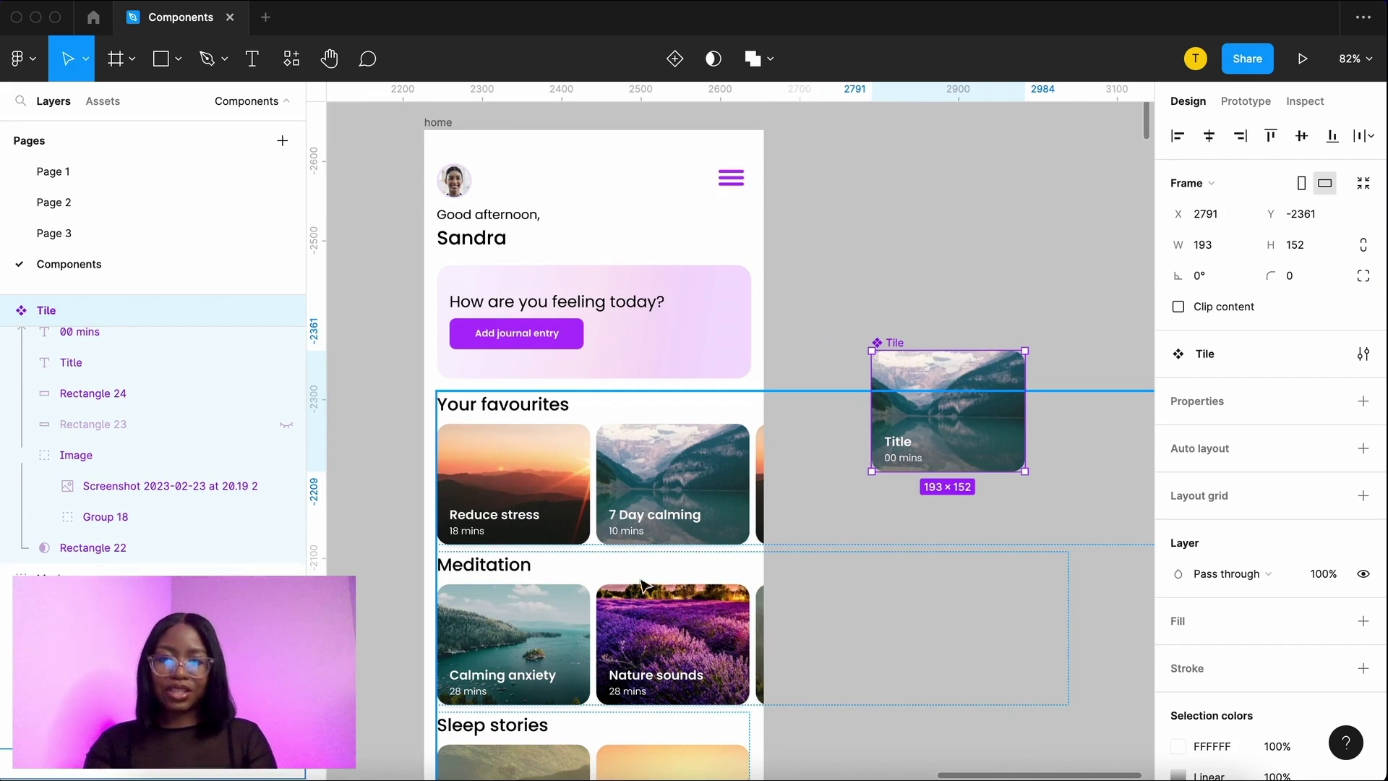
{"action": "double_click", "coordinate": [680, 474]}
{"action": "left_click", "coordinate": [1178, 573]}
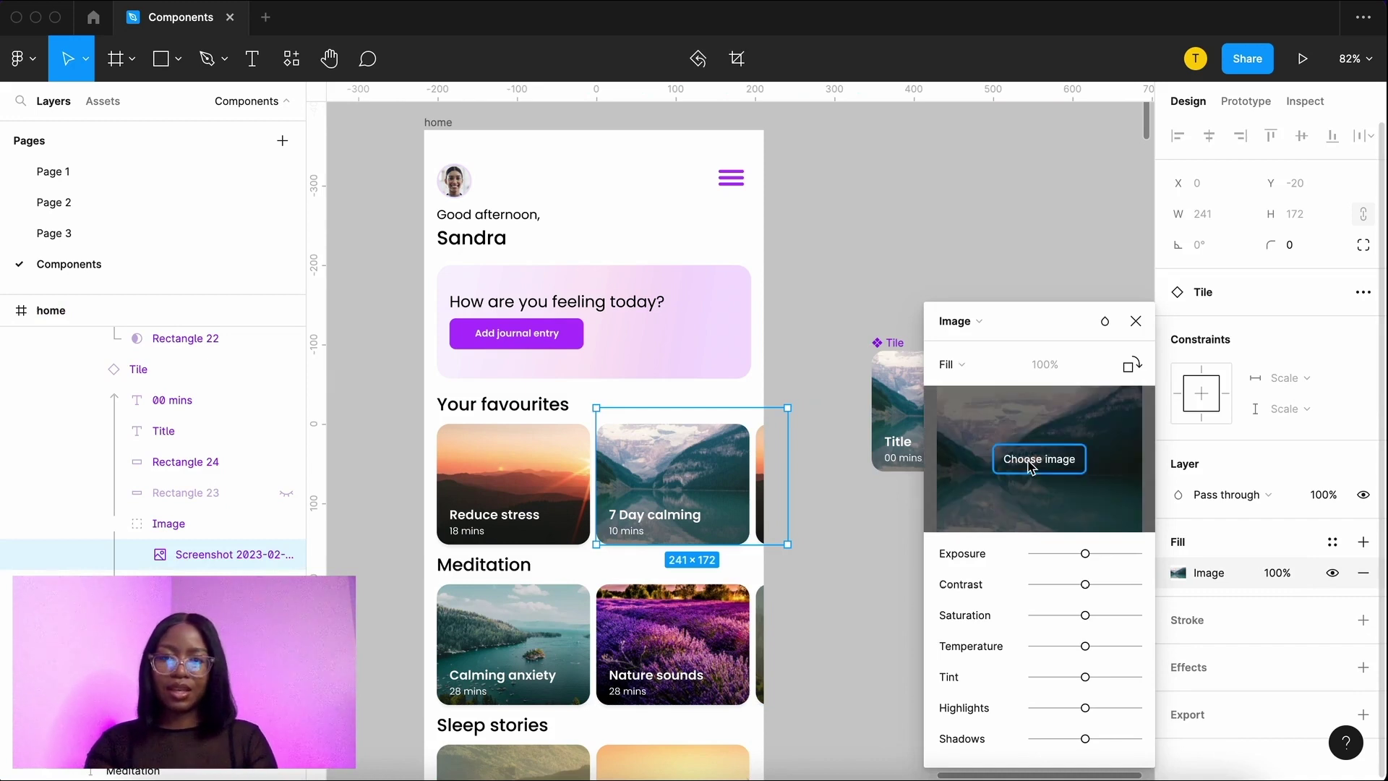
{"action": "left_click", "coordinate": [1033, 460]}
{"action": "left_click", "coordinate": [411, 273]}
{"action": "left_click", "coordinate": [576, 296]}
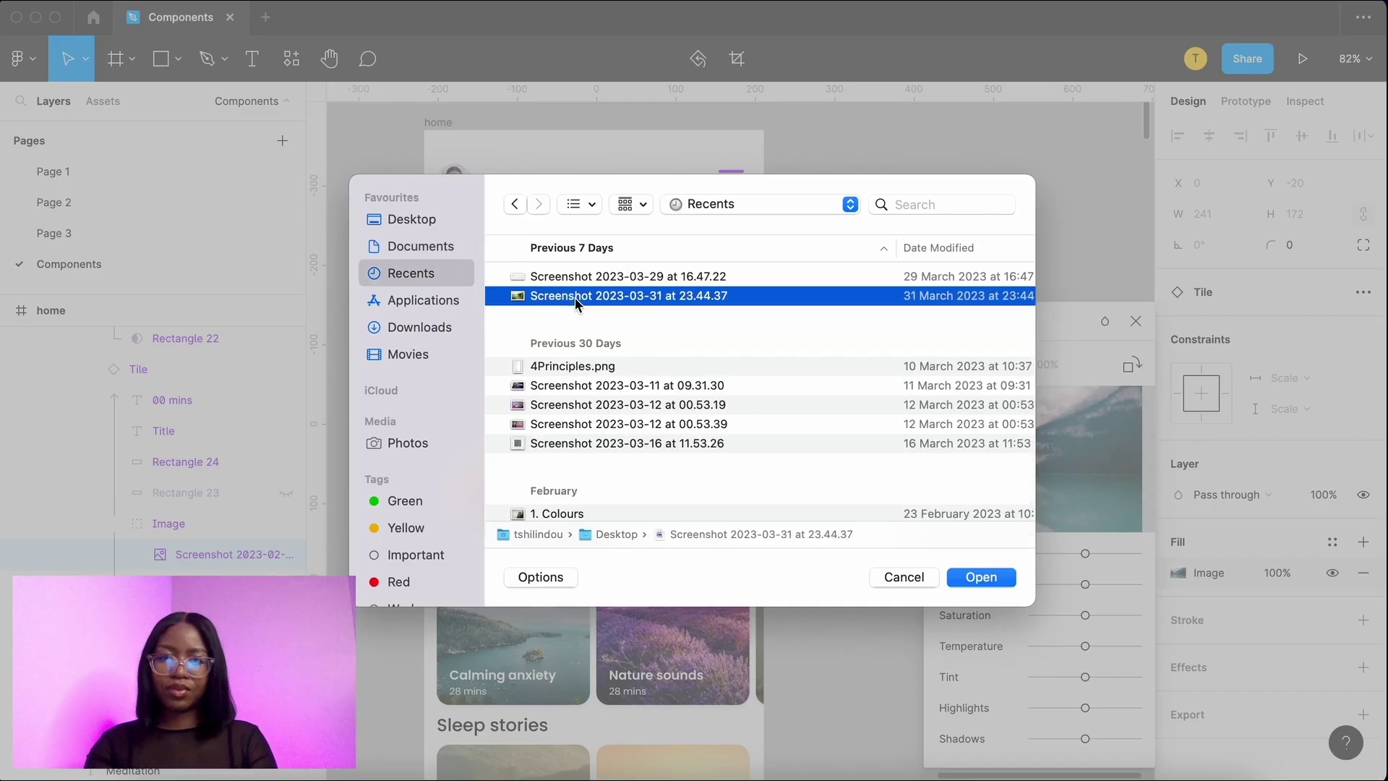
{"action": "left_click", "coordinate": [1007, 578]}
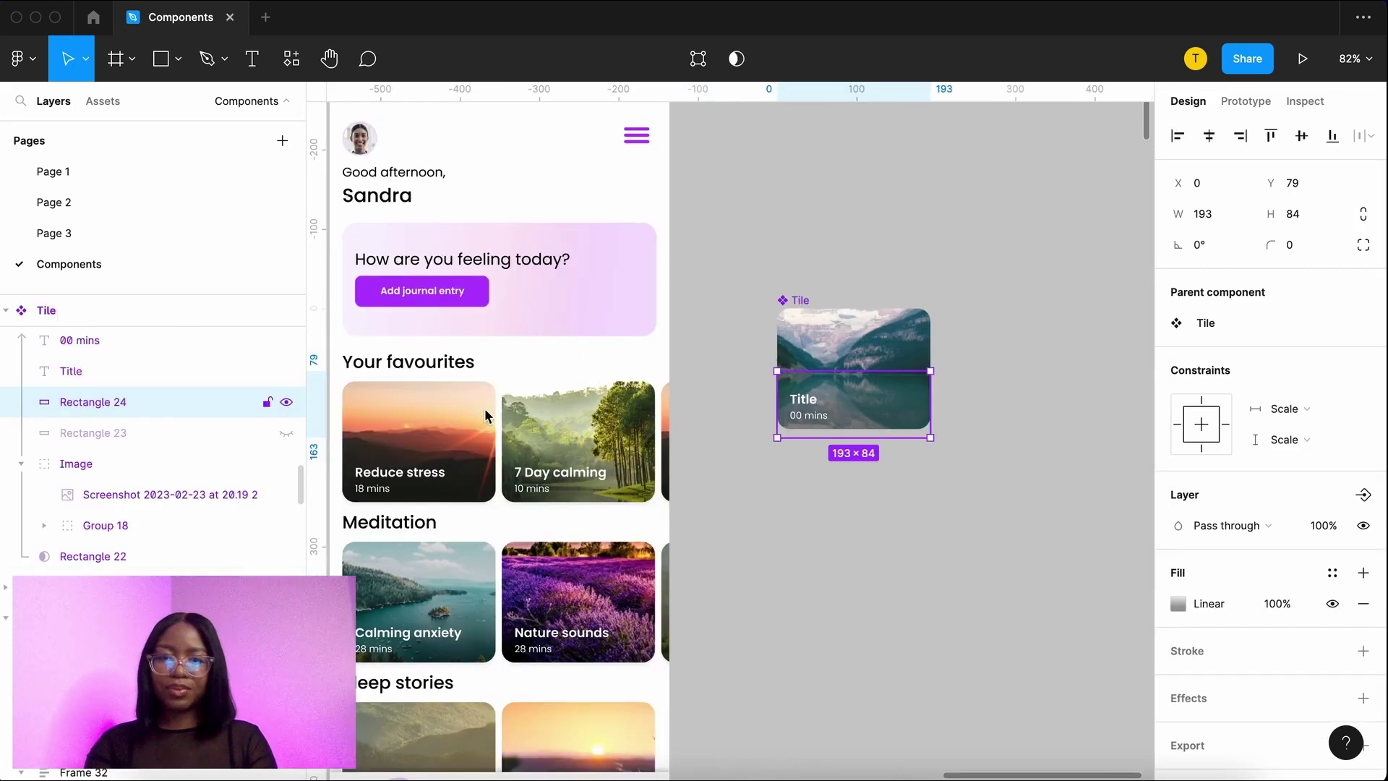
Step: Hide Rectangle 24, show Rectangle 23, and set the Title and 00 mins text fill to 000000
{"action": "left_click", "coordinate": [287, 403]}
{"action": "left_click", "coordinate": [287, 432]}
{"action": "left_click", "coordinate": [145, 370]}
{"action": "left_click", "coordinate": [145, 340], "text": "shift"}
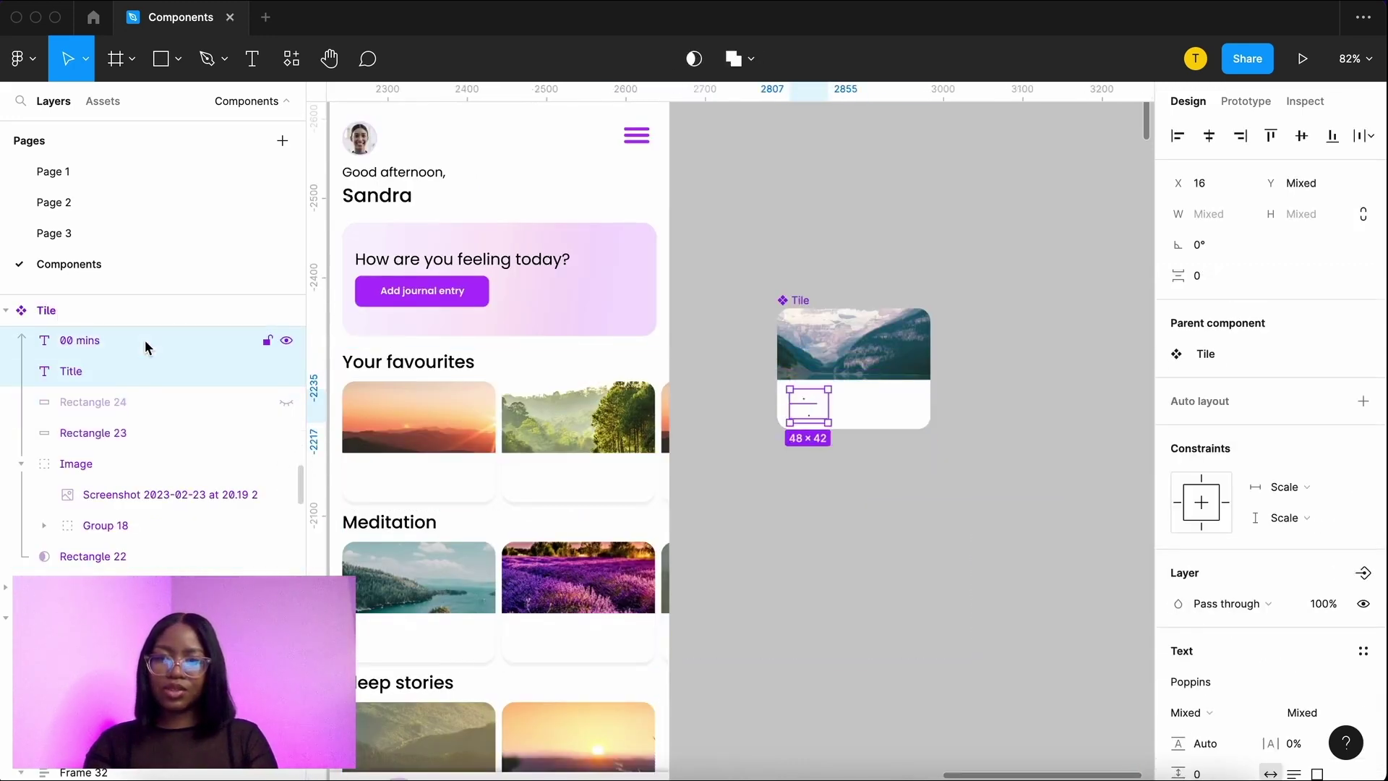
{"action": "scroll", "coordinate": [1303, 644], "scroll_direction": "down", "scroll_amount": 5}
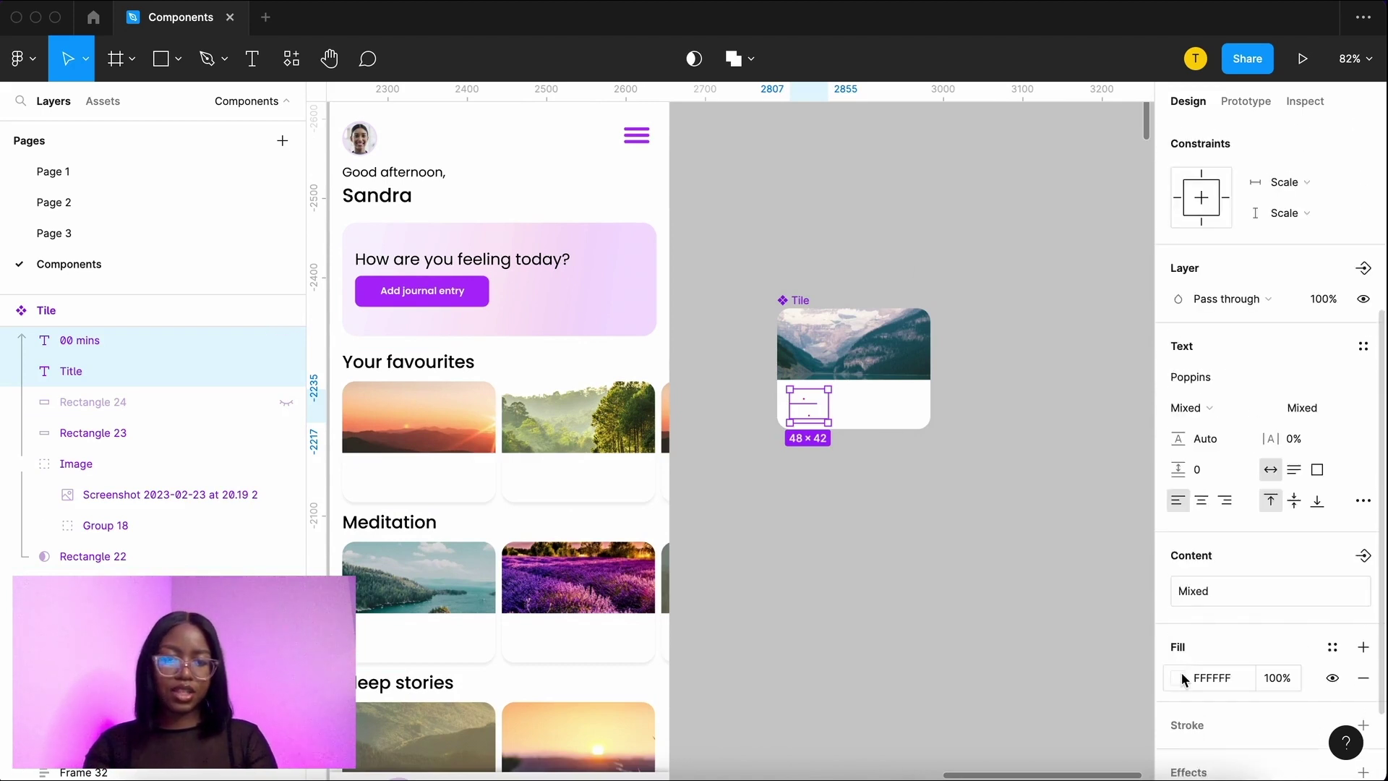
{"action": "left_click", "coordinate": [1182, 678]}
{"action": "type", "text": "000000"}
{"action": "key", "text": "Return"}
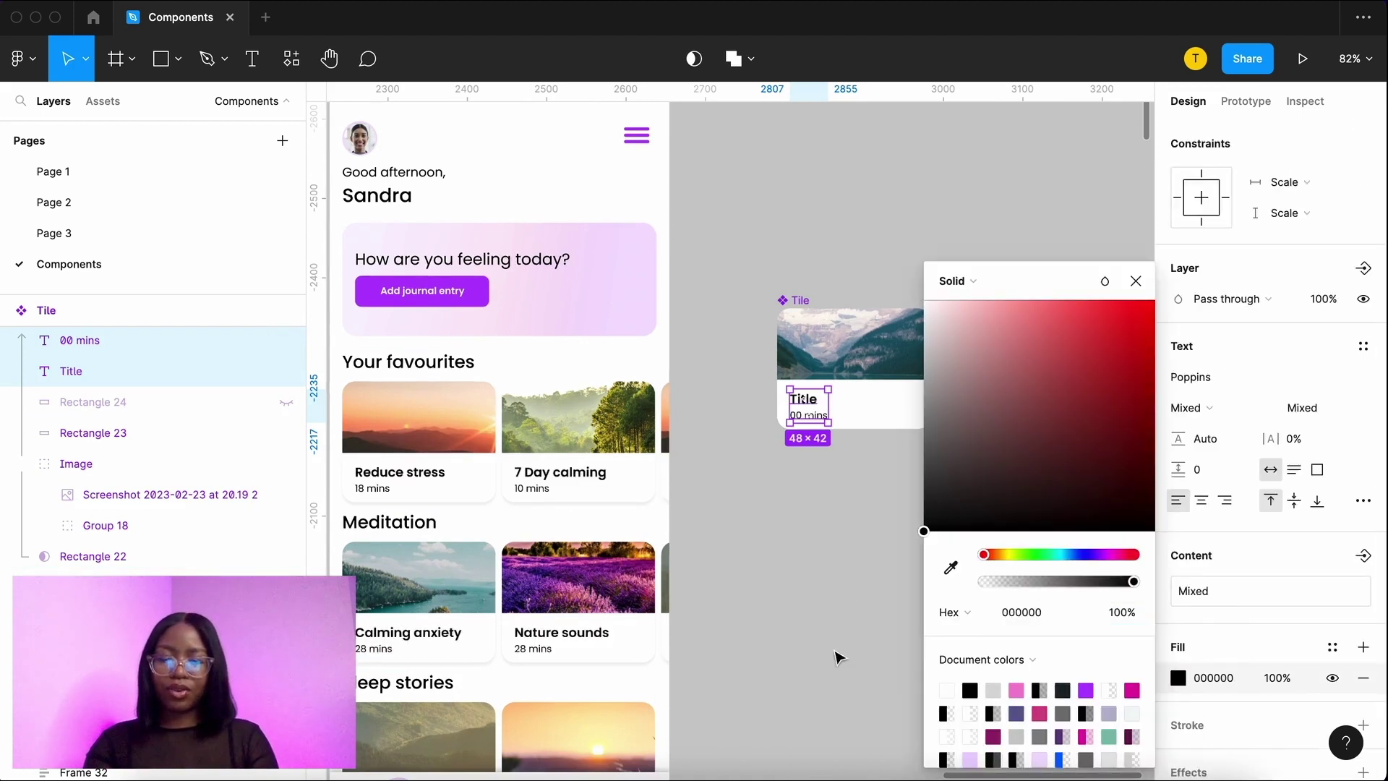
{"action": "left_click", "coordinate": [838, 658]}
{"action": "scroll", "coordinate": [839, 658], "scroll_direction": "left", "scroll_amount": 4}
{"action": "scroll", "coordinate": [838, 658], "scroll_direction": "down", "scroll_amount": 2}
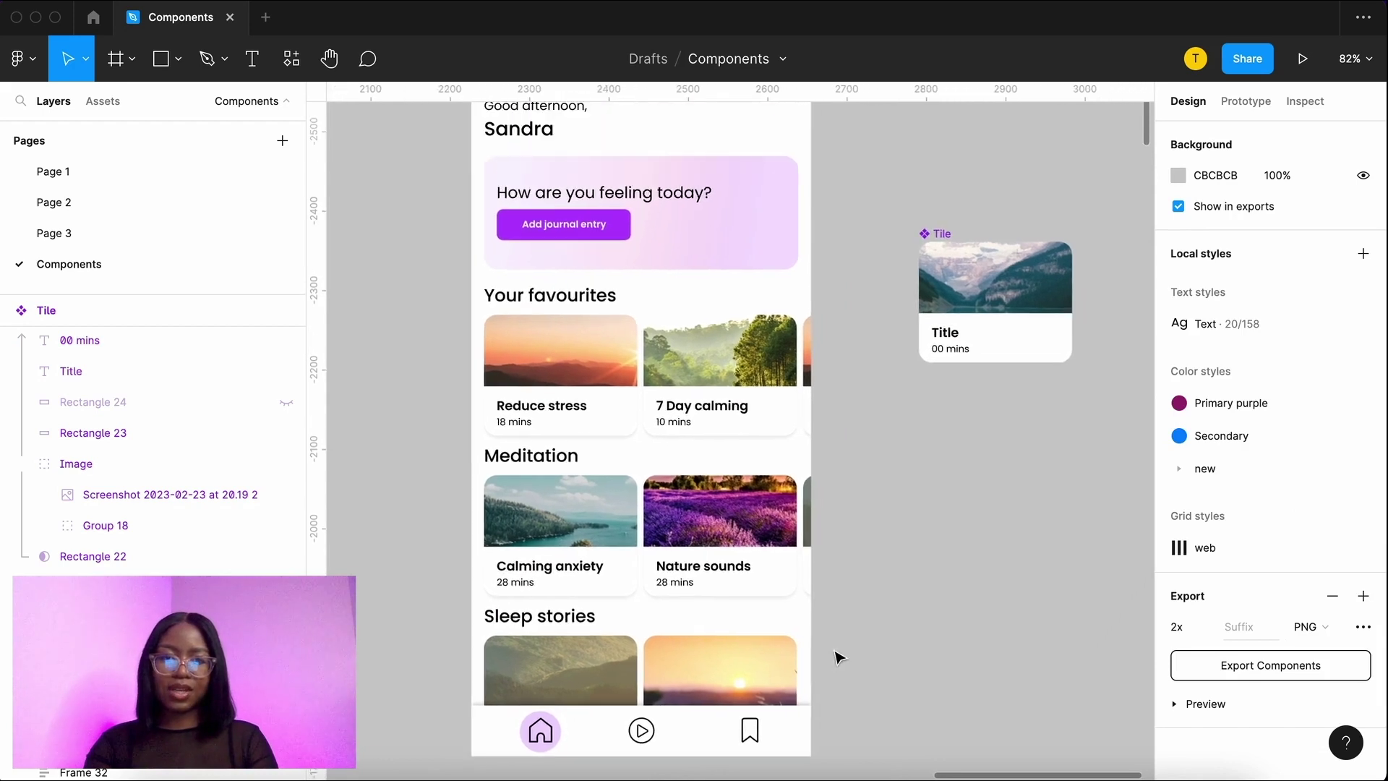
{"action": "scroll", "coordinate": [837, 655], "scroll_direction": "up", "scroll_amount": 3}
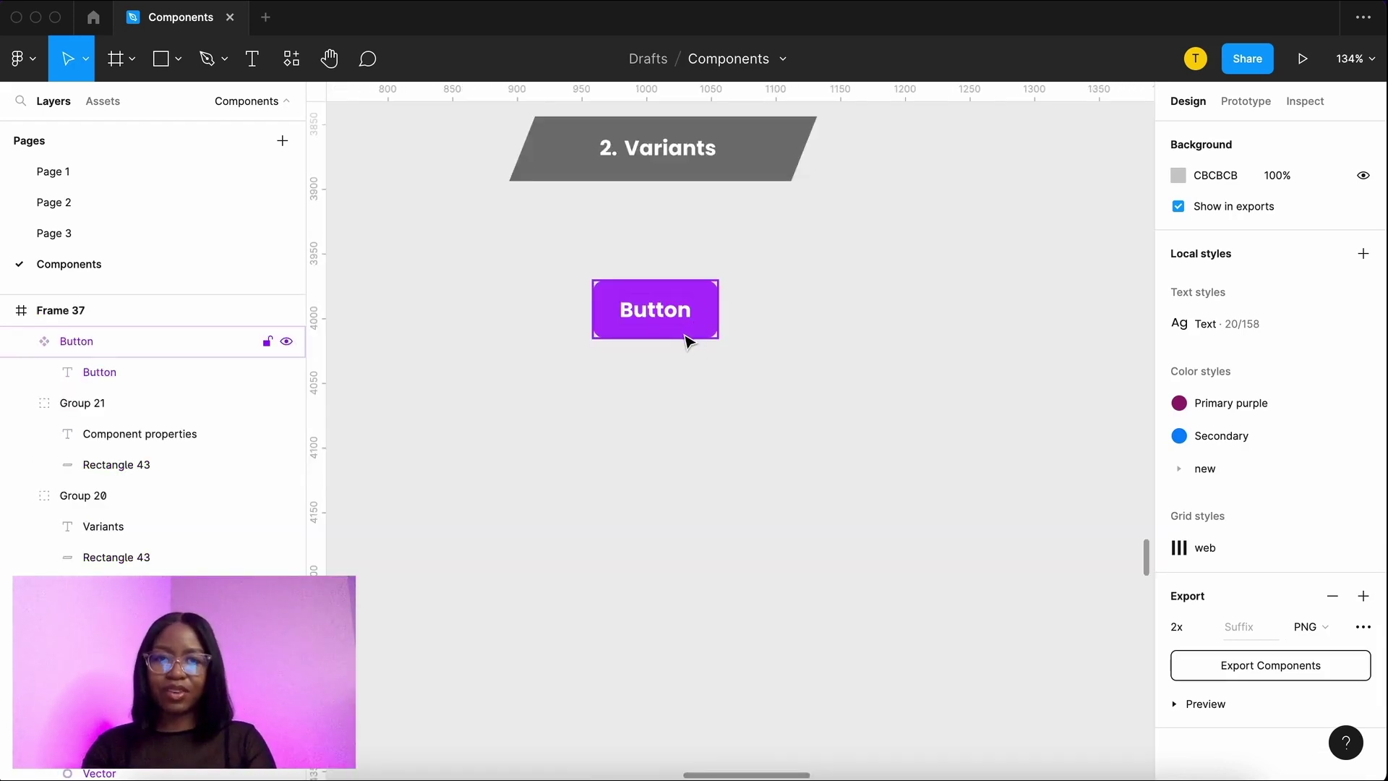
Step: Add a second variant to the Button component and set its opacity to 50%
{"action": "left_click", "coordinate": [688, 342]}
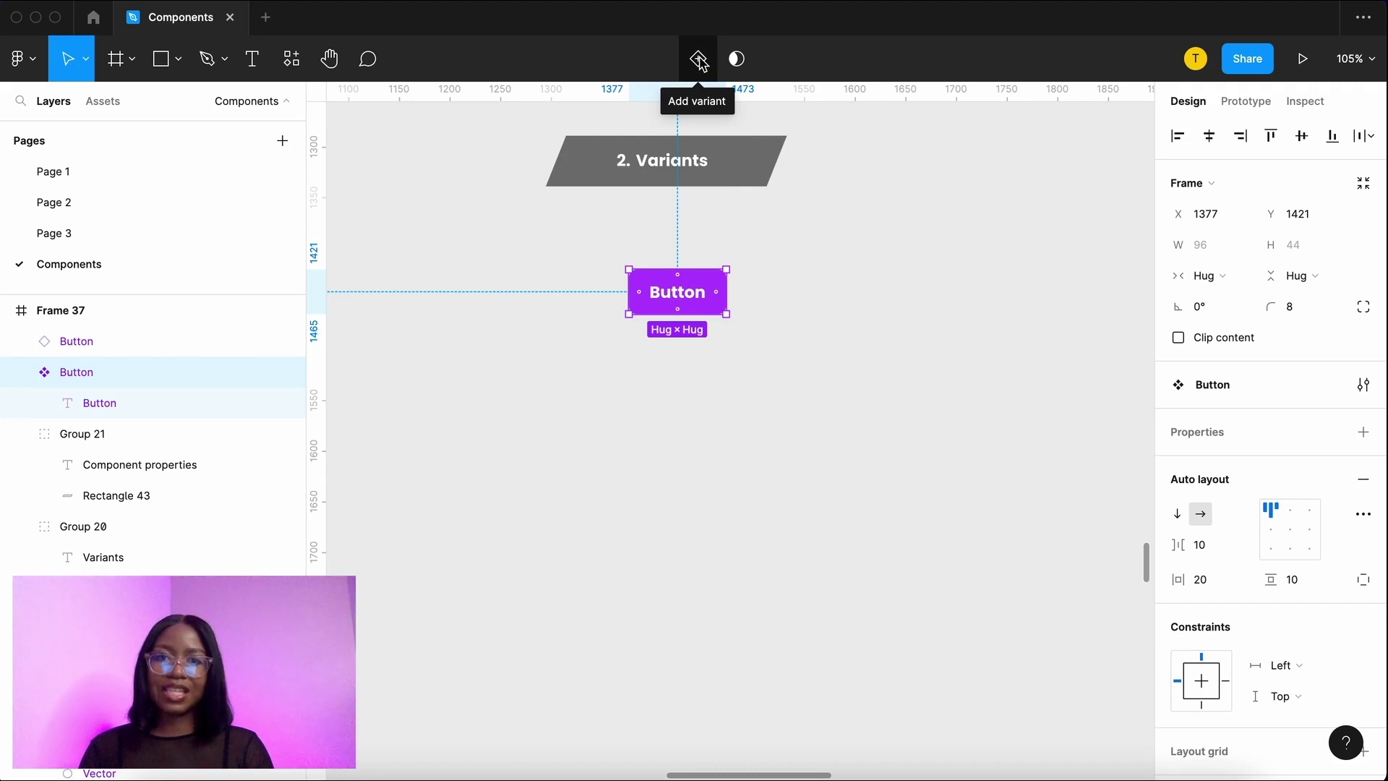
{"action": "left_click", "coordinate": [699, 60]}
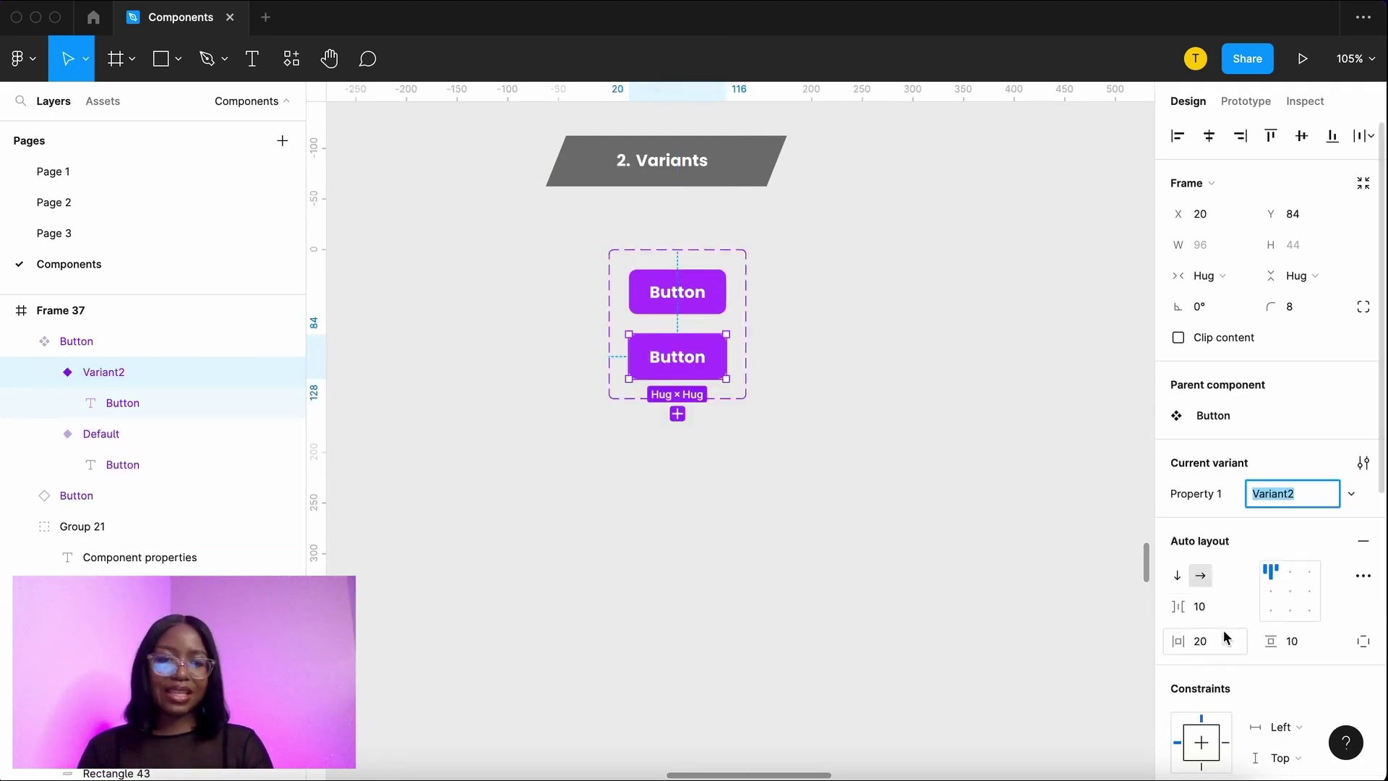
{"action": "scroll", "coordinate": [1227, 637], "scroll_direction": "down", "scroll_amount": 10}
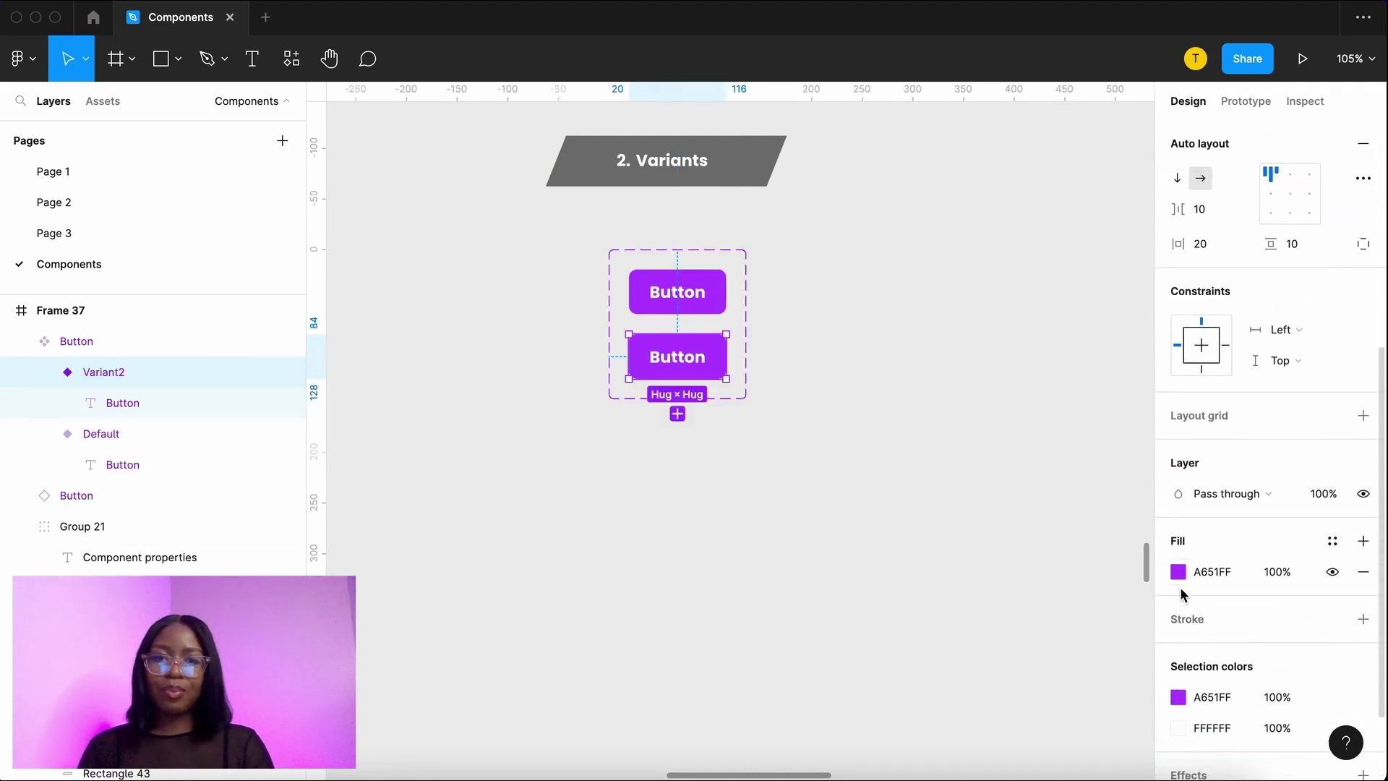
{"action": "left_click", "coordinate": [1321, 497]}
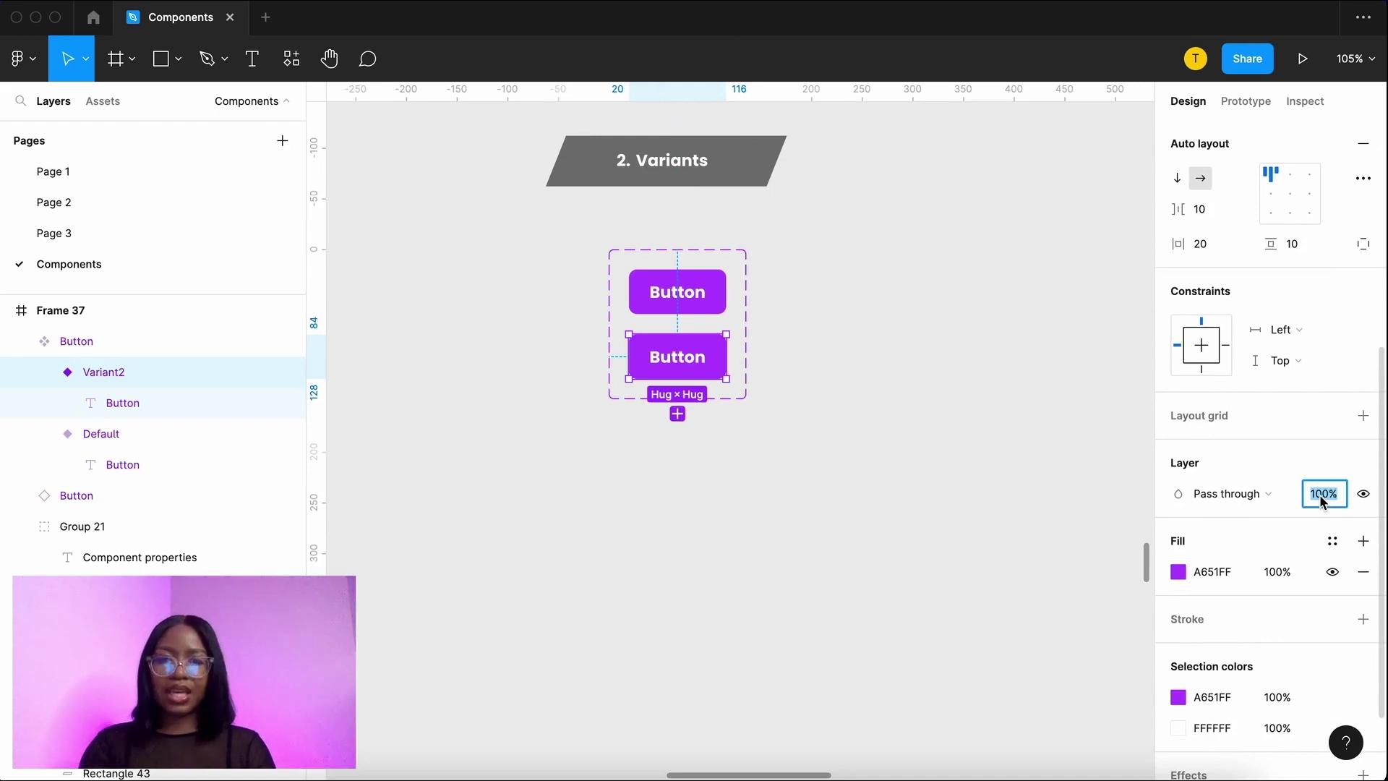
{"action": "type", "text": "50"}
{"action": "left_click", "coordinate": [831, 455]}
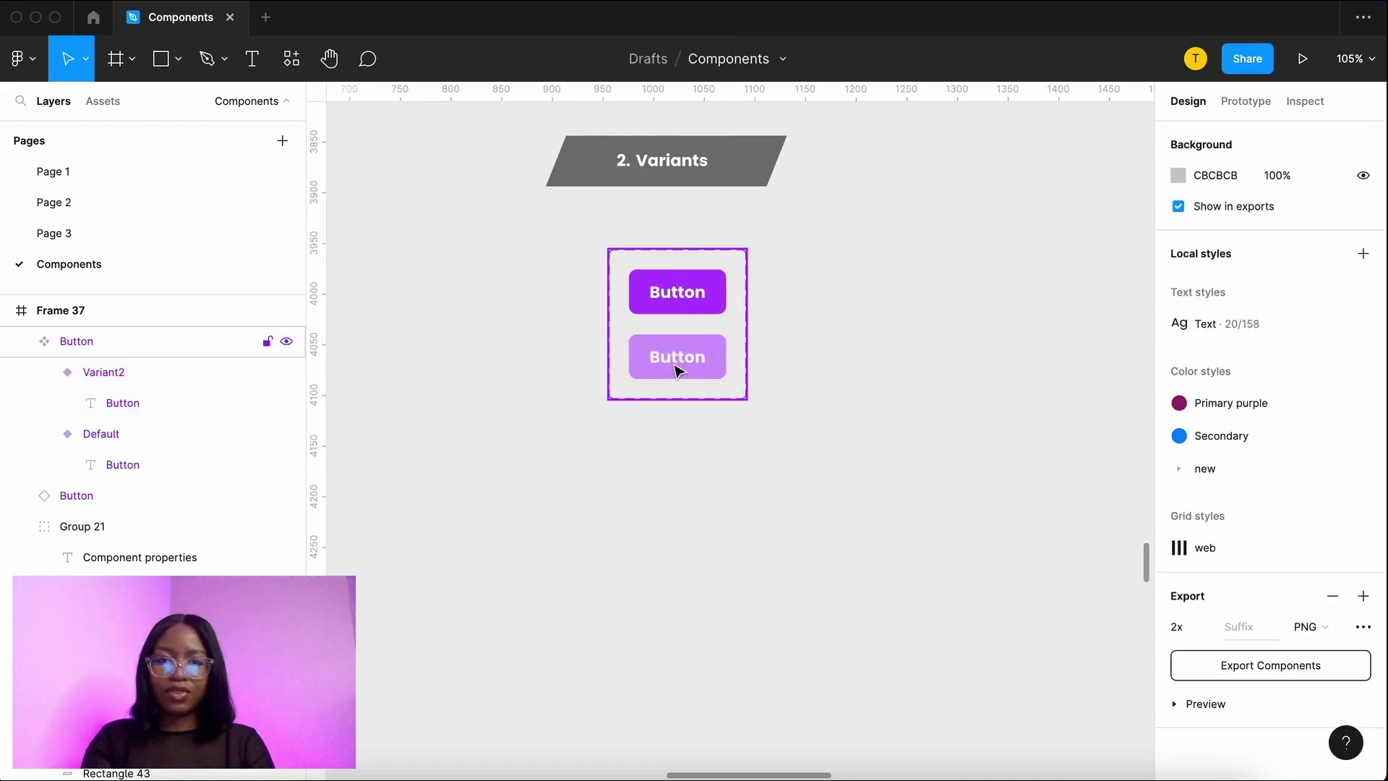
Step: Drill into Variant2 down to its label text, then step back out and clear the selection
{"action": "left_click", "coordinate": [694, 354]}
{"action": "left_click", "coordinate": [694, 354]}
{"action": "left_click", "coordinate": [701, 353]}
{"action": "key", "text": "Escape"}
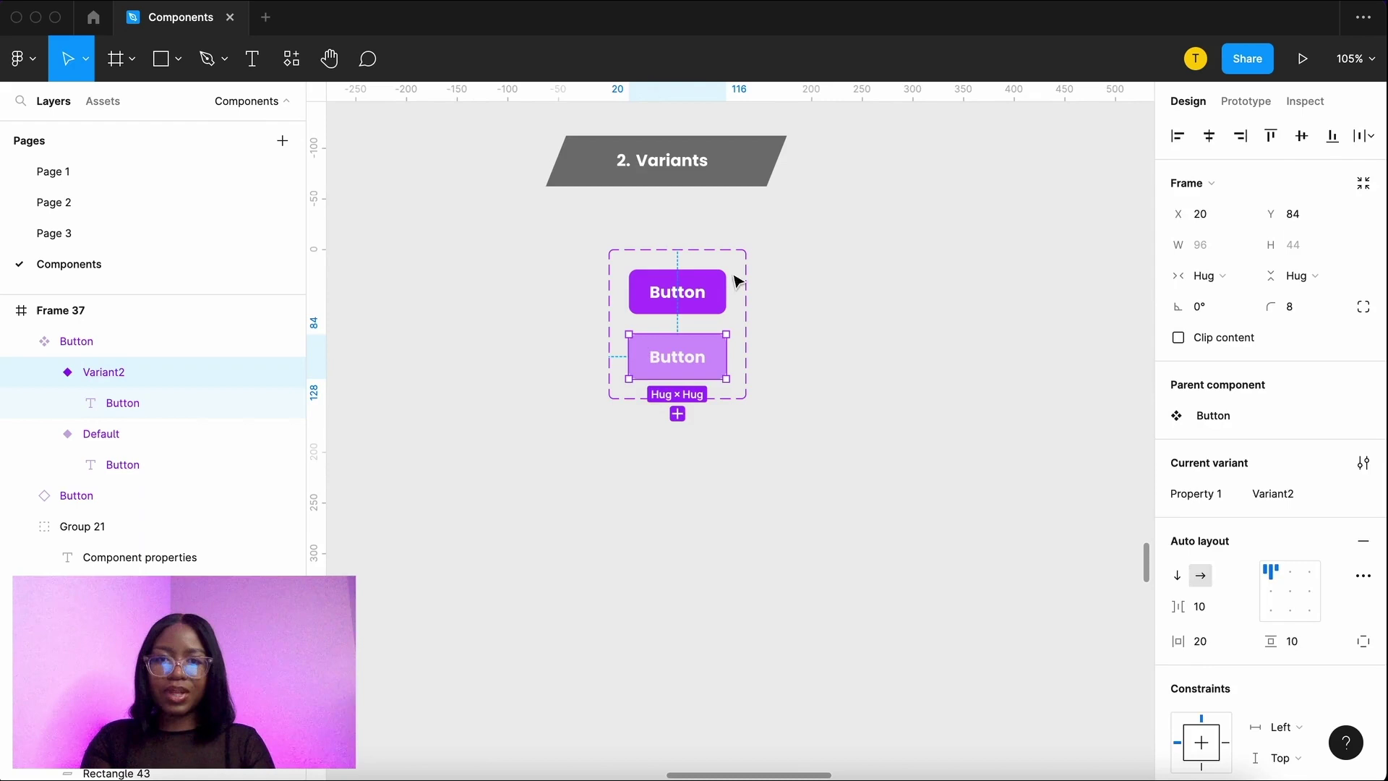
{"action": "left_click", "coordinate": [799, 320]}
Step: Add Variant3 with a purple A651FF border
{"action": "left_click", "coordinate": [695, 288]}
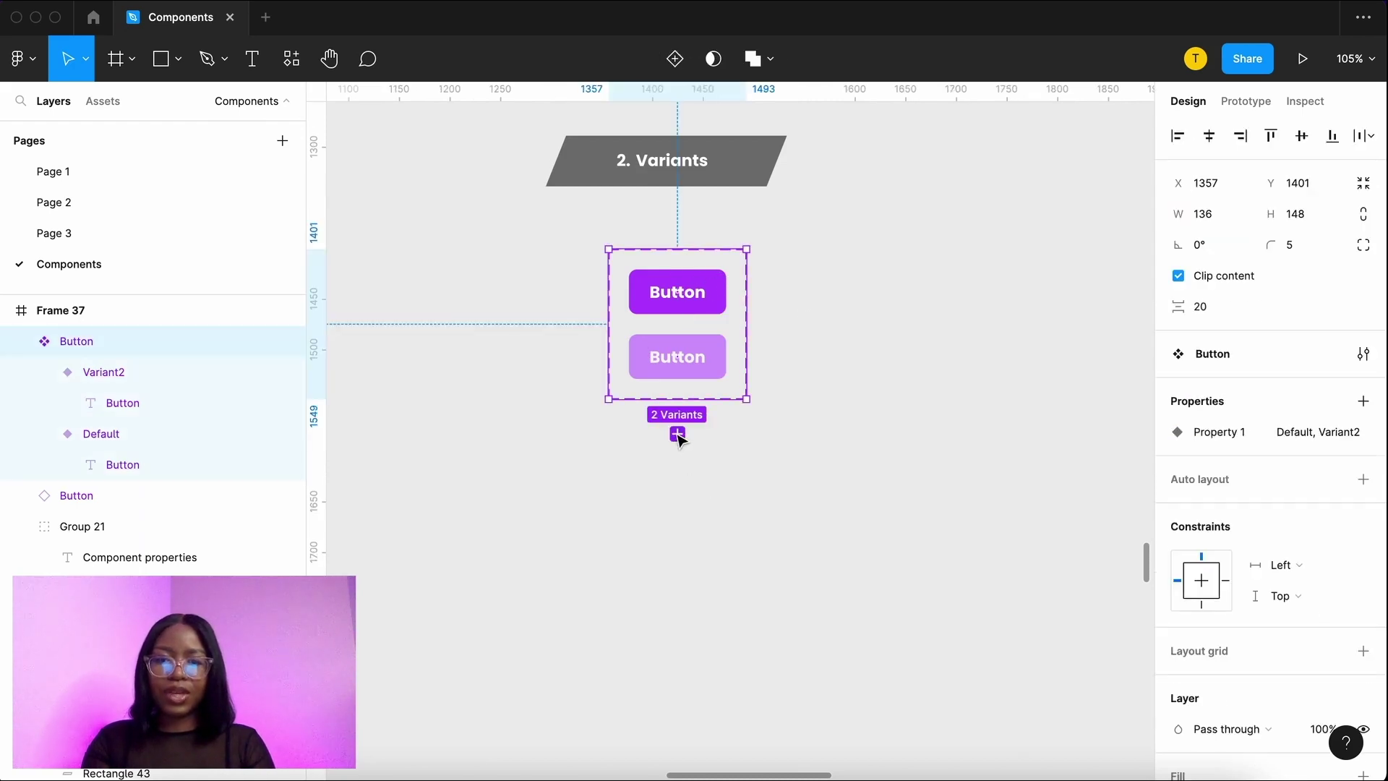
{"action": "left_click", "coordinate": [677, 434]}
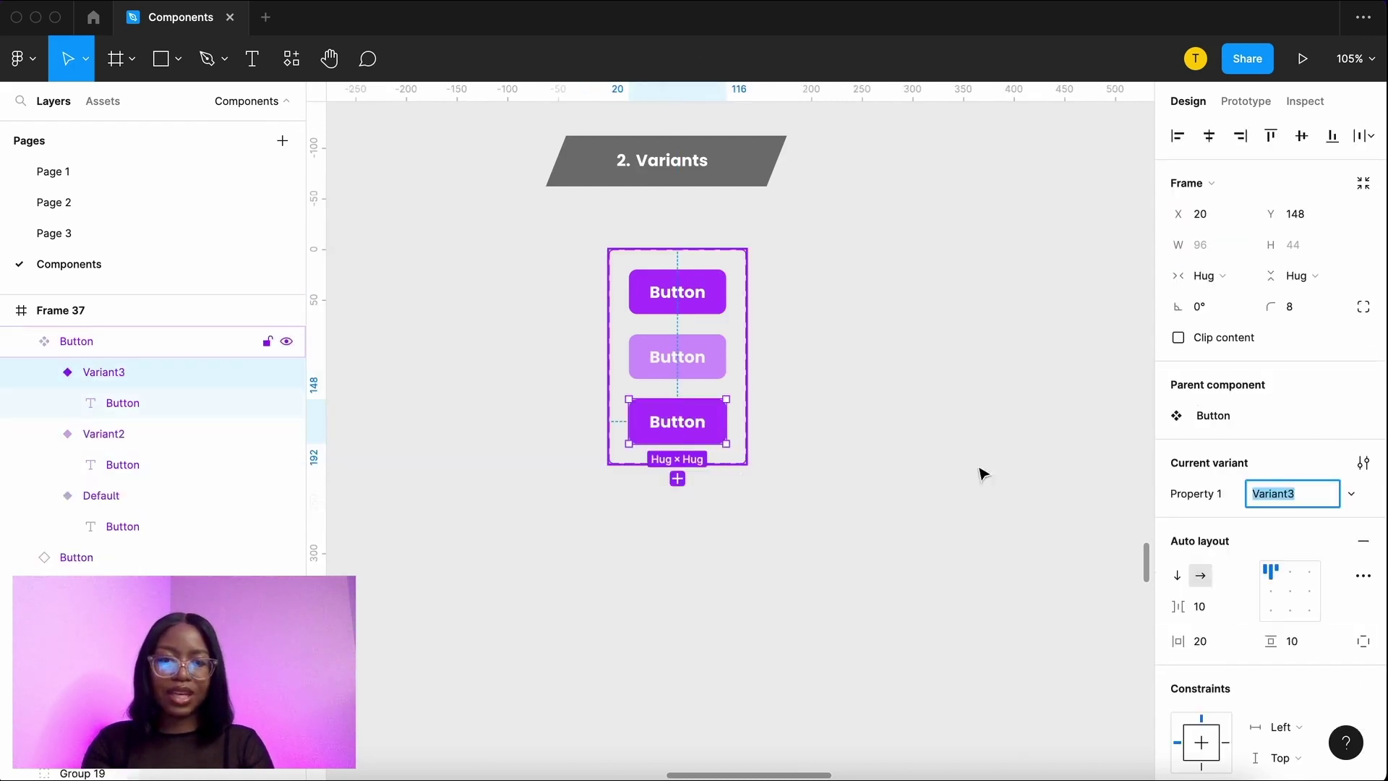
{"action": "scroll", "coordinate": [1180, 547], "scroll_direction": "down", "scroll_amount": 7}
{"action": "left_click", "coordinate": [1180, 546]}
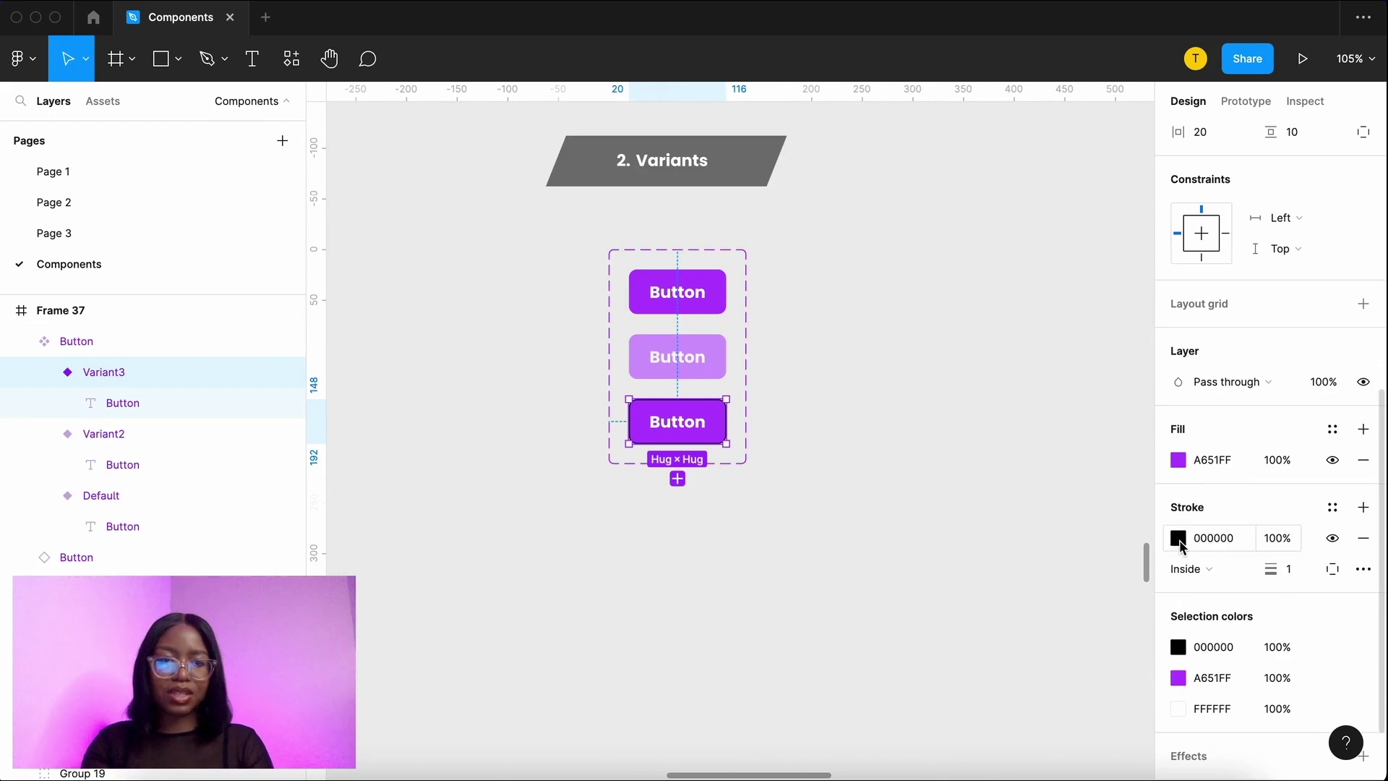
{"action": "left_click", "coordinate": [1273, 569]}
{"action": "left_click", "coordinate": [799, 599]}
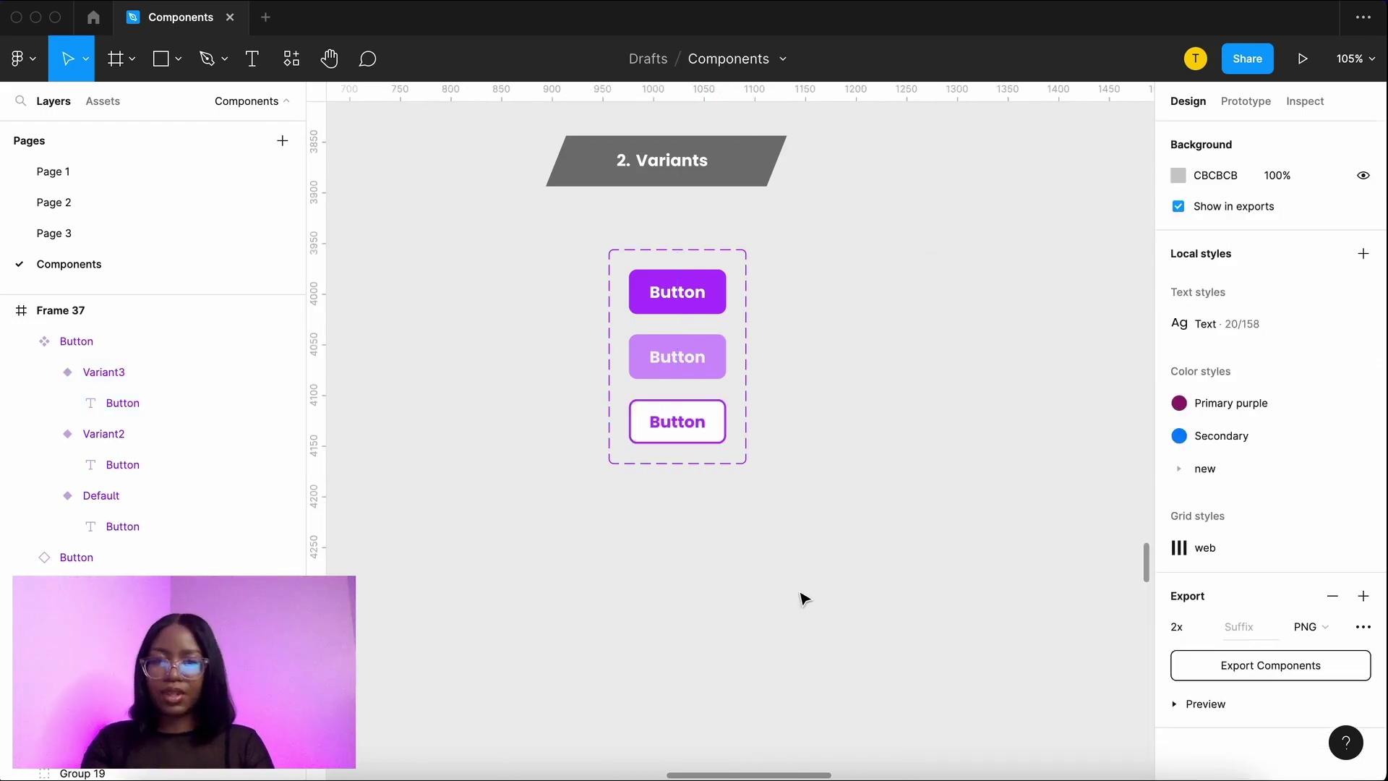
Step: Add Variant4 and remove its fill
{"action": "left_click", "coordinate": [747, 466]}
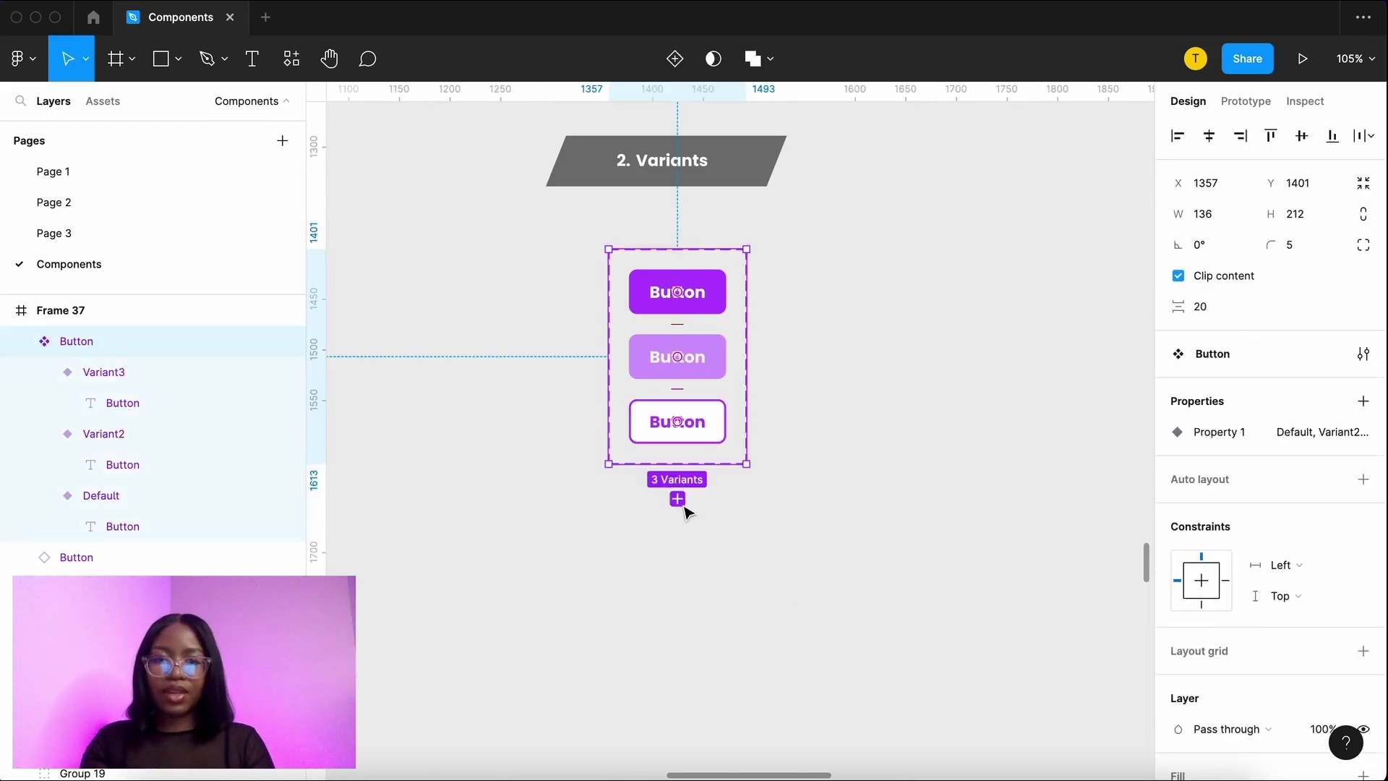
{"action": "left_click", "coordinate": [679, 499]}
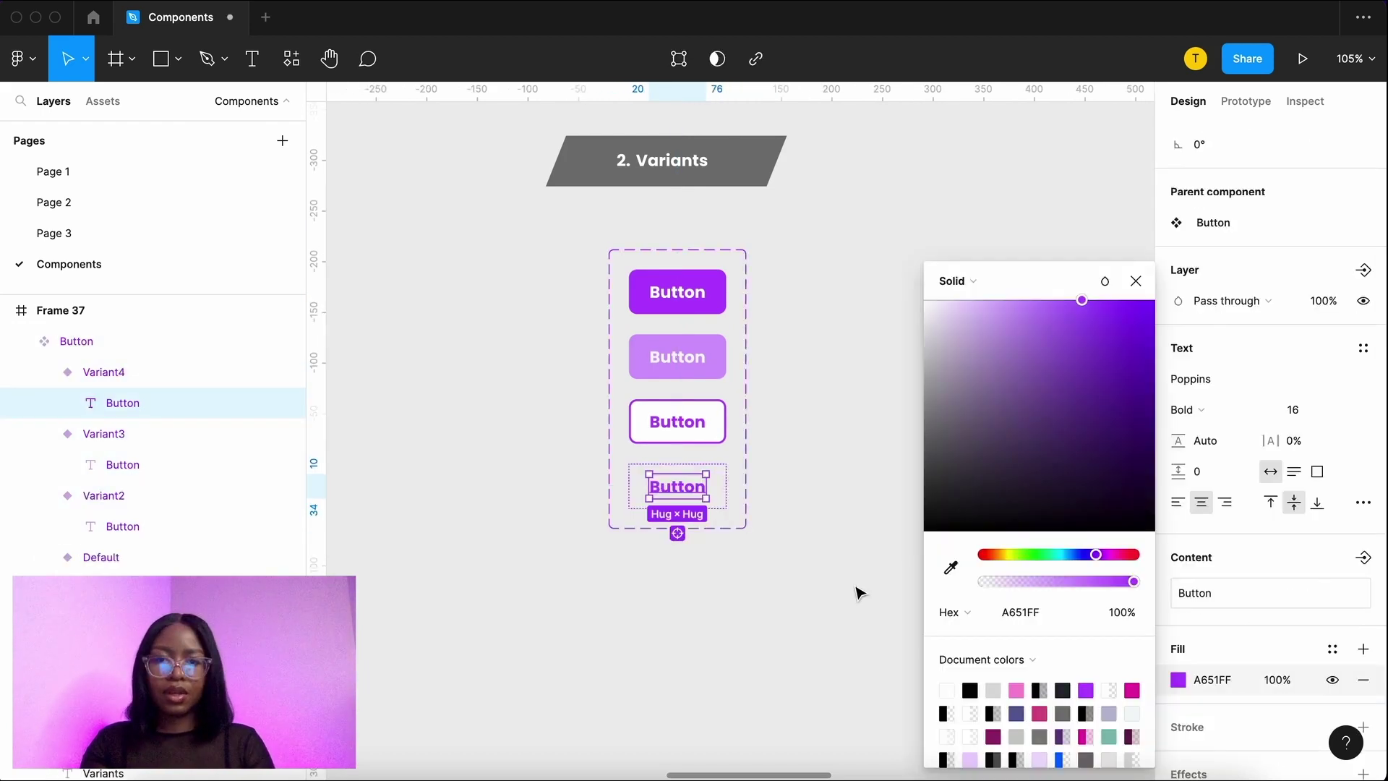
{"action": "left_click", "coordinate": [860, 590]}
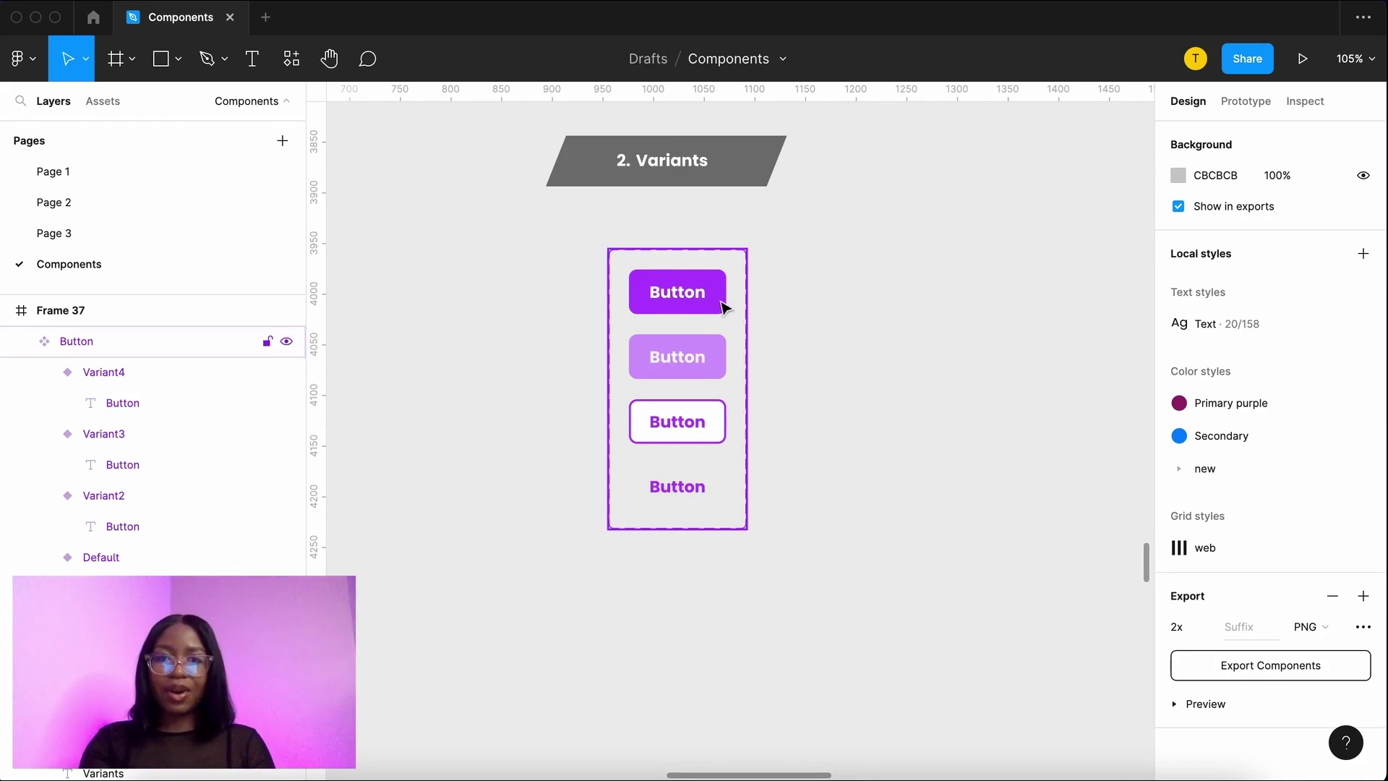
Step: Try enlarging the Default variant's label to size 26, then undo it
{"action": "left_click", "coordinate": [700, 288]}
{"action": "left_click", "coordinate": [700, 291]}
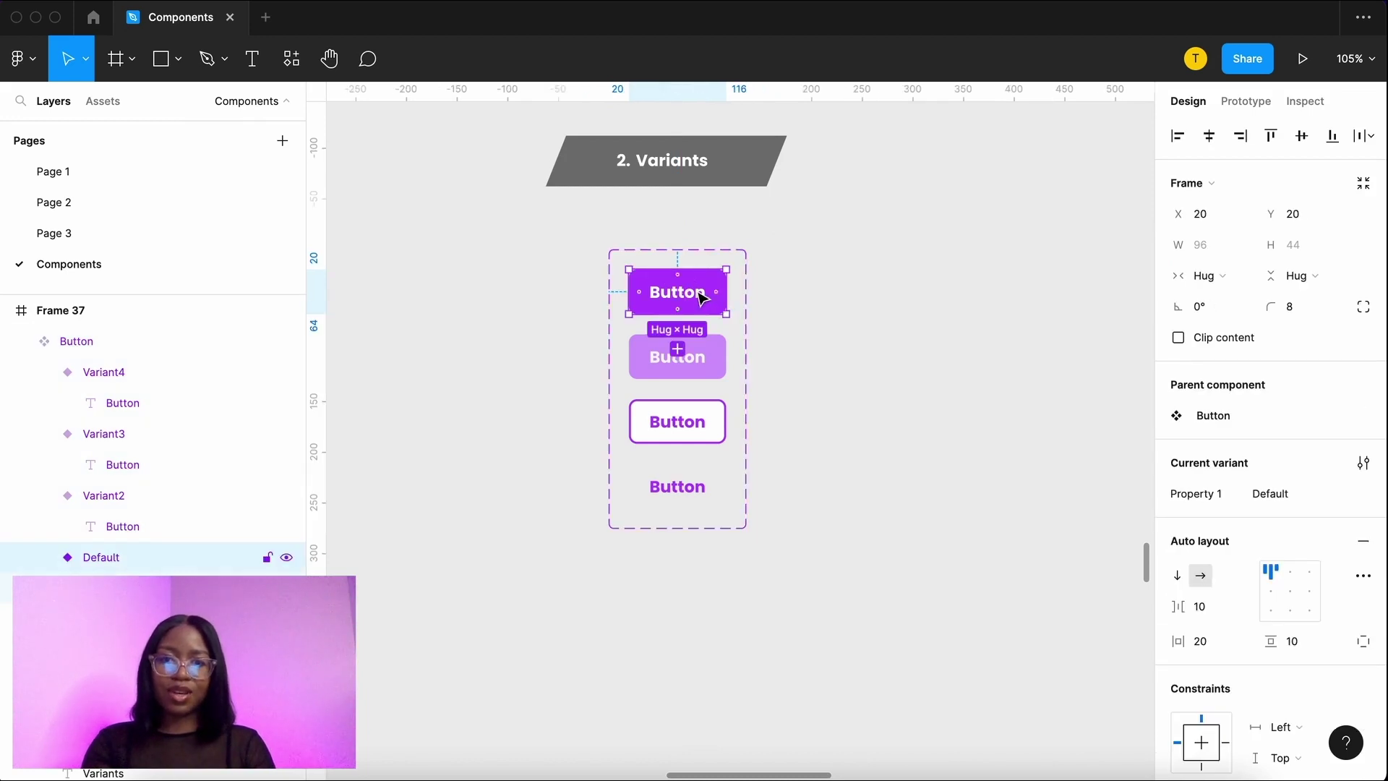
{"action": "left_click", "coordinate": [699, 291]}
{"action": "left_click", "coordinate": [1298, 539]}
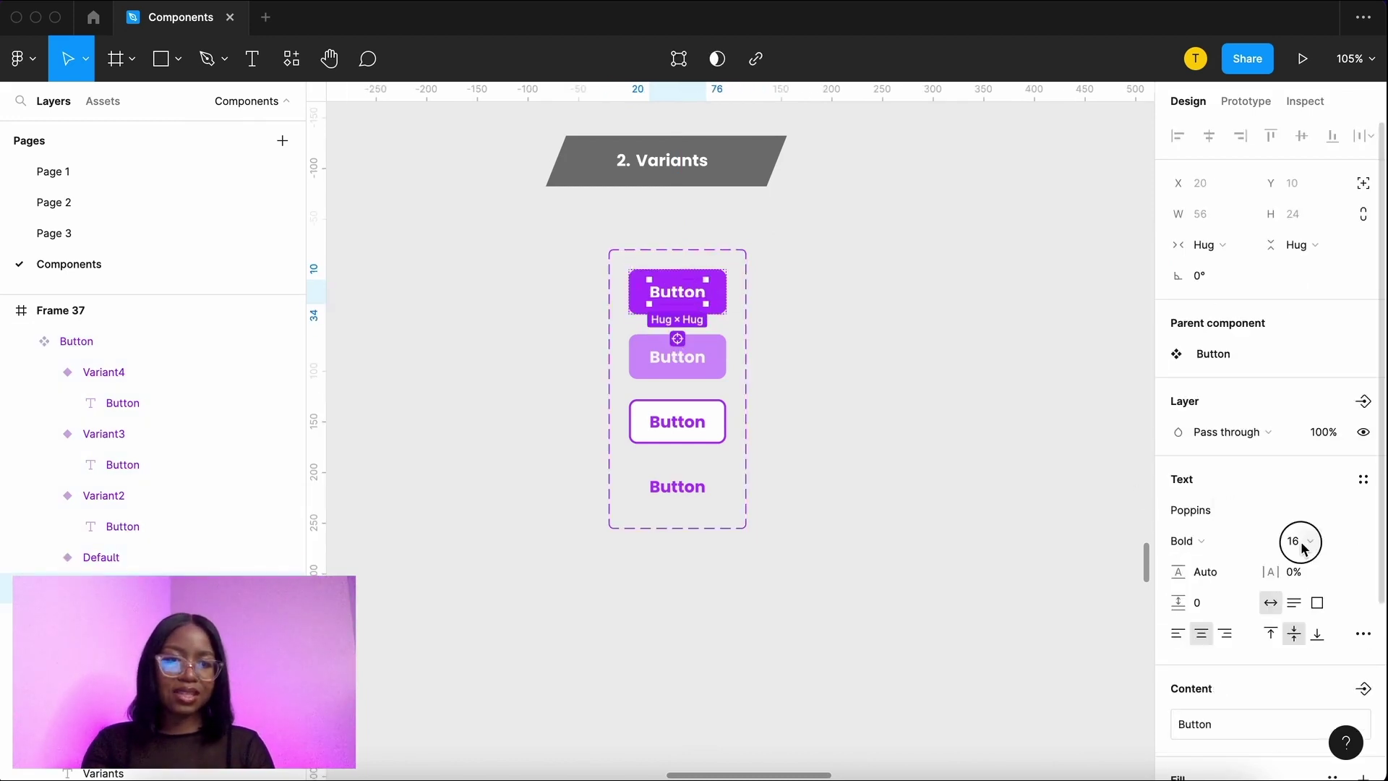
{"action": "key", "text": "shift+Up"}
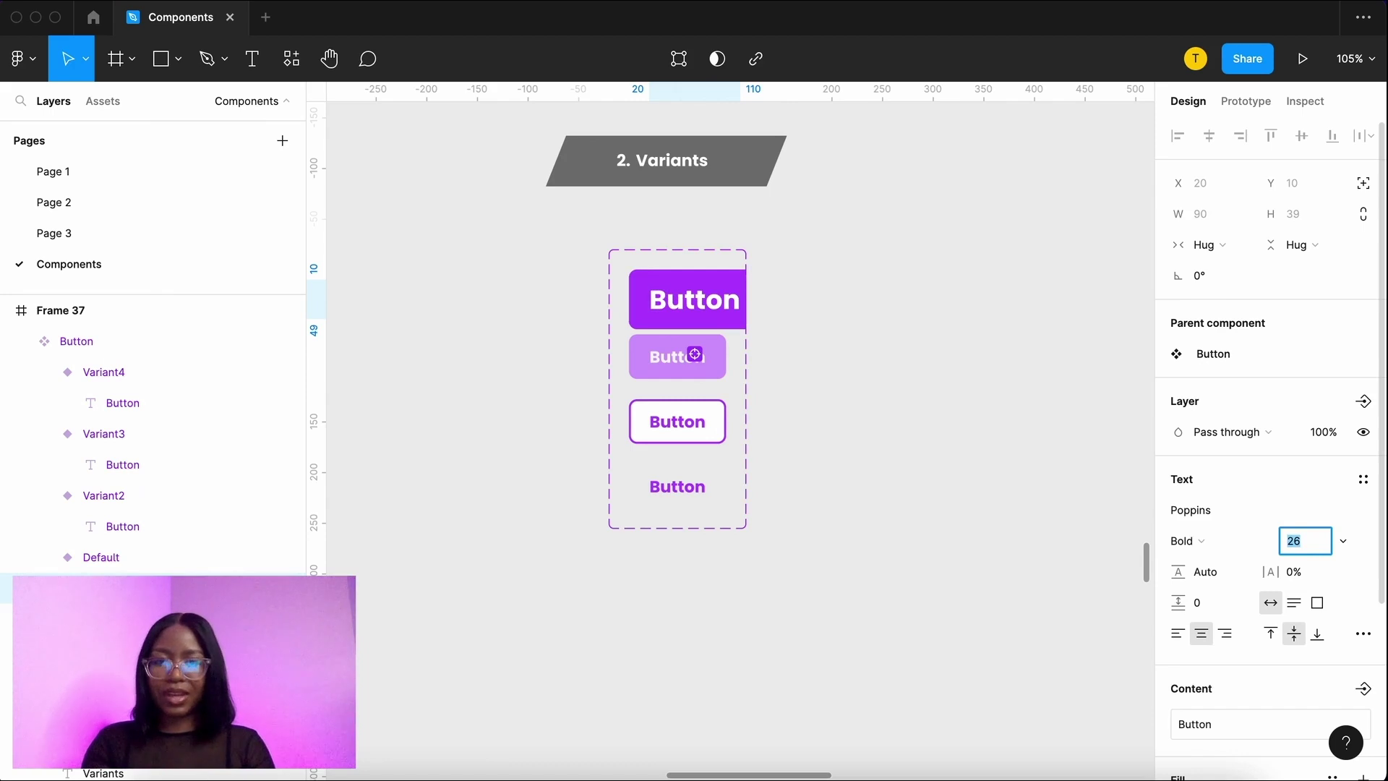
{"action": "key", "text": "super+z"}
{"action": "left_click", "coordinate": [726, 408]}
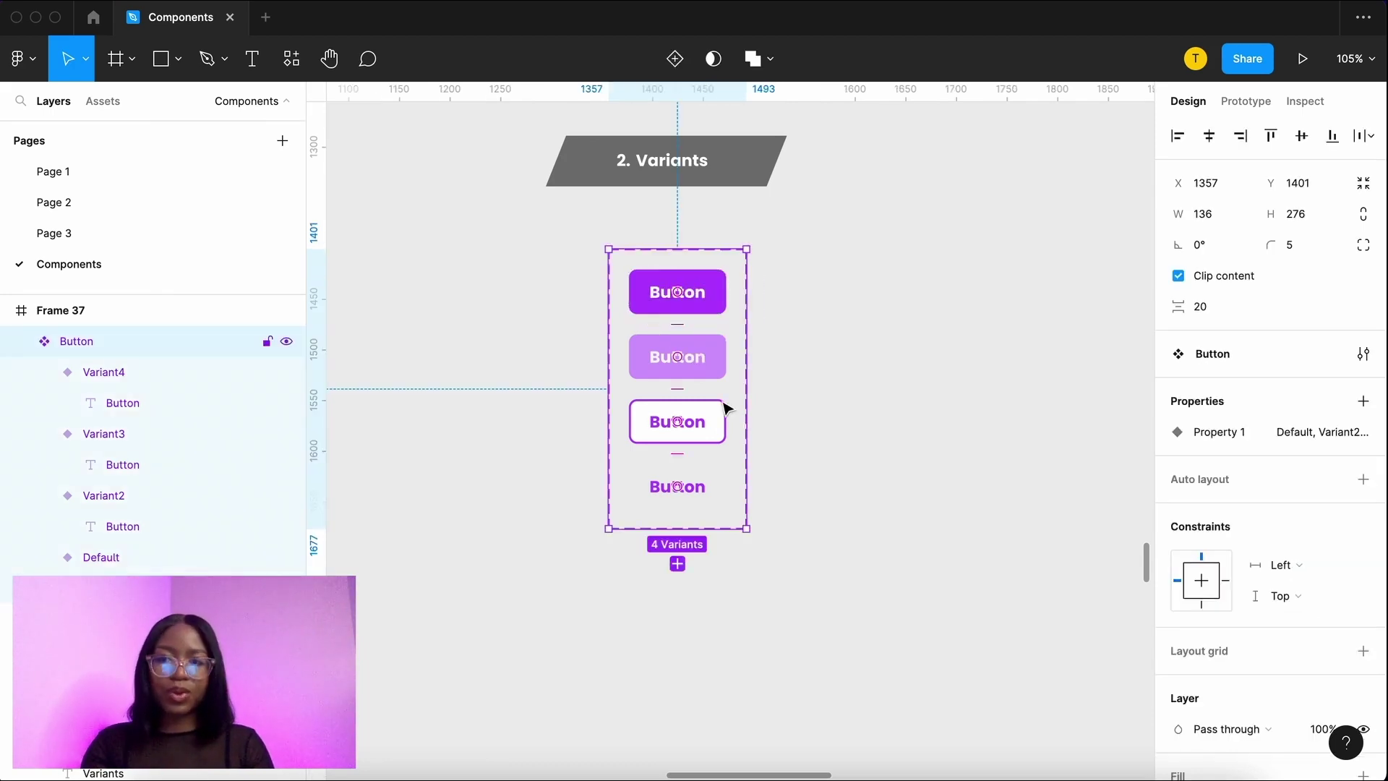
Step: Drag a Button instance from the Assets library to the right of the variant set
{"action": "key", "text": "alt+2"}
{"action": "left_click", "coordinate": [1006, 333]}
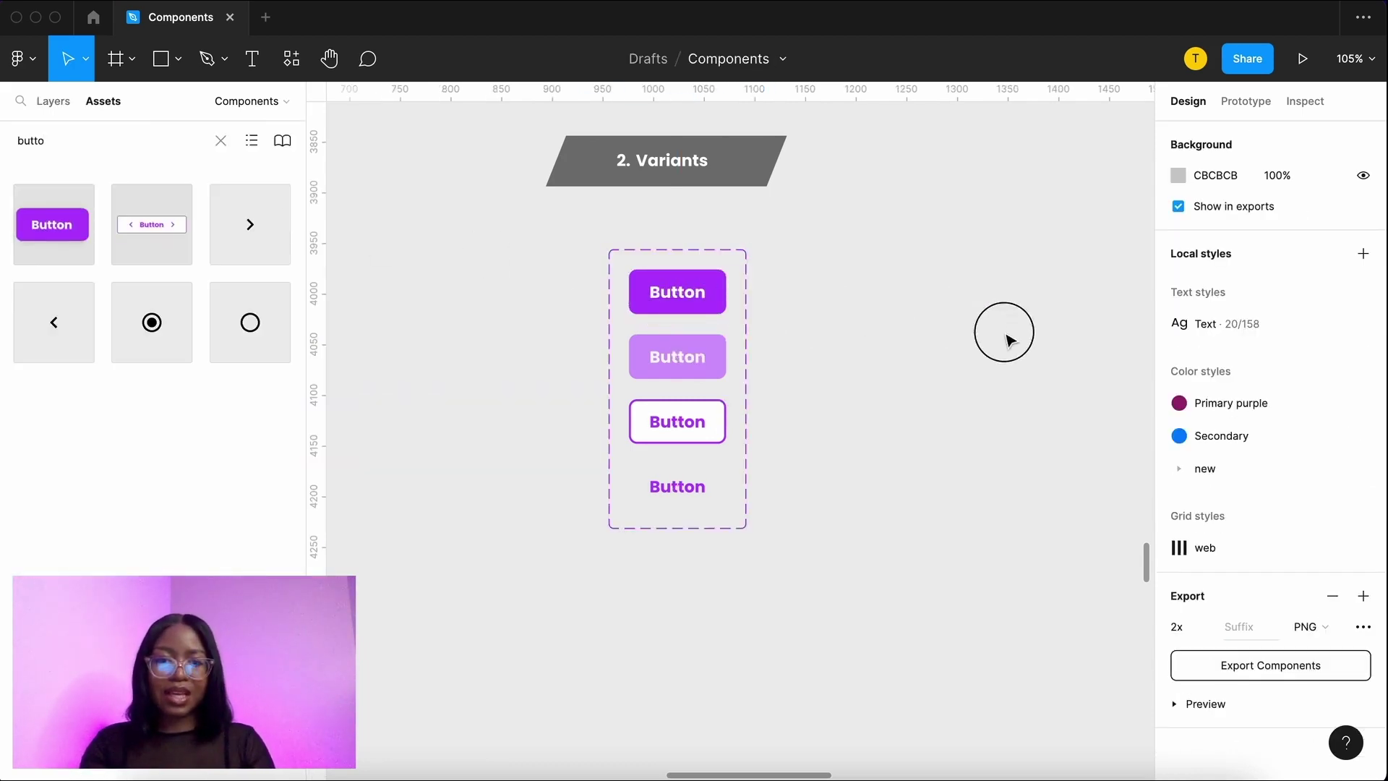
{"action": "mouse_move", "coordinate": [1005, 333]}
{"action": "left_mouse_down"}
{"action": "mouse_move", "coordinate": [1032, 355]}
{"action": "mouse_move", "coordinate": [1017, 353]}
{"action": "left_mouse_up"}
Step: Try Variant3 and Variant4 on the instance, settle on light purple Variant2, then select the Variant4 layer
{"action": "left_click", "coordinate": [1276, 415]}
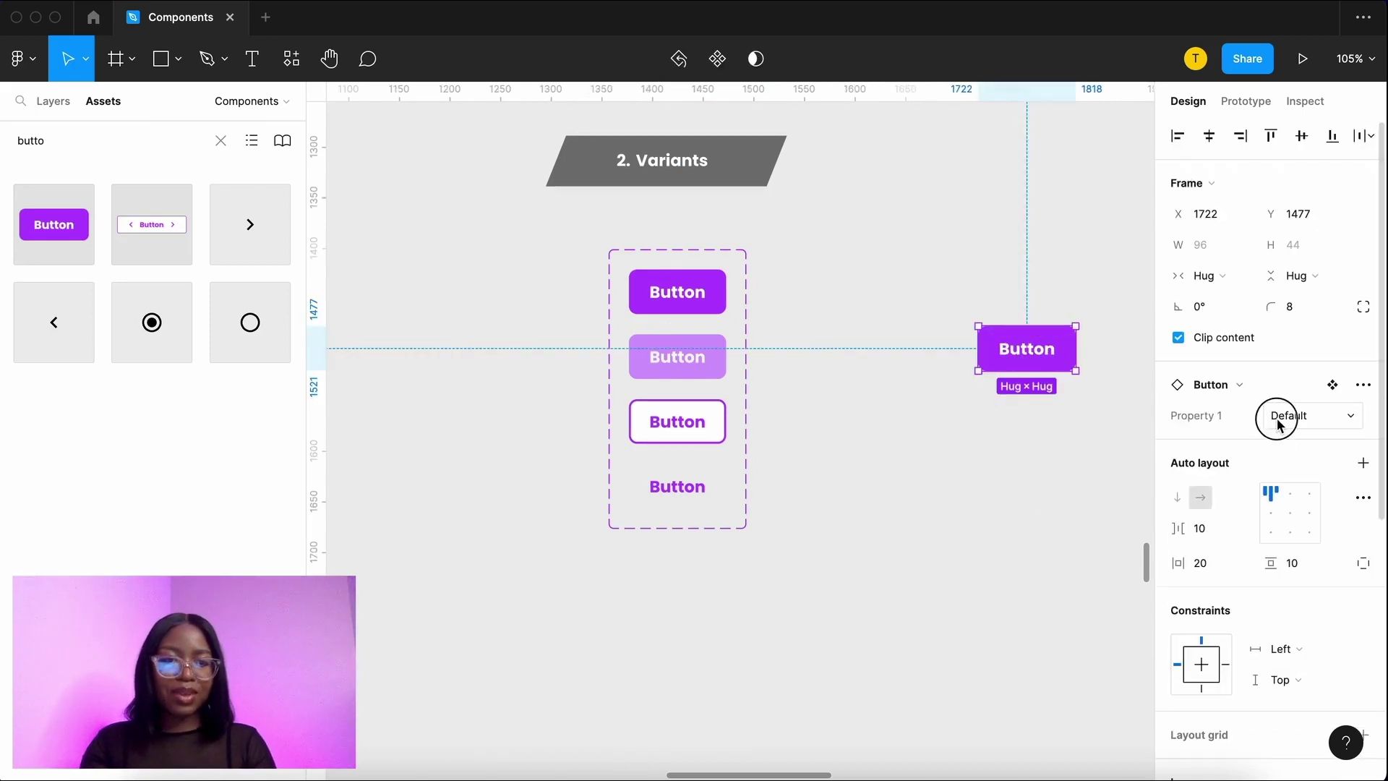
{"action": "left_click", "coordinate": [1295, 462]}
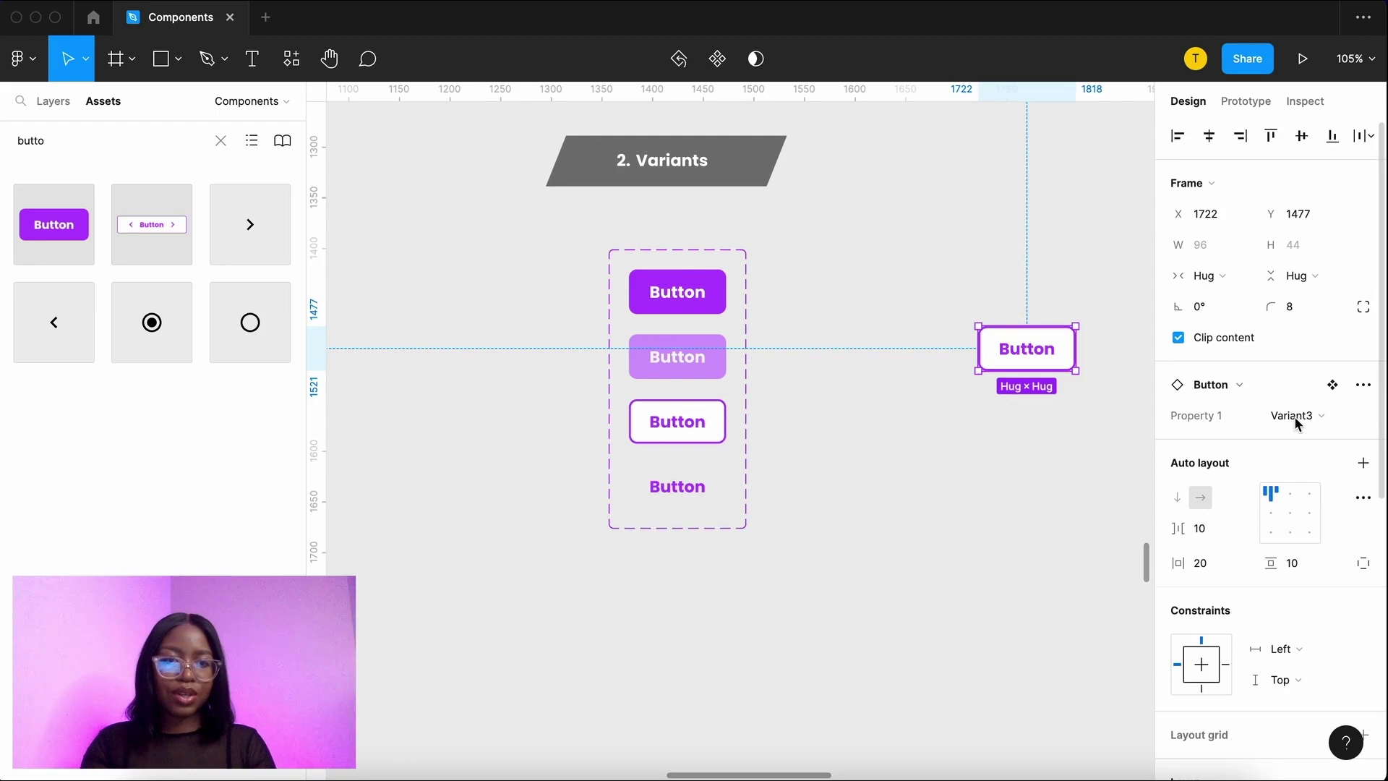
{"action": "left_click", "coordinate": [1297, 419]}
{"action": "left_click", "coordinate": [1286, 438]}
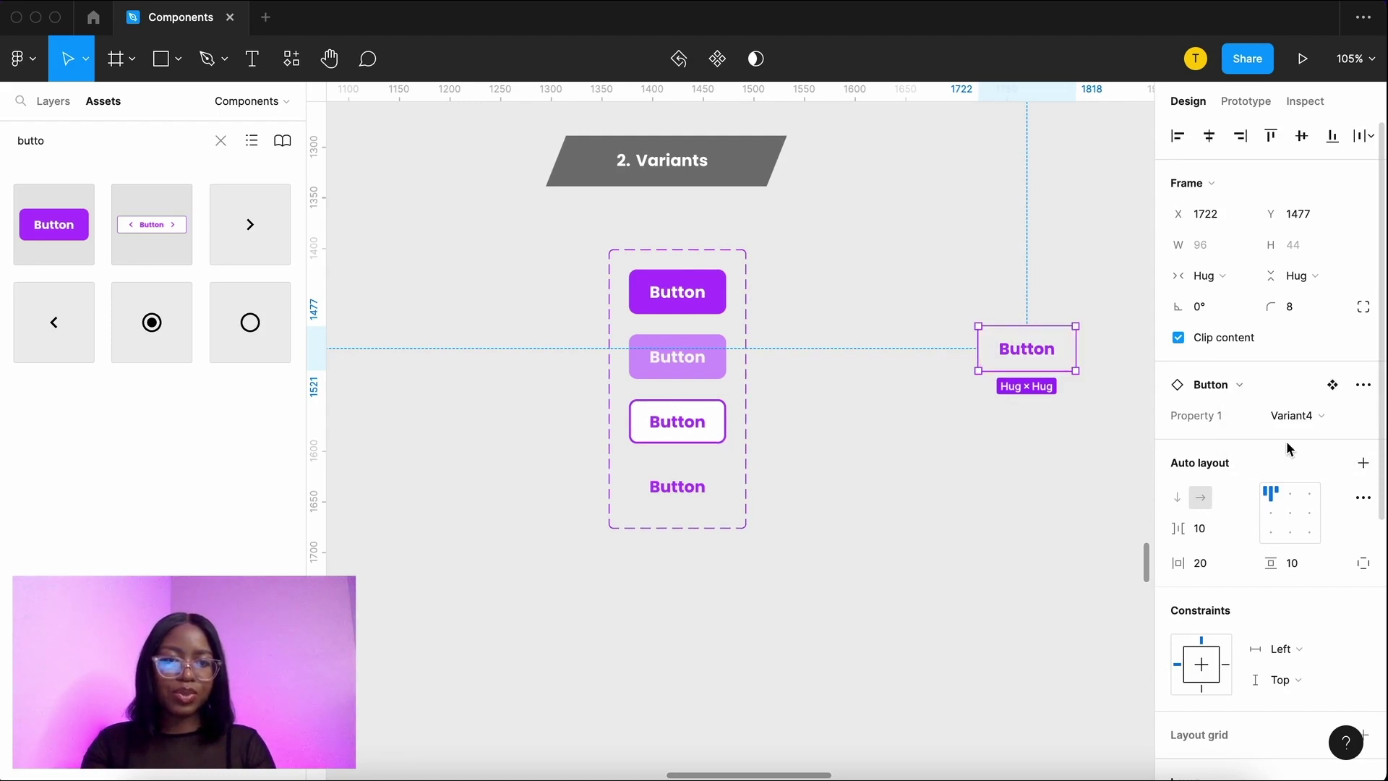
{"action": "left_click", "coordinate": [1286, 416]}
{"action": "left_click", "coordinate": [1281, 368]}
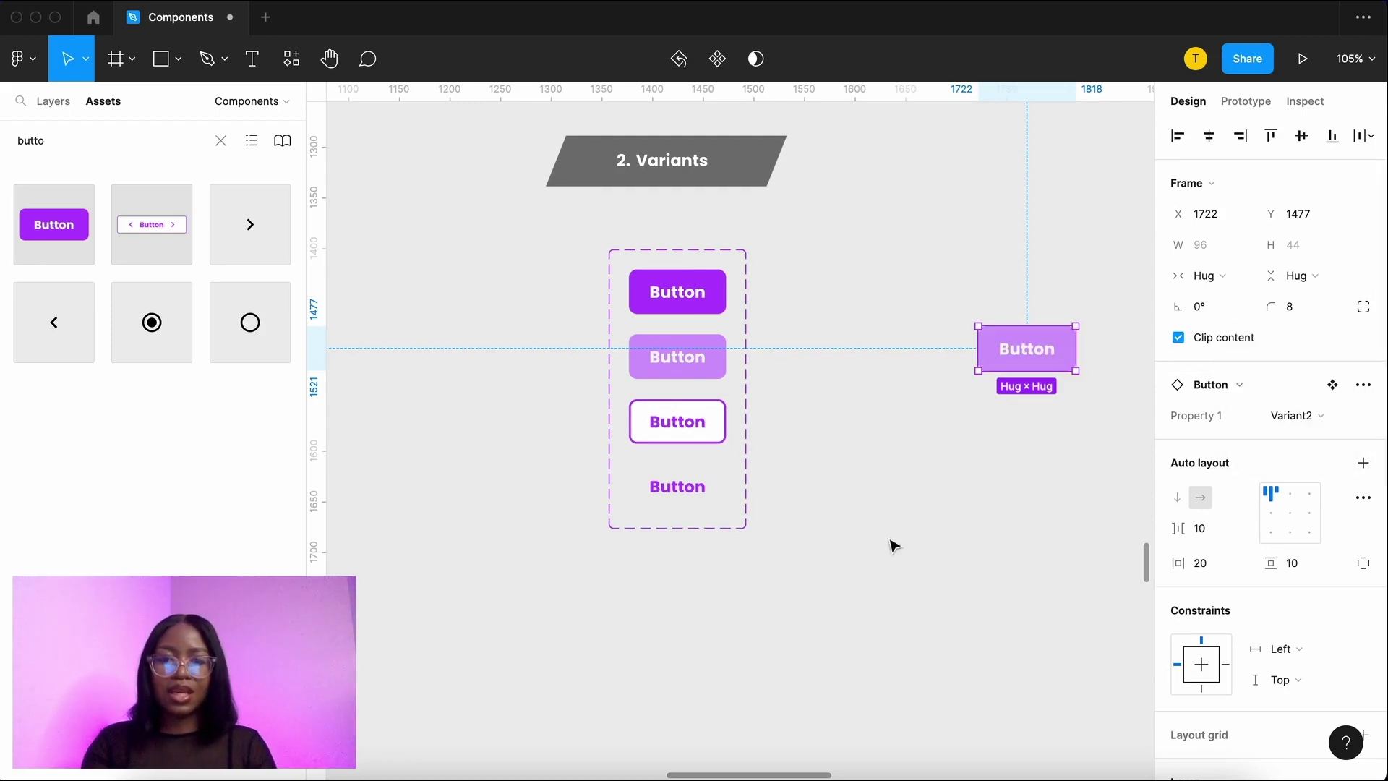
{"action": "key", "text": "Escape"}
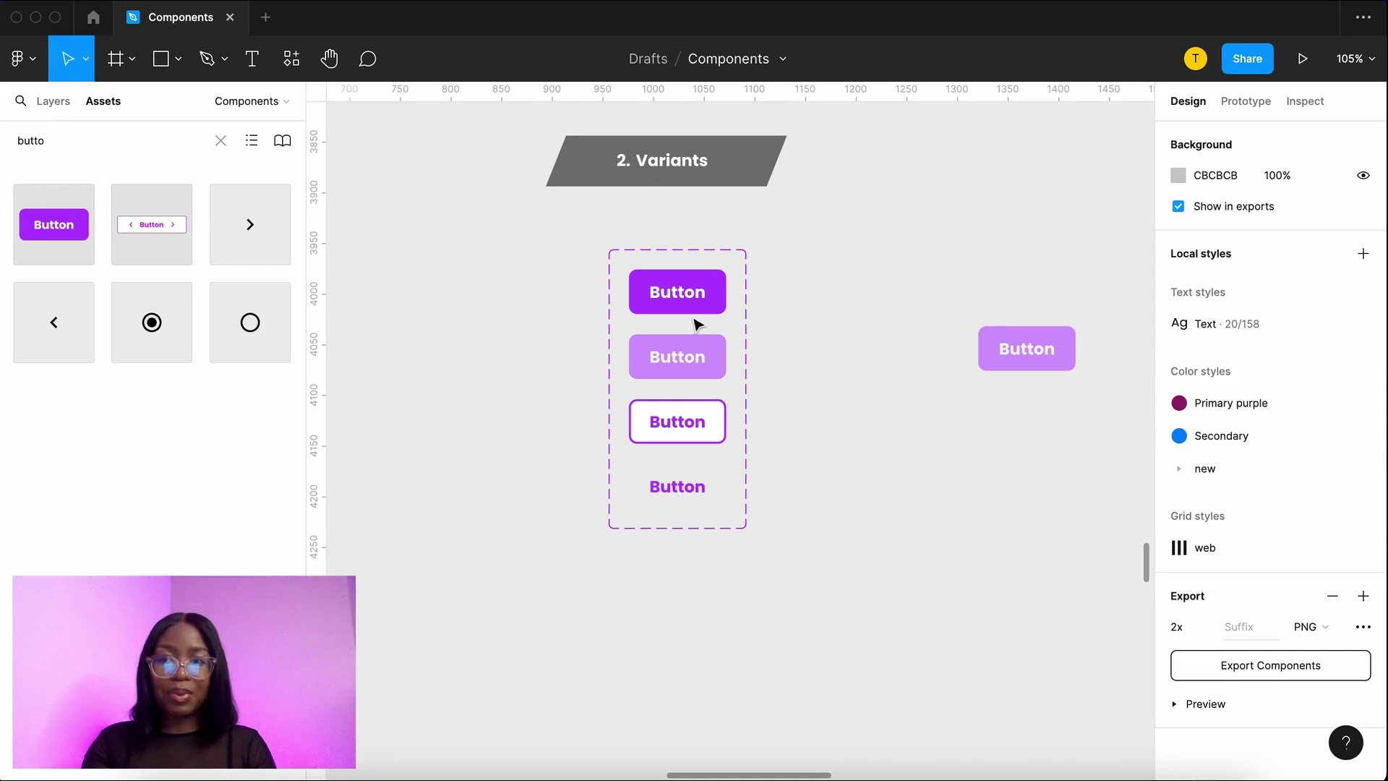
{"action": "left_click", "coordinate": [53, 101]}
{"action": "left_click", "coordinate": [118, 402]}
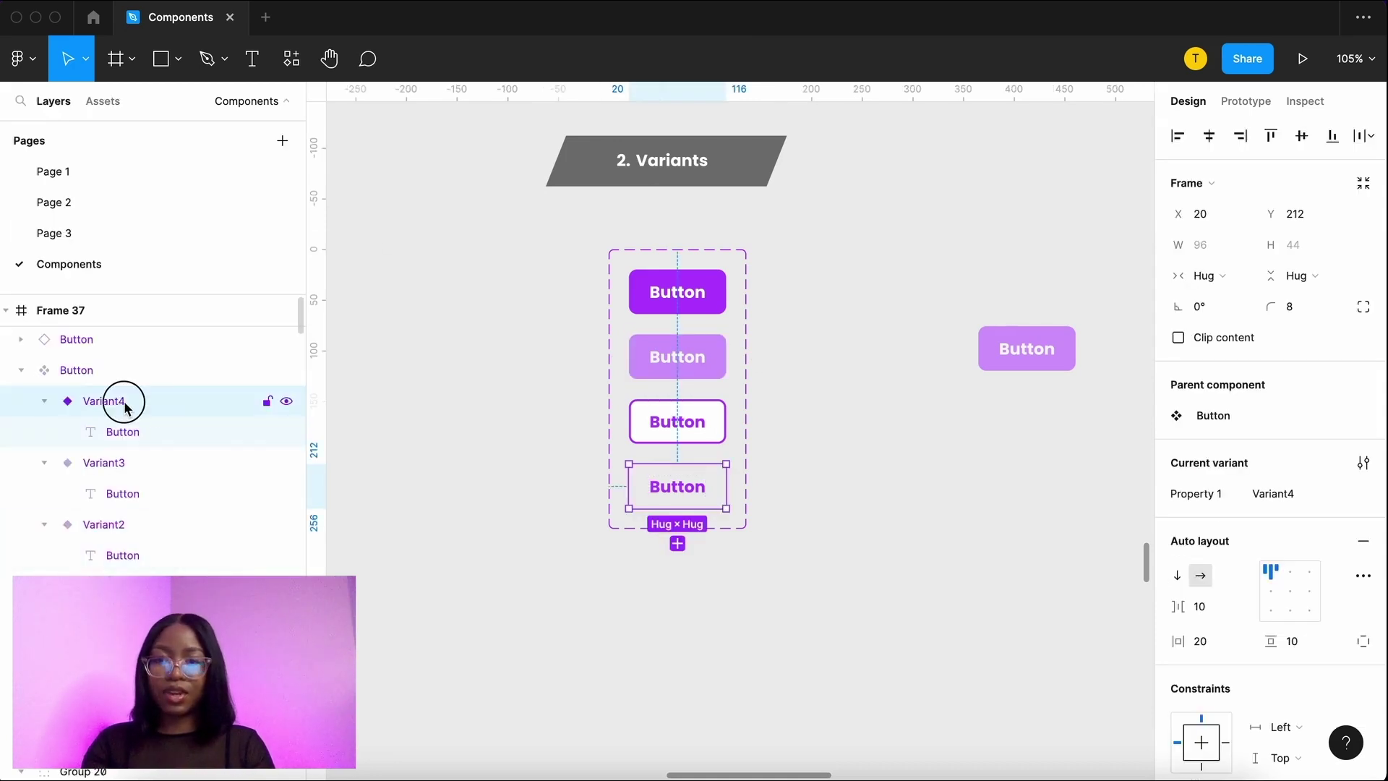
Step: Rename the fourth, third and top variant layers to Link, Secondary and Primary
{"action": "double_click", "coordinate": [124, 401]}
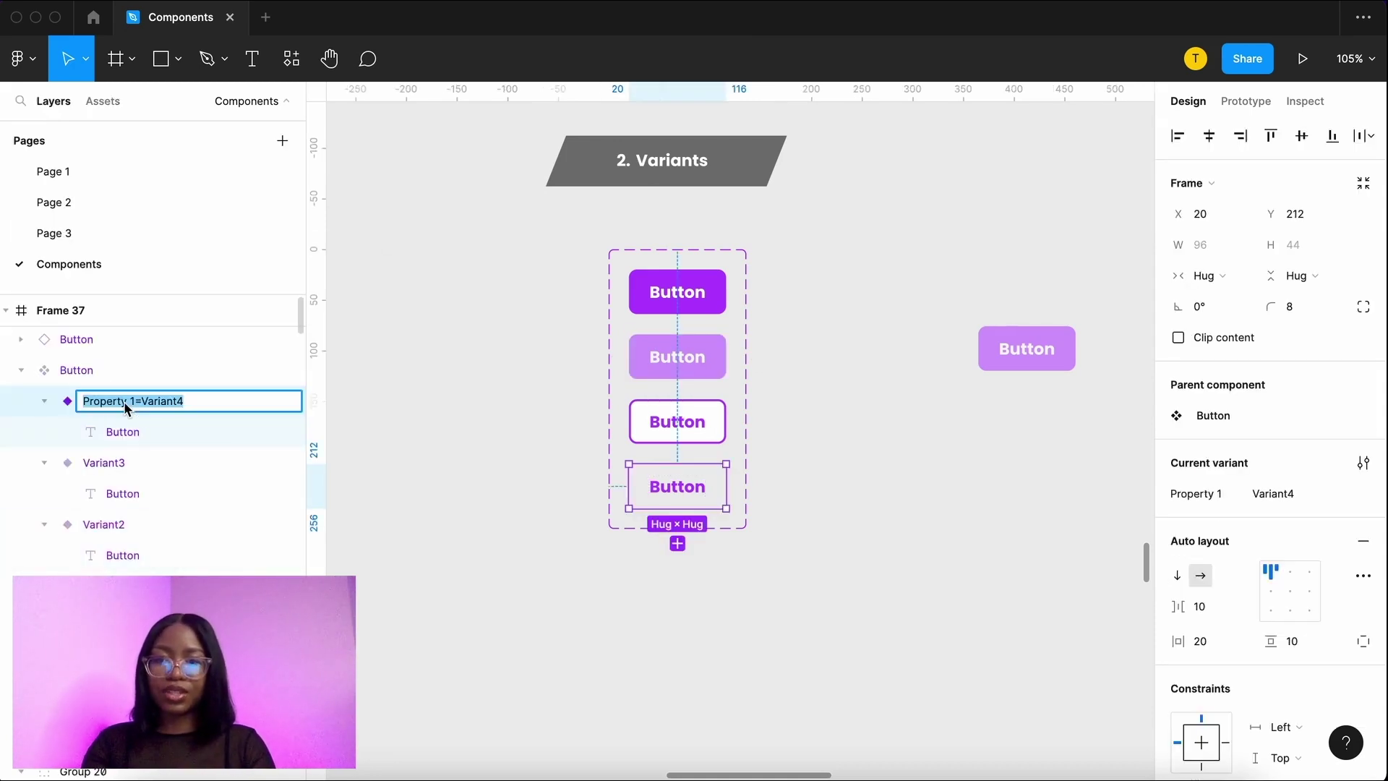
{"action": "left_click", "coordinate": [201, 402]}
{"action": "double_click", "coordinate": [160, 402]}
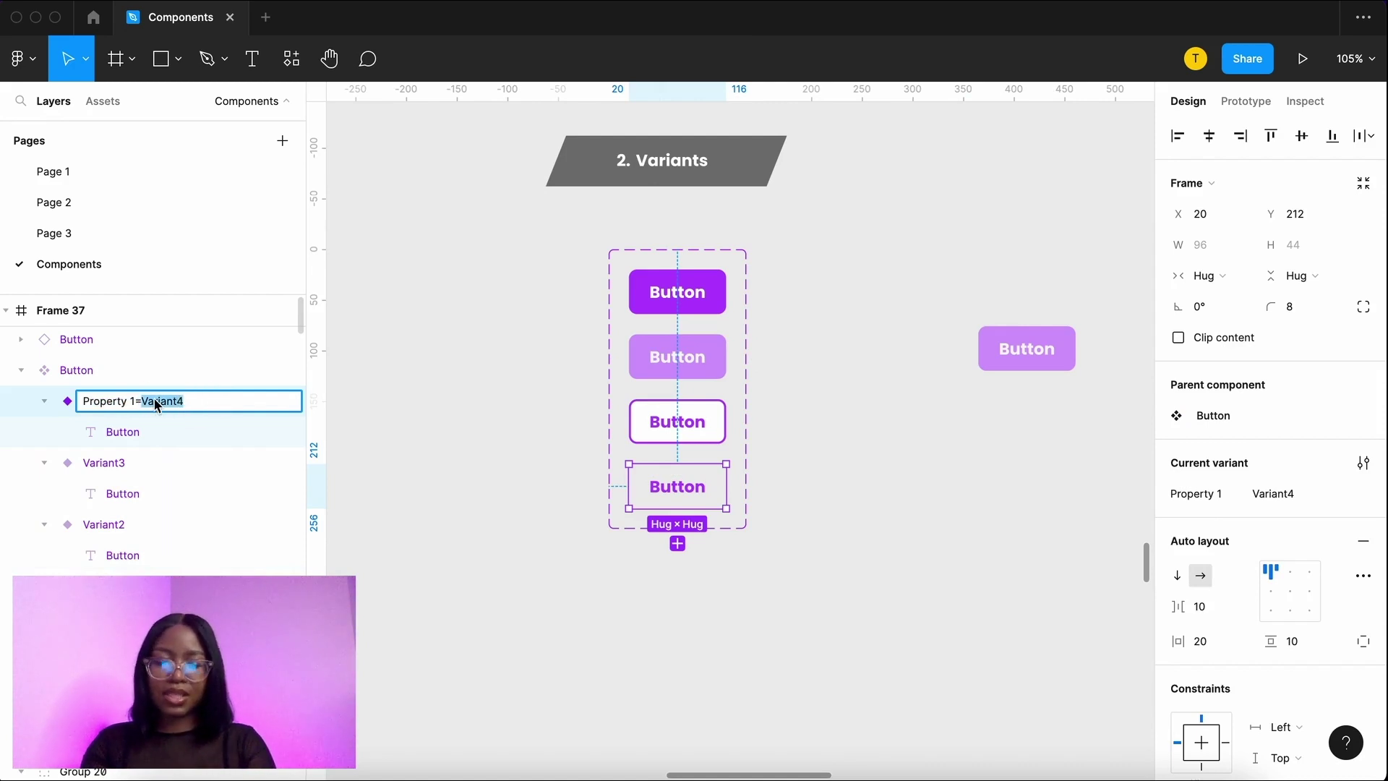
{"action": "type", "text": "Link"}
{"action": "double_click", "coordinate": [201, 463]}
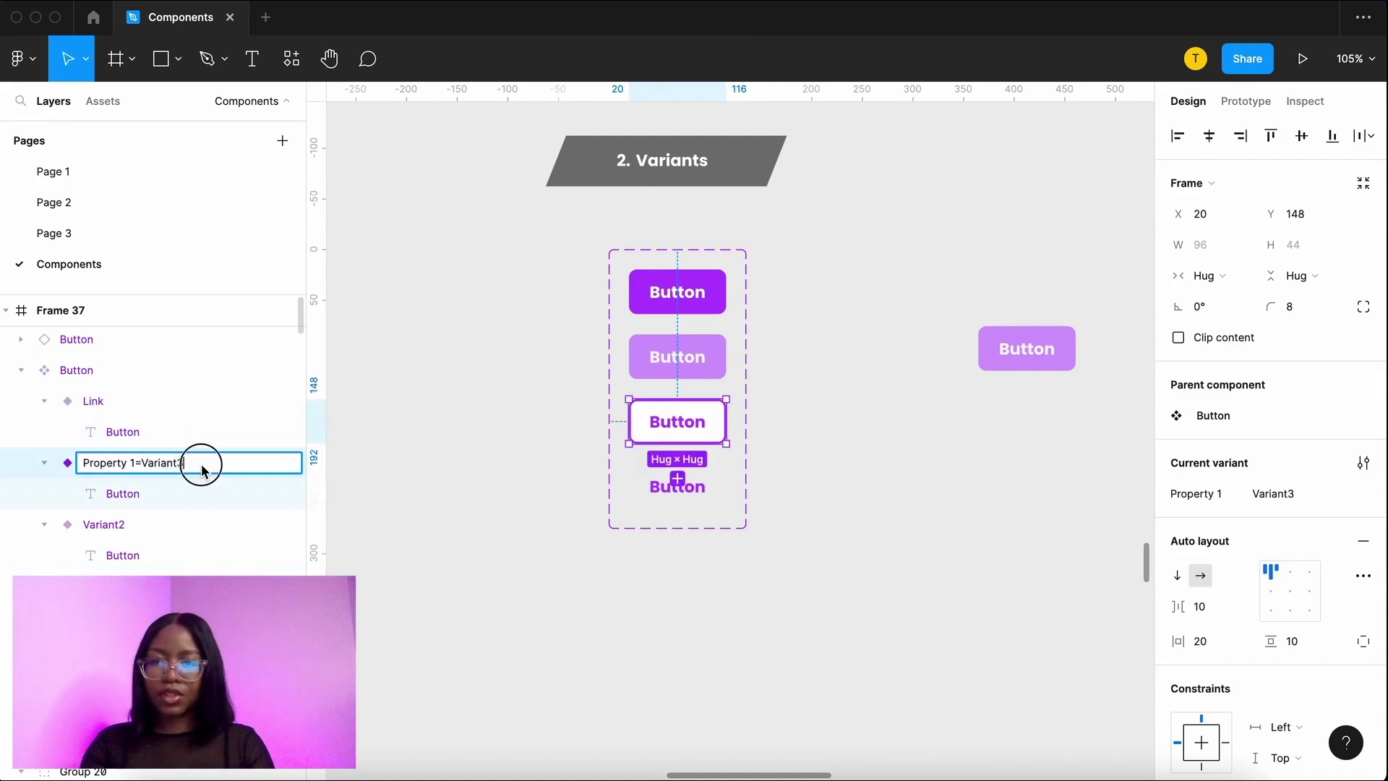
{"action": "double_click", "coordinate": [146, 467]}
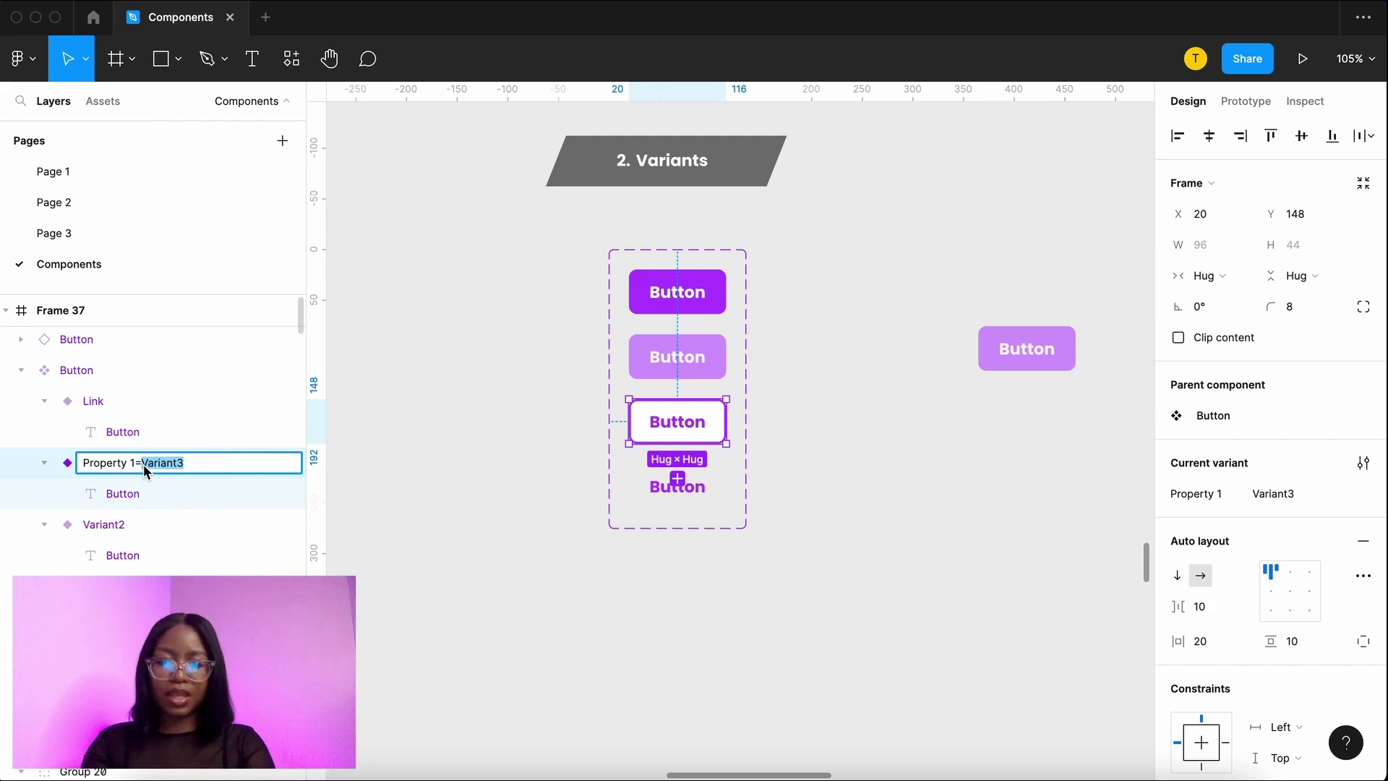
{"action": "type", "text": "Secondary"}
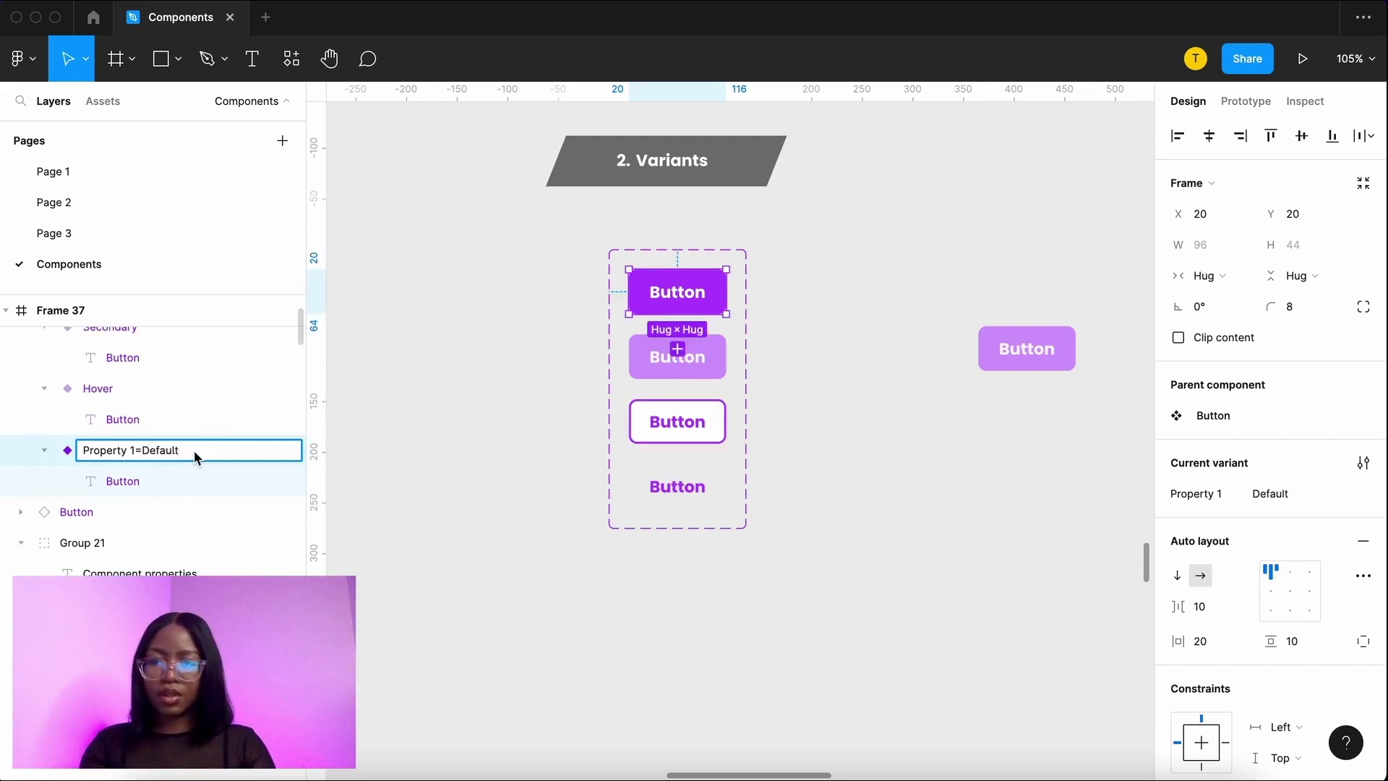
{"action": "double_click", "coordinate": [145, 454]}
{"action": "type", "text": "Primary"}
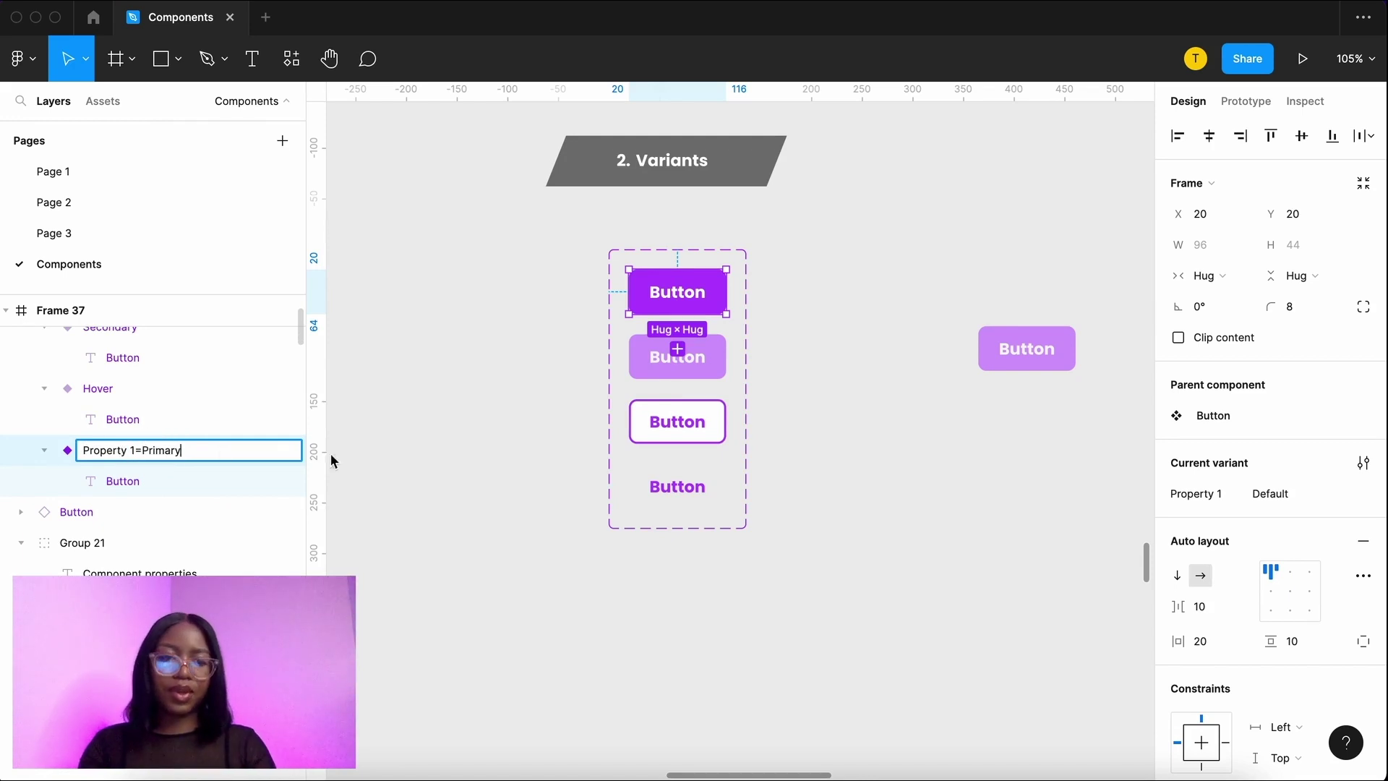
{"action": "left_click", "coordinate": [450, 571]}
Step: Switch the standalone button instance to Secondary, then to the Link variant
{"action": "left_click", "coordinate": [1028, 357]}
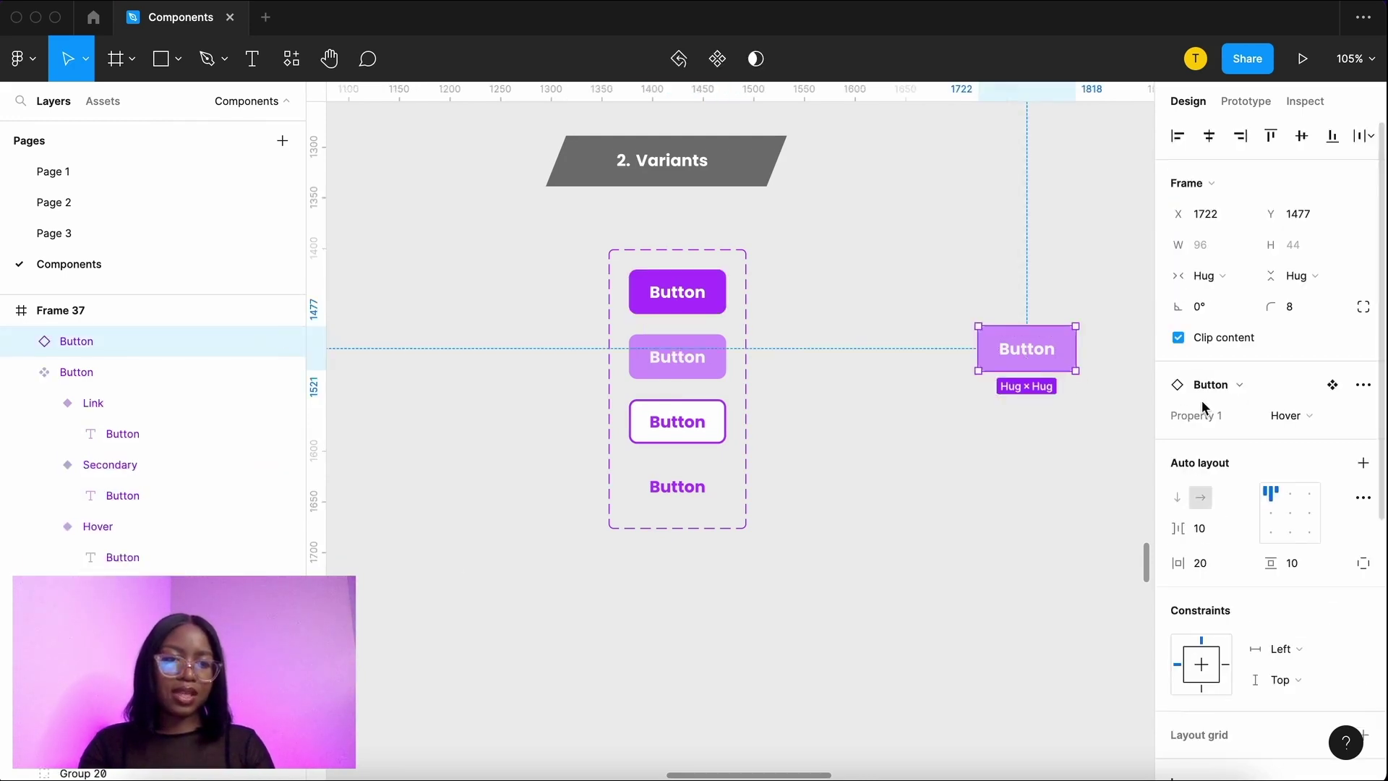
{"action": "left_click", "coordinate": [1293, 417]}
{"action": "left_click", "coordinate": [1305, 443]}
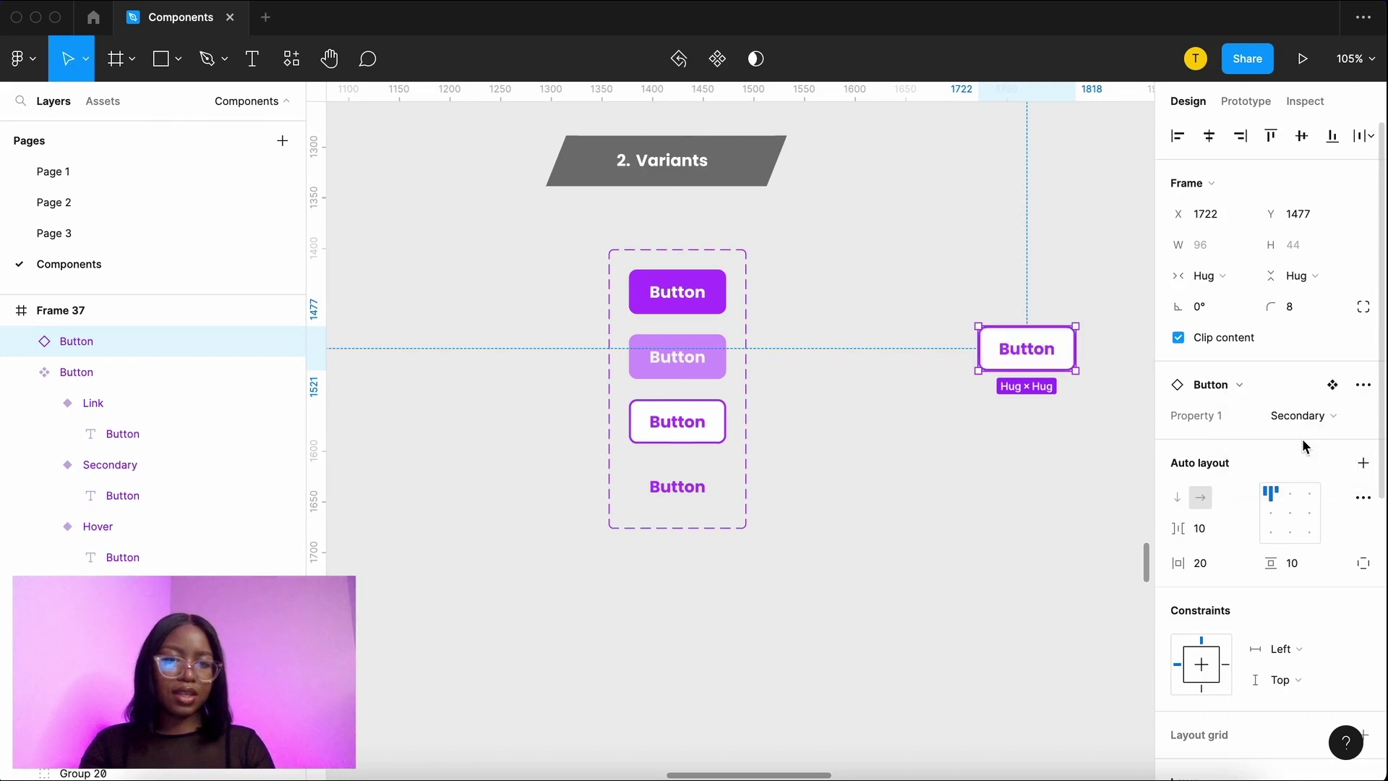
{"action": "left_click", "coordinate": [1295, 416]}
{"action": "left_click", "coordinate": [1300, 440]}
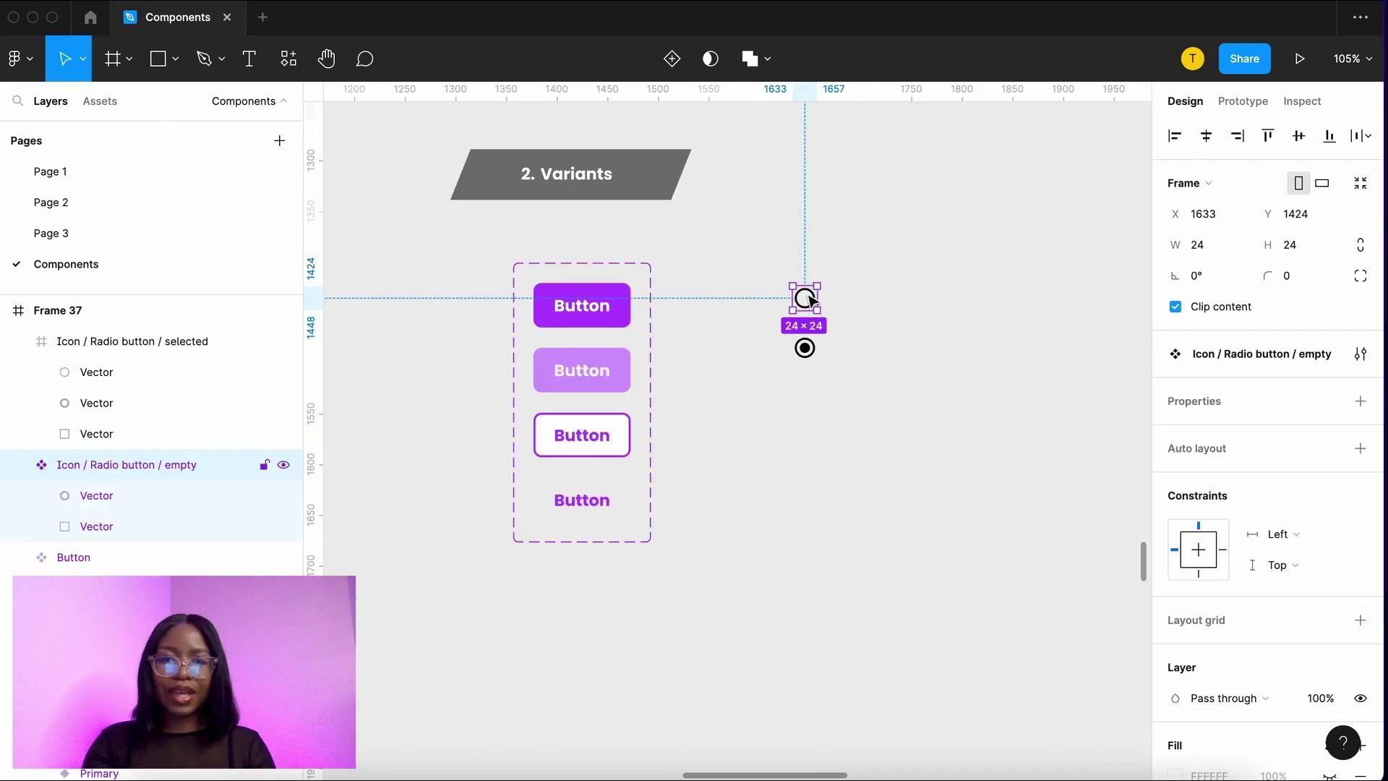
Step: Move the filled radio icon beside the empty one and combine both as variants
{"action": "left_click", "coordinate": [804, 350]}
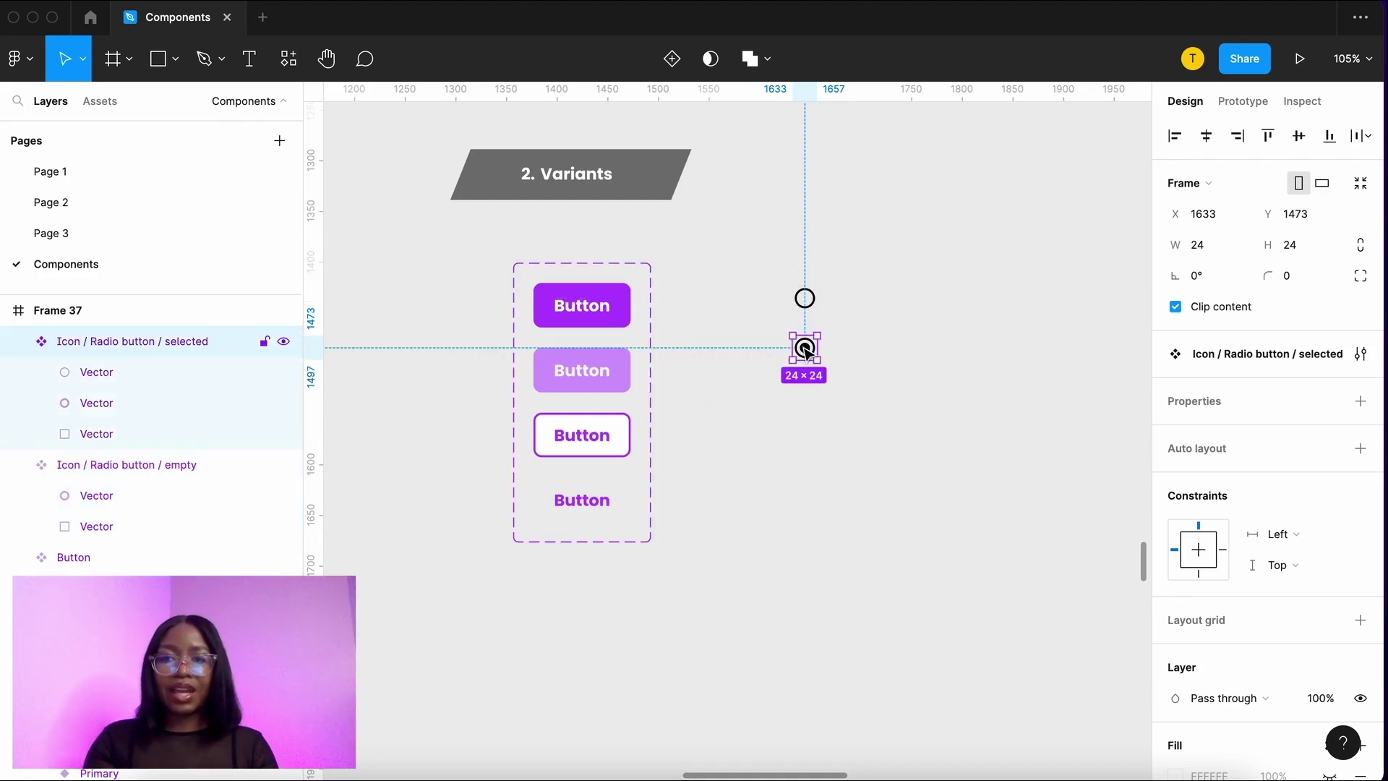
{"action": "left_click", "coordinate": [815, 427]}
{"action": "left_click", "coordinate": [805, 348]}
{"action": "left_click_drag", "start_coordinate": [804, 347], "coordinate": [851, 298]}
{"action": "mouse_move", "coordinate": [759, 254]}
{"action": "left_mouse_down"}
{"action": "mouse_move", "coordinate": [888, 349]}
{"action": "mouse_move", "coordinate": [904, 345]}
{"action": "left_mouse_up"}
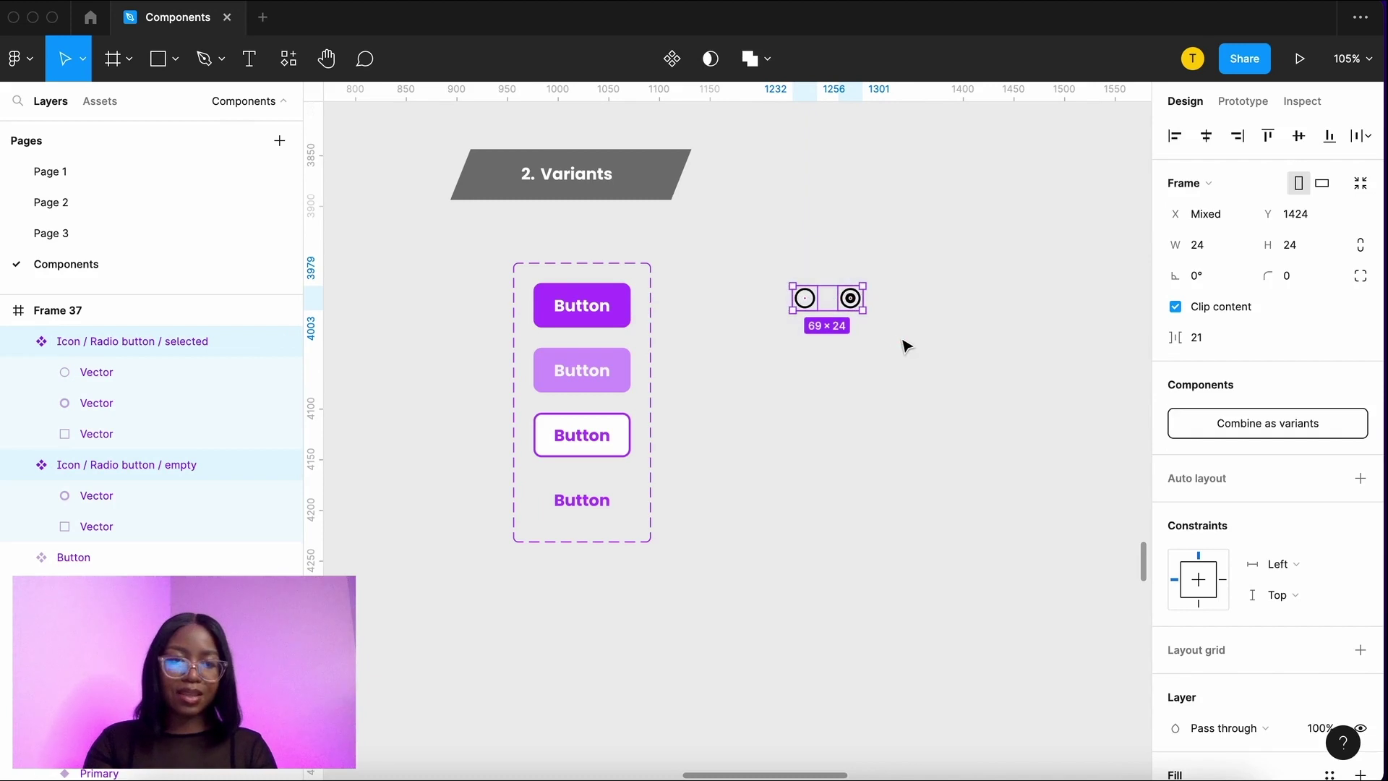
{"action": "left_click", "coordinate": [1243, 424]}
Step: Name the set 'Radio button' and change its first property value to Selected
{"action": "left_click", "coordinate": [1205, 355]}
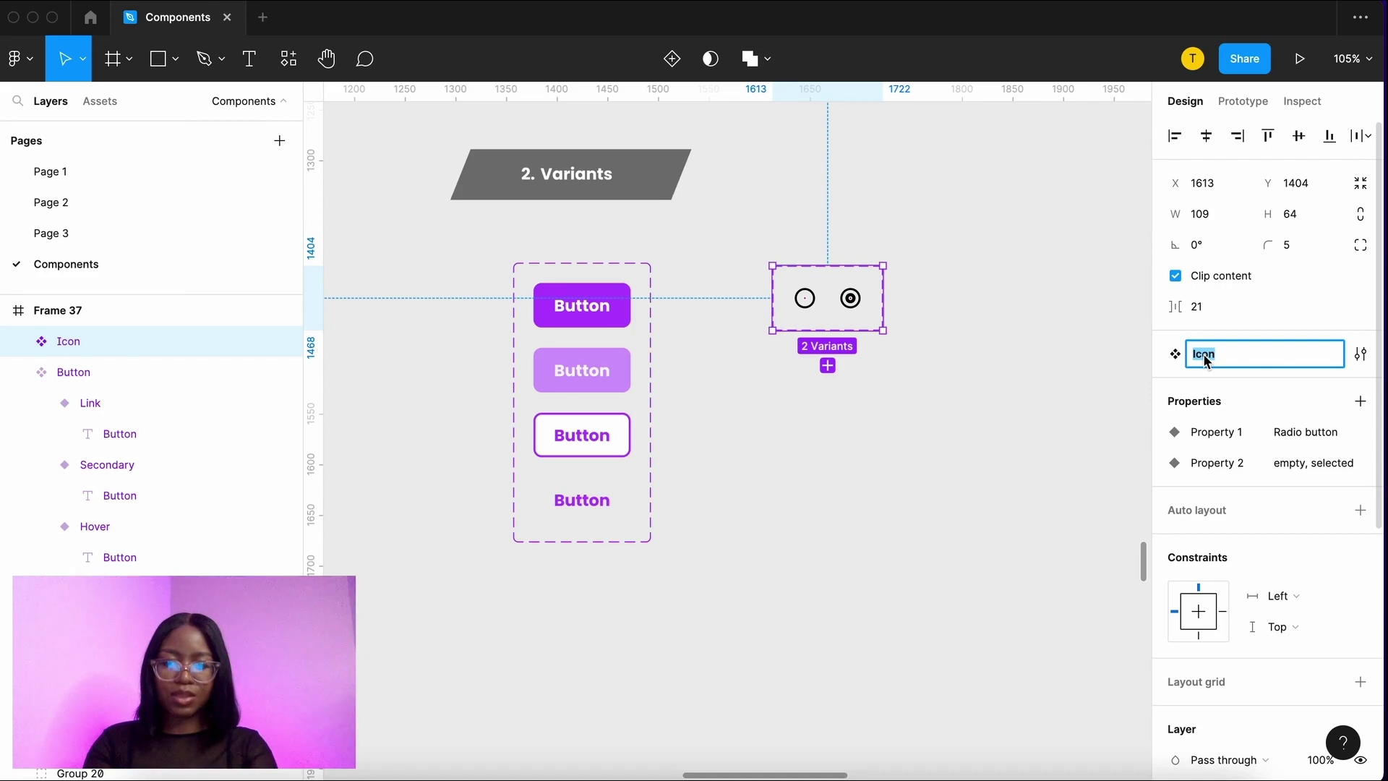
{"action": "type", "text": "Radio"}
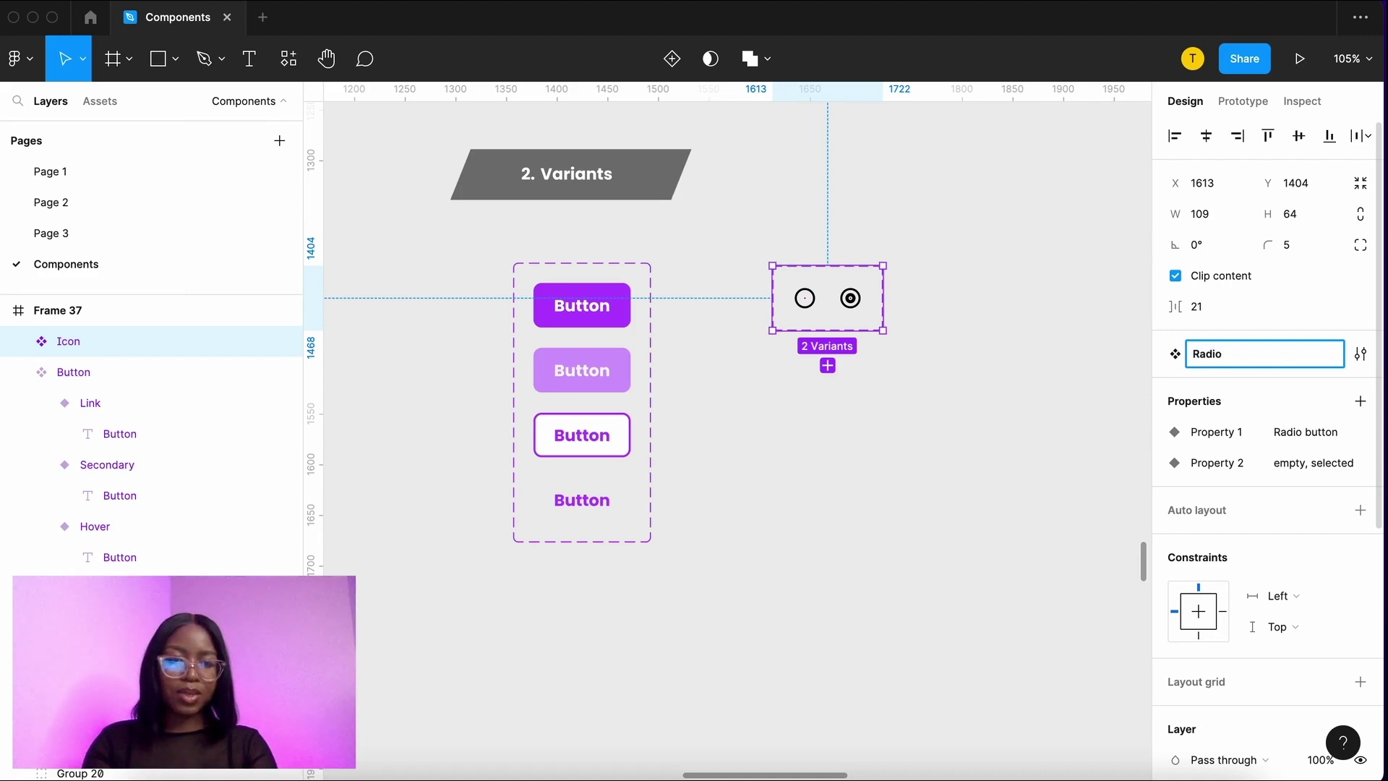
{"action": "type", "text": " button"}
{"action": "left_click", "coordinate": [804, 298]}
{"action": "left_click", "coordinate": [1280, 466]}
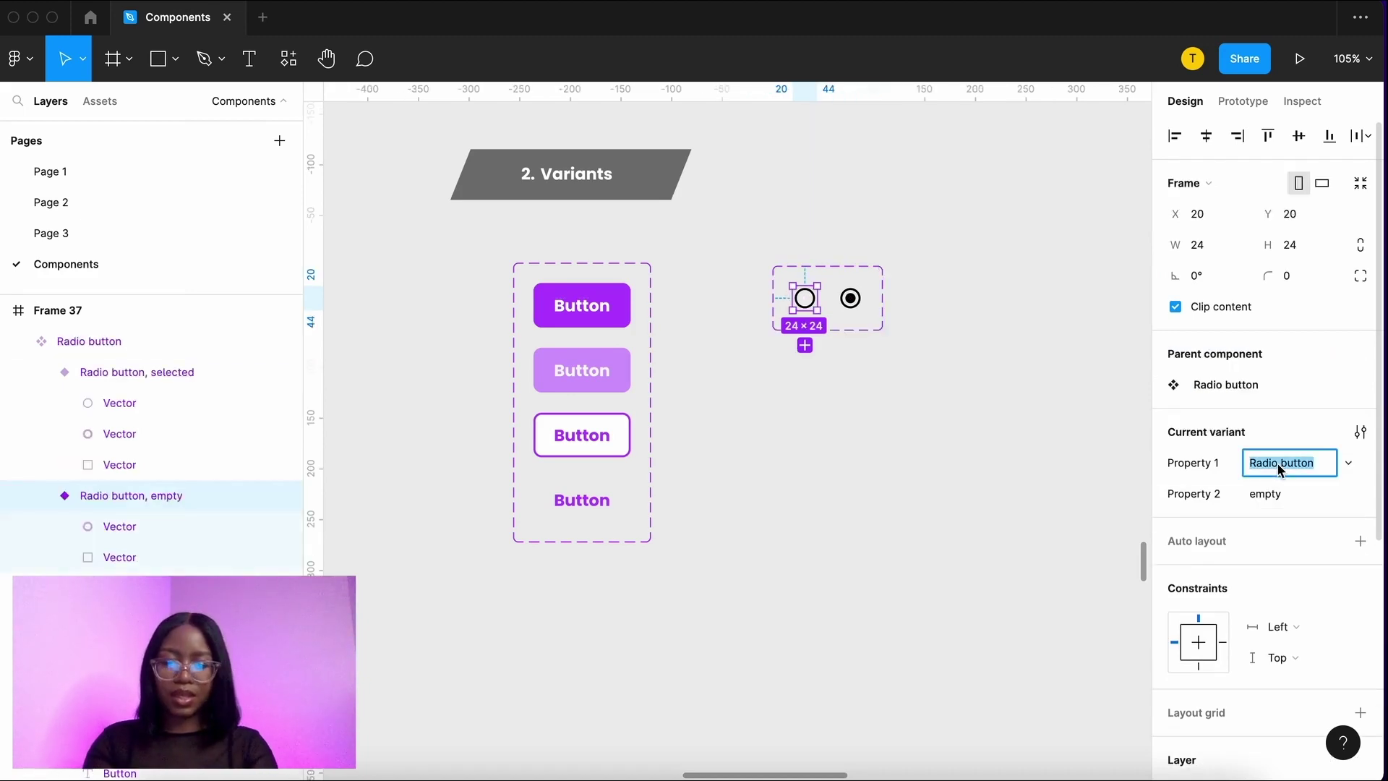
{"action": "type", "text": "Selecte"}
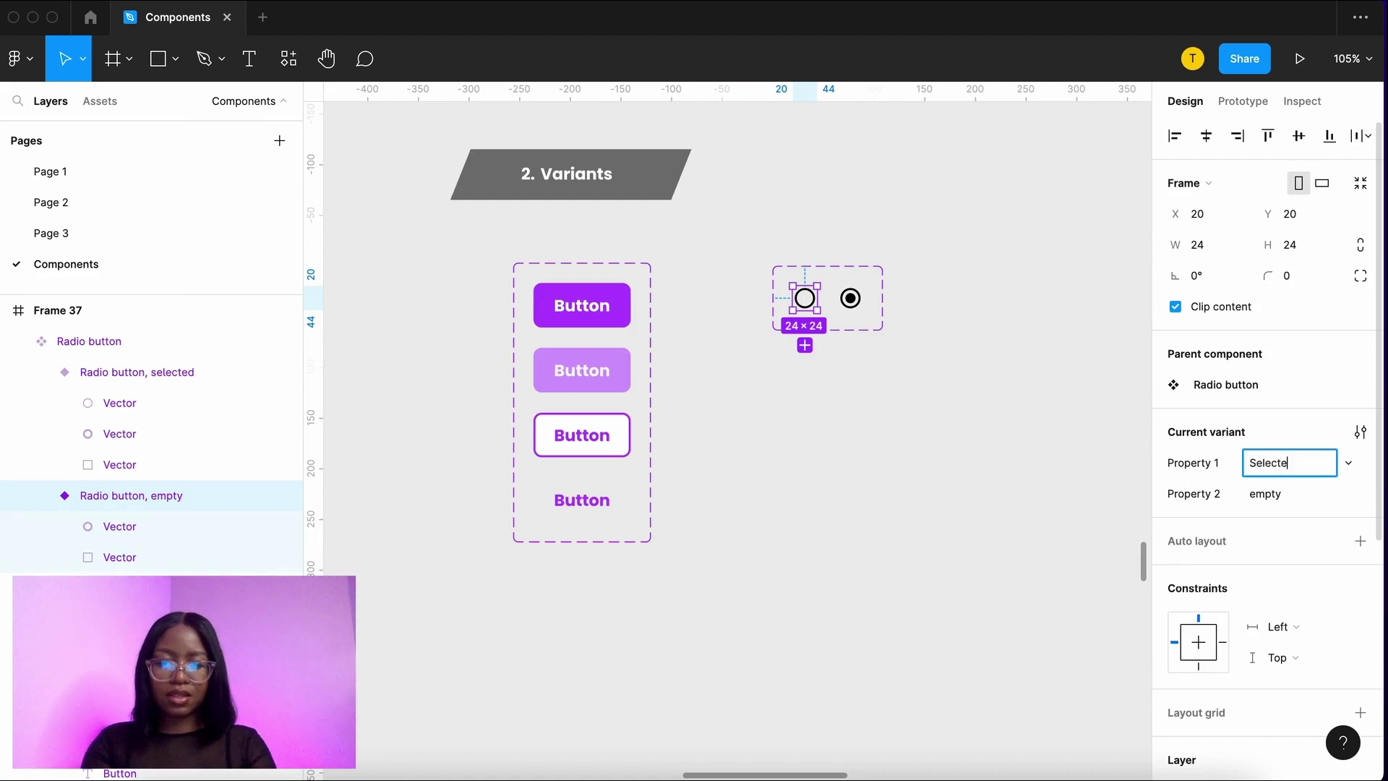
{"action": "type", "text": "d"}
{"action": "key", "text": "Return"}
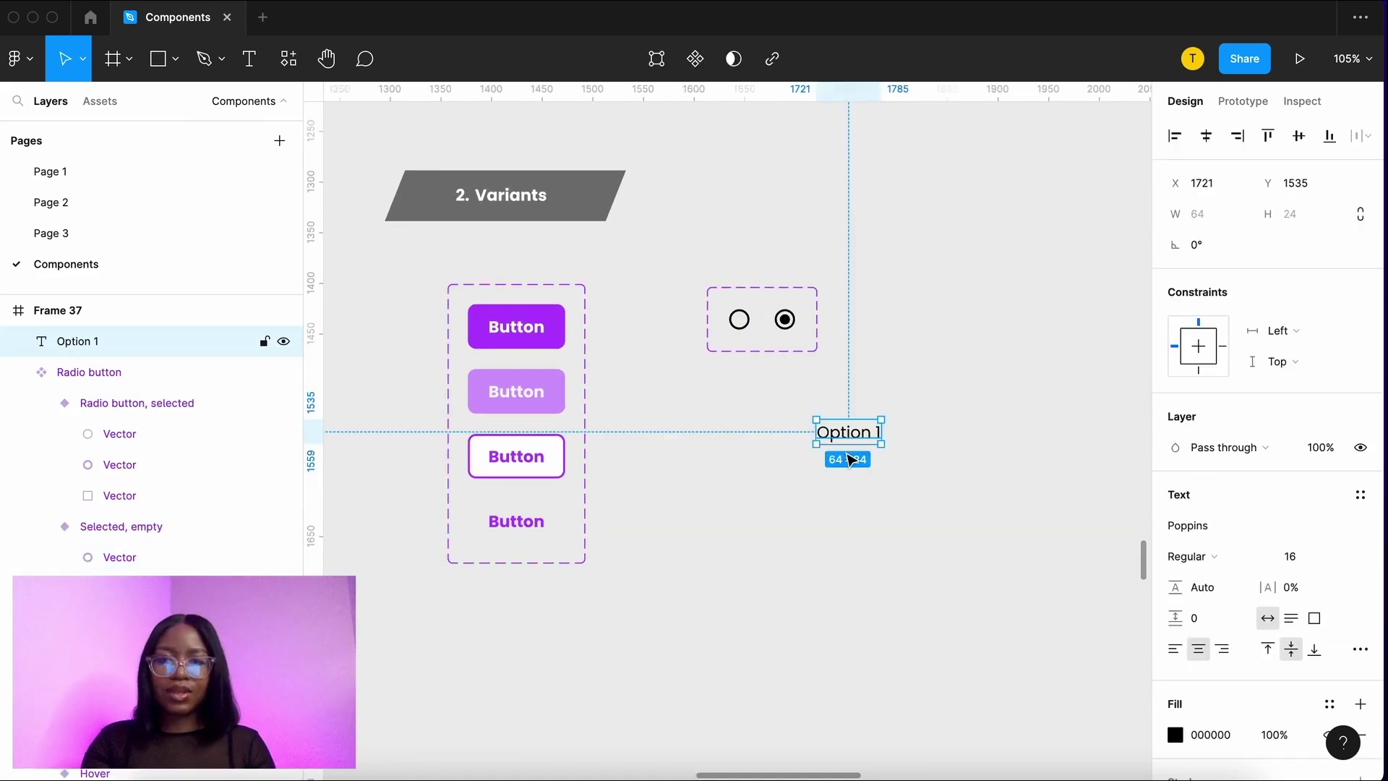
Step: Drag a filled radio button from Assets beside Option 1 and swap its icon to empty
{"action": "left_click", "coordinate": [99, 101]}
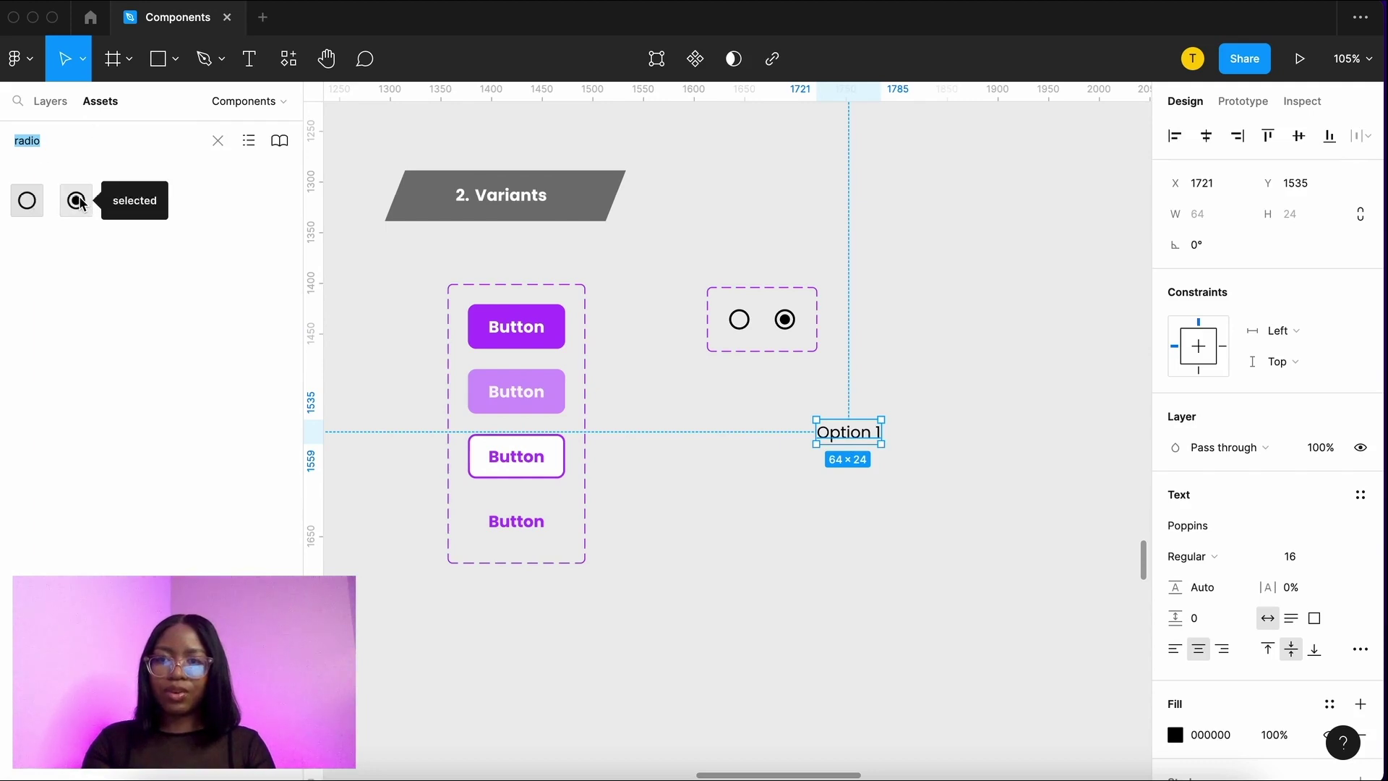
{"action": "left_click_drag", "start_coordinate": [76, 200], "coordinate": [814, 439]}
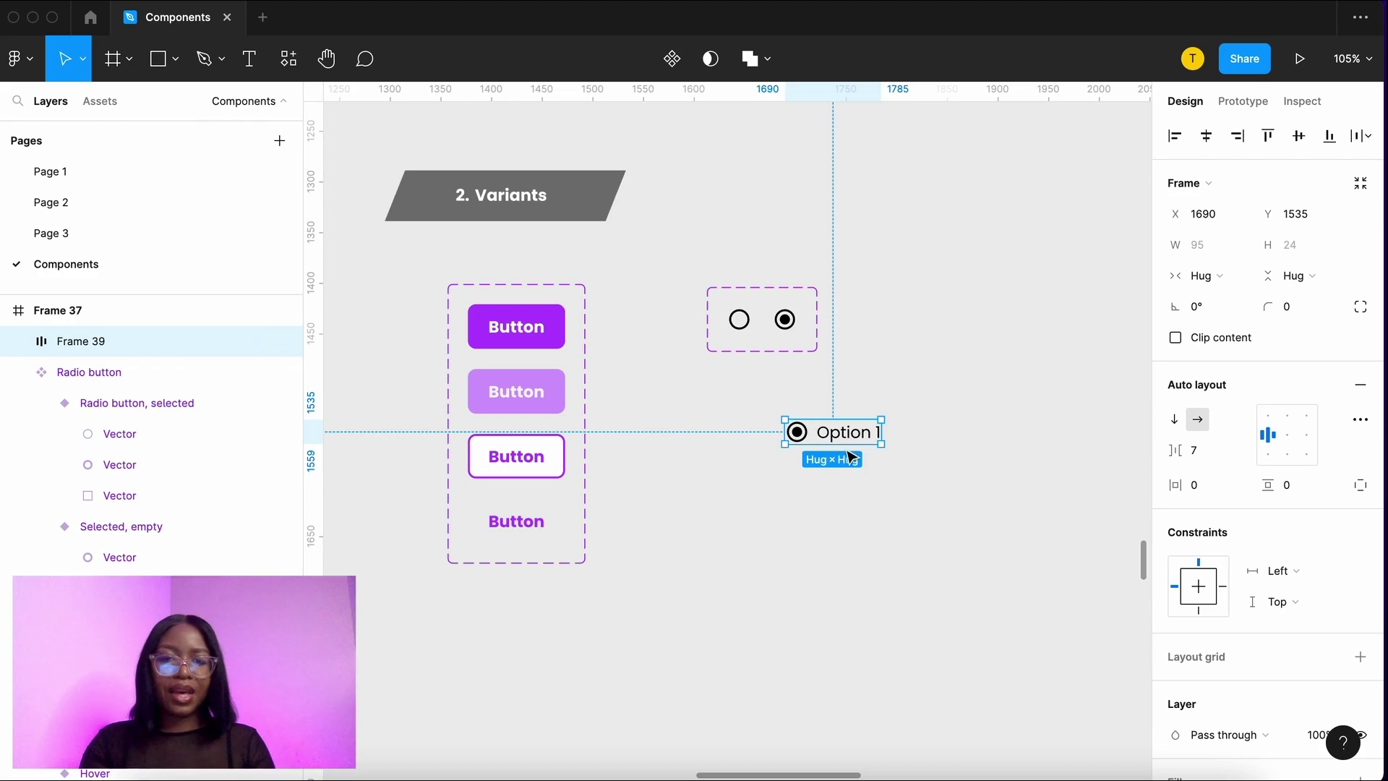
{"action": "double_click", "coordinate": [798, 434]}
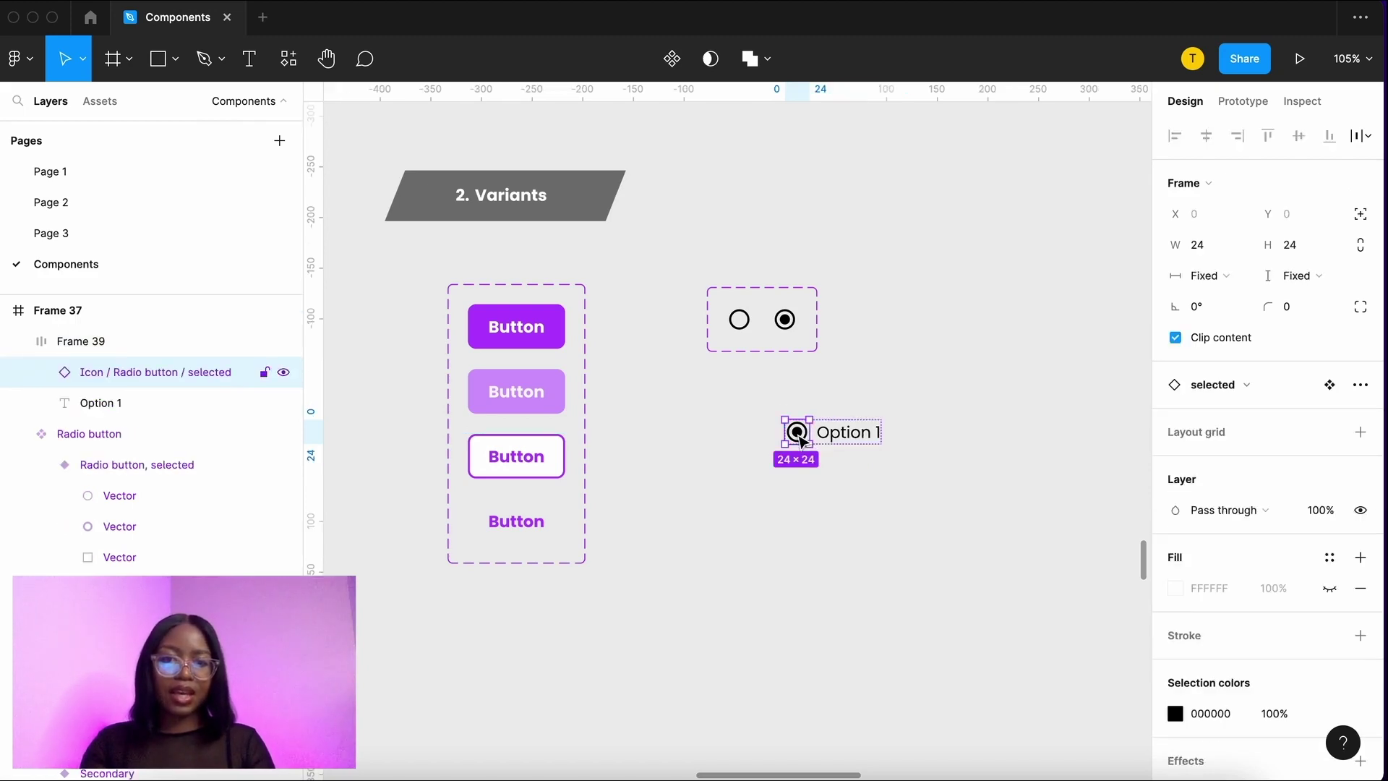
{"action": "left_click", "coordinate": [1245, 389]}
{"action": "left_click", "coordinate": [1186, 510]}
{"action": "left_click", "coordinate": [857, 484]}
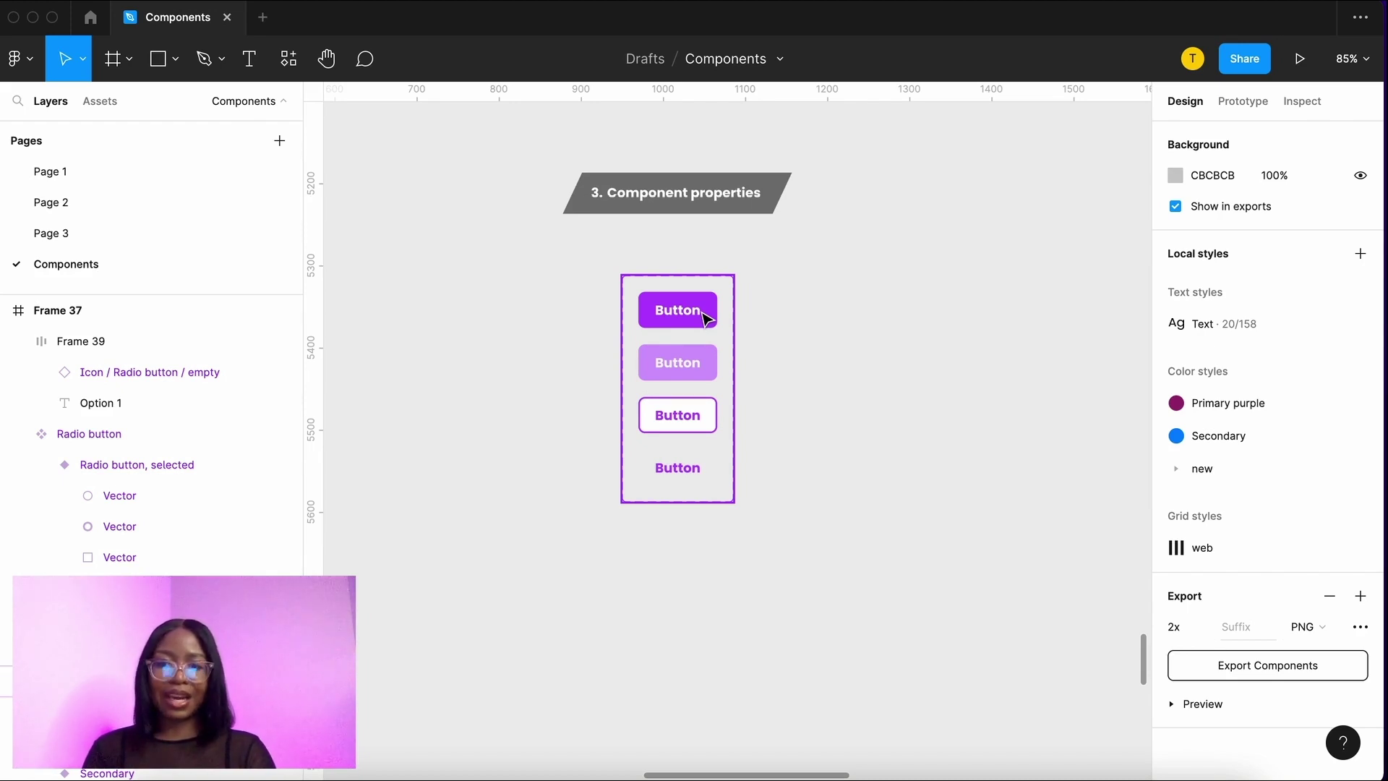
Step: Add left and right arrow icons from an 'arrow' asset search to the Primary button, widening the set to W 233
{"action": "left_click", "coordinate": [704, 318]}
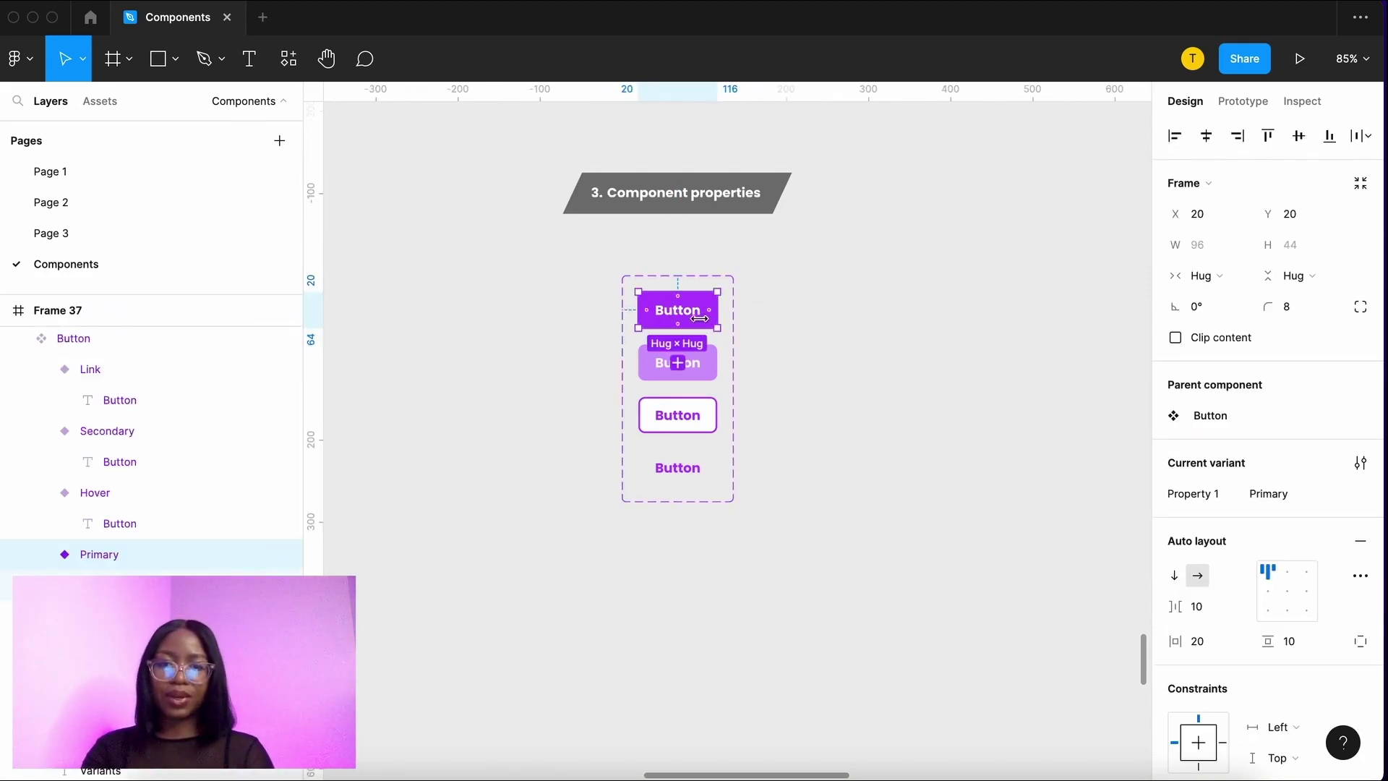
{"action": "left_click", "coordinate": [101, 102]}
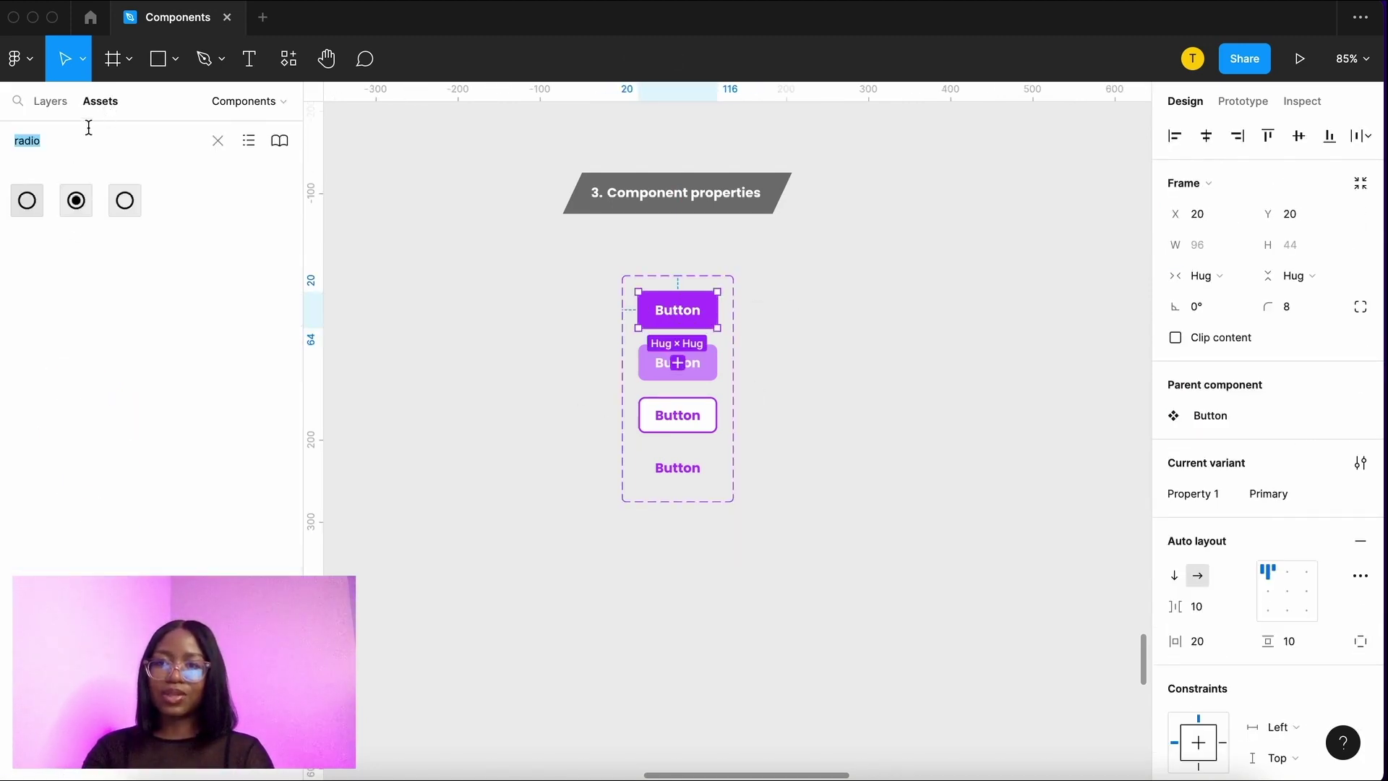
{"action": "type", "text": "arr"}
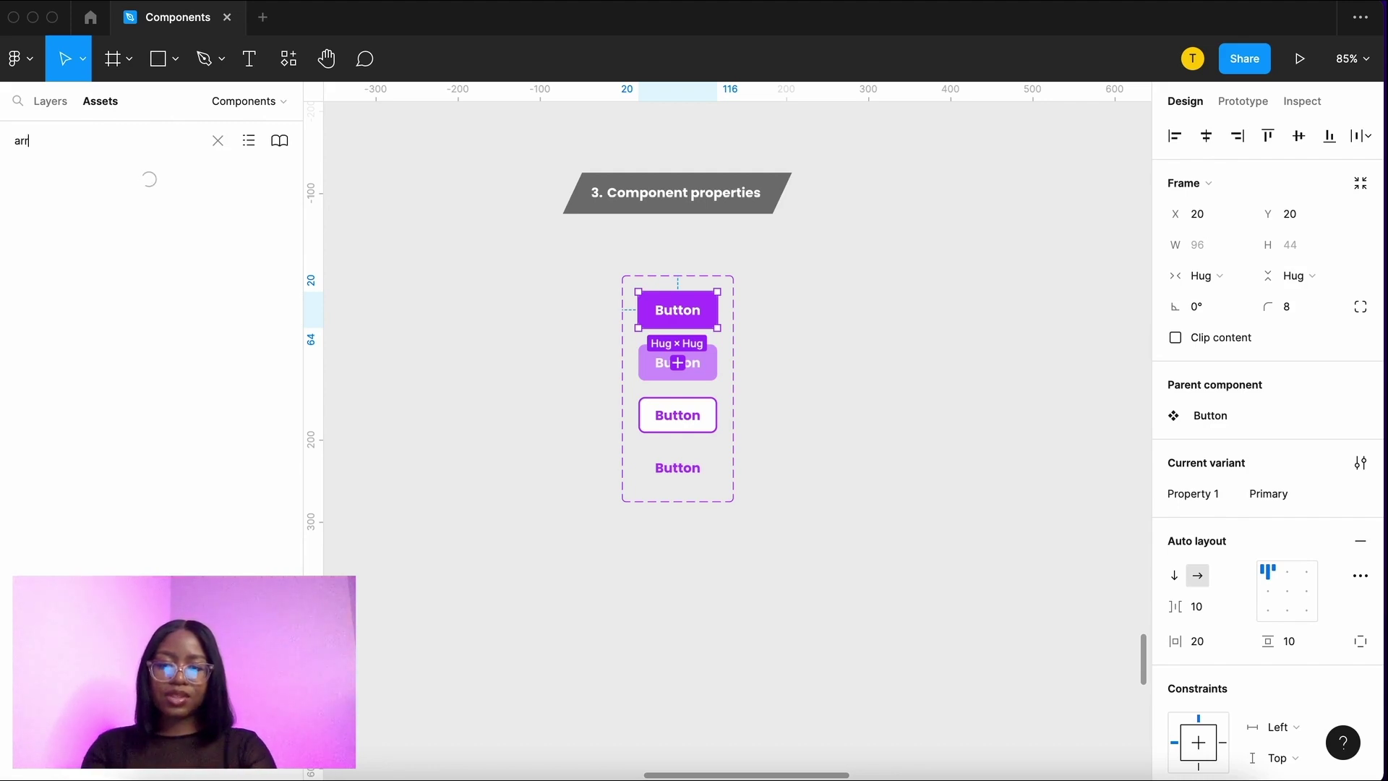
{"action": "type", "text": "ow"}
{"action": "left_click", "coordinate": [564, 270]}
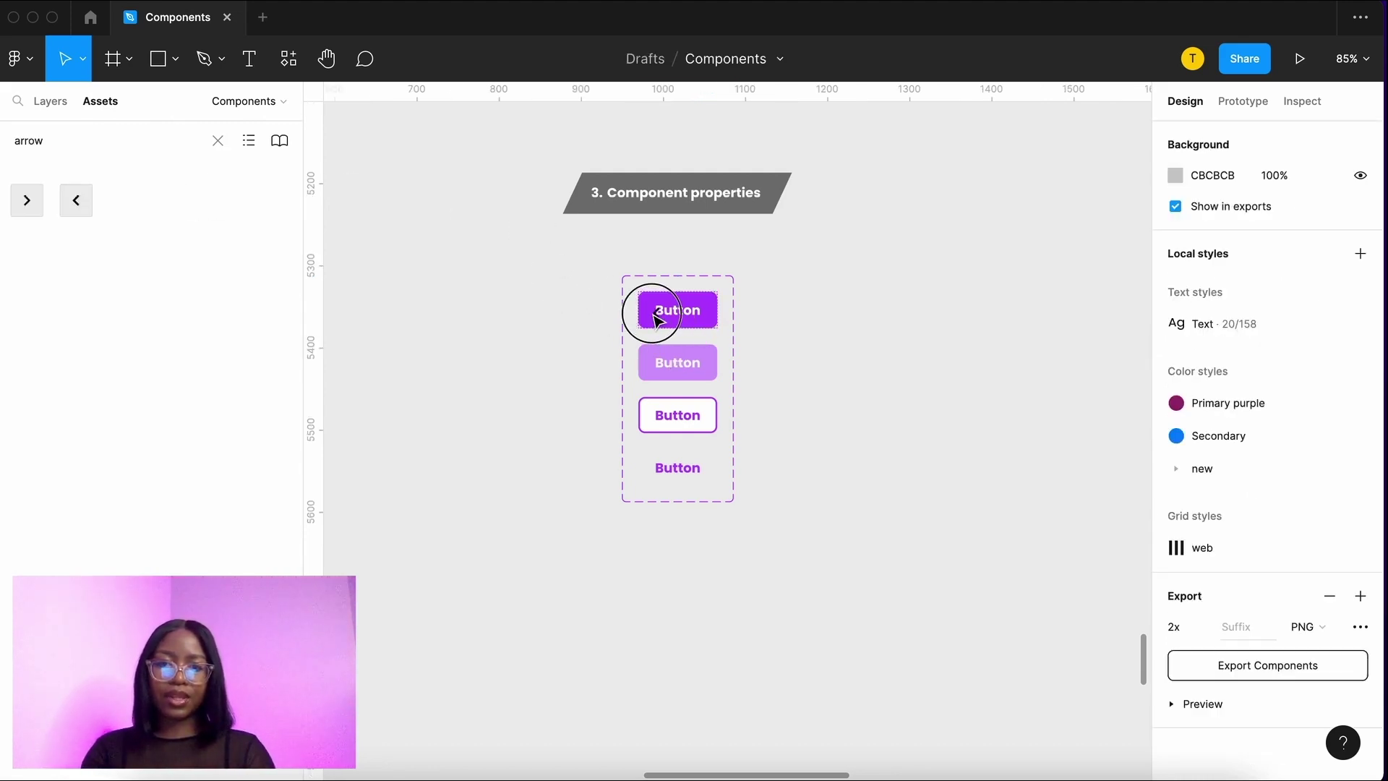
{"action": "left_click_drag", "start_coordinate": [655, 319], "coordinate": [653, 316]}
{"action": "scroll", "coordinate": [653, 316], "scroll_direction": "up", "scroll_amount": 5}
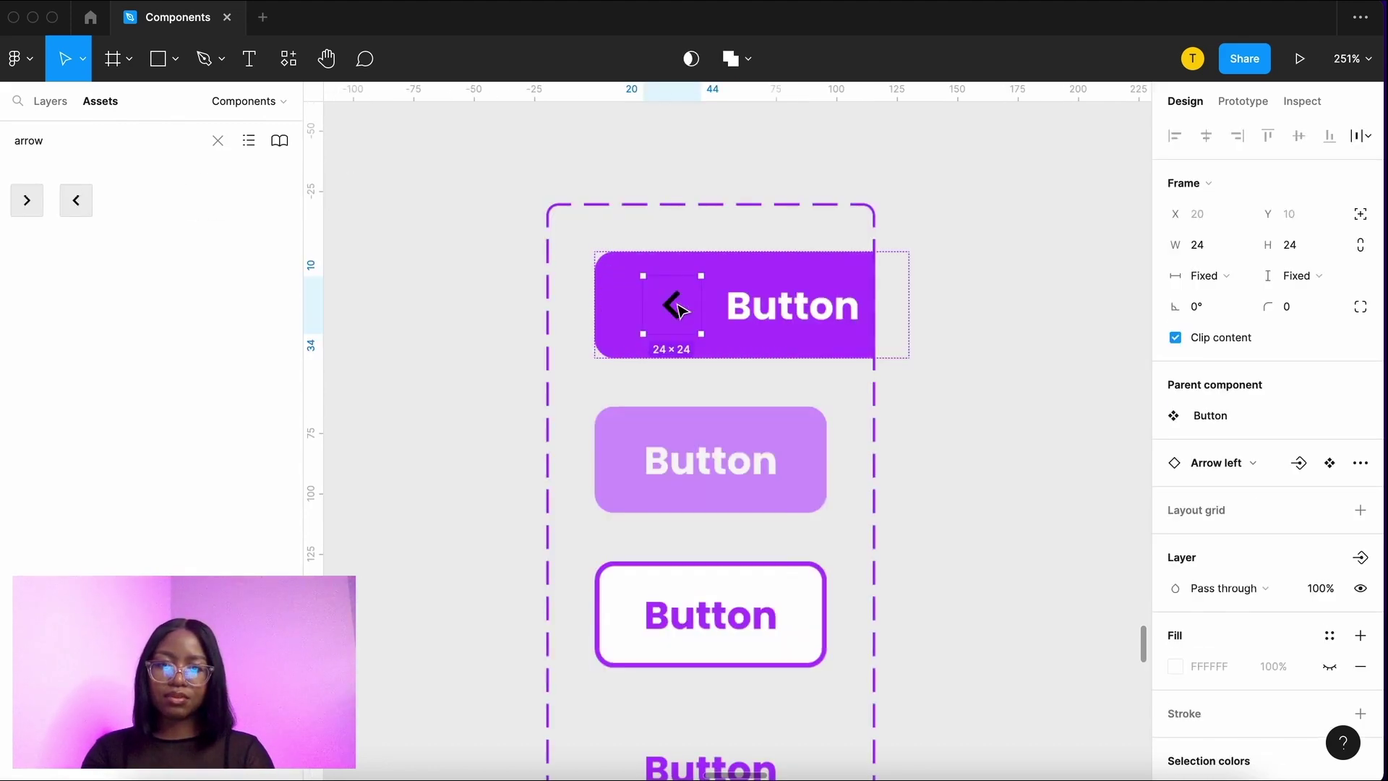
{"action": "left_click", "coordinate": [890, 427]}
{"action": "scroll", "coordinate": [890, 427], "scroll_direction": "down", "scroll_amount": 3}
{"action": "left_click_drag", "start_coordinate": [892, 431], "coordinate": [1042, 430]}
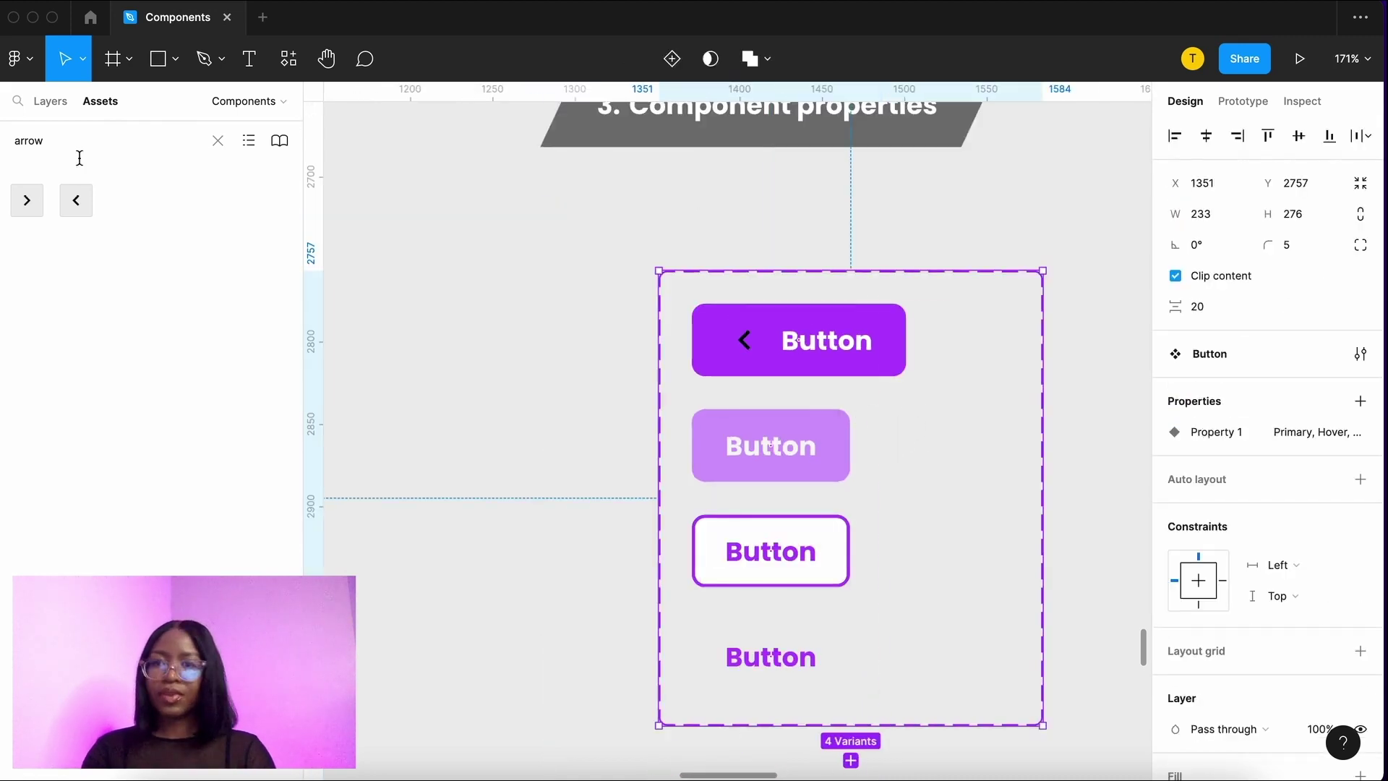
{"action": "left_click_drag", "start_coordinate": [31, 202], "coordinate": [831, 351]}
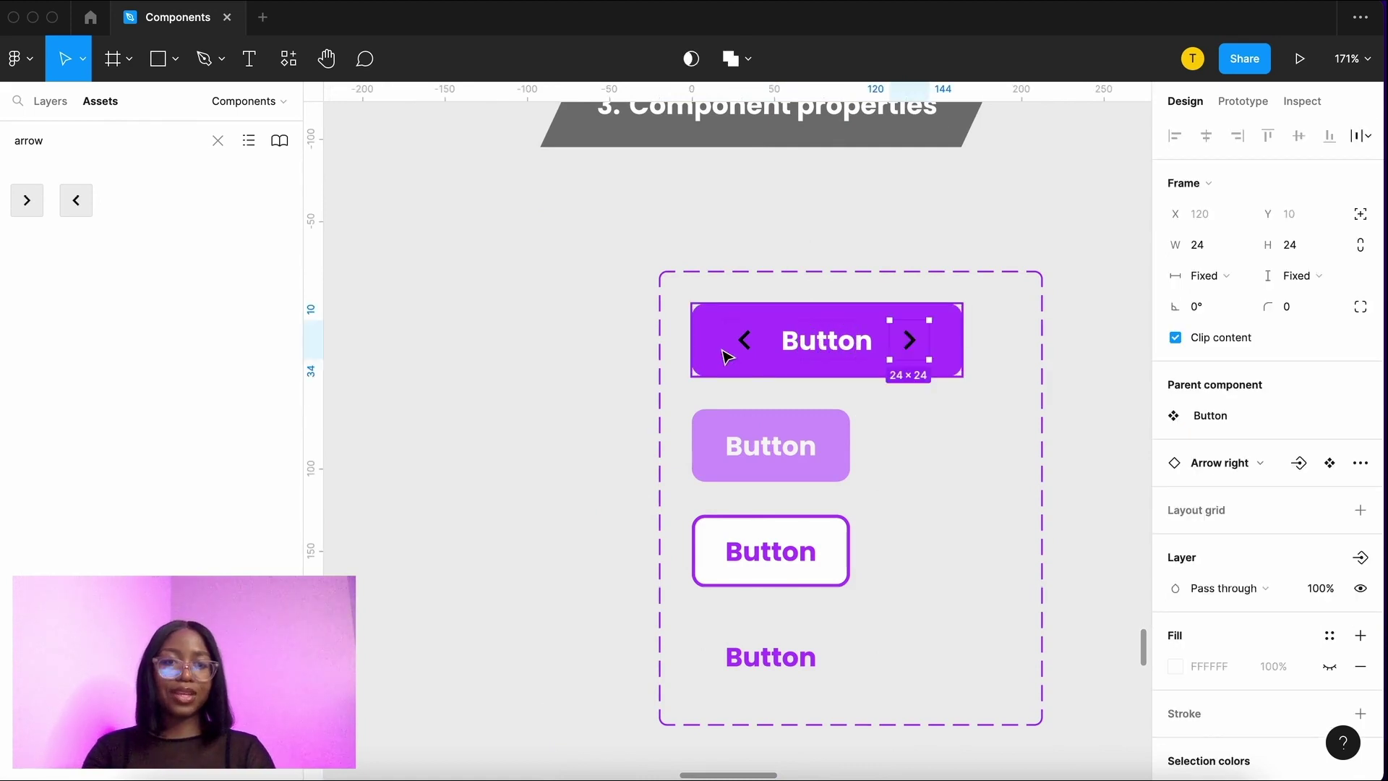
{"action": "scroll", "coordinate": [724, 356], "scroll_direction": "right", "scroll_amount": 4}
{"action": "scroll", "coordinate": [725, 356], "scroll_direction": "down", "scroll_amount": 1}
Step: Change both arrow icons' selection colour from black to white
{"action": "left_click", "coordinate": [607, 300], "text": "shift"}
{"action": "scroll", "coordinate": [1249, 546], "scroll_direction": "down", "scroll_amount": 3}
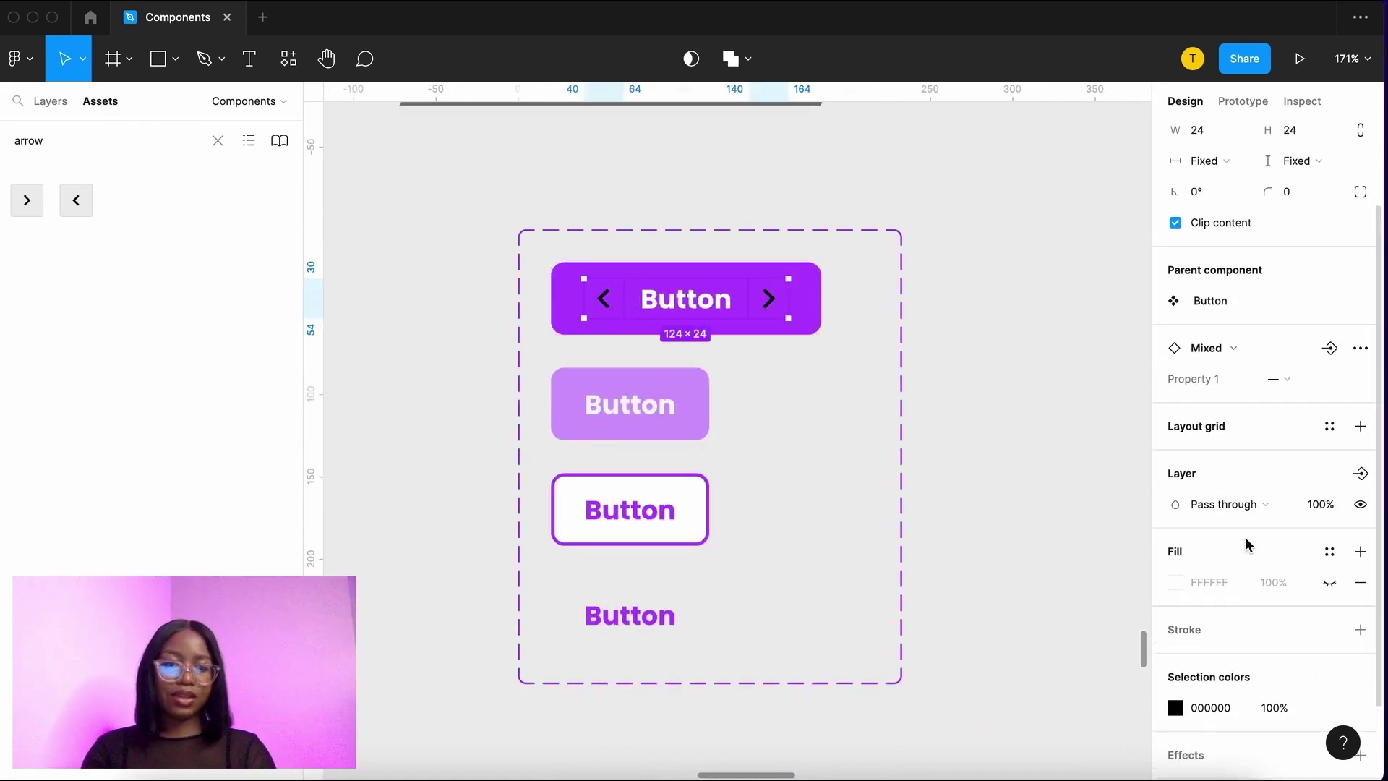
{"action": "scroll", "coordinate": [1248, 546], "scroll_direction": "down", "scroll_amount": 3}
{"action": "left_click", "coordinate": [1175, 645]}
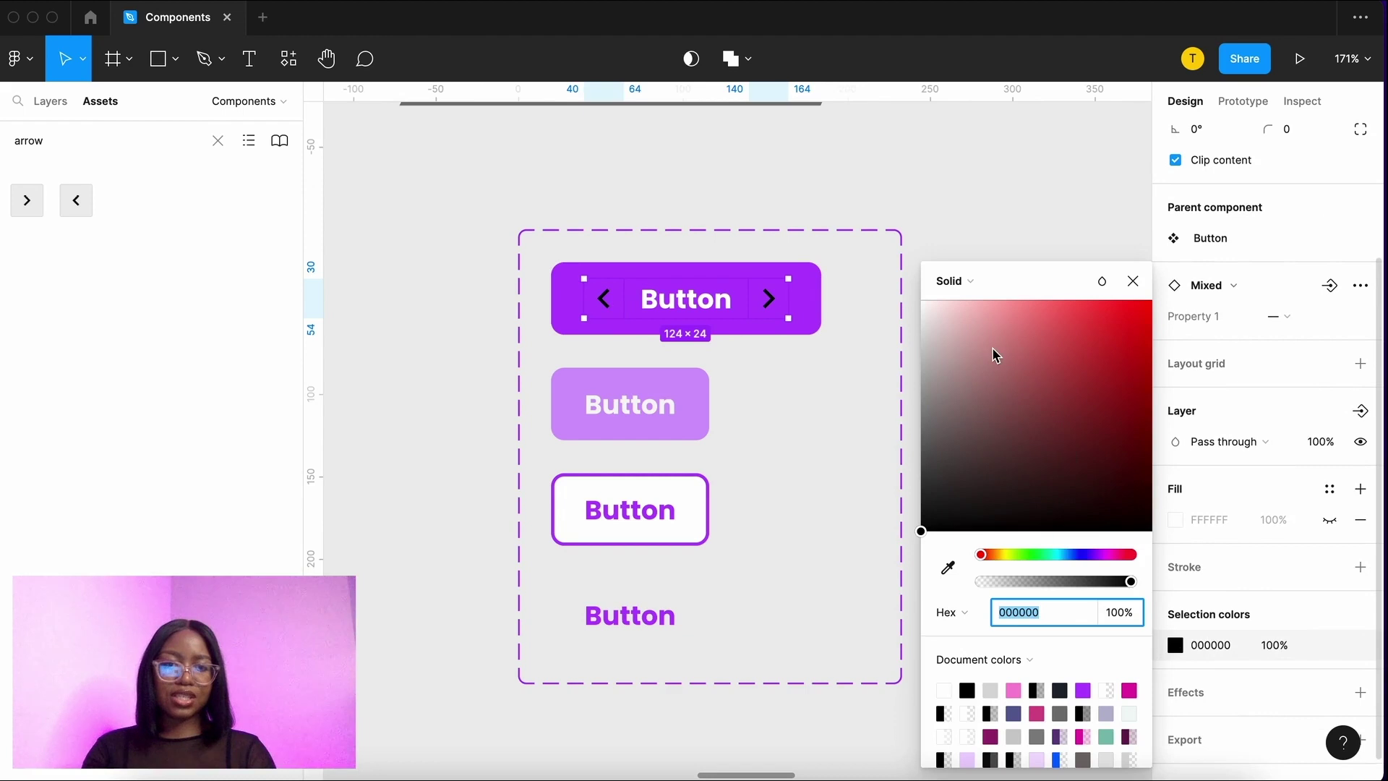
{"action": "left_click", "coordinate": [899, 289]}
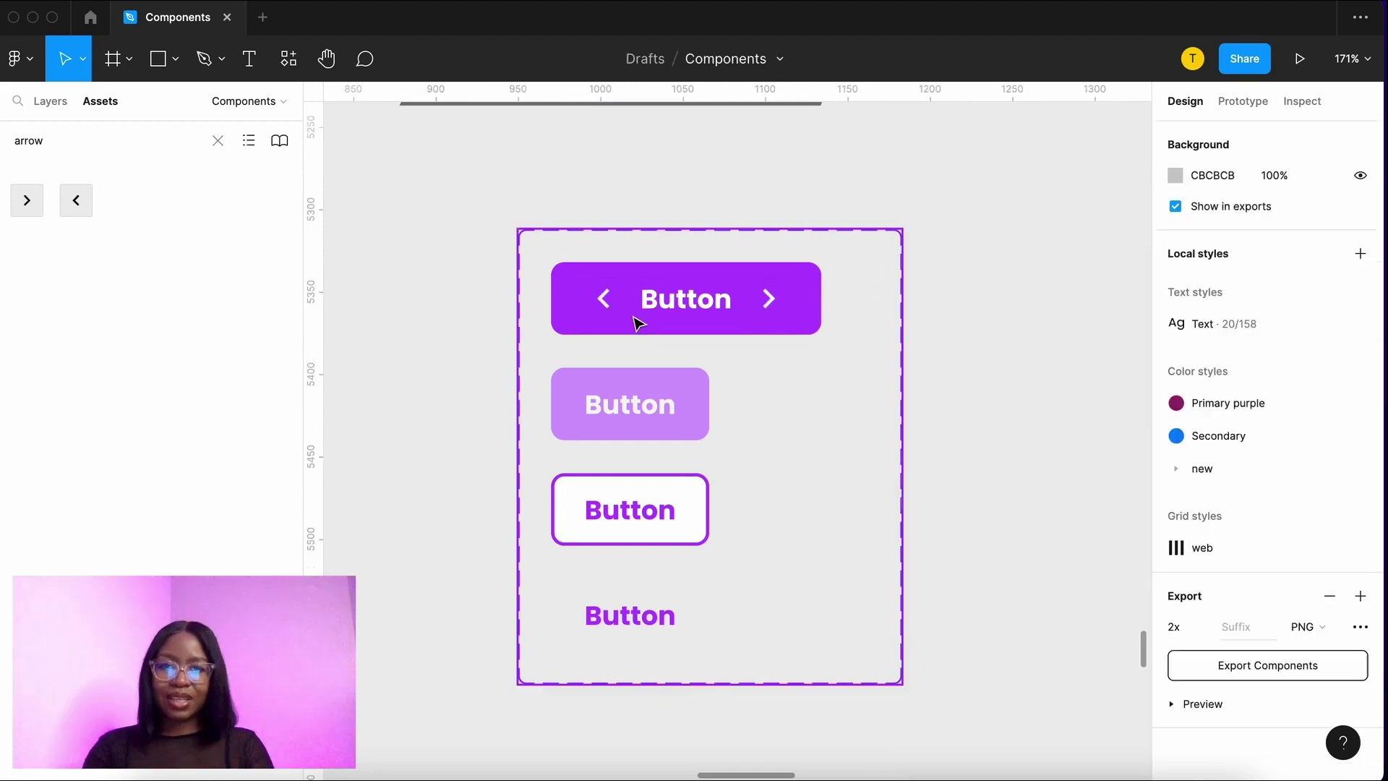
{"action": "left_click", "coordinate": [672, 346]}
{"action": "left_click", "coordinate": [710, 687]}
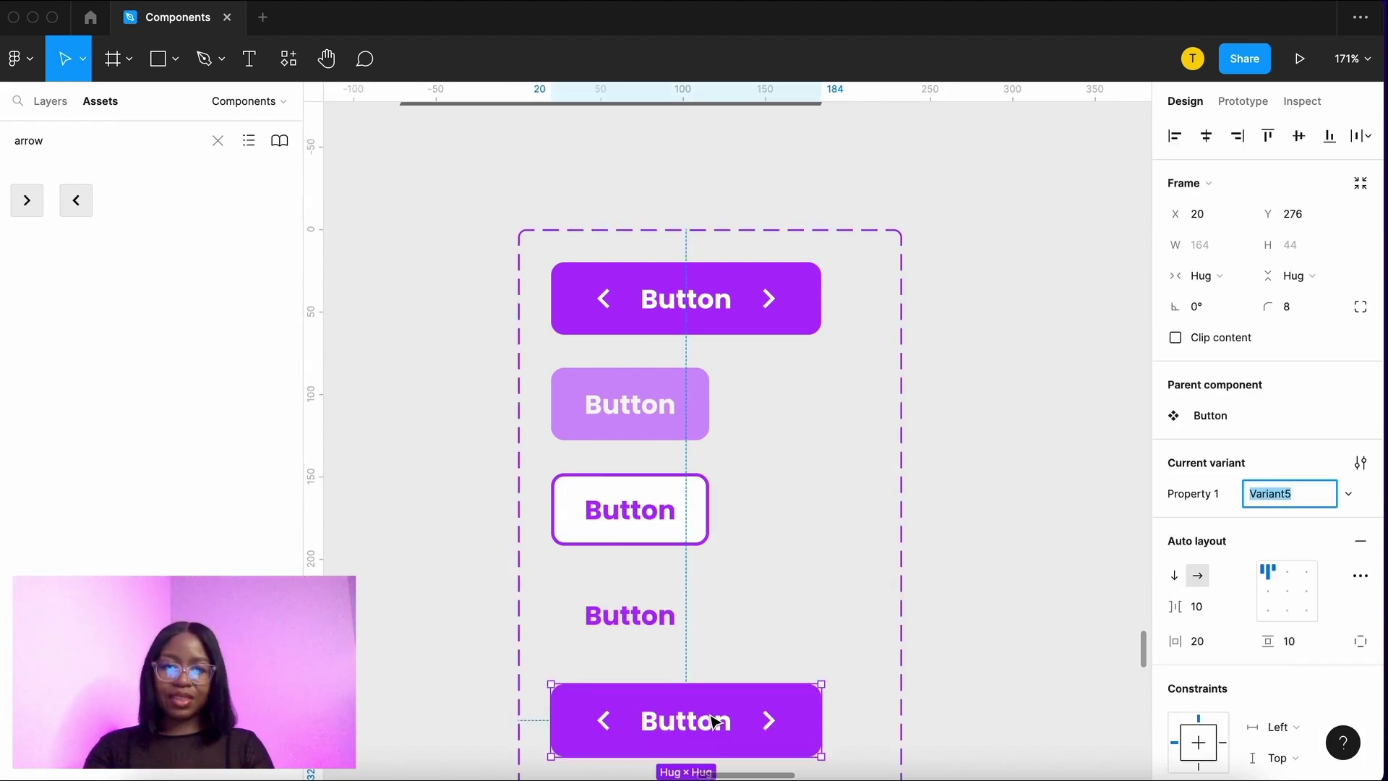
{"action": "scroll", "coordinate": [745, 636], "scroll_direction": "down", "scroll_amount": 5}
{"action": "scroll", "coordinate": [748, 637], "scroll_direction": "up", "scroll_amount": 3}
{"action": "scroll", "coordinate": [749, 637], "scroll_direction": "up", "scroll_amount": 2}
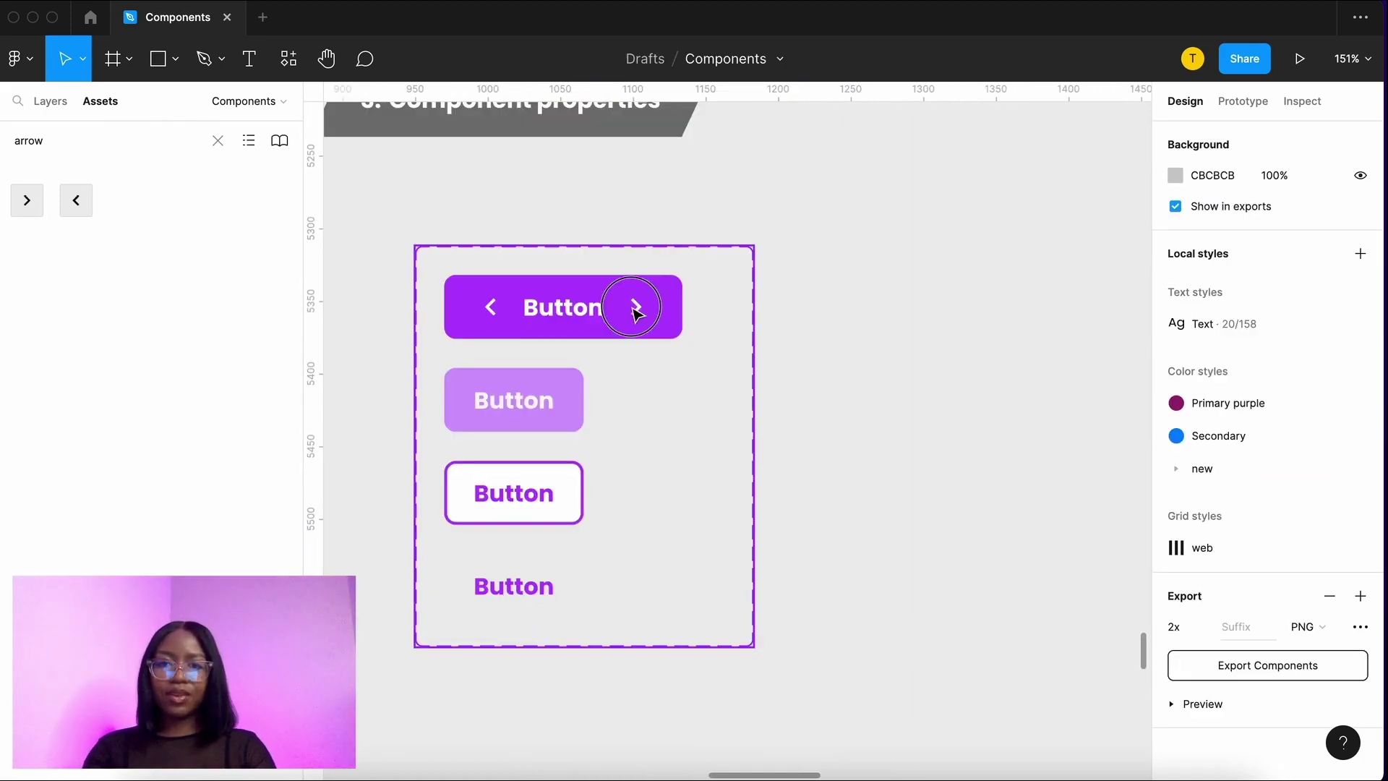
{"action": "left_click", "coordinate": [636, 307]}
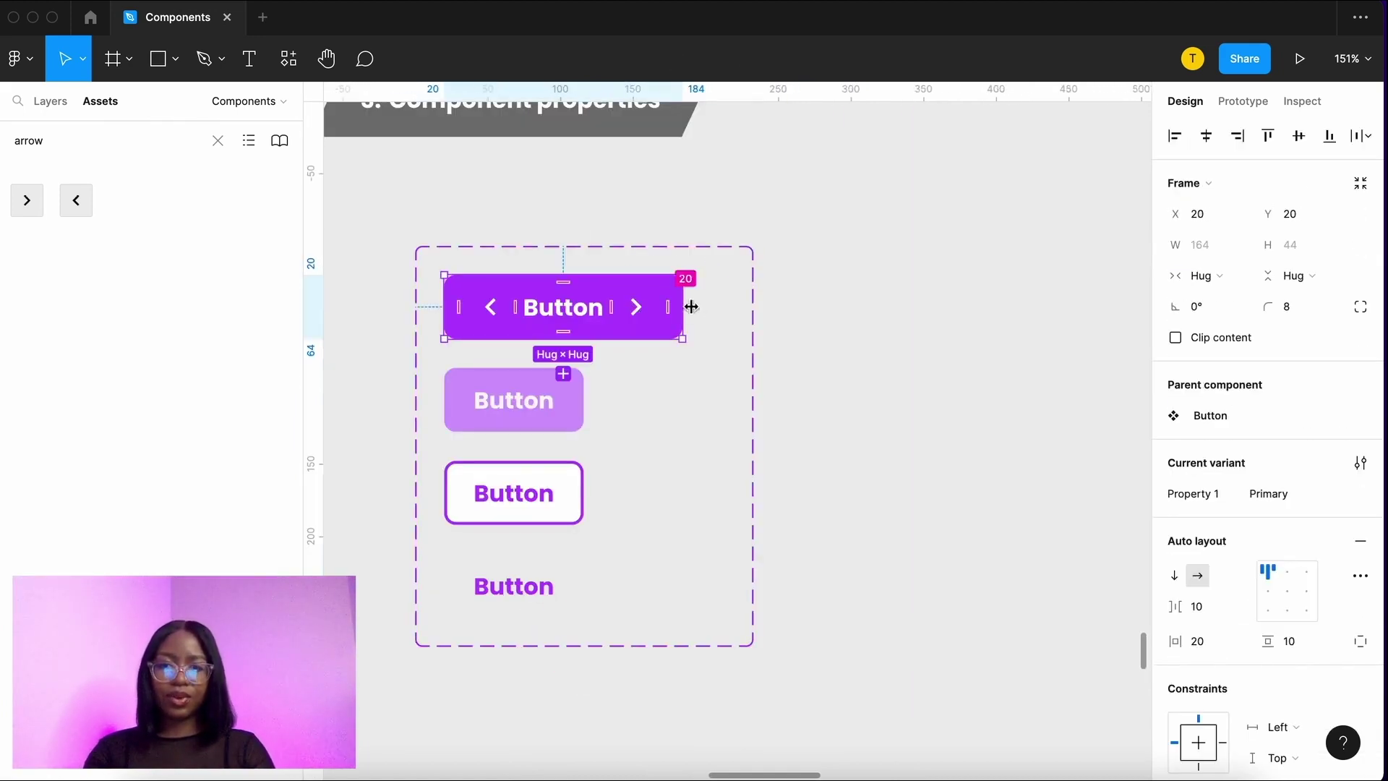
{"action": "left_click", "coordinate": [1287, 493]}
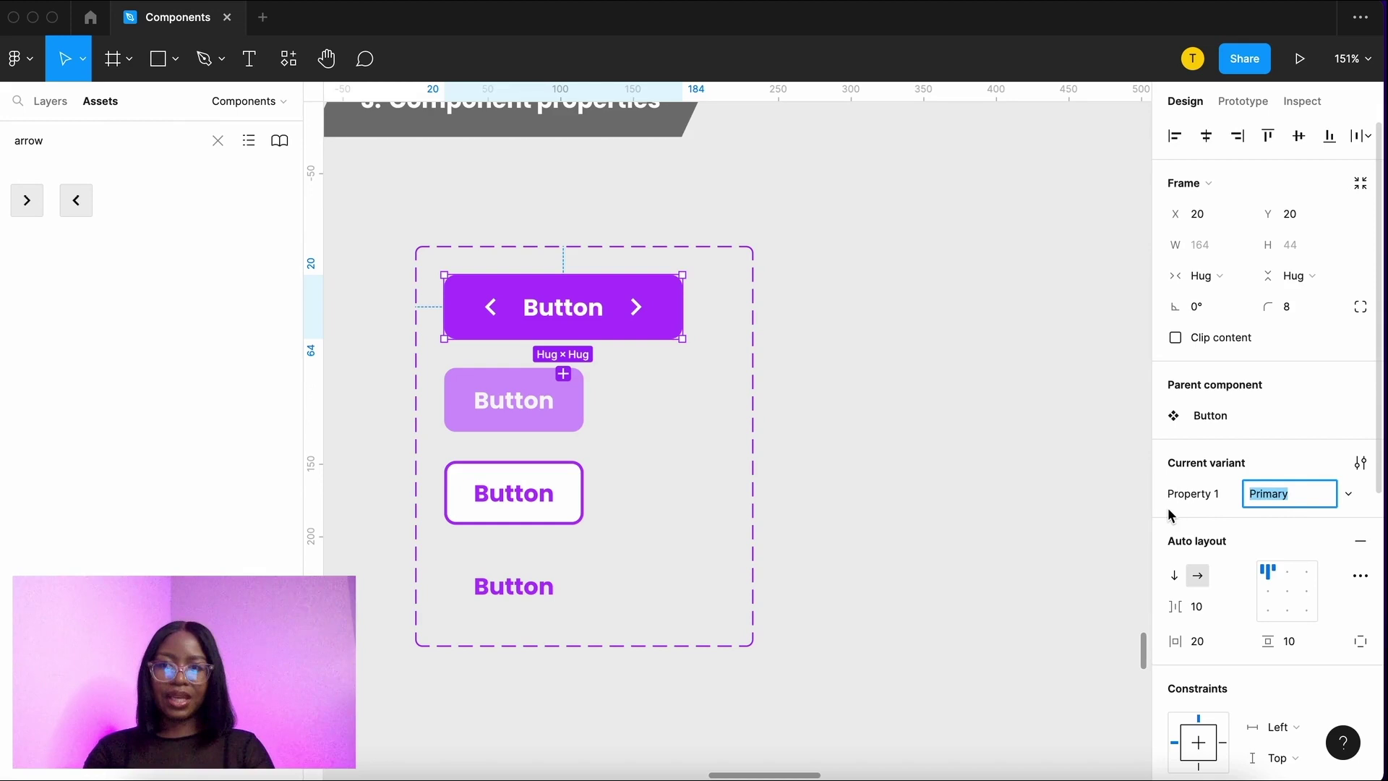
{"action": "left_click", "coordinate": [636, 305]}
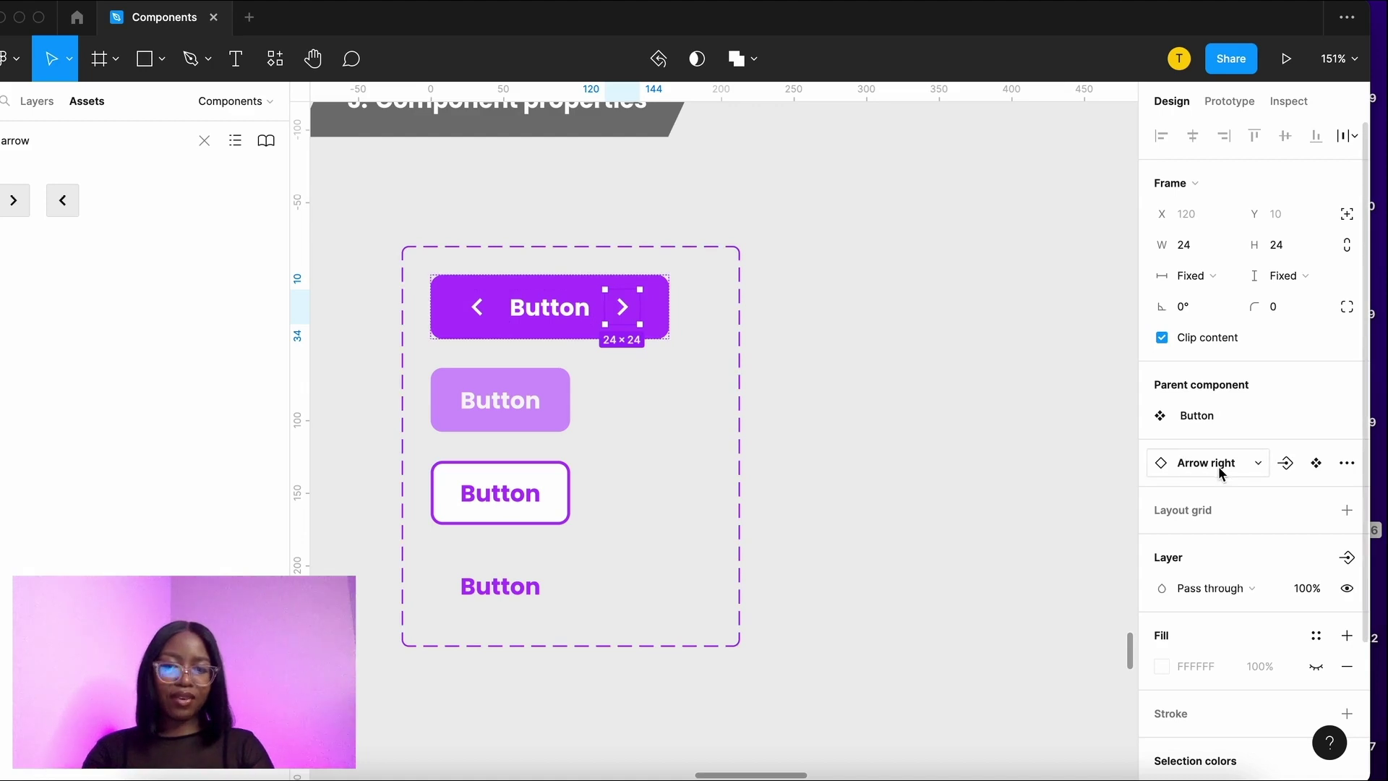
Step: Create an 'Icon Right' swap property with left arrow, download, shopping bag and check preferred icons
{"action": "left_click", "coordinate": [1287, 465]}
{"action": "type", "text": "Icon Right"}
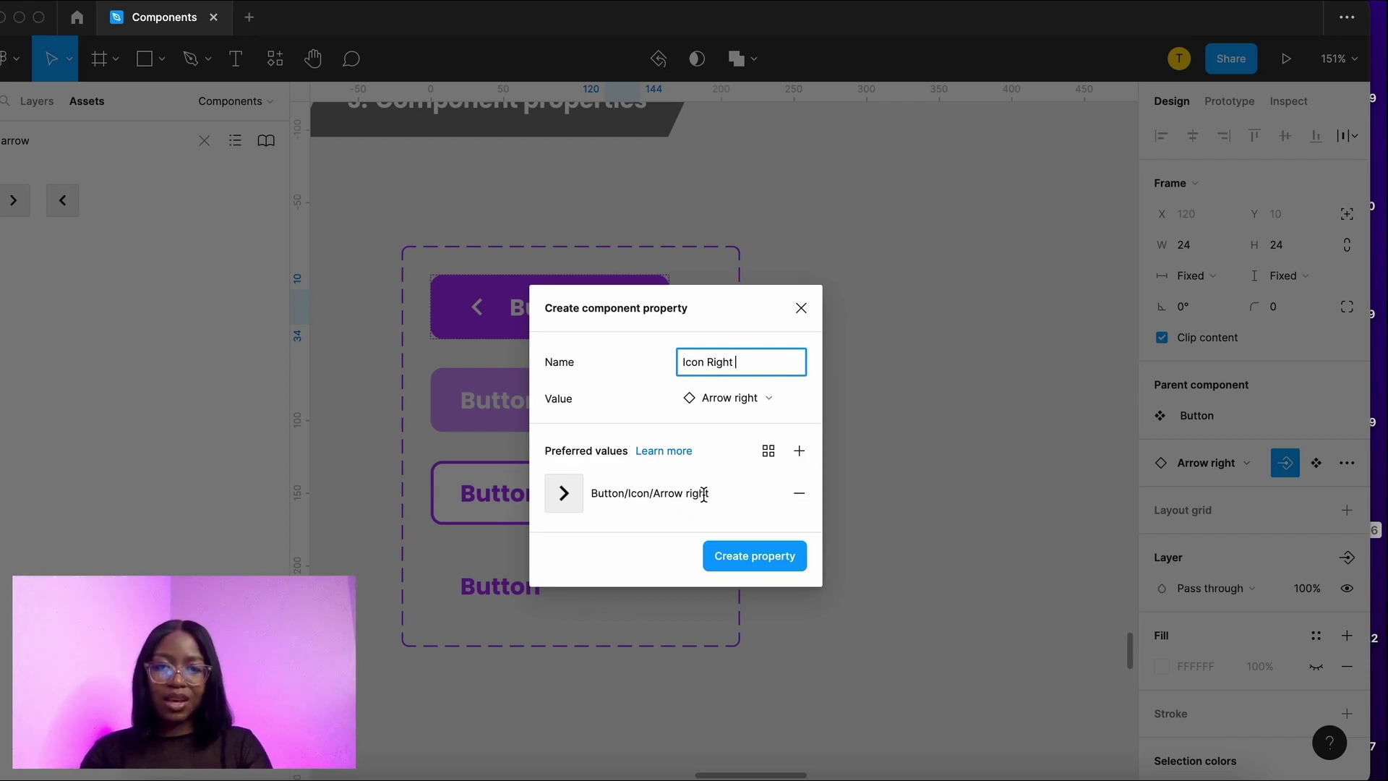
{"action": "left_click", "coordinate": [799, 451]}
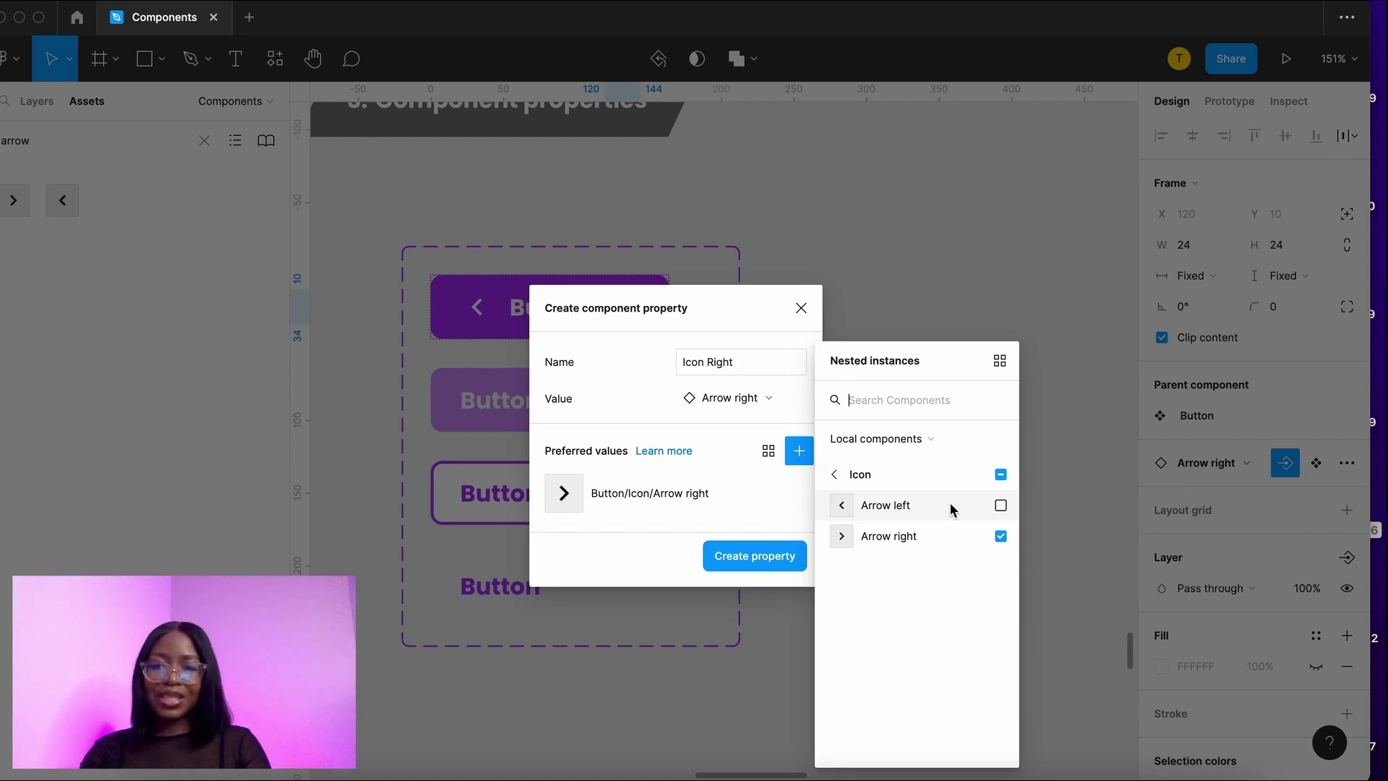
{"action": "left_click", "coordinate": [1002, 506]}
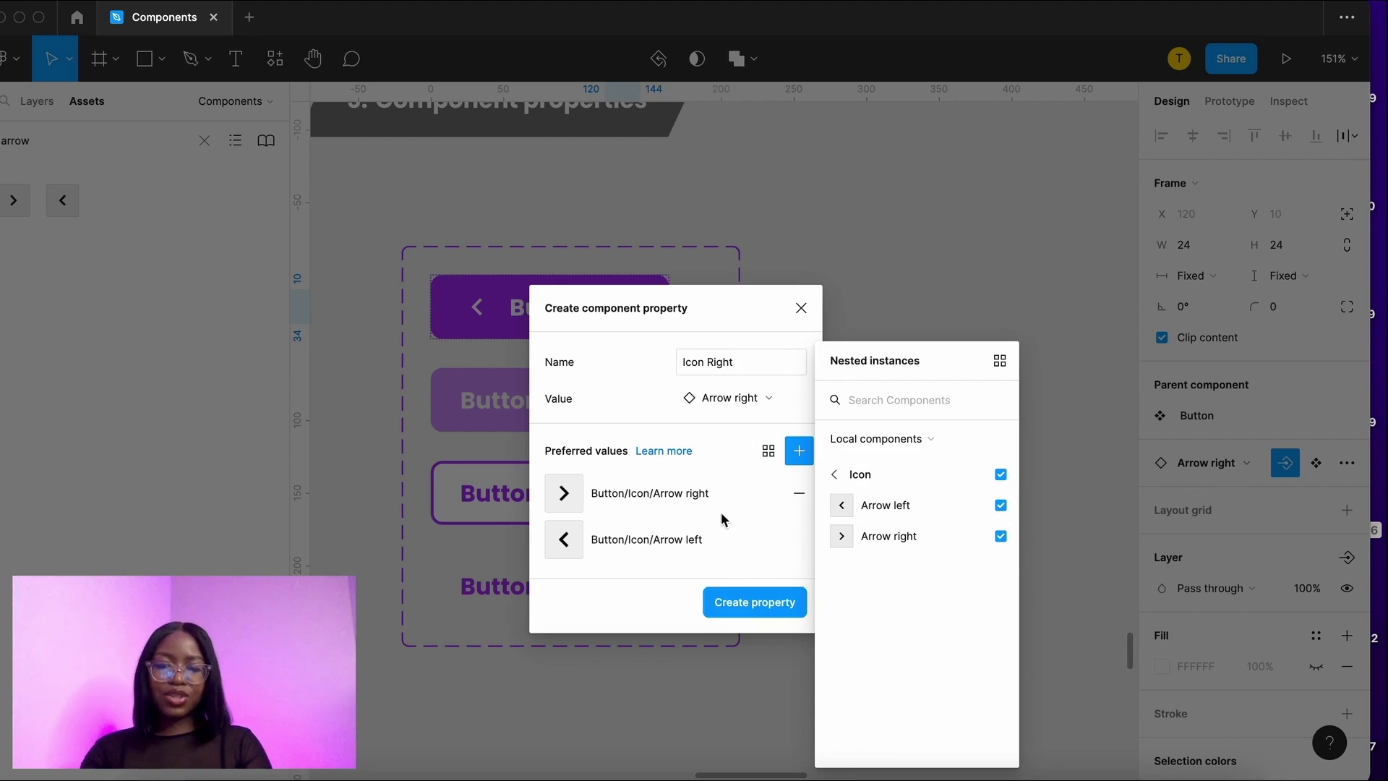
{"action": "left_click", "coordinate": [900, 406]}
{"action": "type", "text": "icons"}
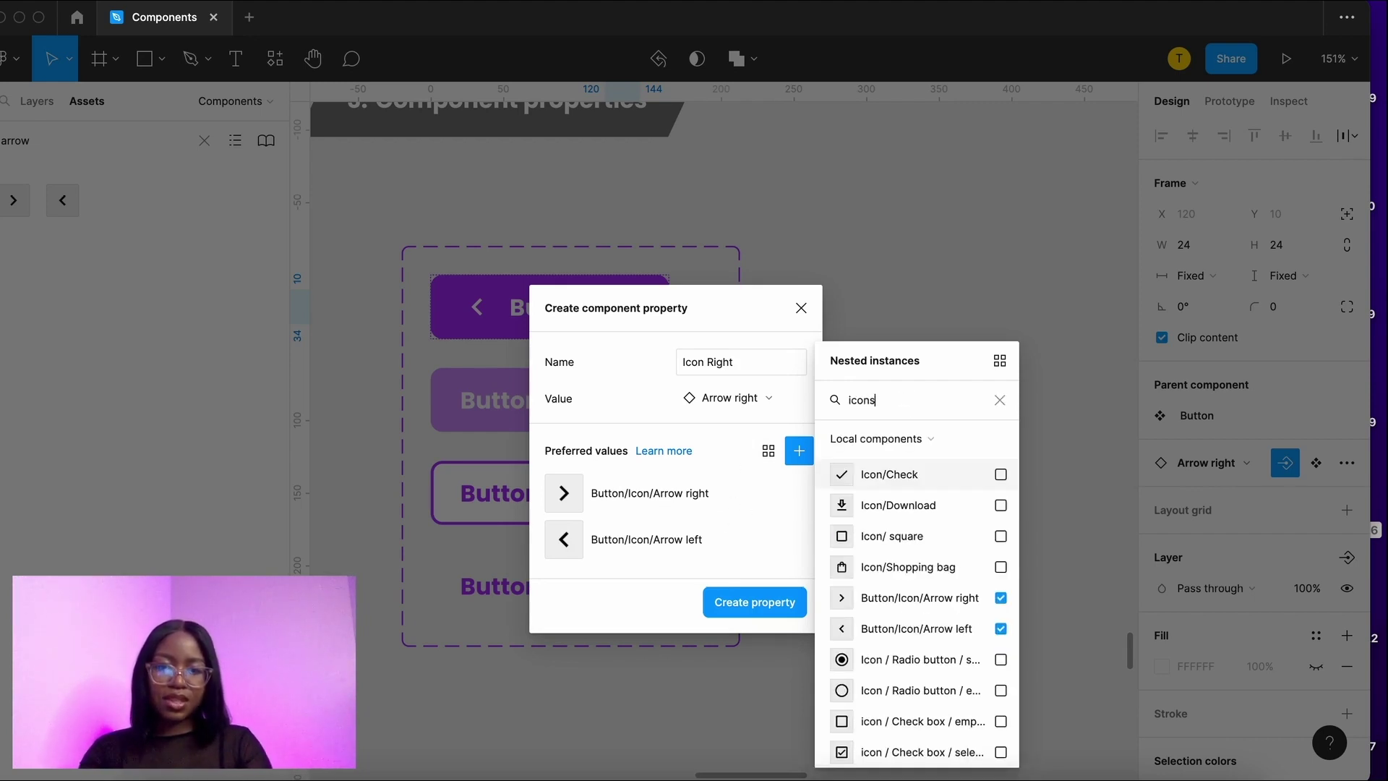
{"action": "left_click", "coordinate": [1000, 506]}
{"action": "left_click", "coordinate": [1001, 564]}
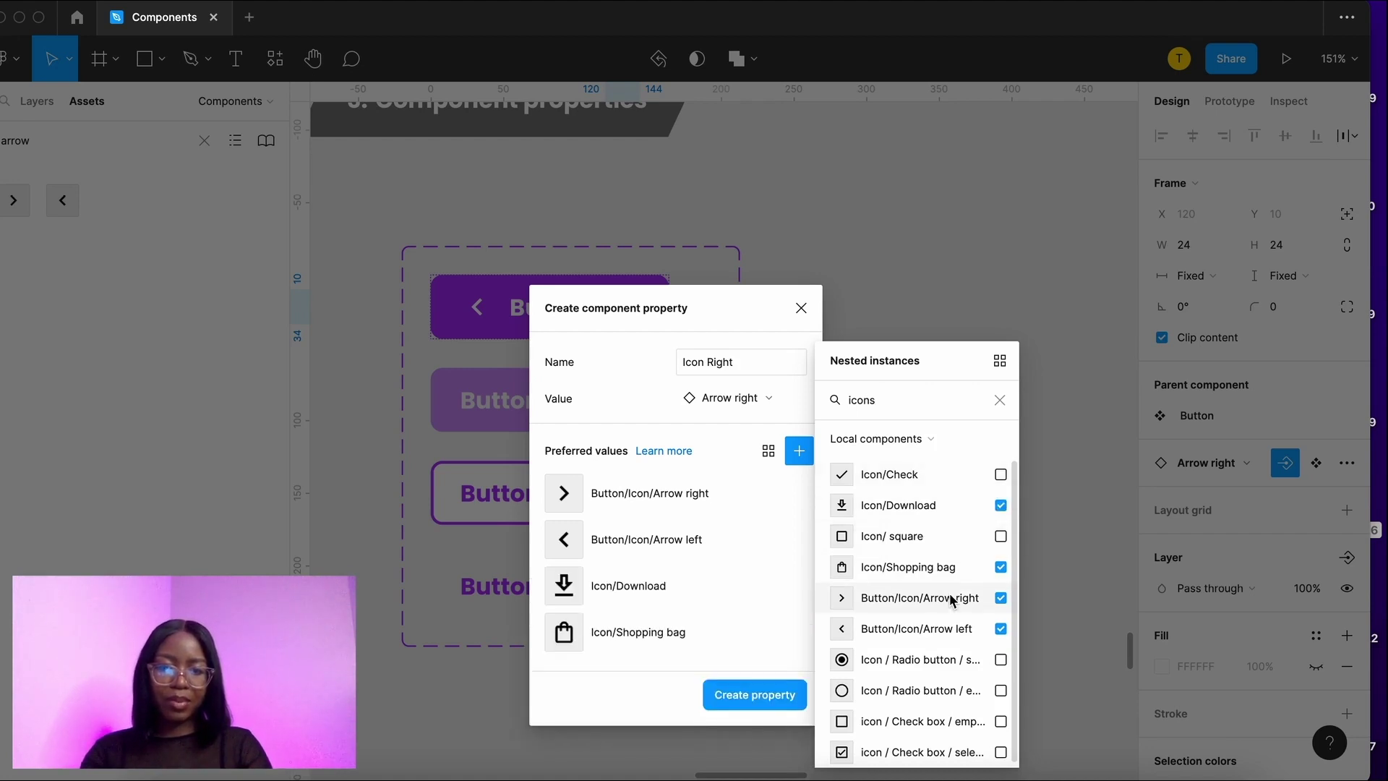
{"action": "left_click", "coordinate": [1001, 470]}
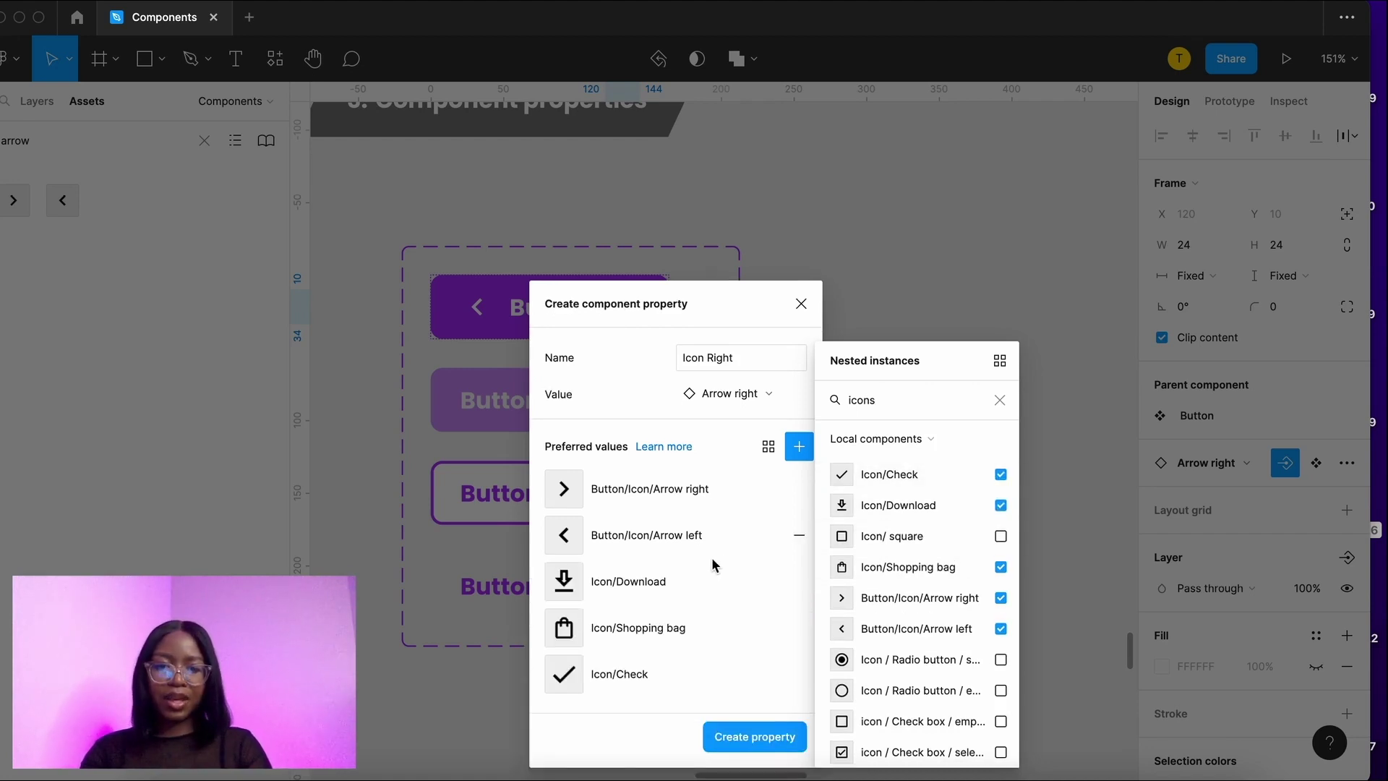
{"action": "left_click", "coordinate": [726, 580]}
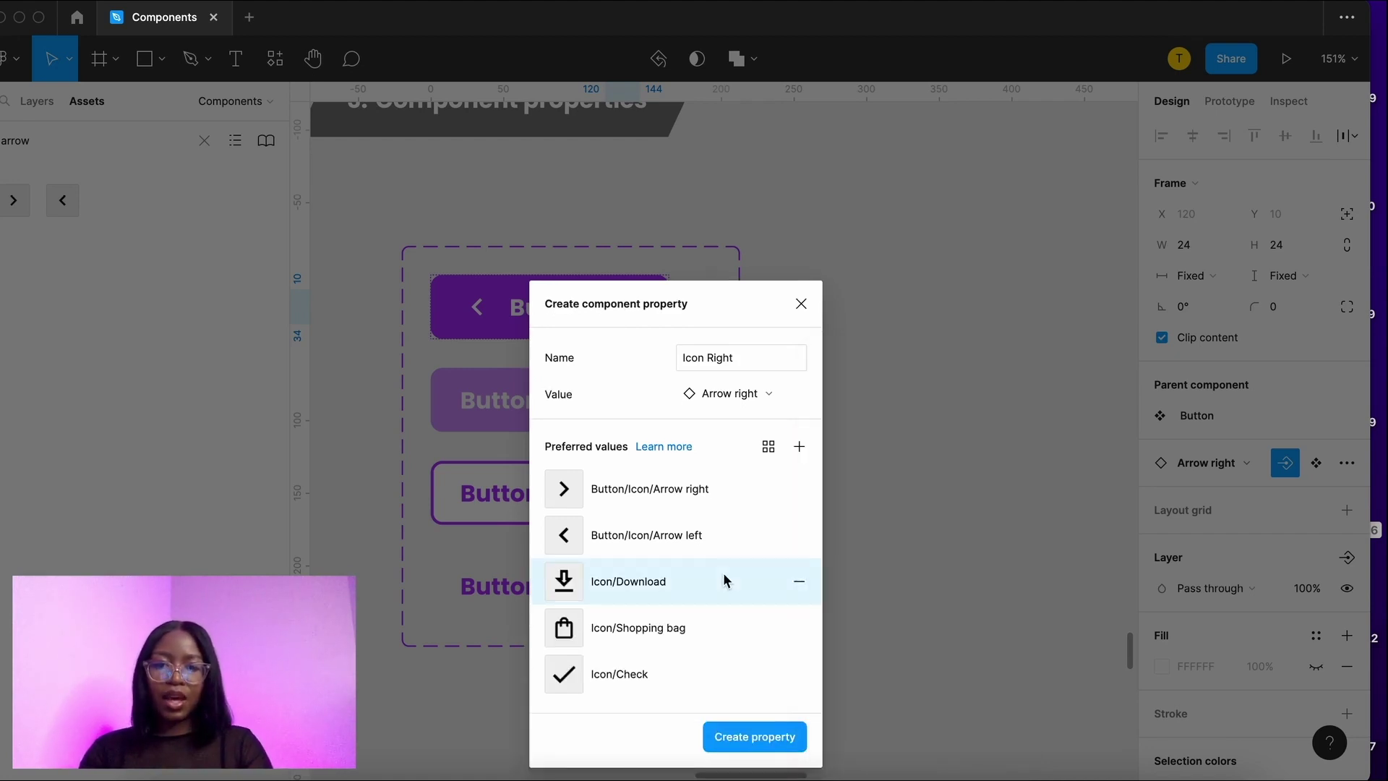
{"action": "left_click", "coordinate": [752, 745]}
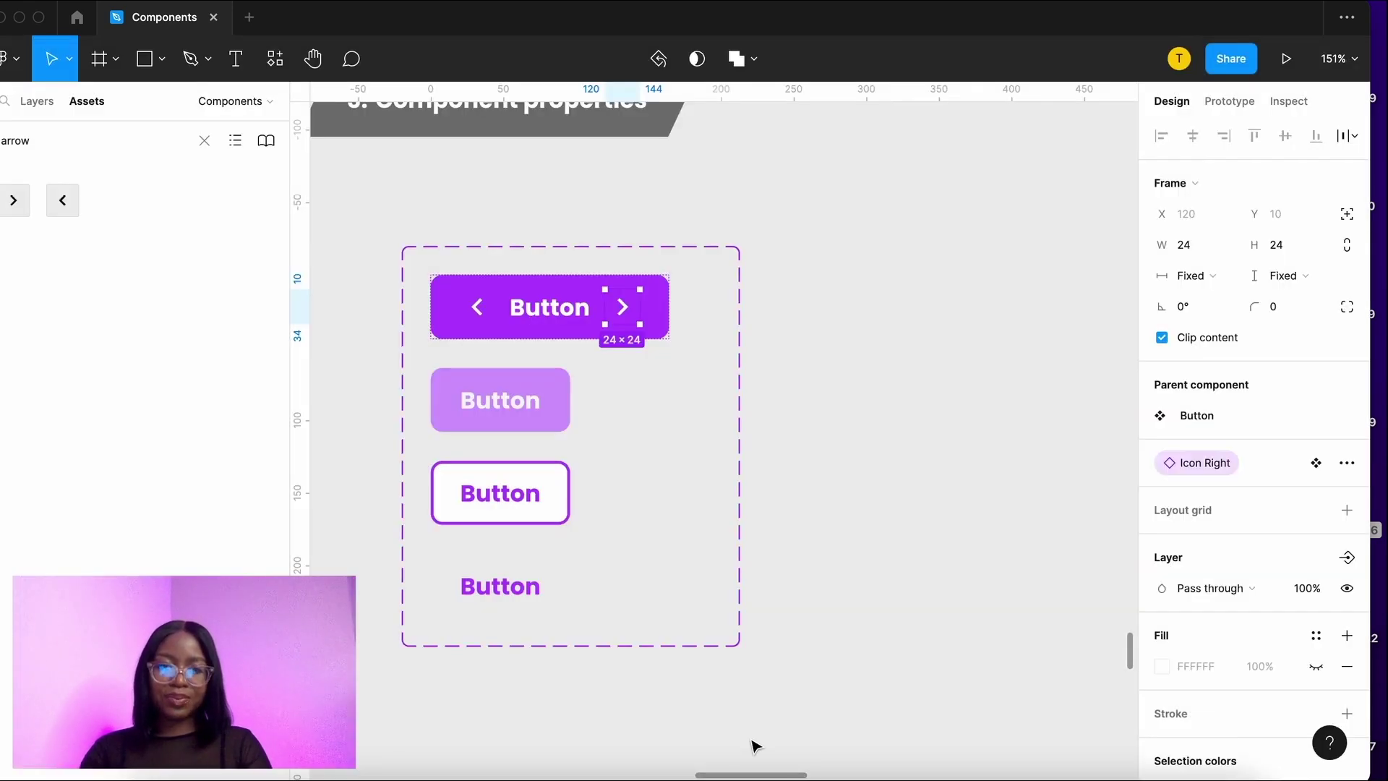
Step: Search Assets for 'button' and place a Button instance right of the set
{"action": "left_click", "coordinate": [125, 185]}
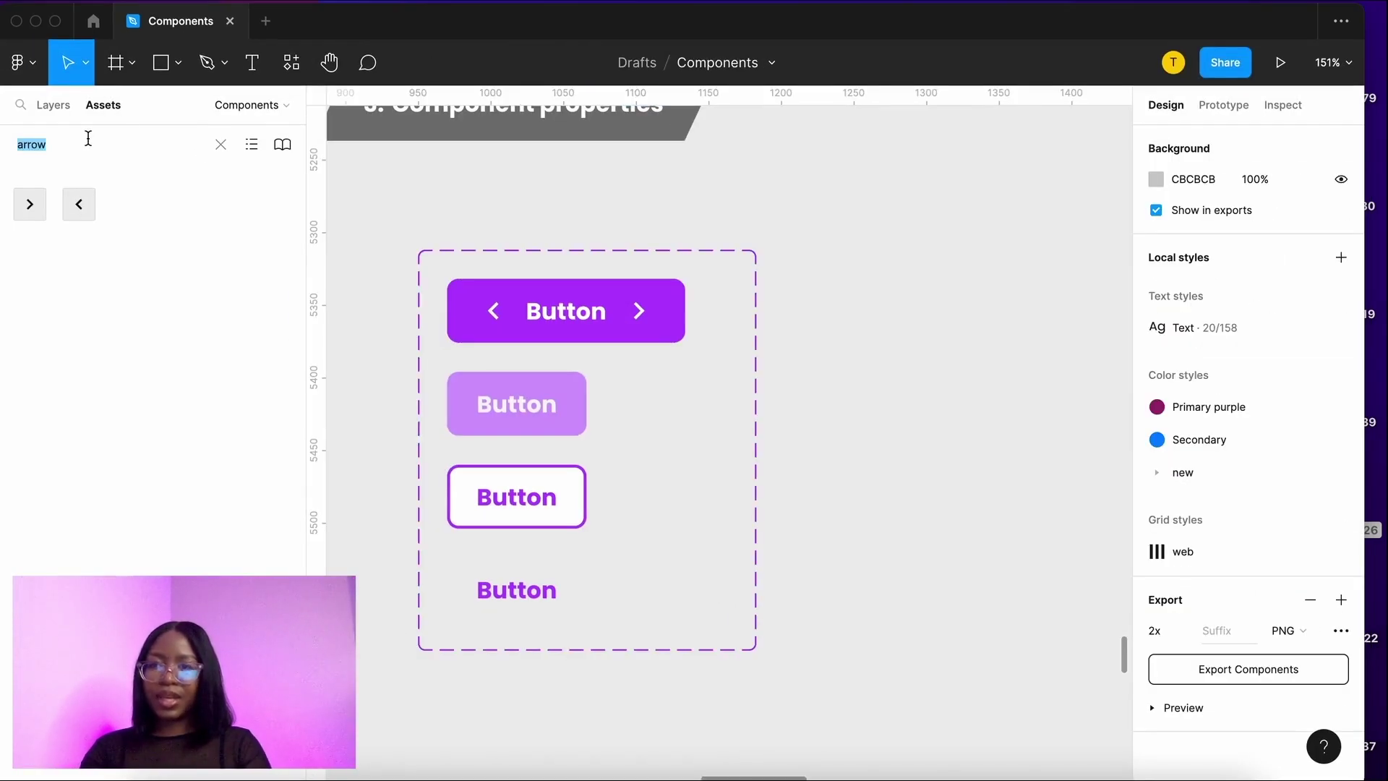
{"action": "type", "text": "button"}
{"action": "left_click_drag", "start_coordinate": [46, 223], "coordinate": [980, 332]}
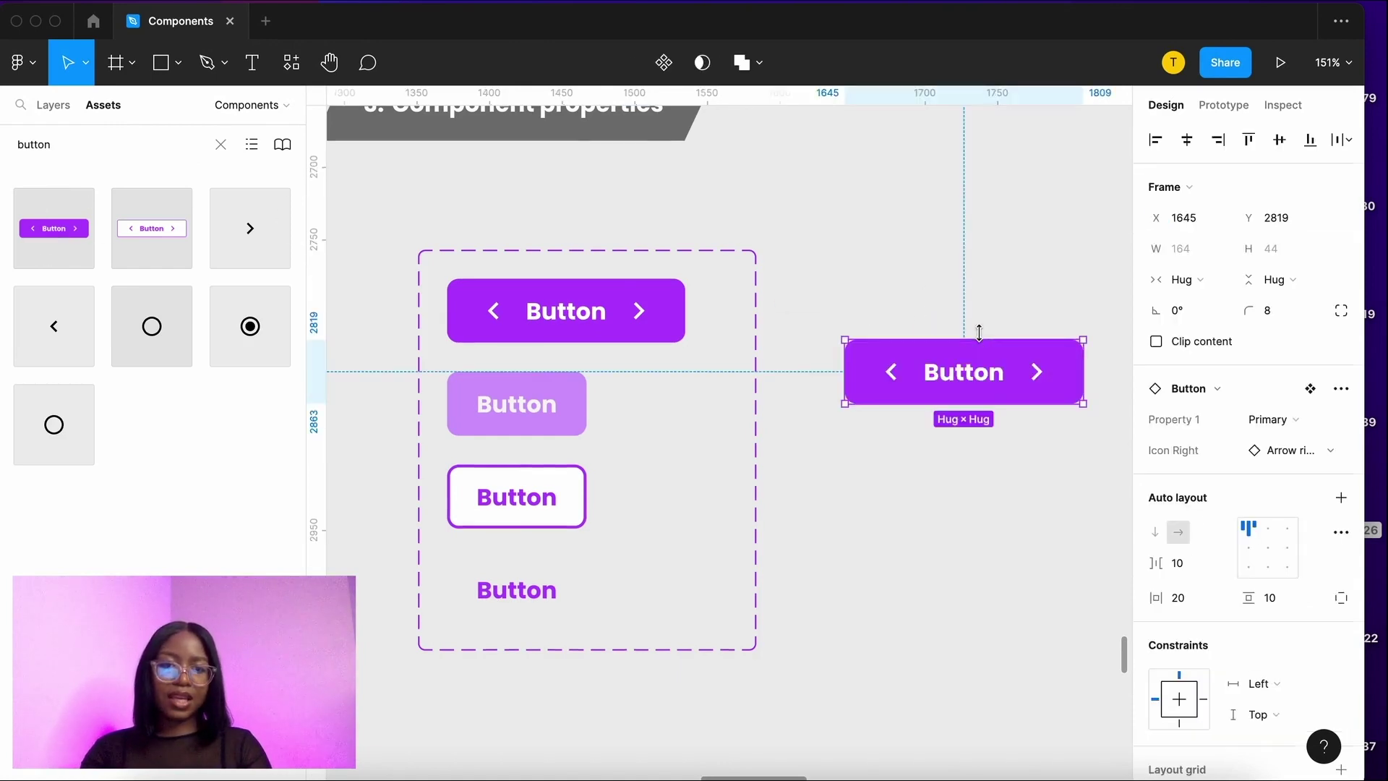
{"action": "scroll", "coordinate": [962, 358], "scroll_direction": "right", "scroll_amount": 2}
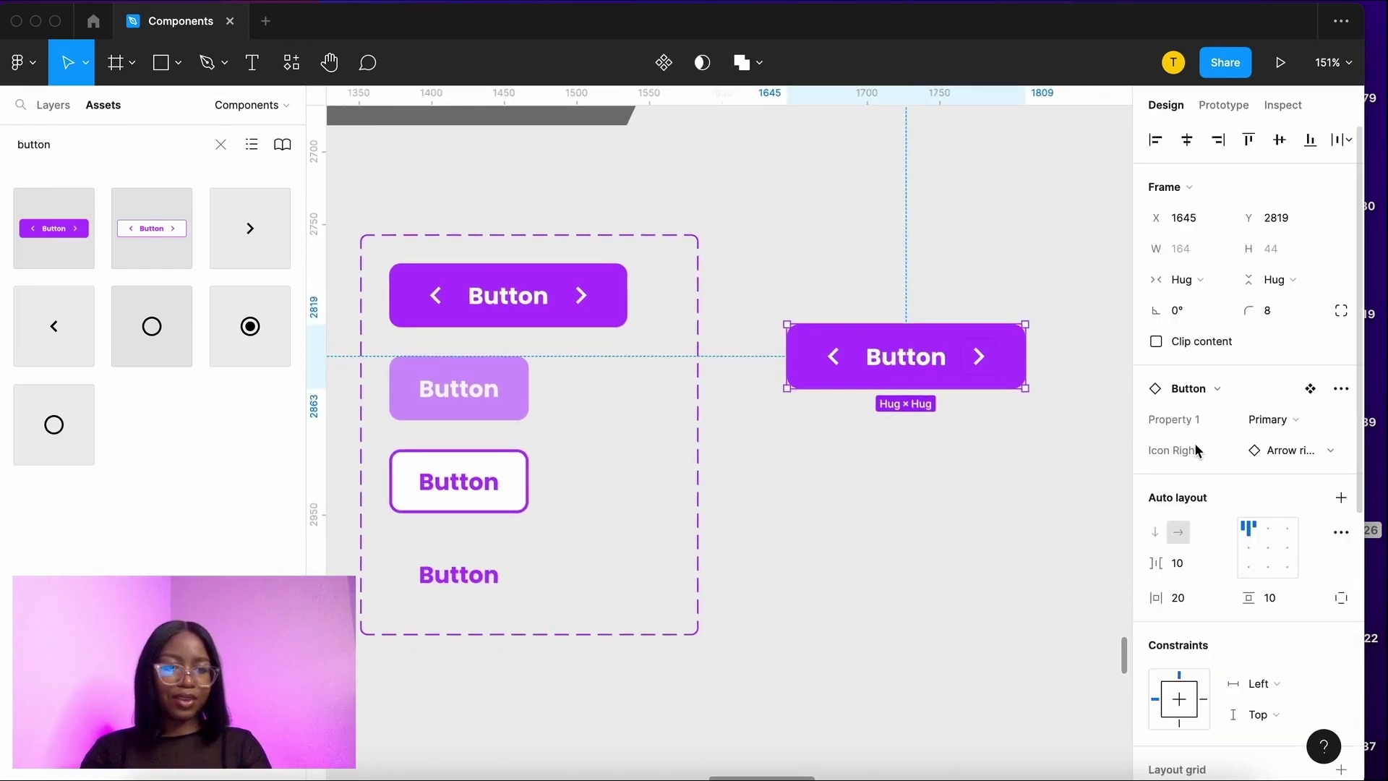
Step: Cycle the instance's Icon Right through download and shopping bag, ending on check
{"action": "left_click", "coordinate": [1294, 450]}
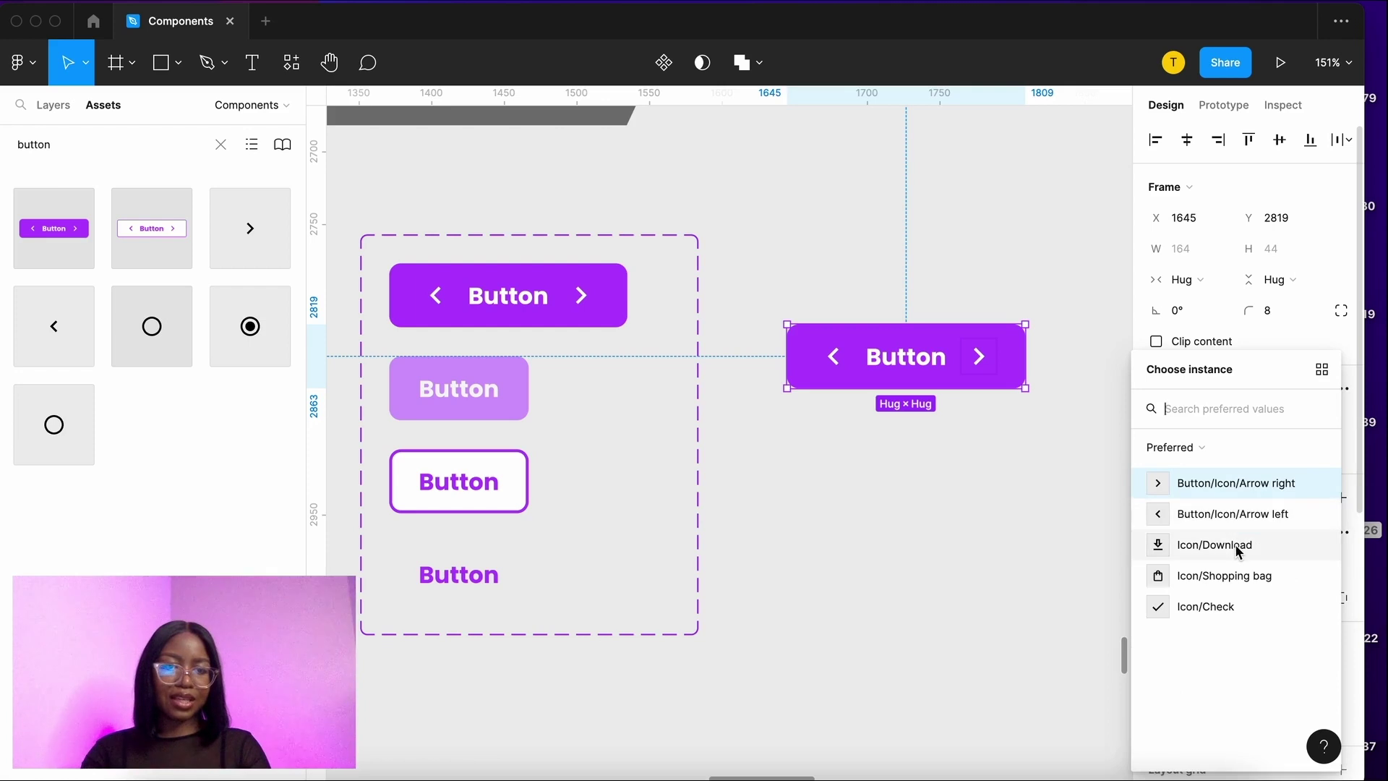
{"action": "left_click", "coordinate": [1238, 547]}
{"action": "left_click", "coordinate": [1282, 449]}
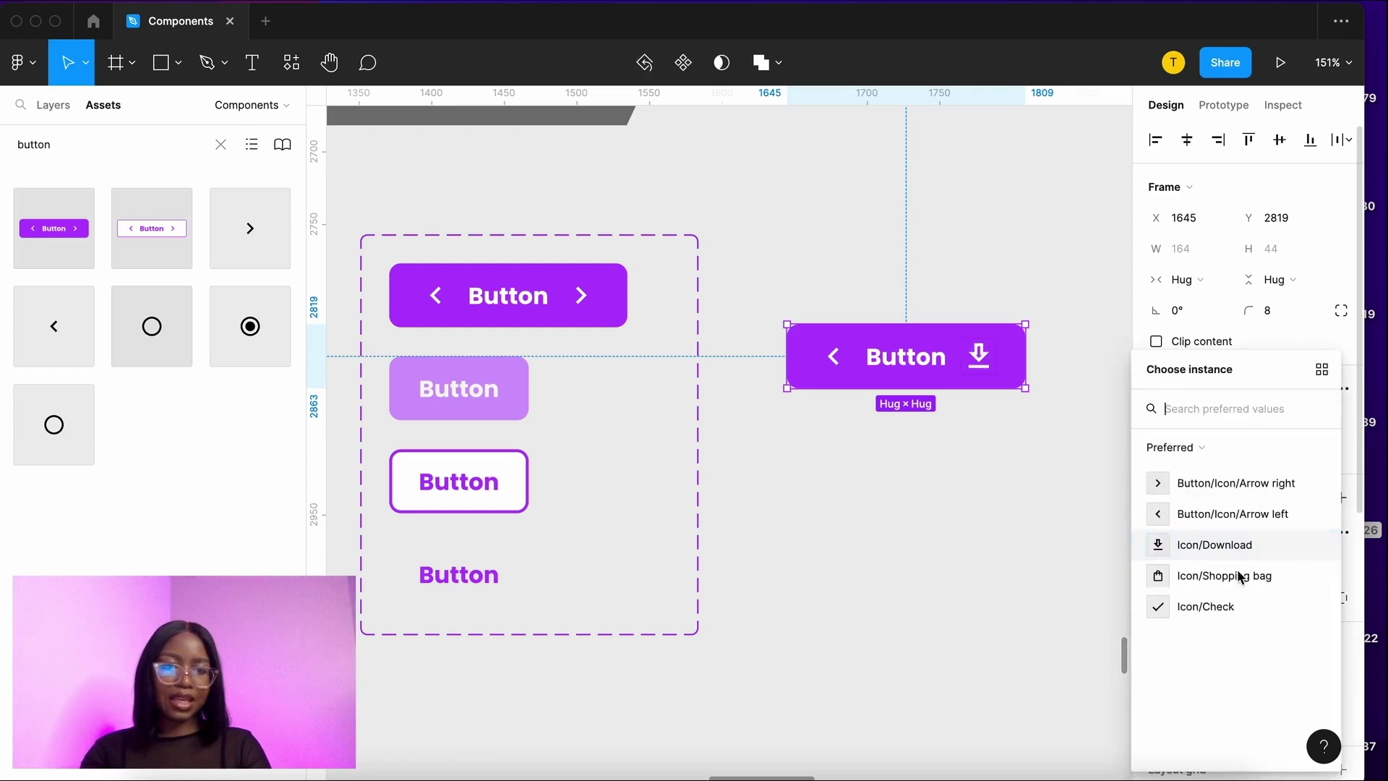
{"action": "left_click", "coordinate": [1234, 591]}
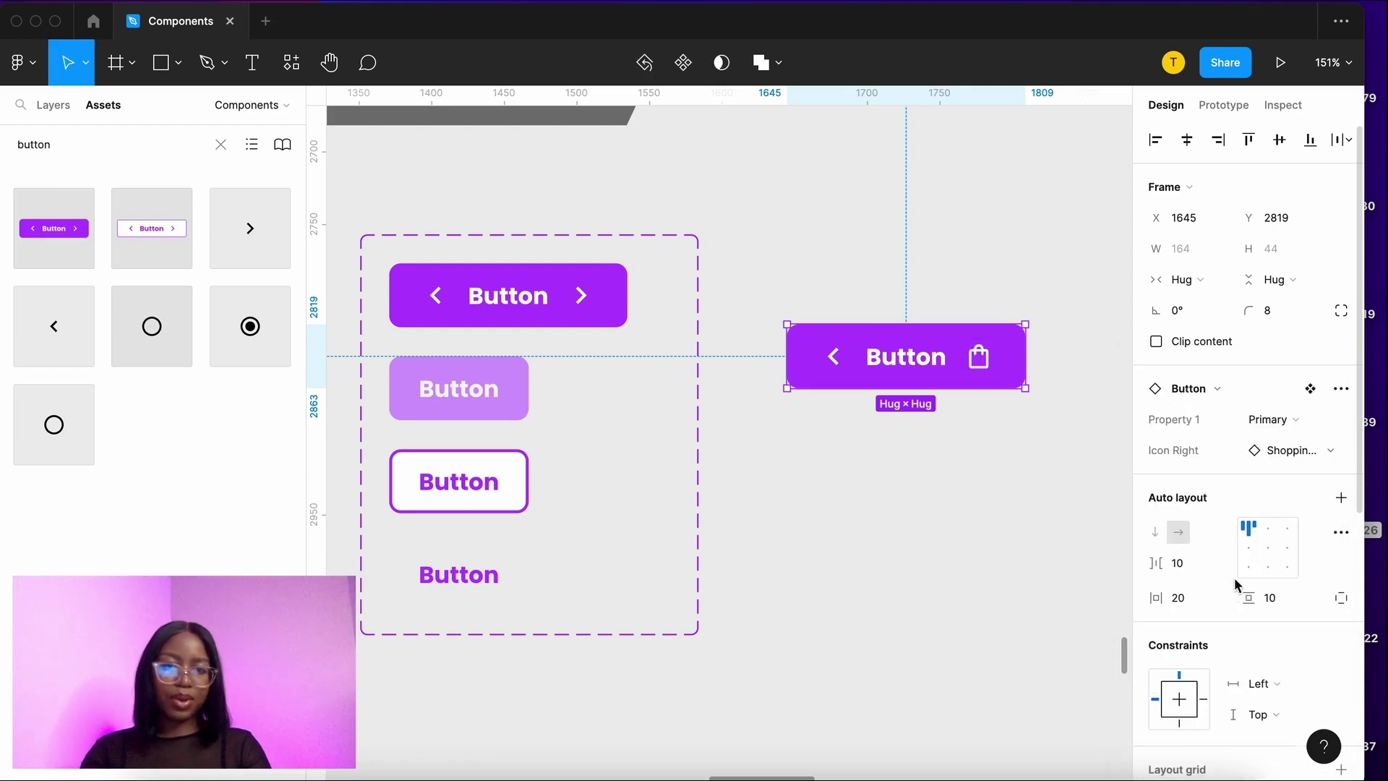
{"action": "left_click", "coordinate": [1282, 454]}
{"action": "left_click", "coordinate": [1214, 616]}
{"action": "left_click", "coordinate": [1030, 539]}
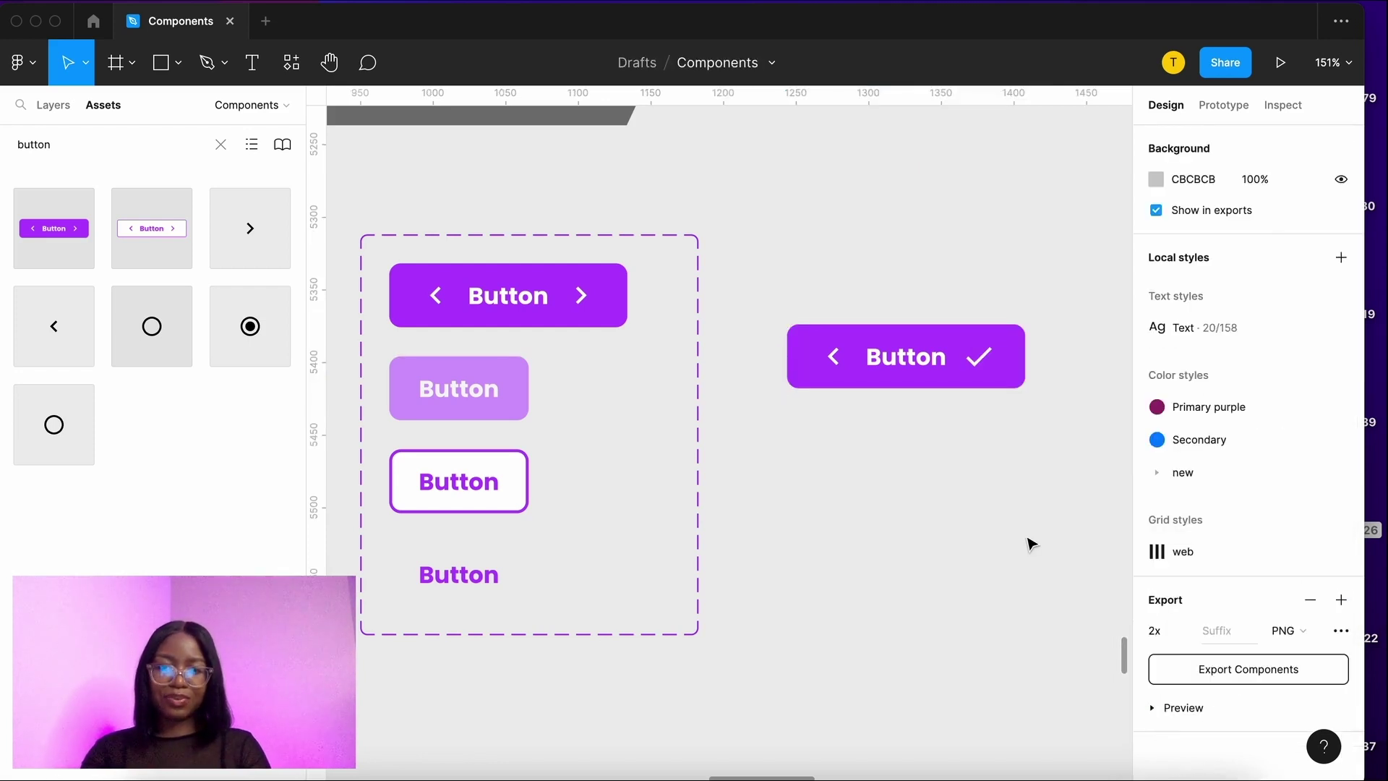
Step: Turn the Primary button's left arrow into an 'Icon left' instance swap property
{"action": "left_click", "coordinate": [889, 376]}
{"action": "double_click", "coordinate": [510, 300]}
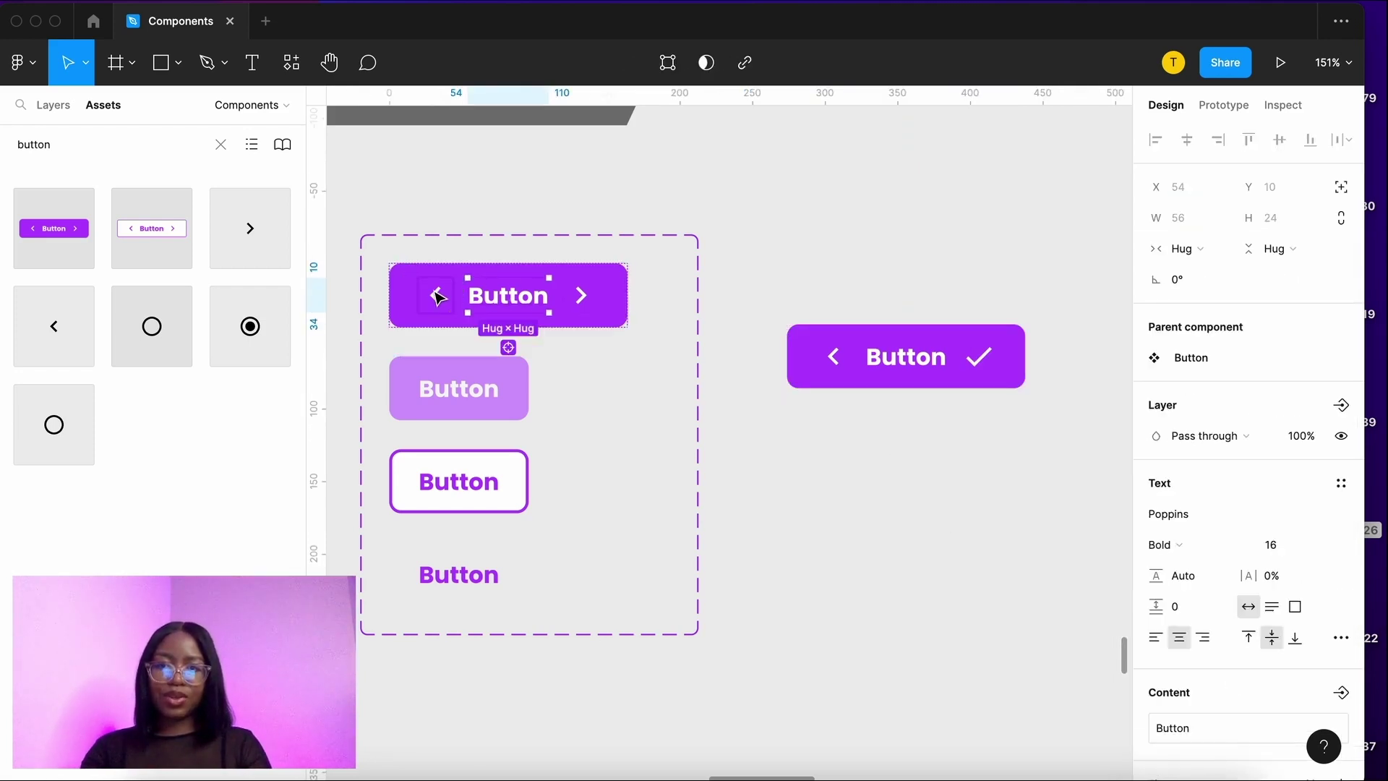
{"action": "left_click", "coordinate": [437, 297]}
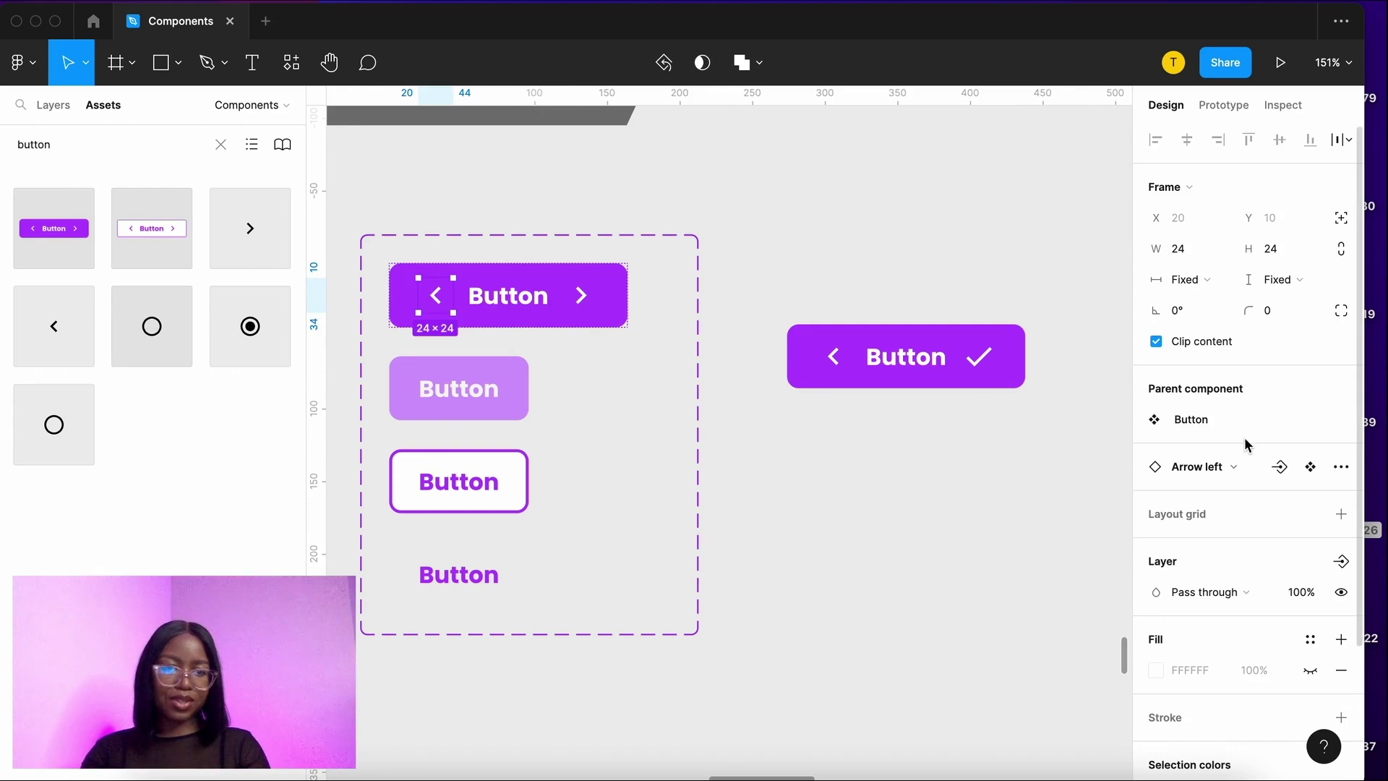
{"action": "left_click", "coordinate": [1281, 469]}
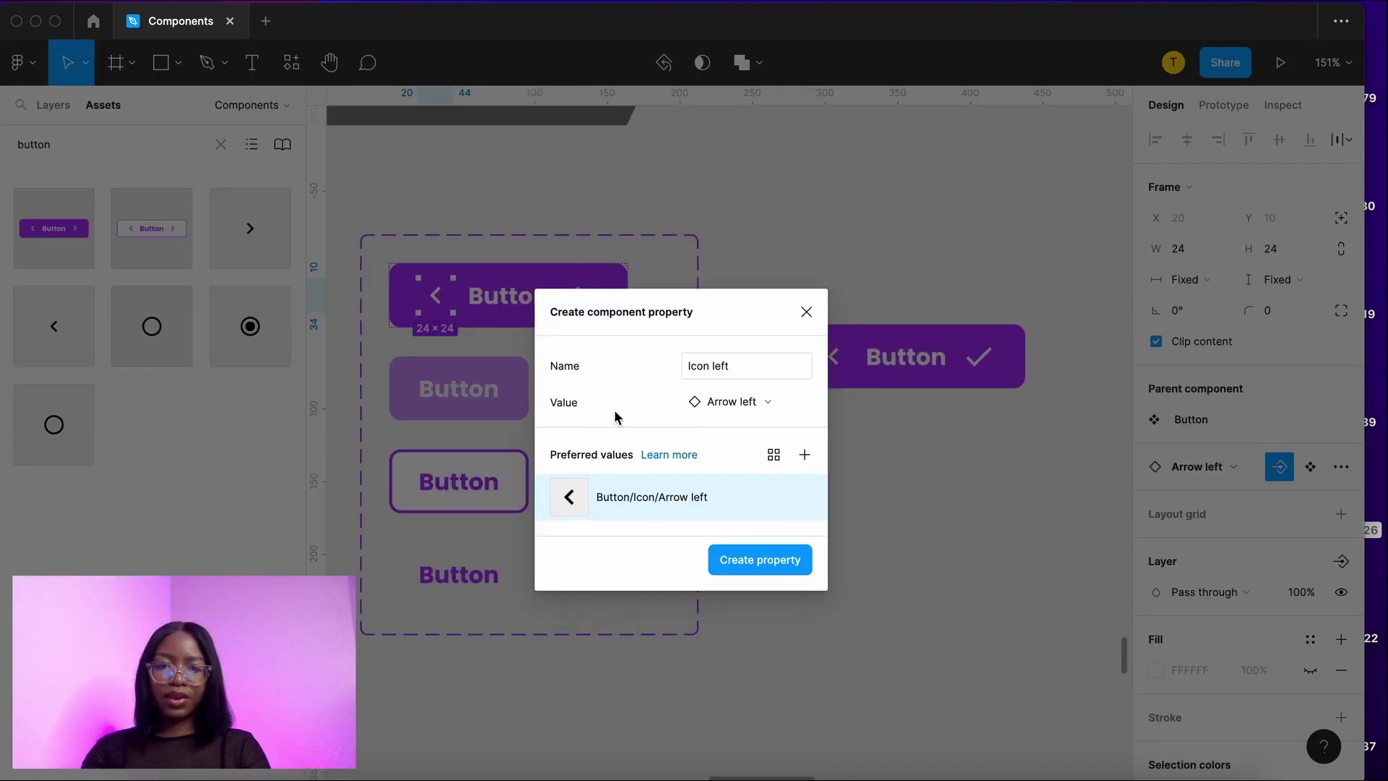
{"action": "left_click", "coordinate": [769, 565]}
{"action": "left_click", "coordinate": [808, 497]}
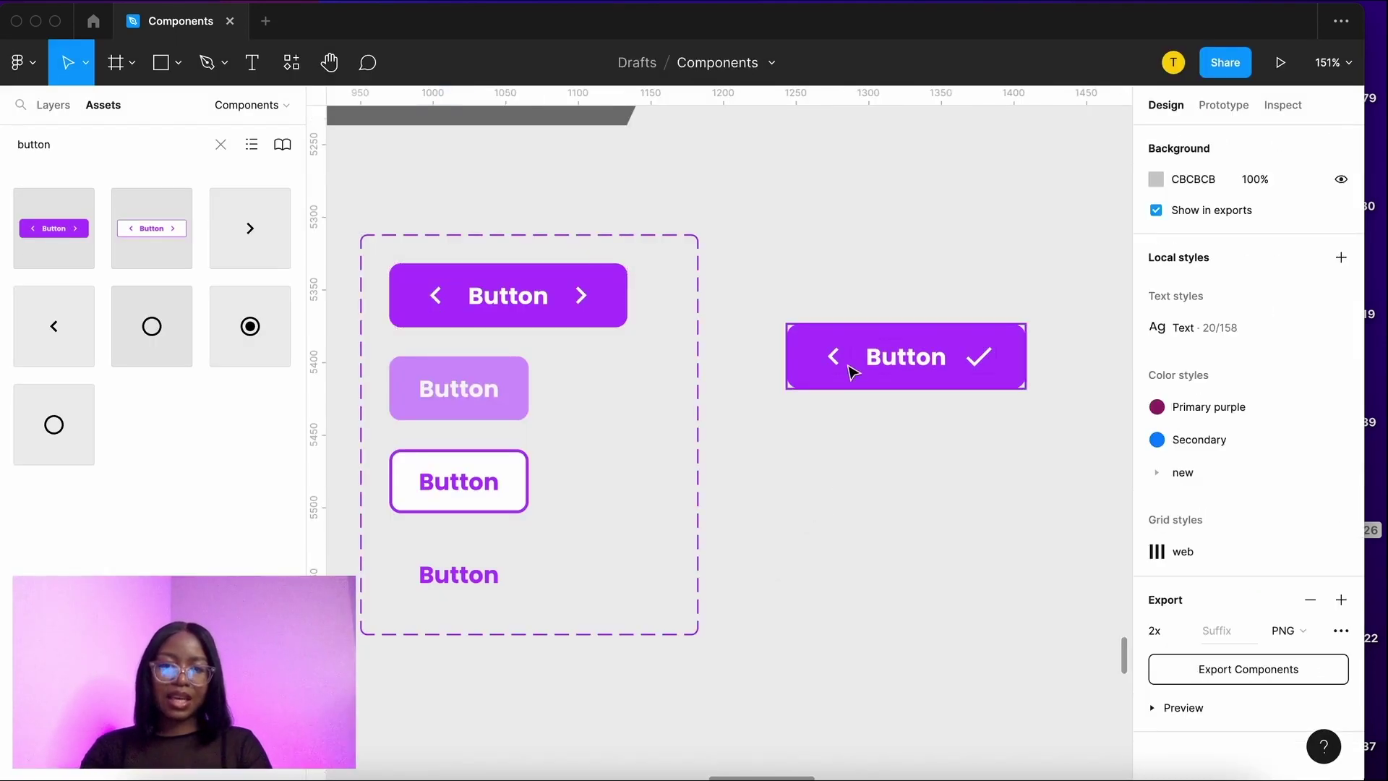
Step: Set the standalone instance's Icon left to Arrow left, keeping the check icon on the right
{"action": "left_click", "coordinate": [869, 372]}
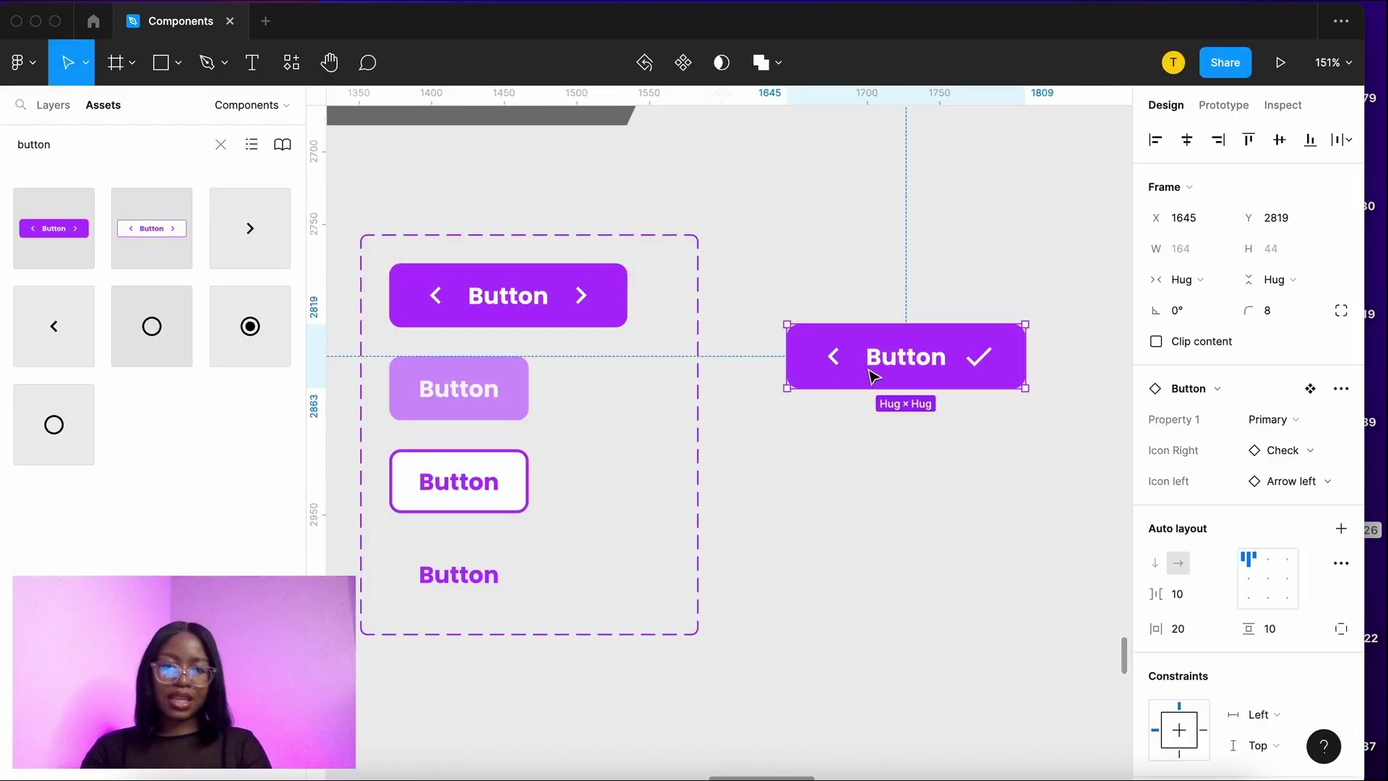
{"action": "left_click", "coordinate": [1287, 481]}
{"action": "left_click", "coordinate": [1236, 579]}
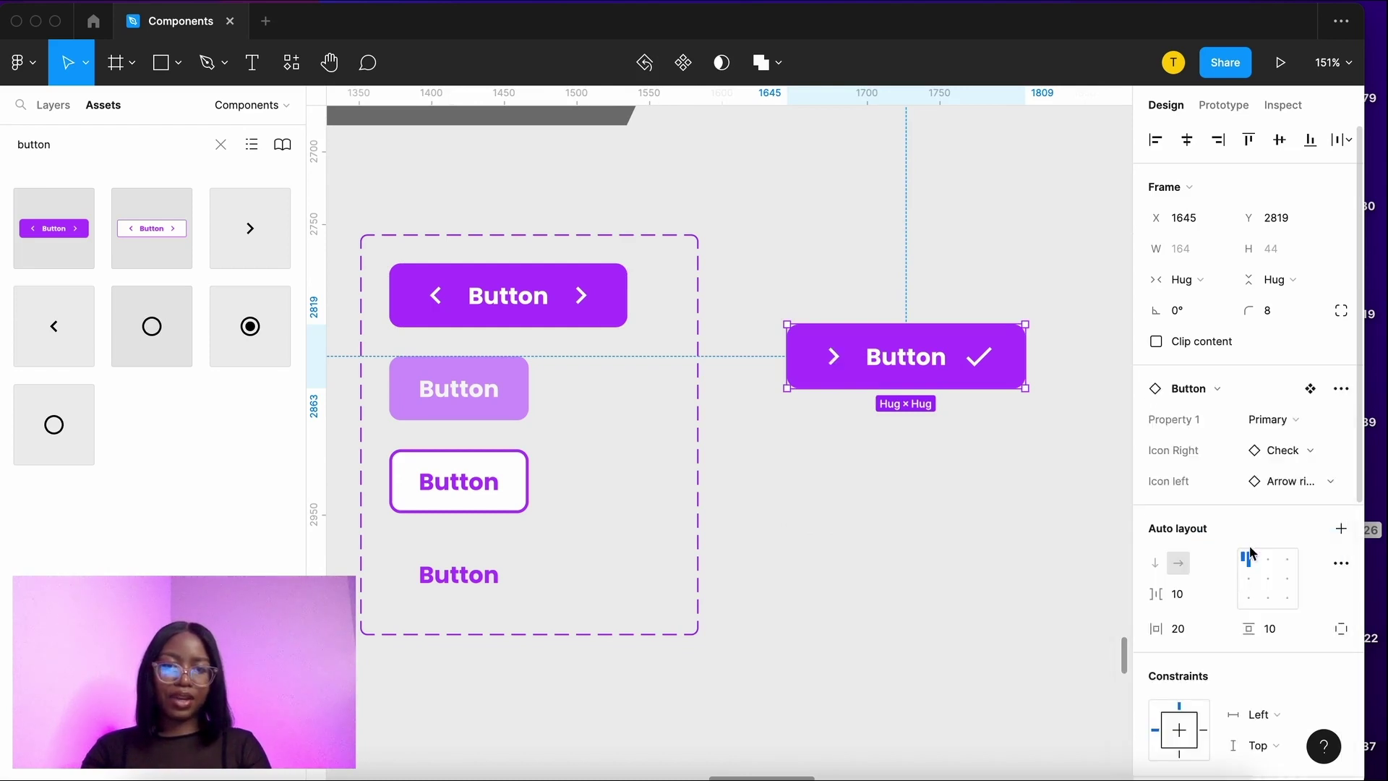
{"action": "left_click", "coordinate": [1305, 489]}
{"action": "left_click", "coordinate": [1244, 517]}
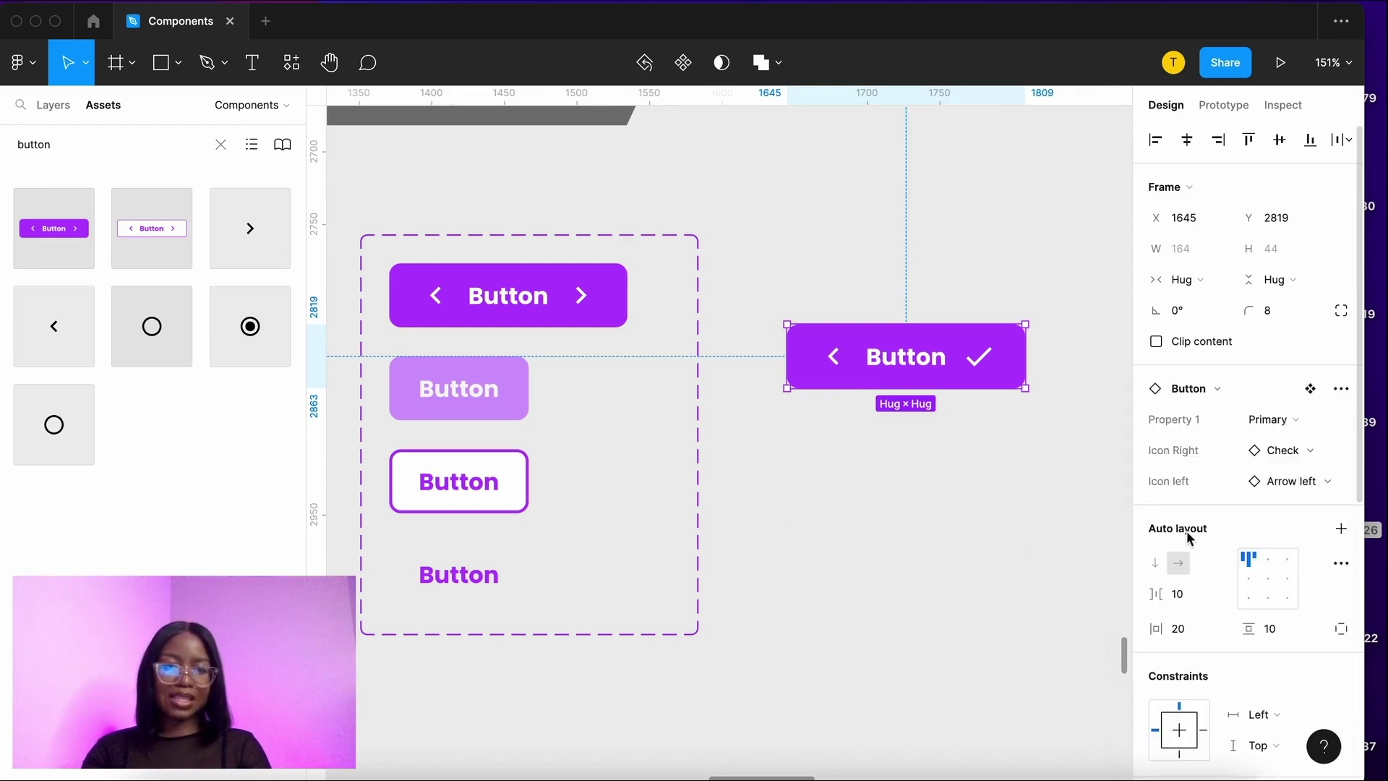
{"action": "left_click", "coordinate": [1027, 559]}
{"action": "left_click", "coordinate": [976, 372]}
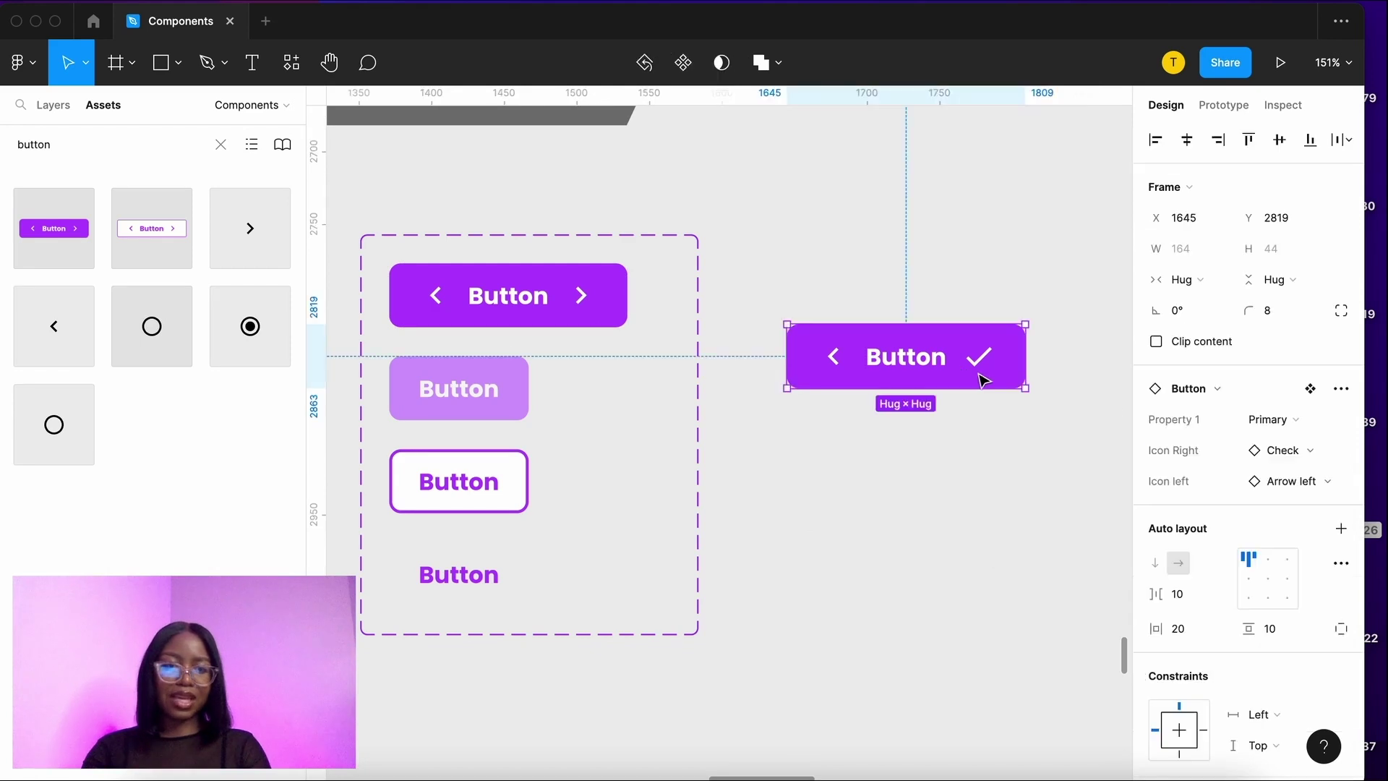
{"action": "left_click", "coordinate": [1282, 450]}
{"action": "left_click", "coordinate": [861, 512]}
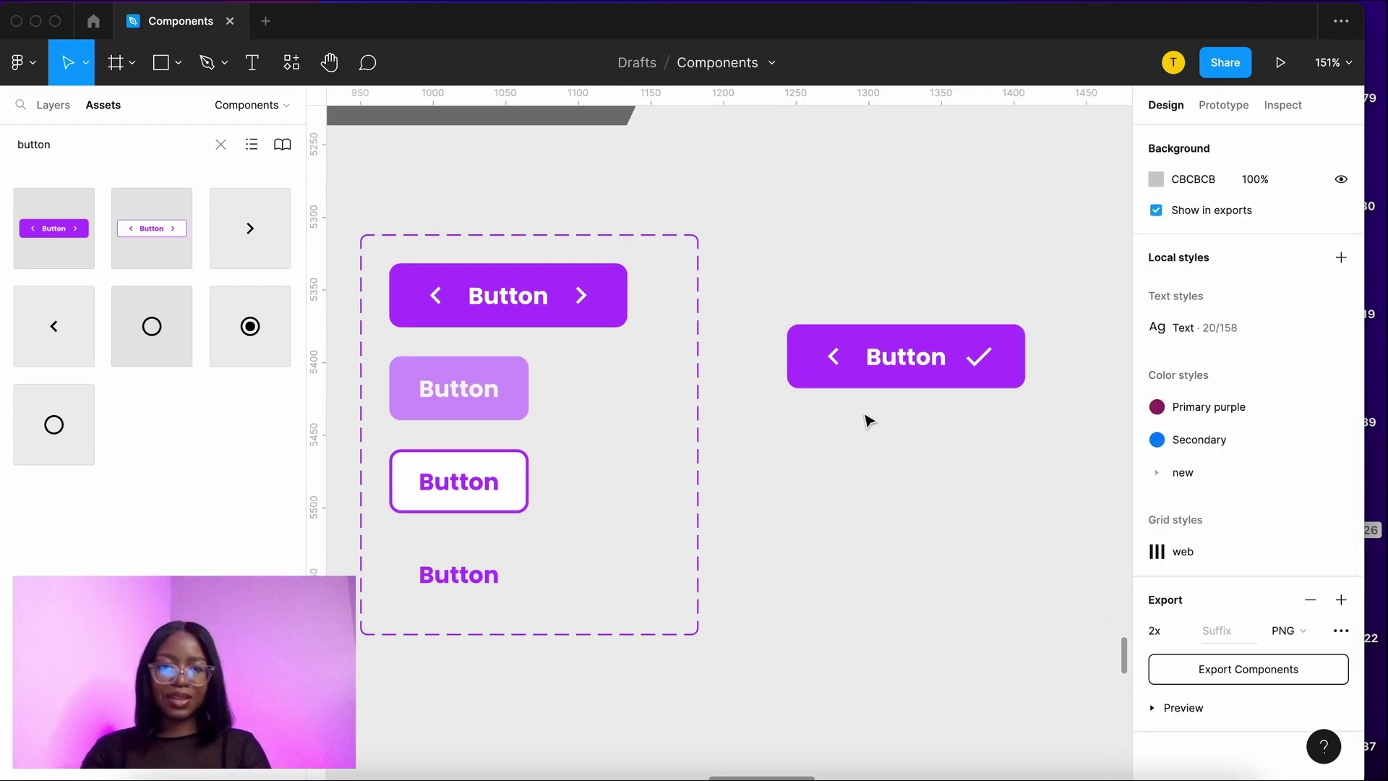
{"action": "left_click", "coordinate": [879, 374]}
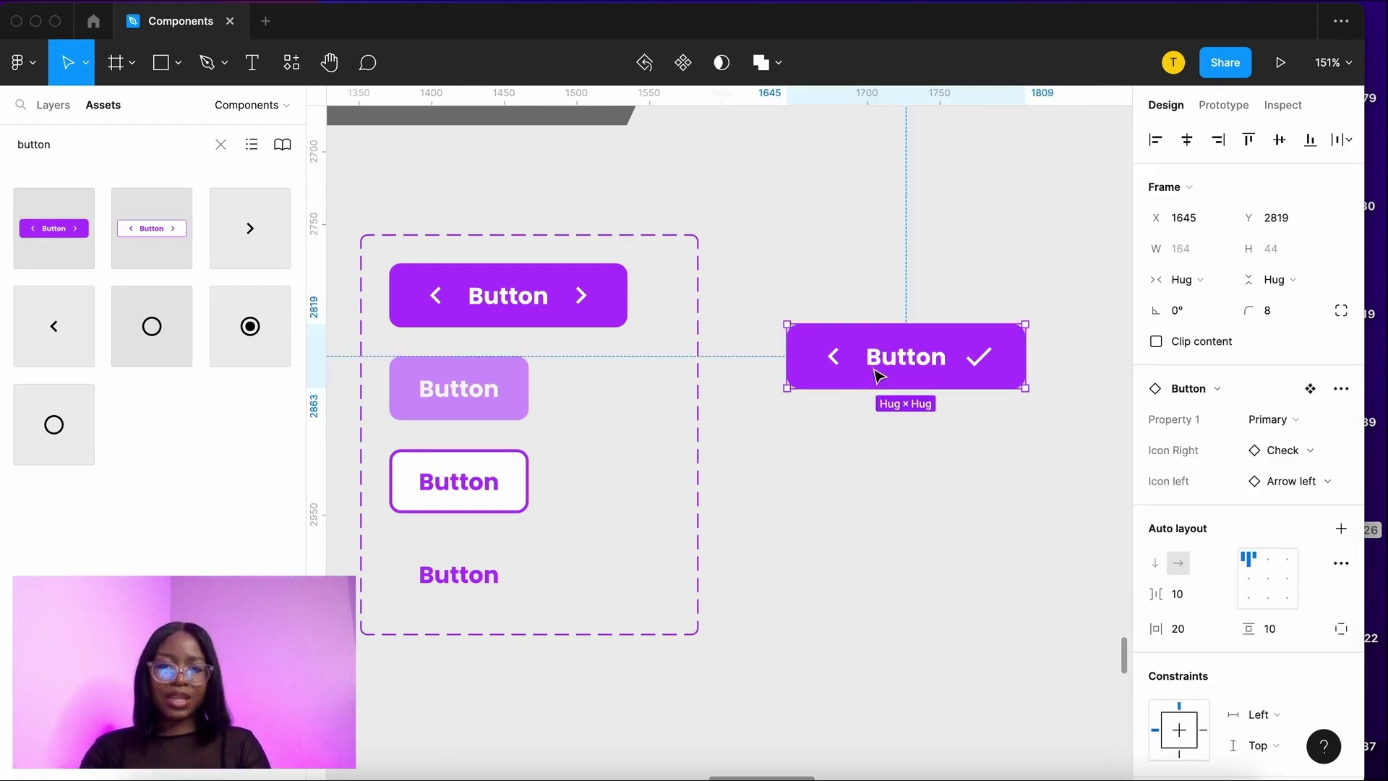
{"action": "key", "text": "alt+1"}
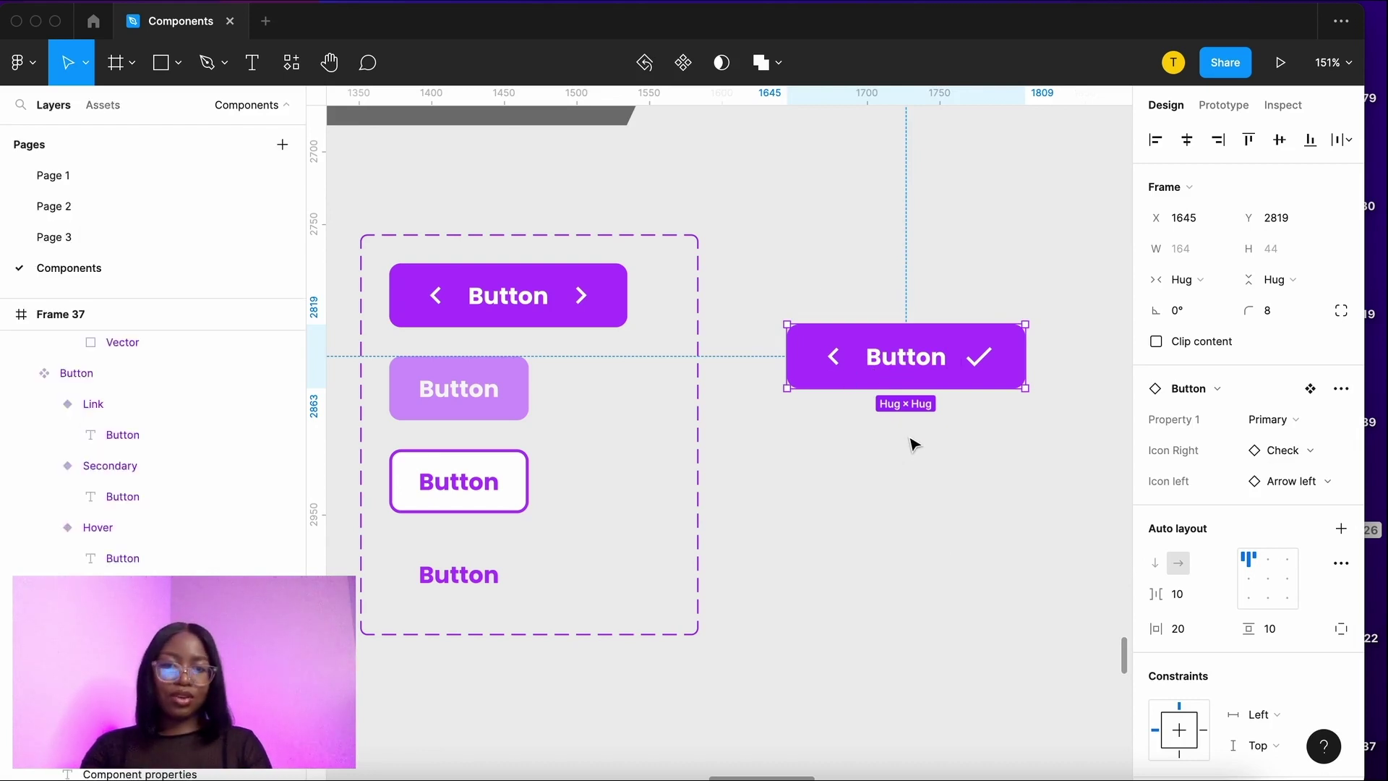
{"action": "left_click", "coordinate": [920, 354]}
{"action": "double_click", "coordinate": [979, 357]}
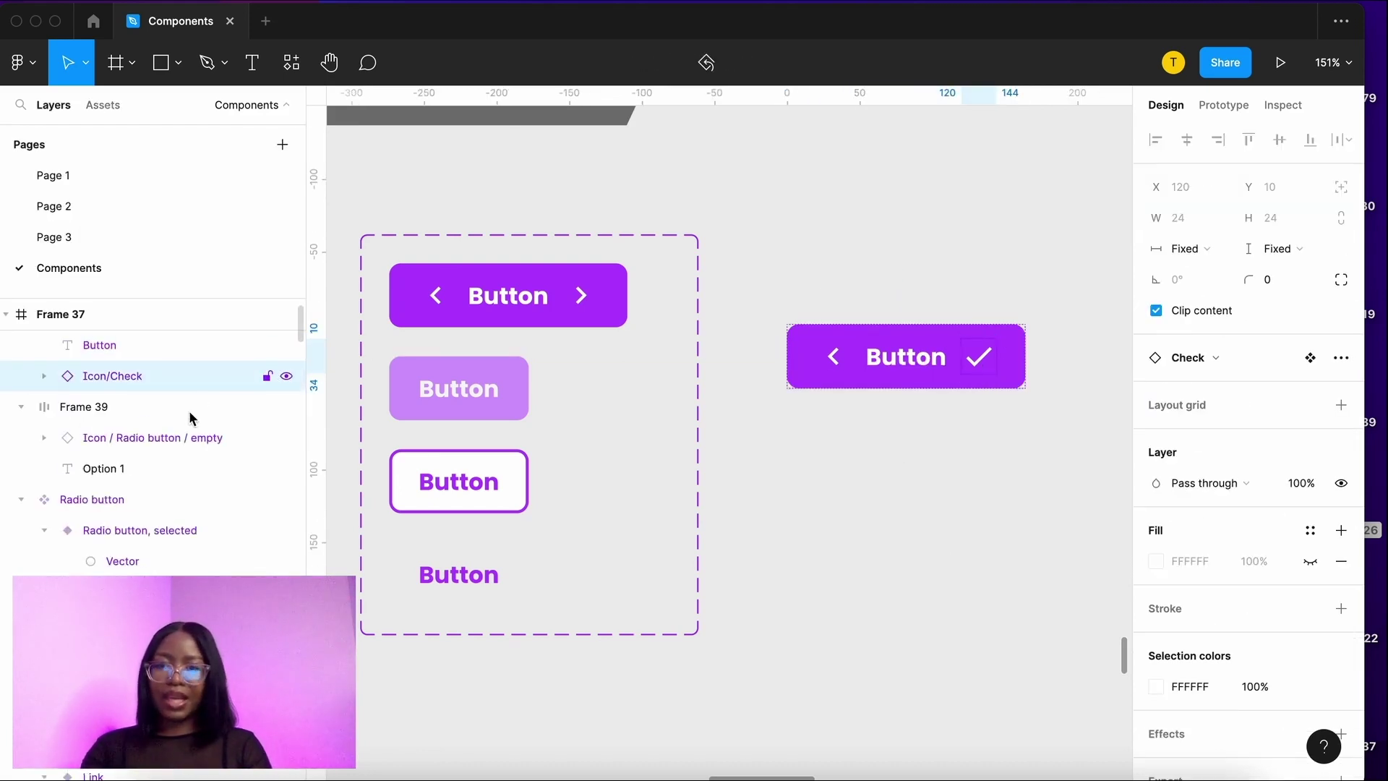
{"action": "left_click", "coordinate": [286, 376]}
{"action": "left_click", "coordinate": [286, 377]}
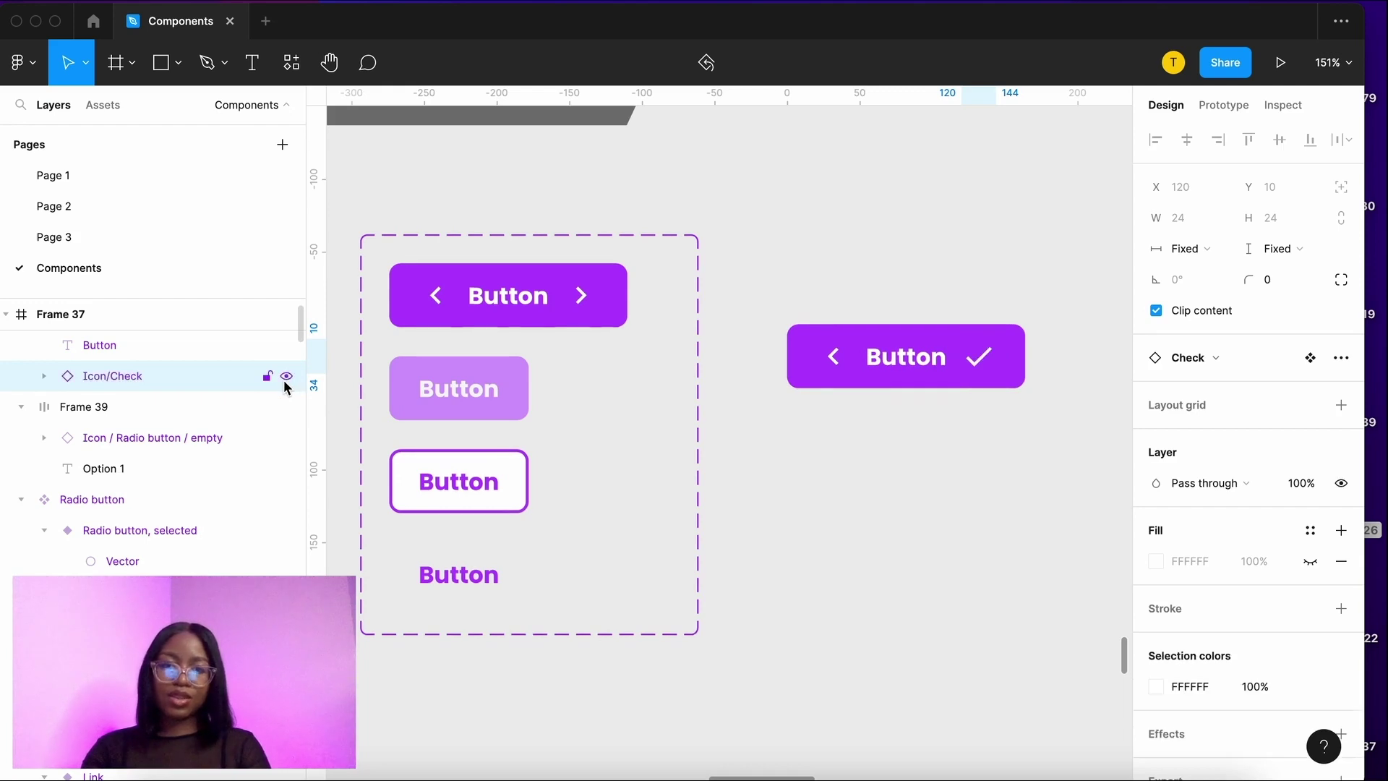
{"action": "key", "text": "Escape"}
{"action": "left_click", "coordinate": [960, 362]}
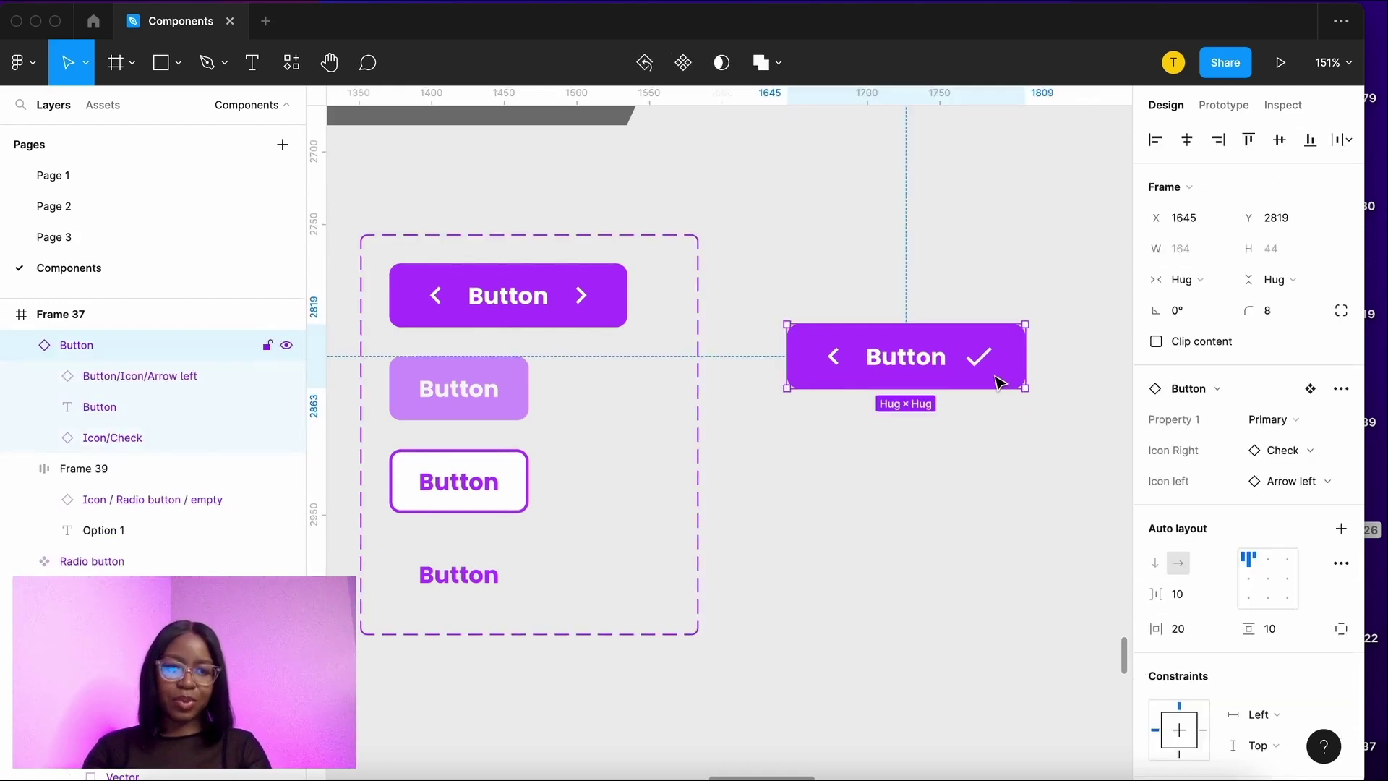
{"action": "left_click", "coordinate": [1000, 377], "text": "ctrl"}
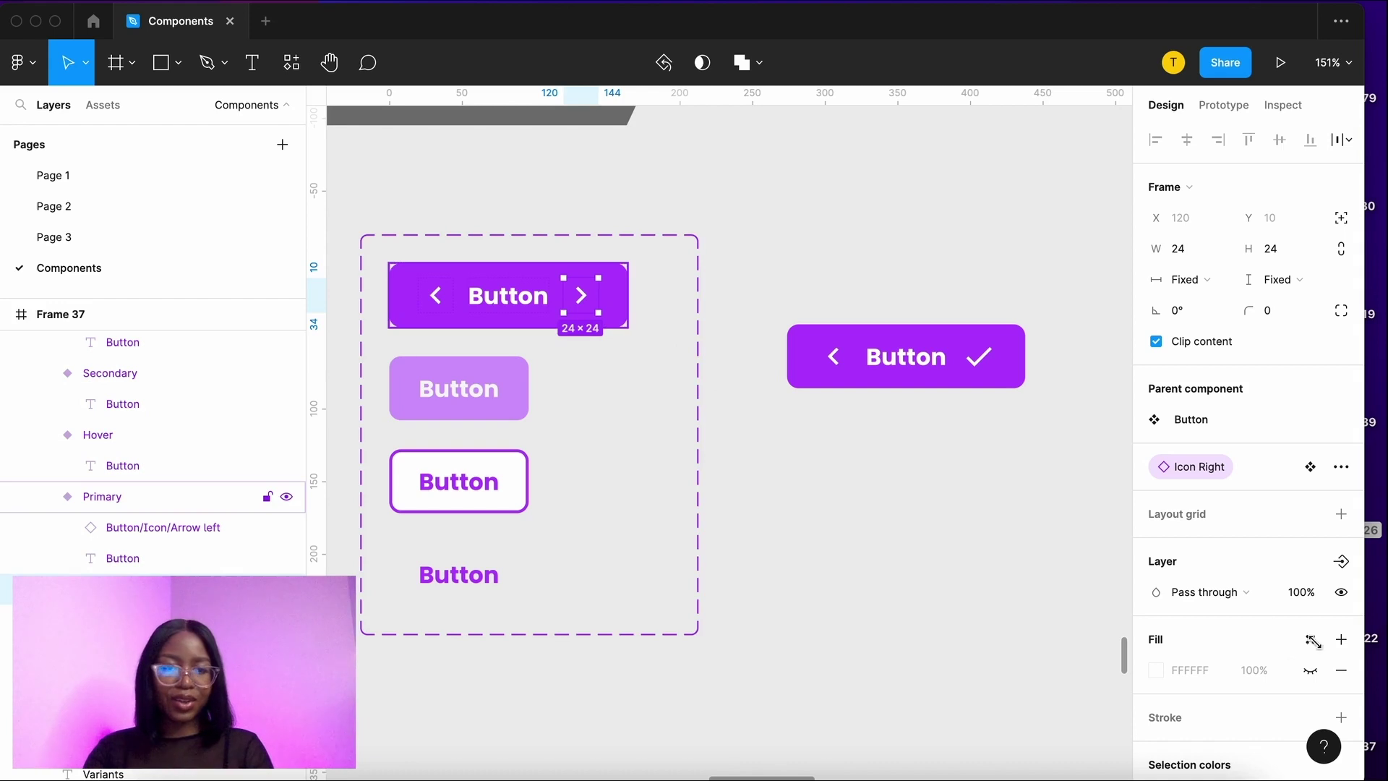
Step: Toggle the Primary button's right arrow visibility off and on twice
{"action": "left_click", "coordinate": [1341, 593]}
{"action": "left_click", "coordinate": [1341, 593]}
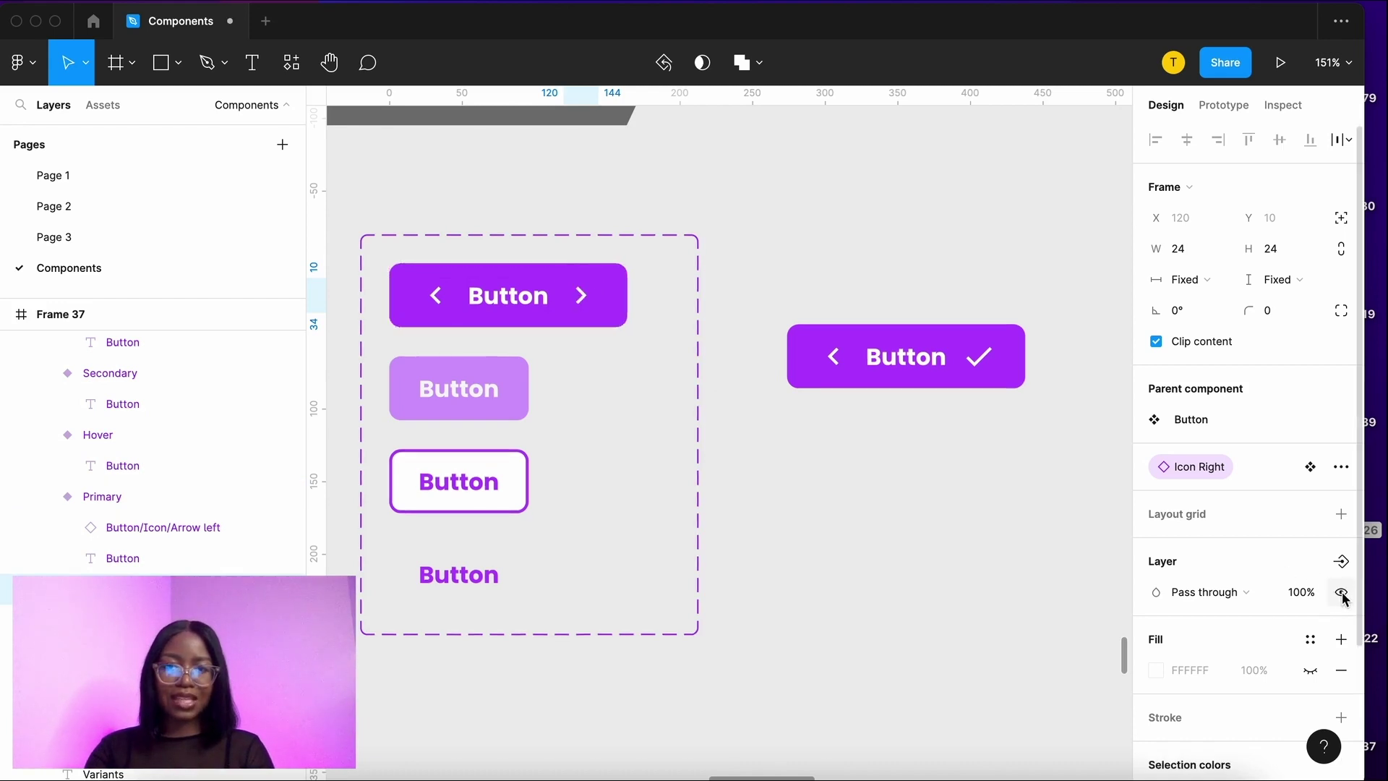
{"action": "left_click", "coordinate": [1341, 593]}
{"action": "left_click", "coordinate": [1341, 593]}
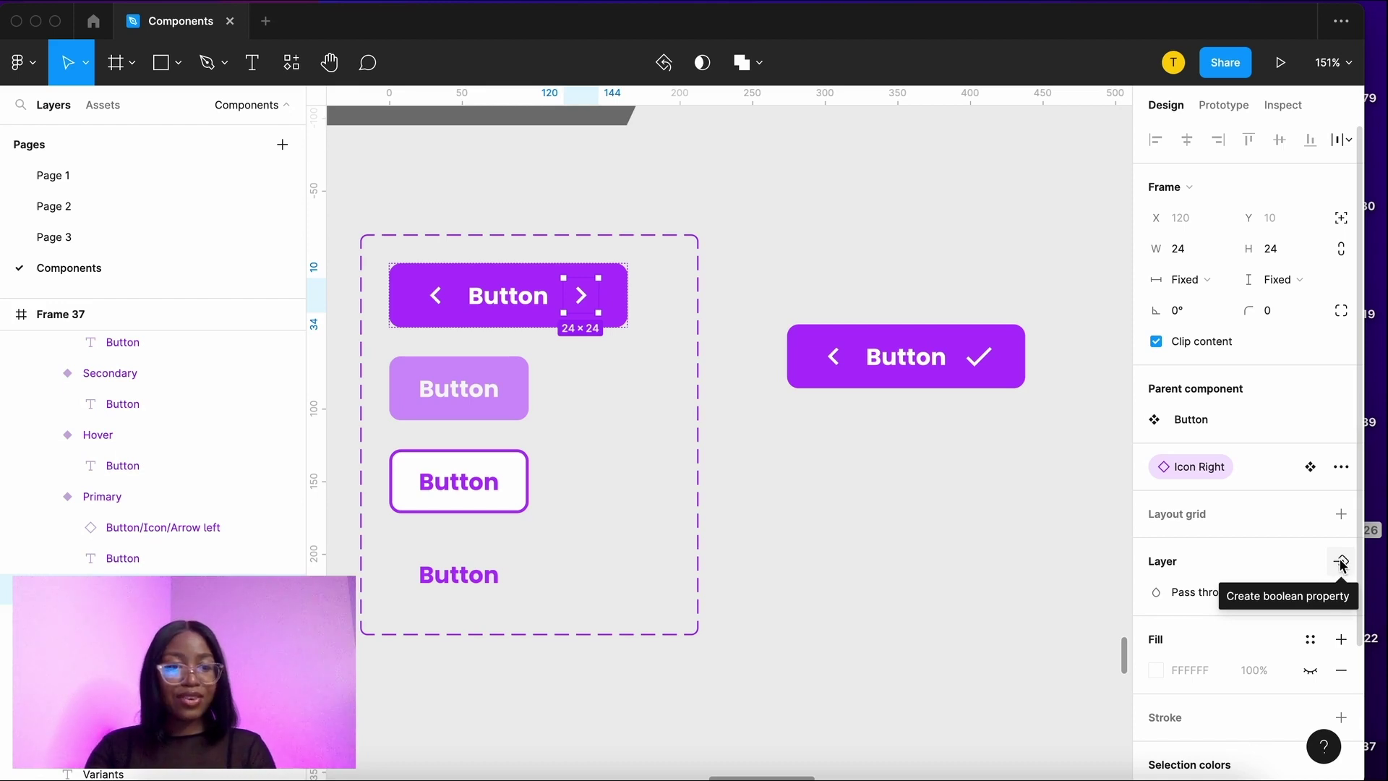
Step: Create a boolean property named 'Arrow right', defaulting to True, for the right arrow
{"action": "left_click", "coordinate": [1341, 561]}
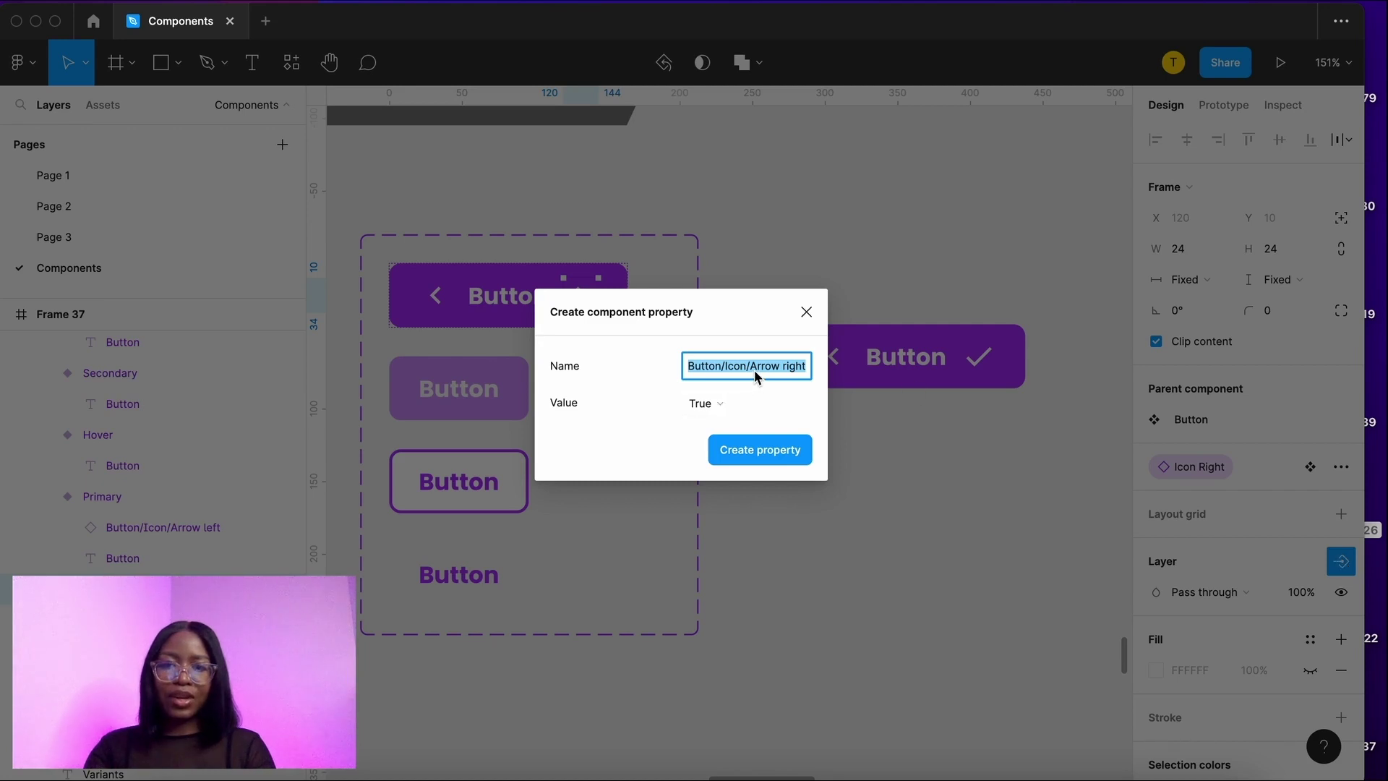
{"action": "key", "text": "Home"}
{"action": "type", "text": "Show"}
{"action": "left_click_drag", "start_coordinate": [743, 363], "coordinate": [647, 359]}
{"action": "key", "text": "BackSpace"}
{"action": "left_click", "coordinate": [723, 409]}
{"action": "left_click", "coordinate": [729, 411]}
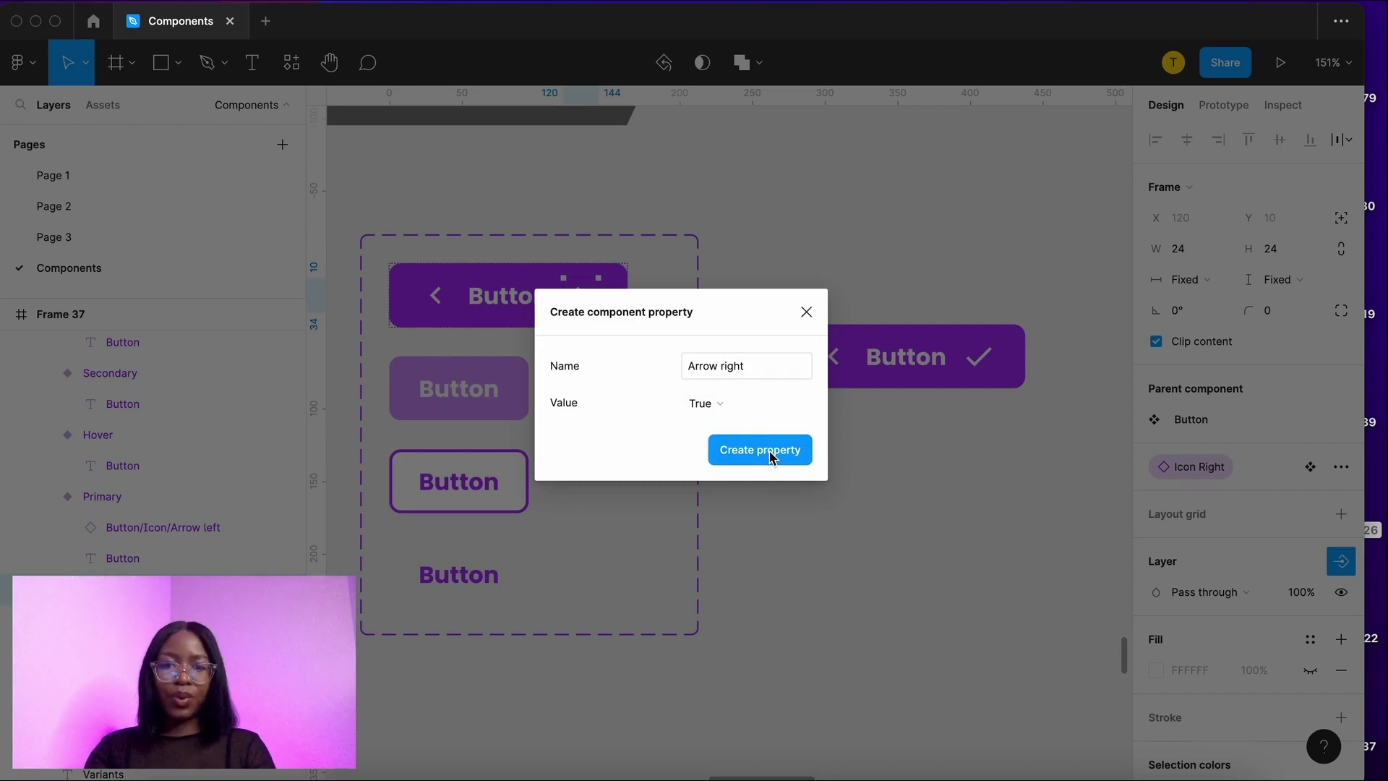
{"action": "left_click", "coordinate": [770, 453]}
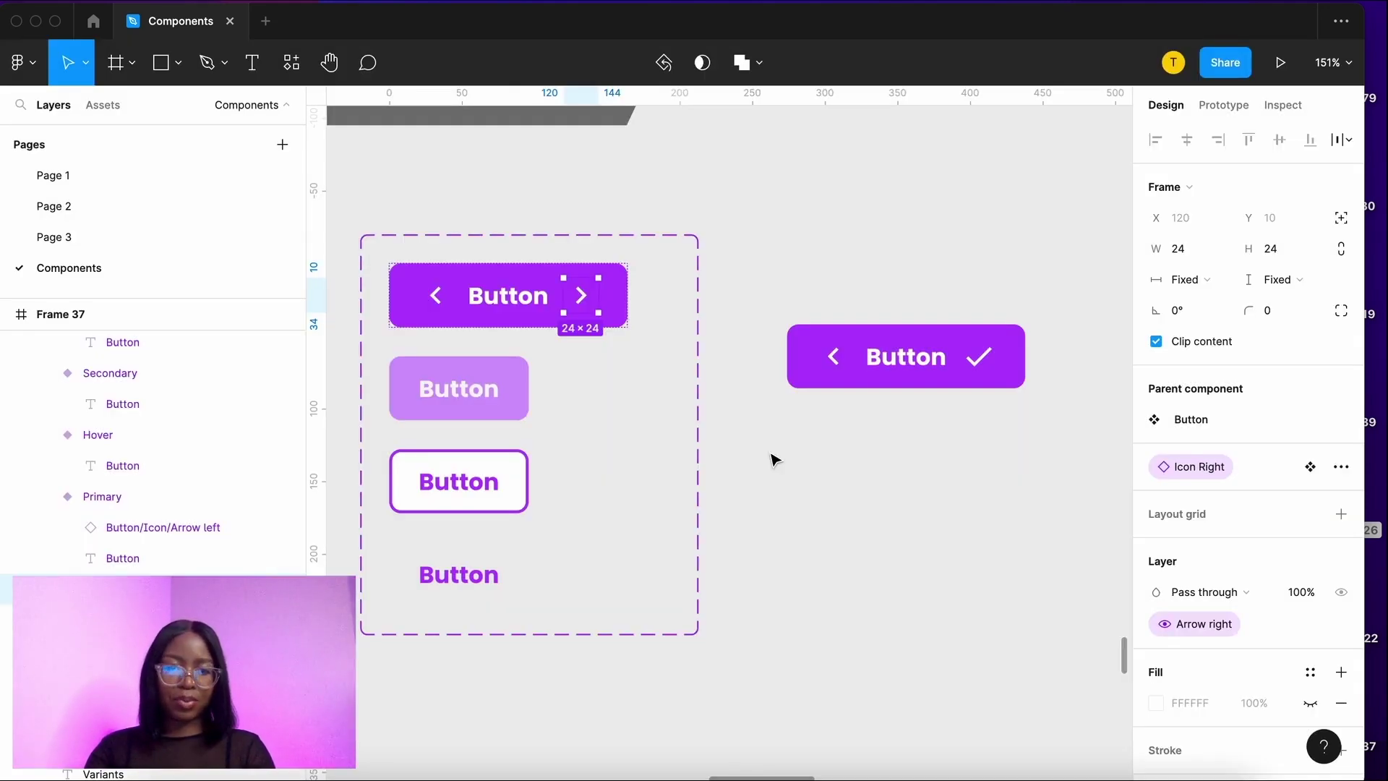
Step: Bind the Primary button's left arrow visibility to a new boolean property, 'Icon left2'
{"action": "left_click", "coordinate": [488, 297]}
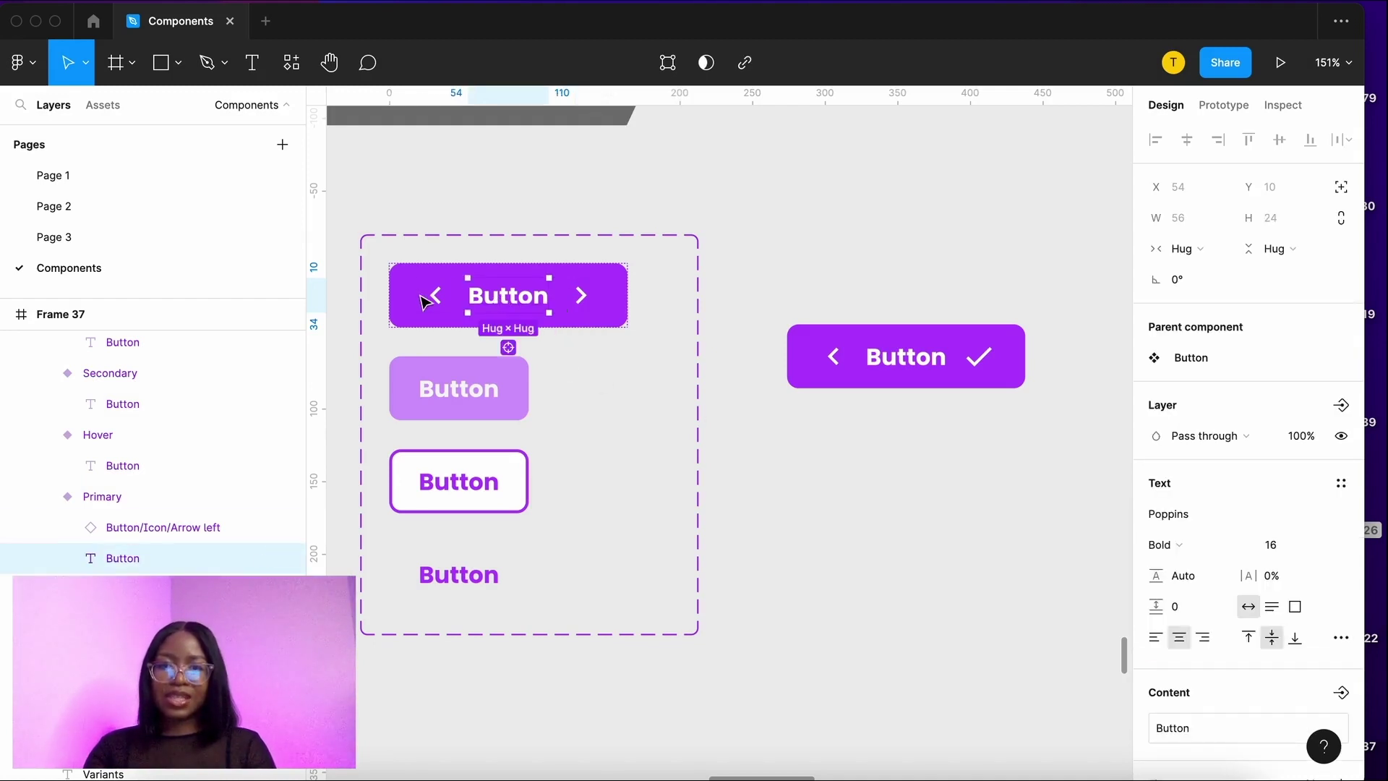
{"action": "left_click", "coordinate": [418, 294]}
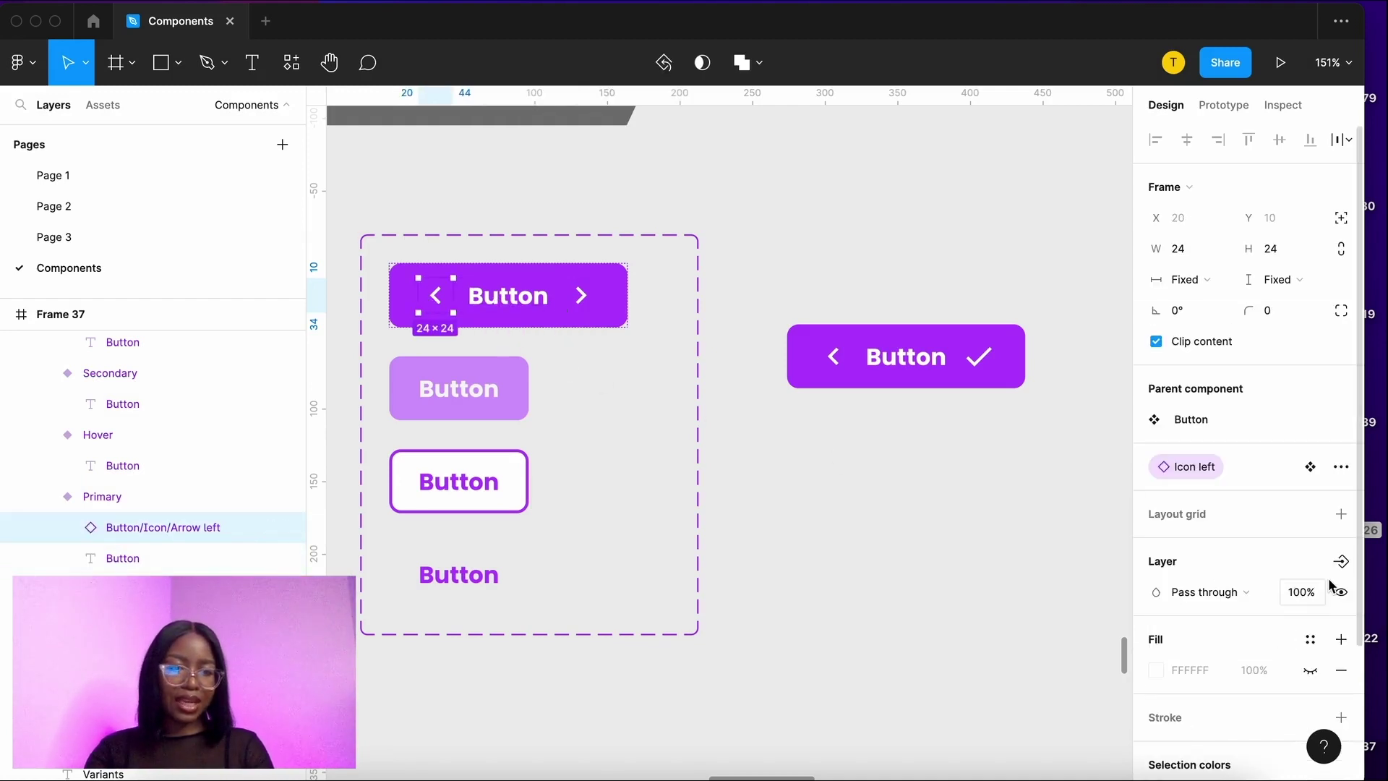
{"action": "left_click", "coordinate": [1342, 561]}
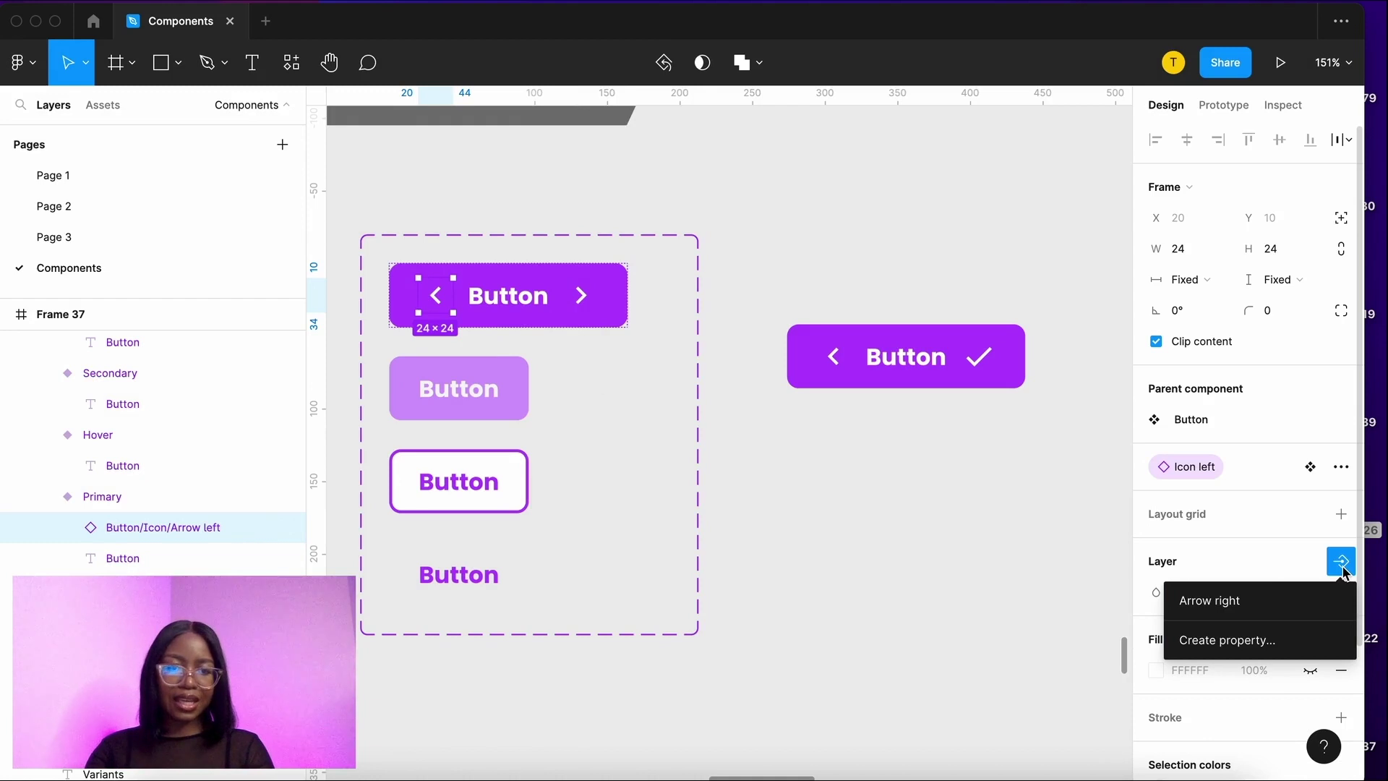
{"action": "left_click", "coordinate": [1272, 633]}
{"action": "left_click", "coordinate": [780, 371]}
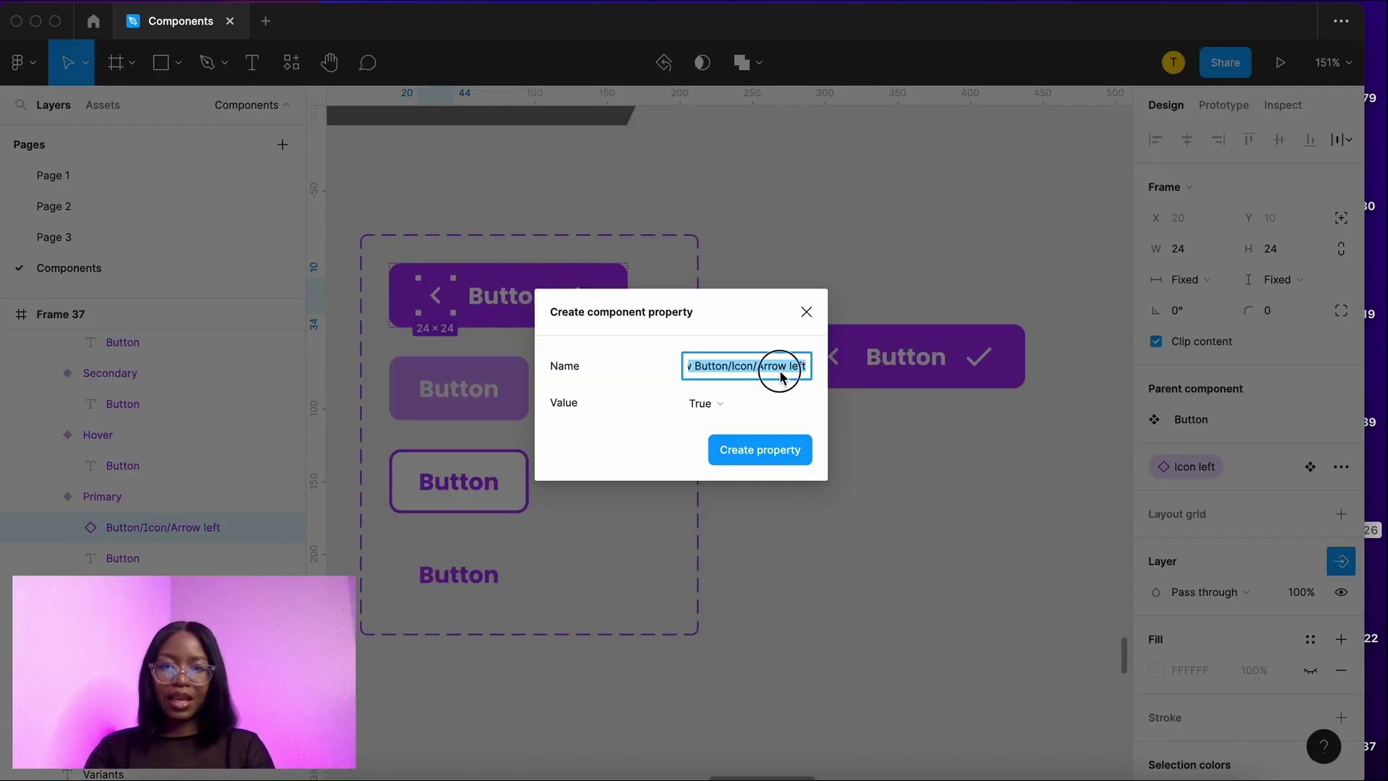
{"action": "left_click", "coordinate": [789, 368]}
{"action": "key", "text": "super+BackSpace"}
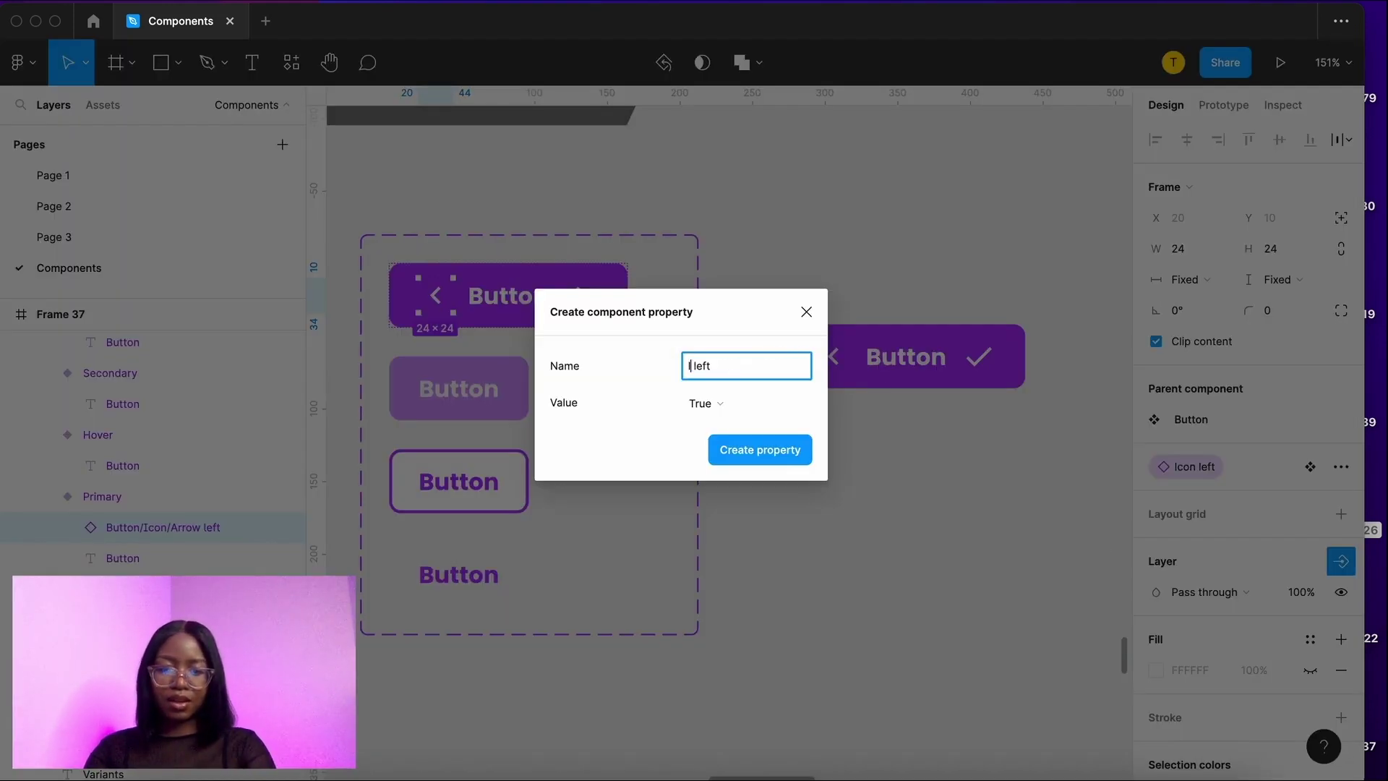
{"action": "type", "text": "Icon"}
{"action": "left_click", "coordinate": [774, 453]}
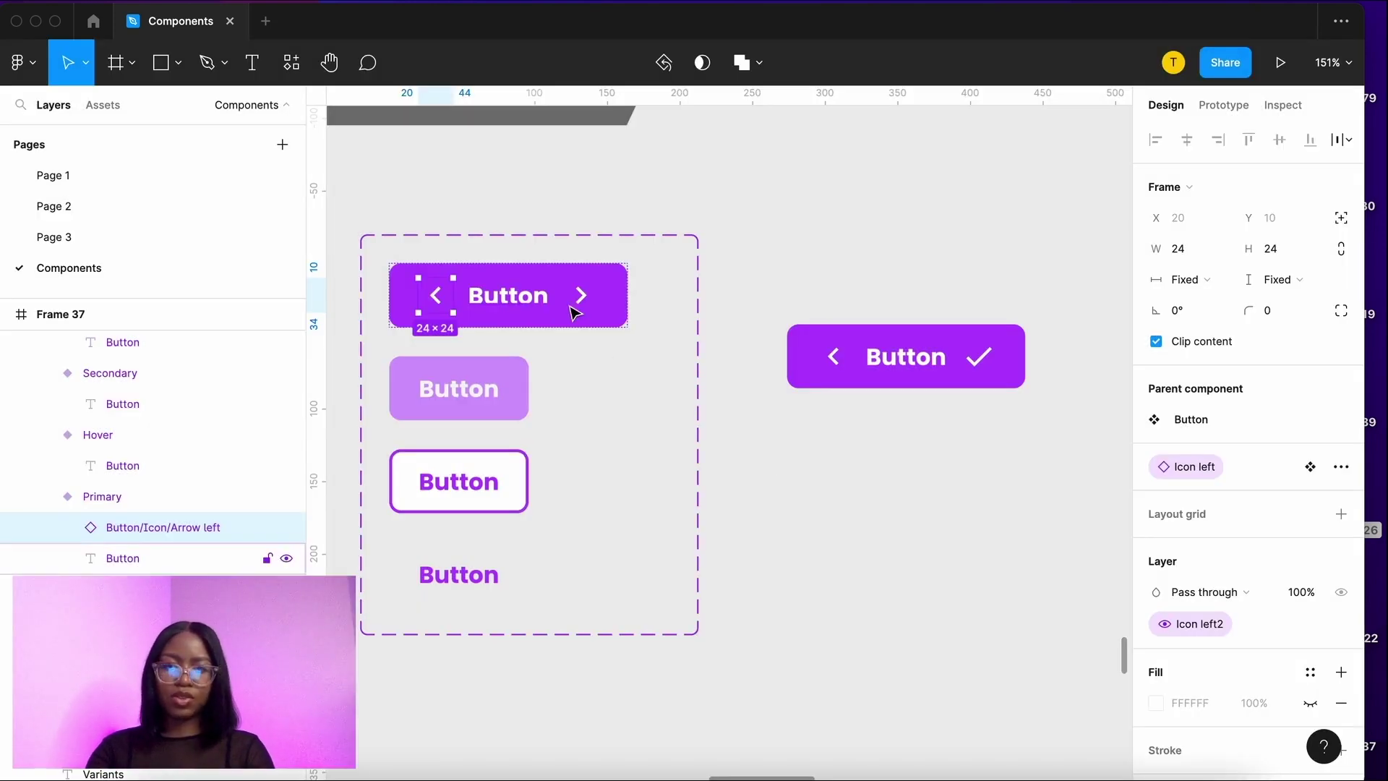
{"action": "left_click", "coordinate": [855, 365]}
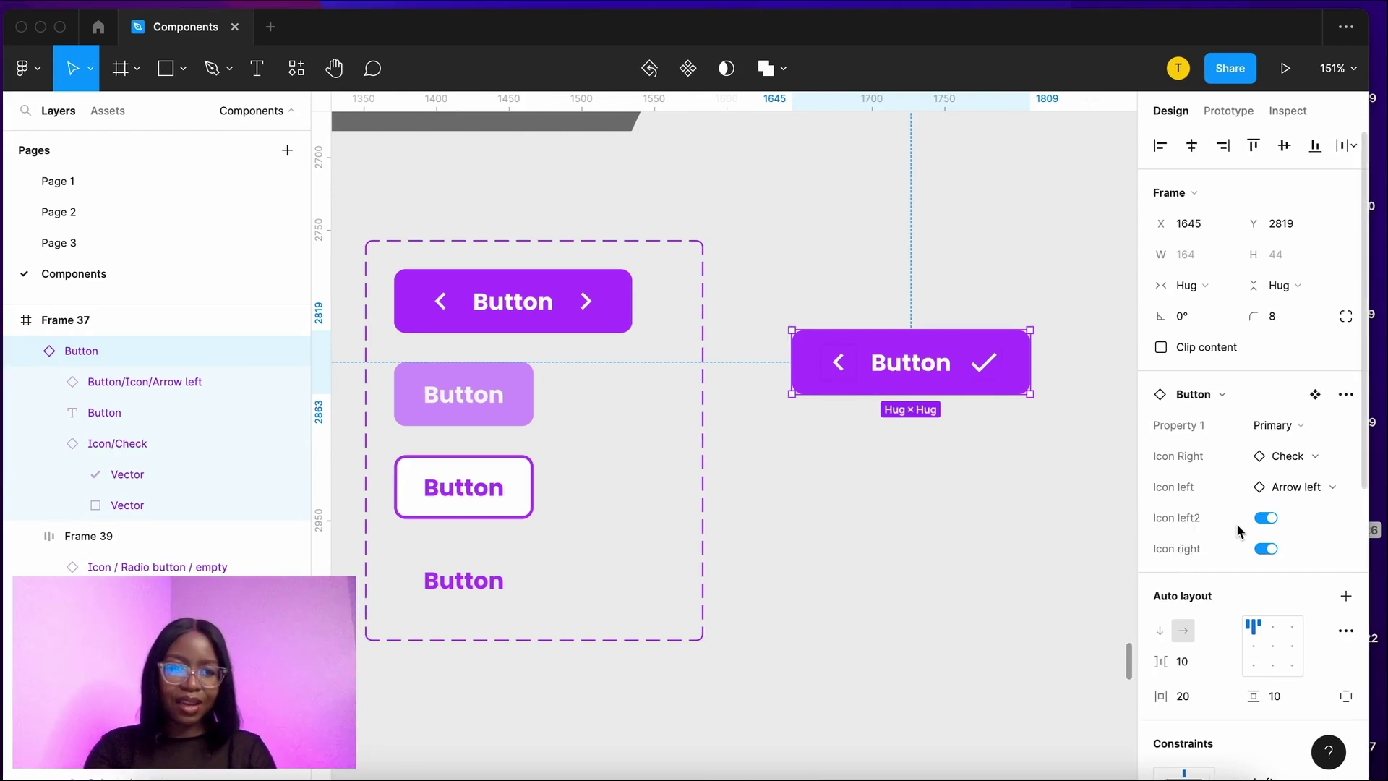
{"action": "left_click", "coordinate": [1266, 518]}
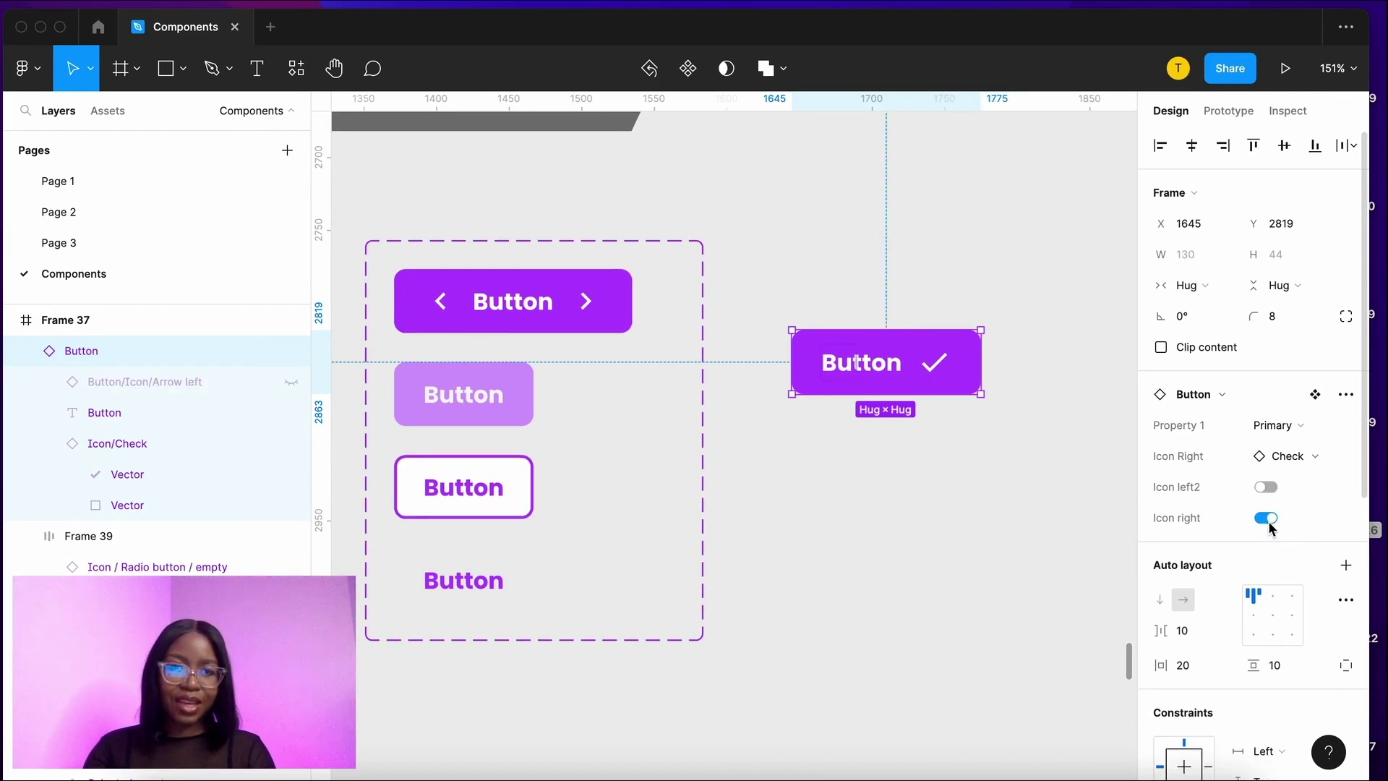
{"action": "left_click", "coordinate": [1265, 518]}
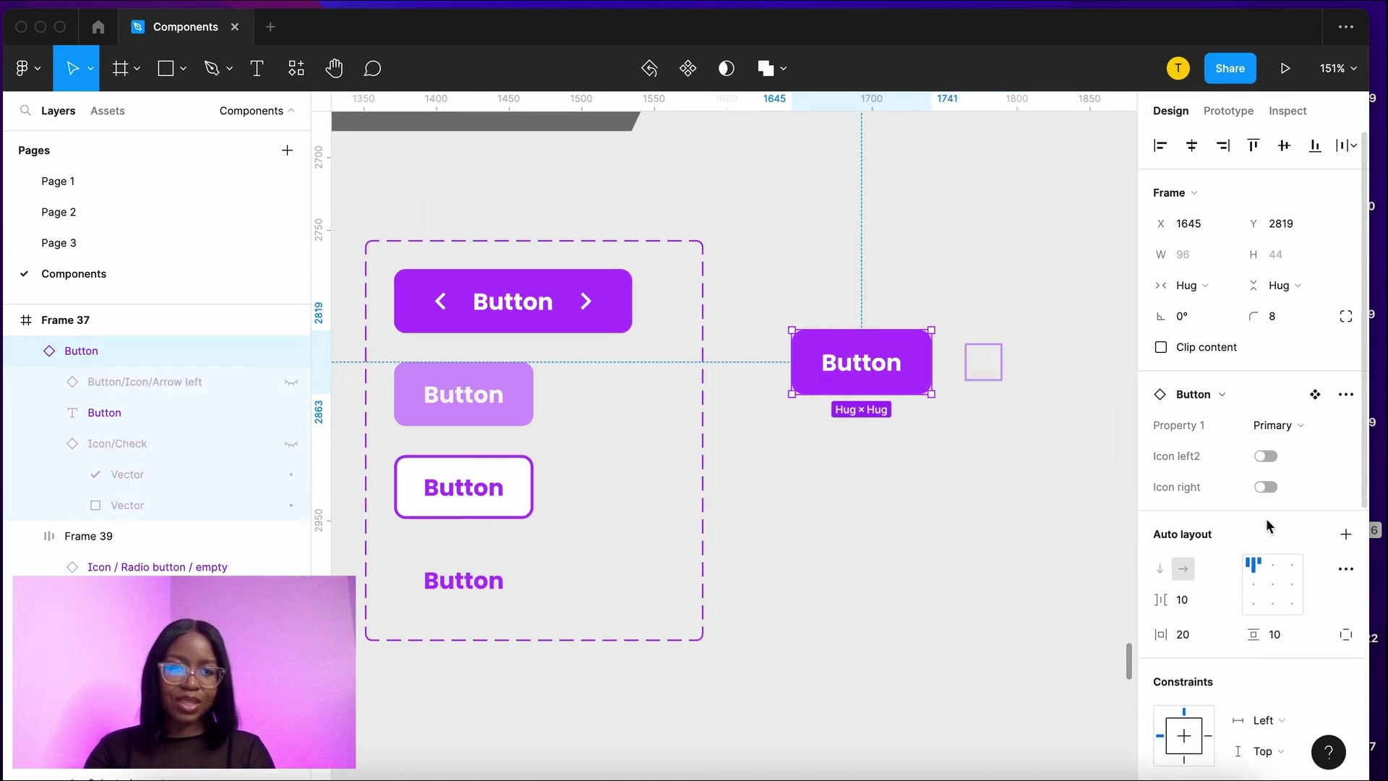
{"action": "left_click", "coordinate": [1270, 486]}
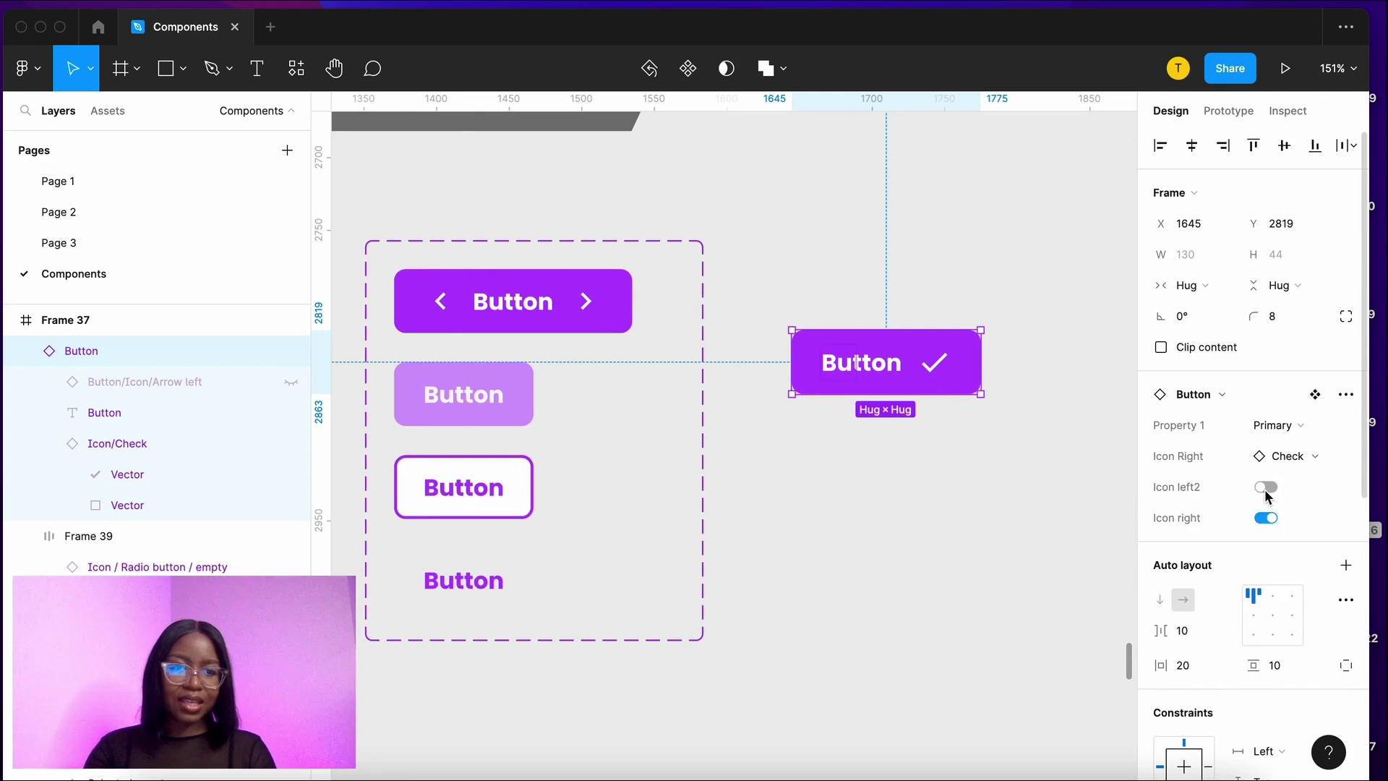
{"action": "left_click", "coordinate": [1265, 487]}
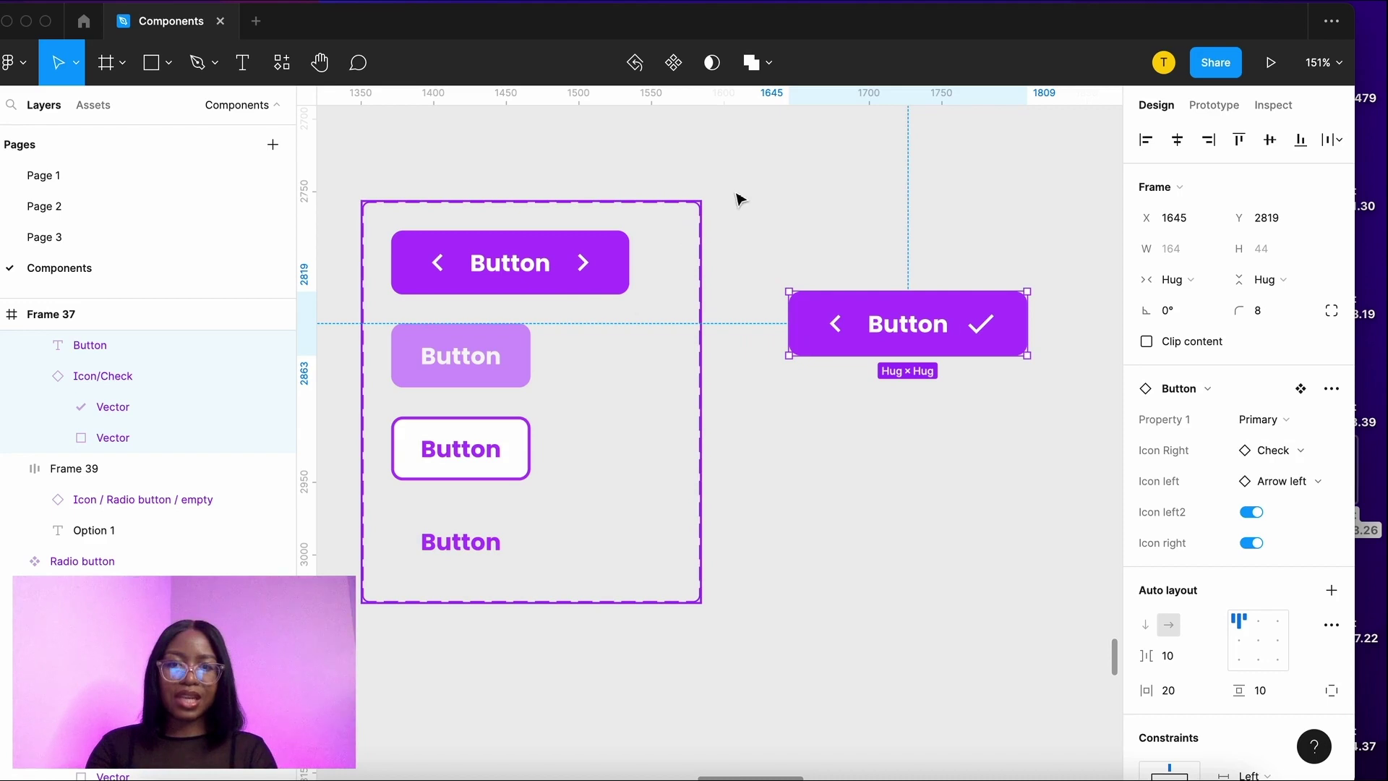
Step: Move the Icon right toggle directly above Icon Right in the Button set's property list
{"action": "left_click", "coordinate": [660, 215]}
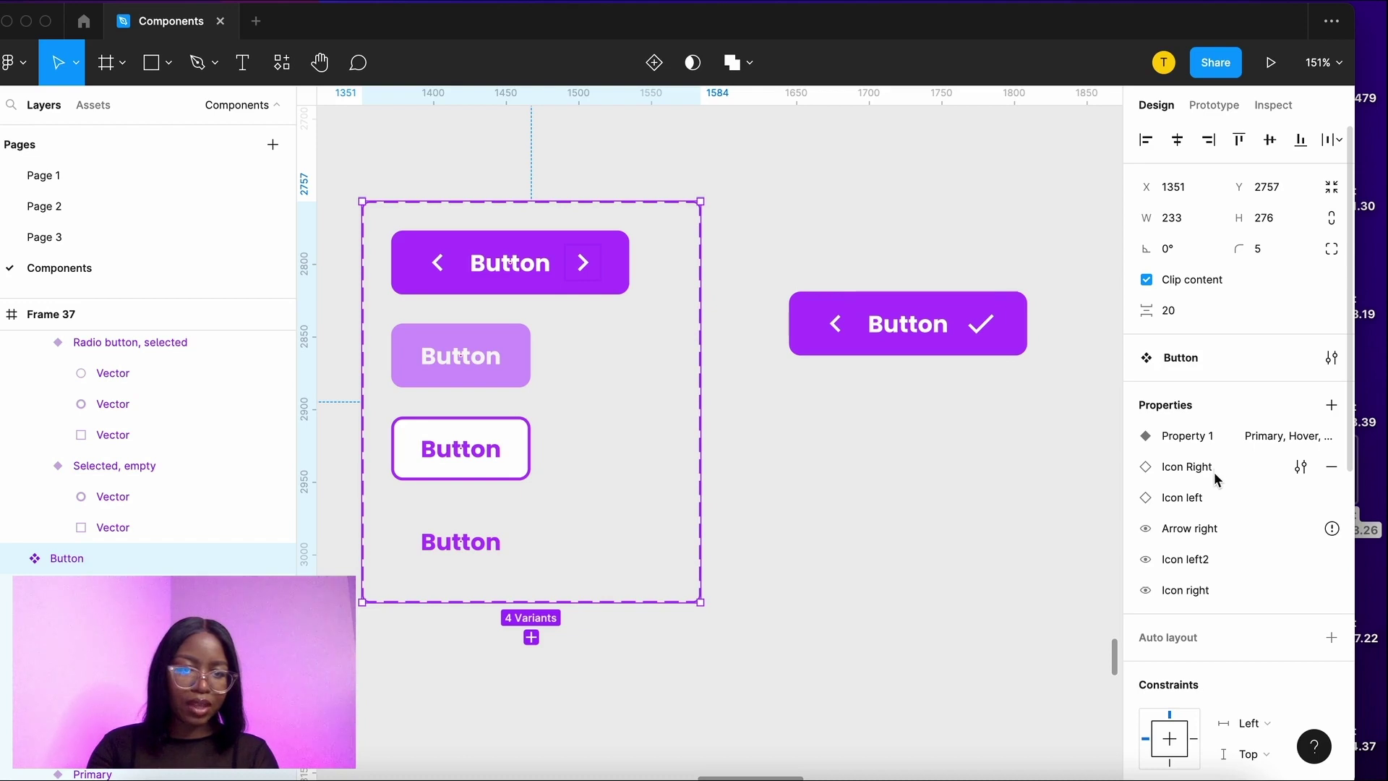
{"action": "left_click_drag", "start_coordinate": [1206, 590], "coordinate": [1216, 456]}
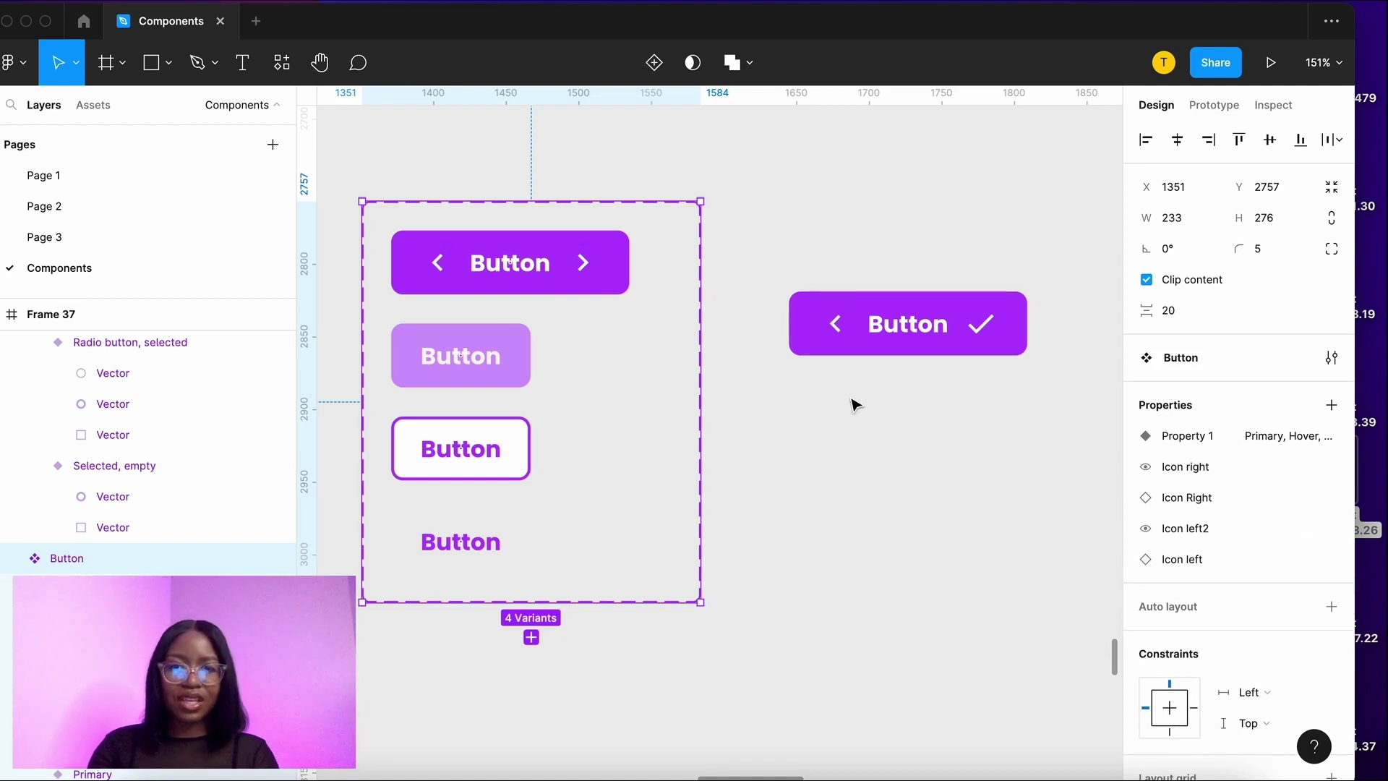
{"action": "left_click", "coordinate": [875, 400]}
{"action": "left_click", "coordinate": [918, 340]}
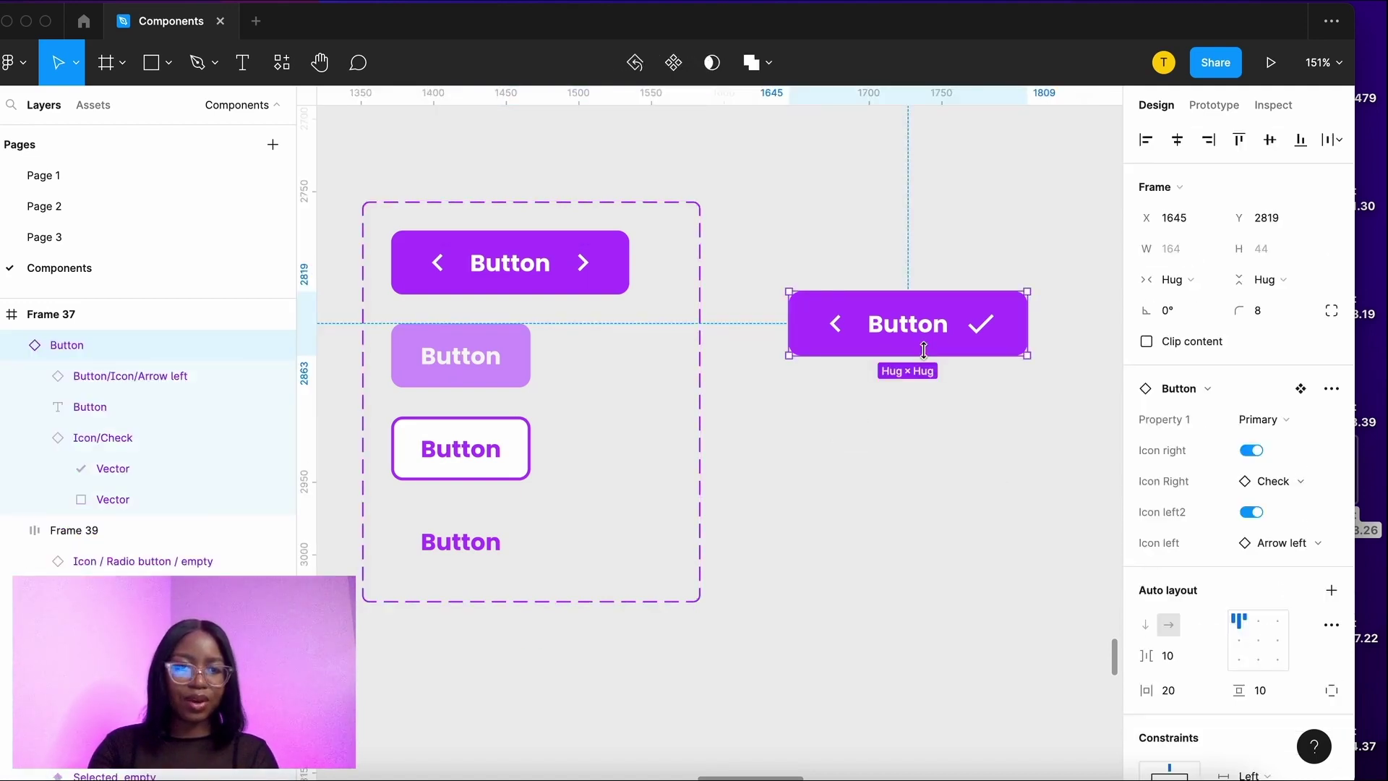
Step: Hide the button's left icon and try the shopping bag as its right icon
{"action": "left_click", "coordinate": [1254, 451]}
{"action": "left_click", "coordinate": [1255, 453]}
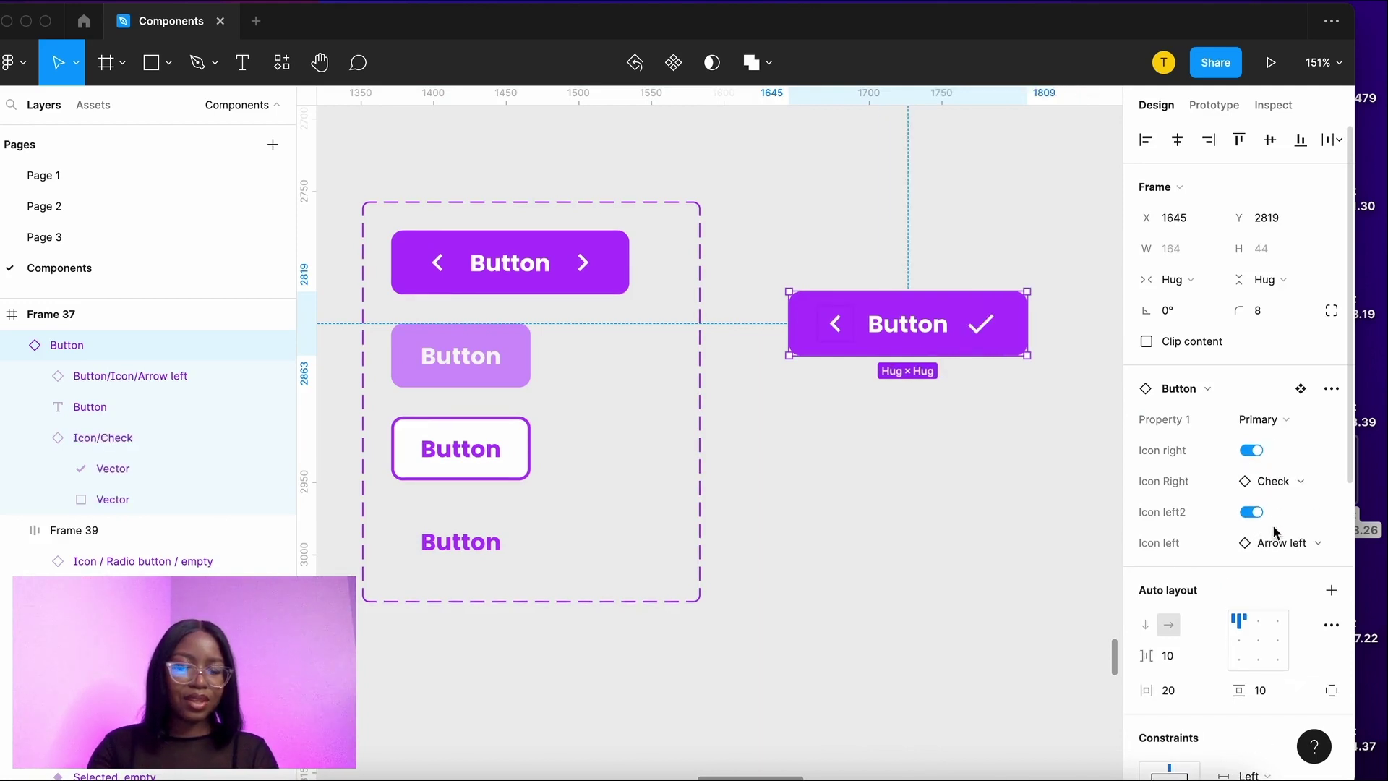
{"action": "left_click", "coordinate": [1254, 512]}
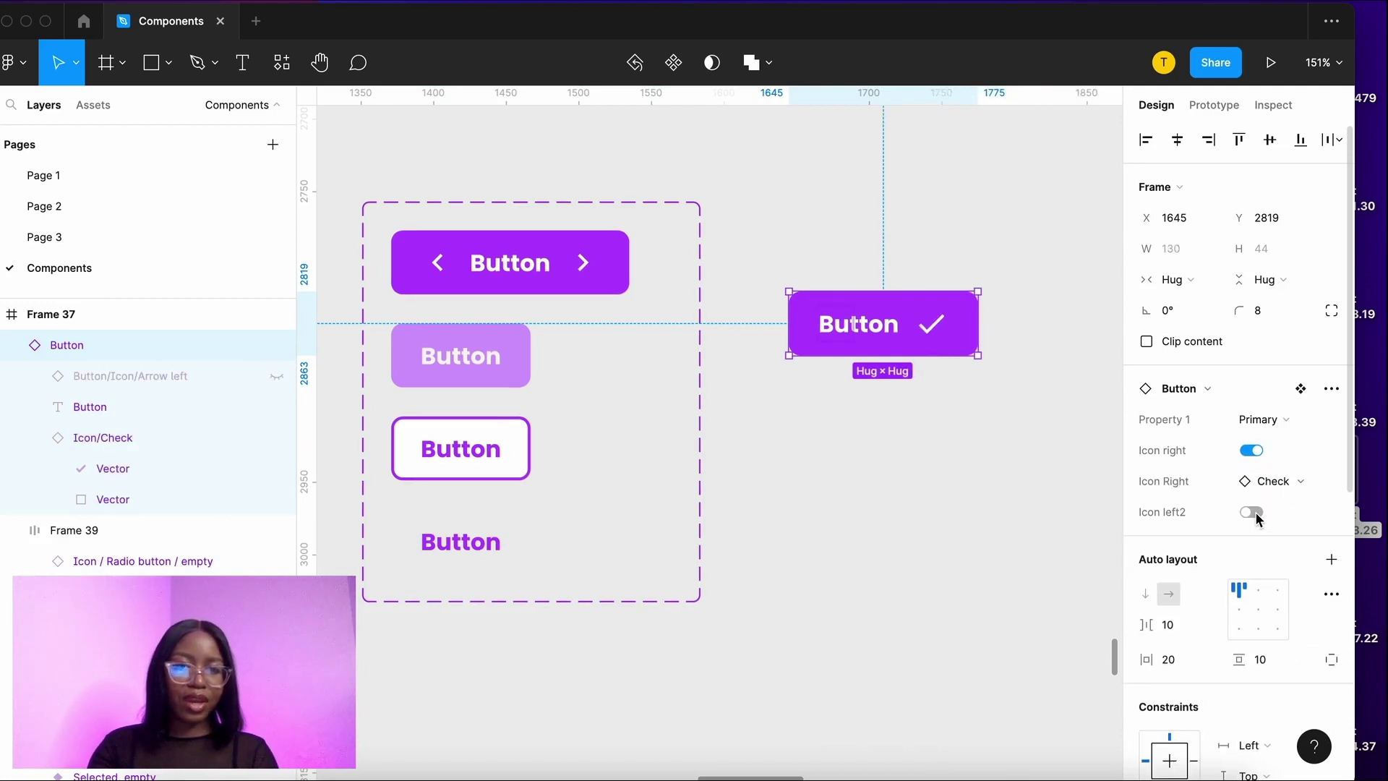
{"action": "left_click", "coordinate": [1291, 484]}
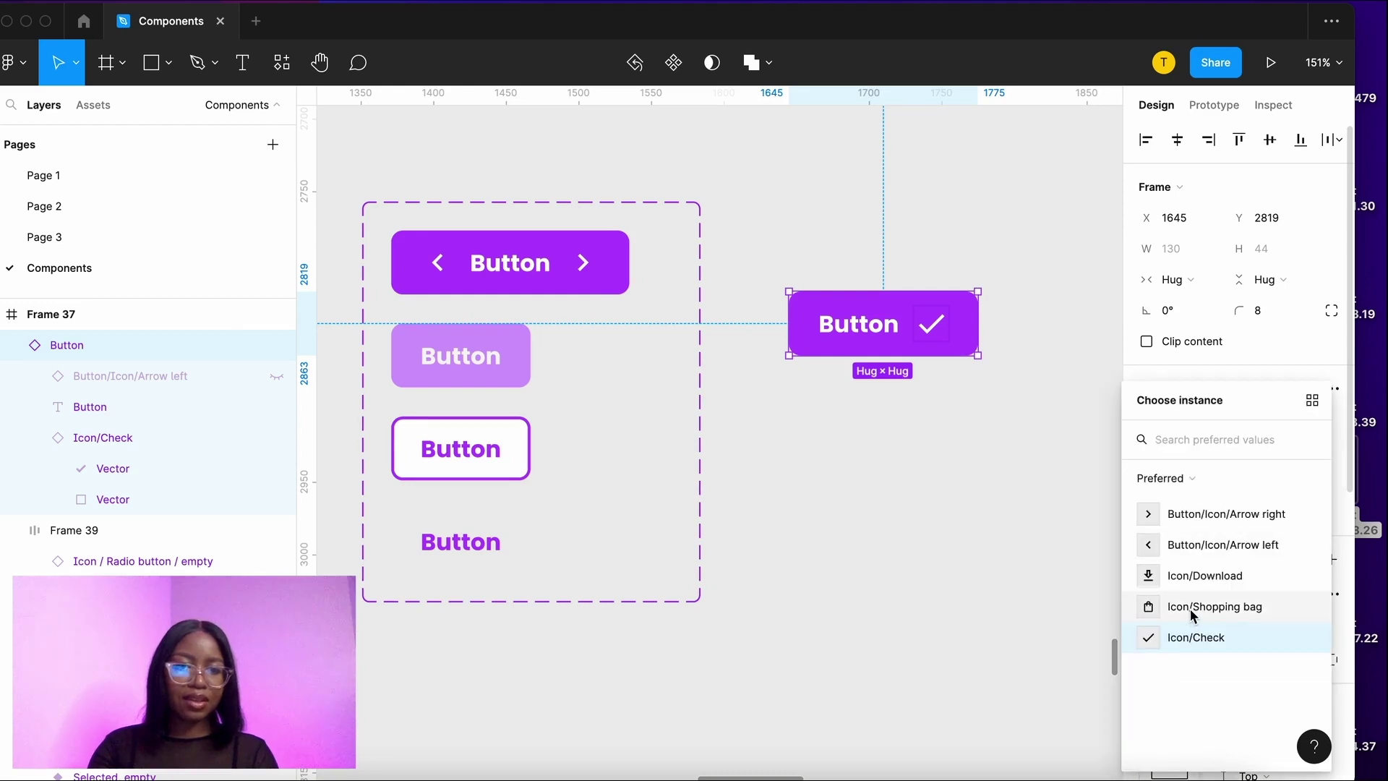
{"action": "left_click", "coordinate": [1190, 608]}
Step: Search 'icon' in Local components and swap the right icon to icon / Check box / selected
{"action": "left_click", "coordinate": [1292, 483]}
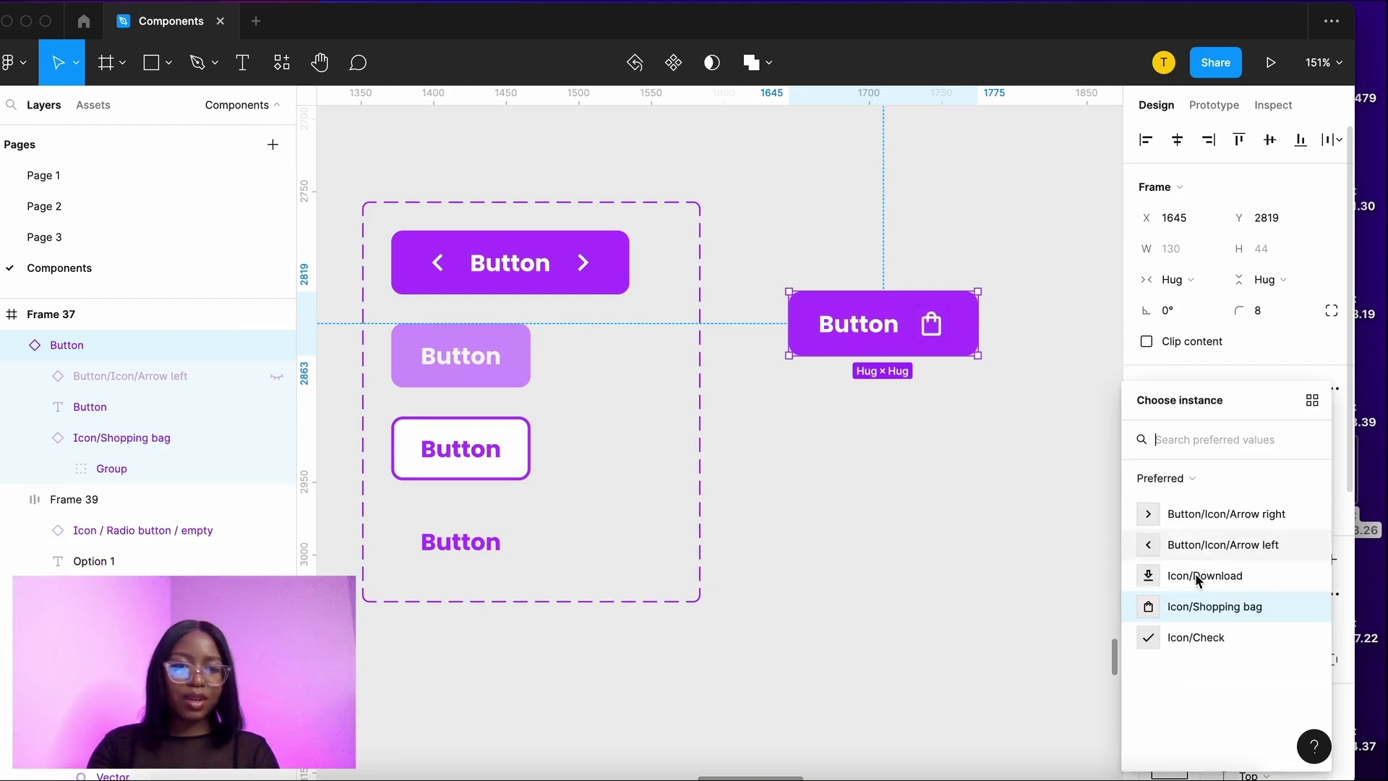
{"action": "left_click", "coordinate": [1189, 438]}
{"action": "type", "text": "icon"}
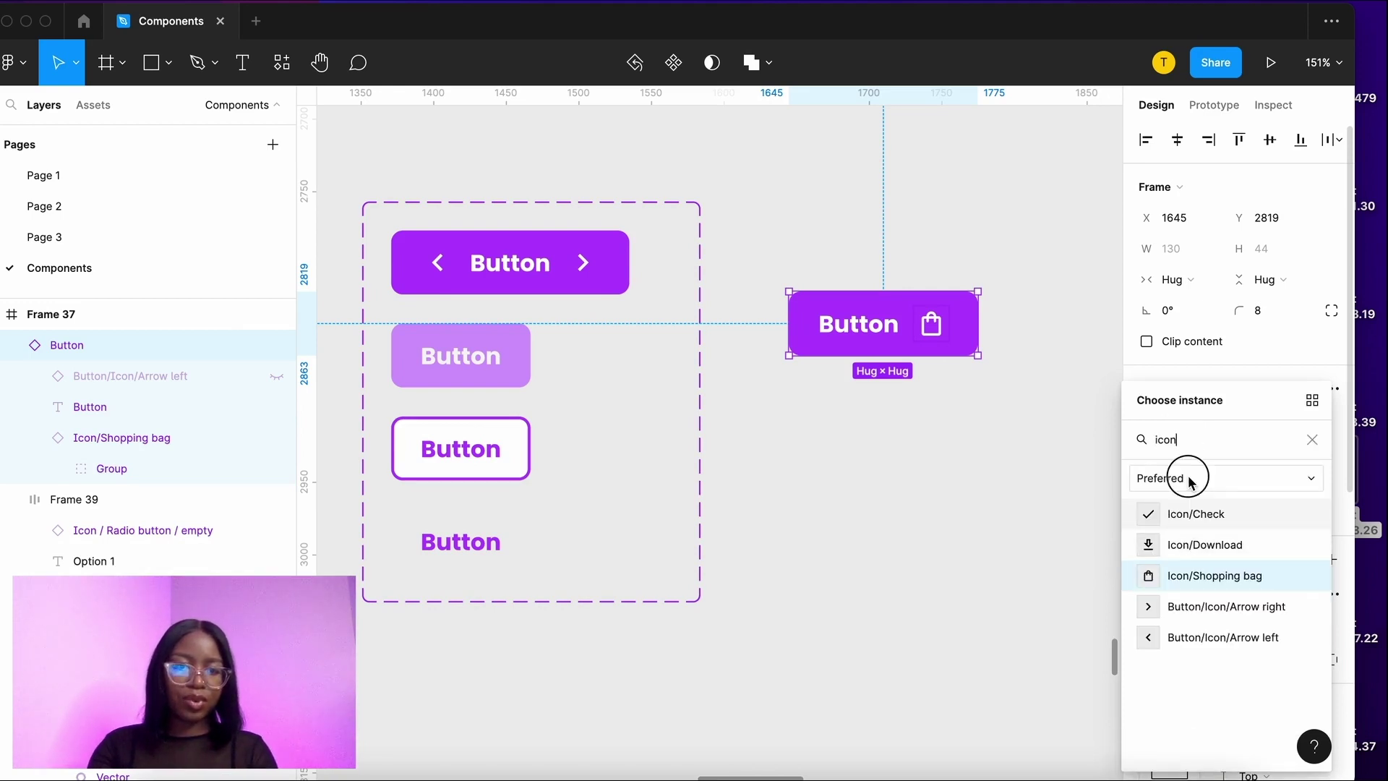
{"action": "left_click", "coordinate": [1187, 477]}
{"action": "left_click", "coordinate": [1196, 514]}
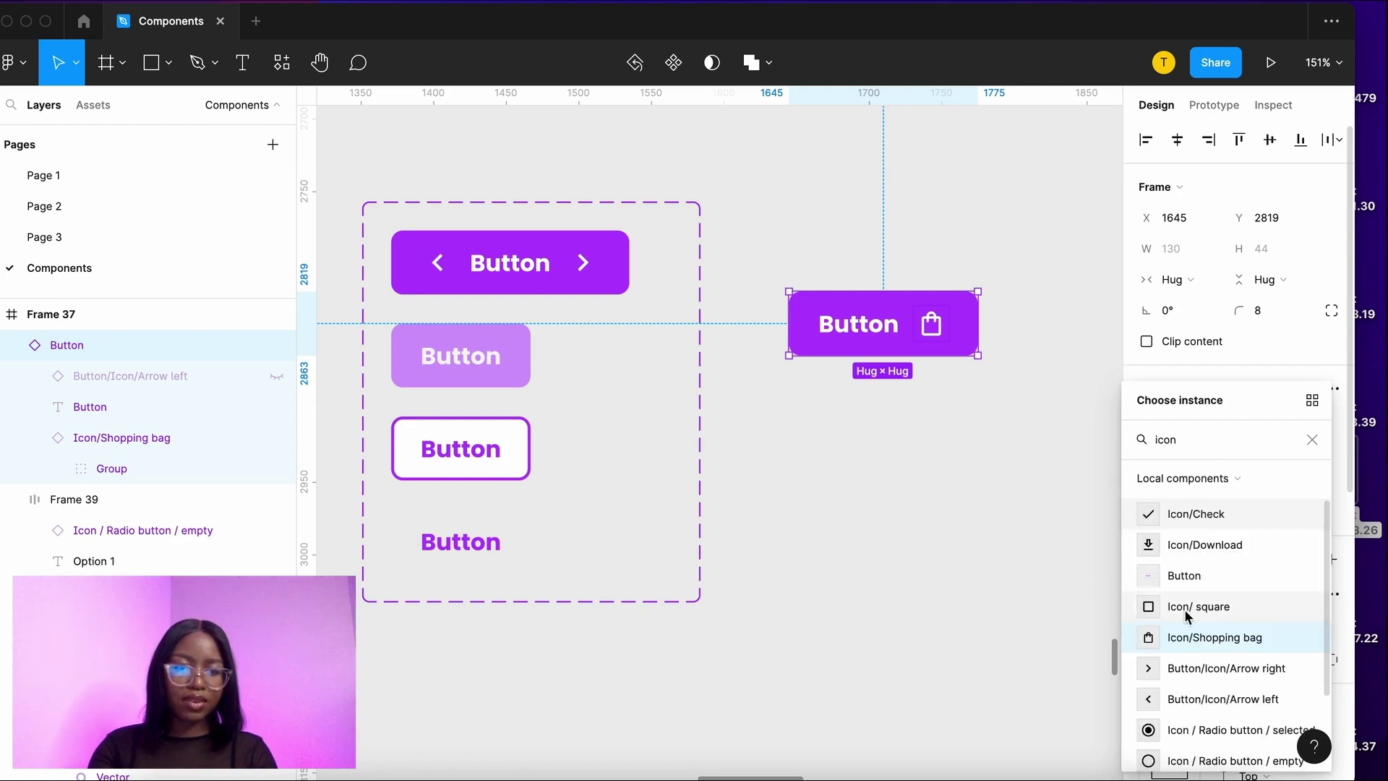
{"action": "scroll", "coordinate": [1185, 609], "scroll_direction": "down", "scroll_amount": 3}
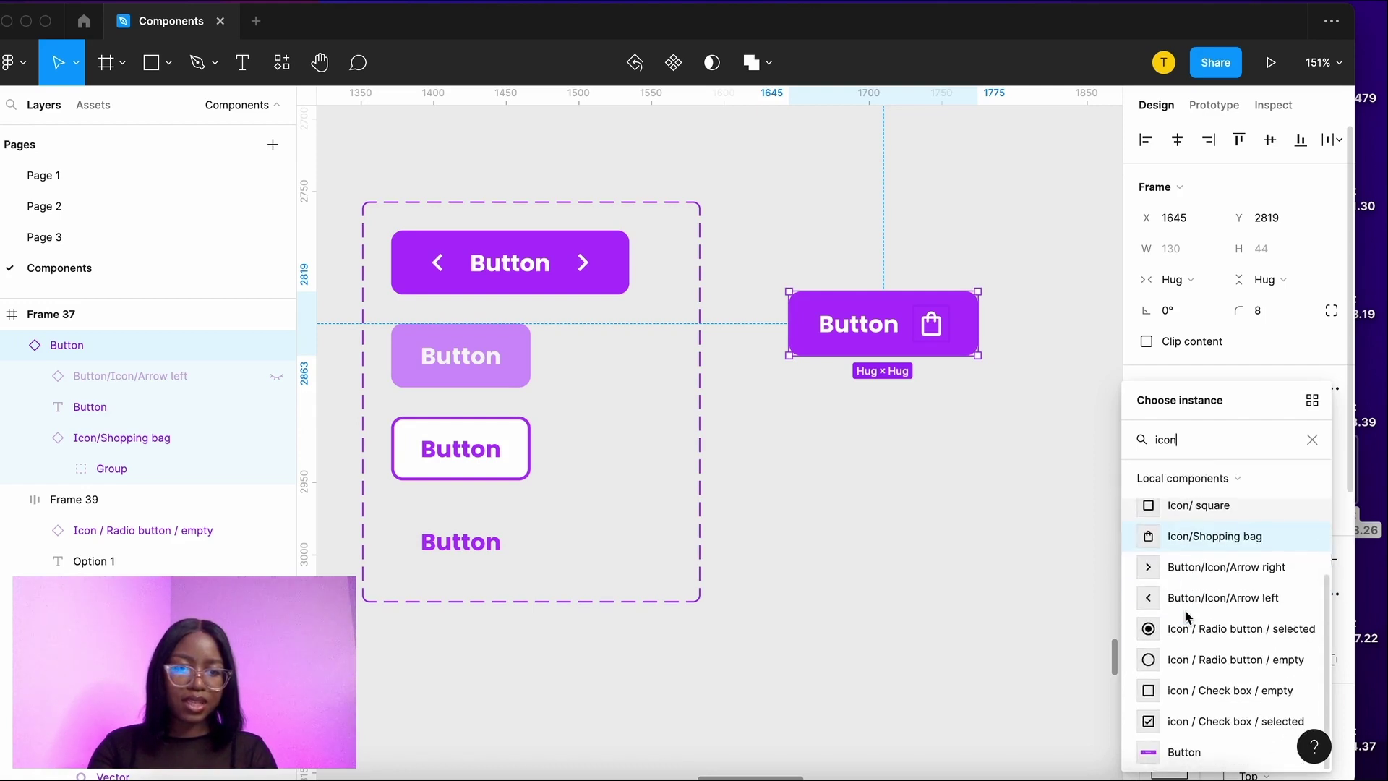
{"action": "left_click", "coordinate": [1187, 719]}
{"action": "left_click", "coordinate": [884, 587]}
{"action": "scroll", "coordinate": [599, 350], "scroll_direction": "left", "scroll_amount": 3}
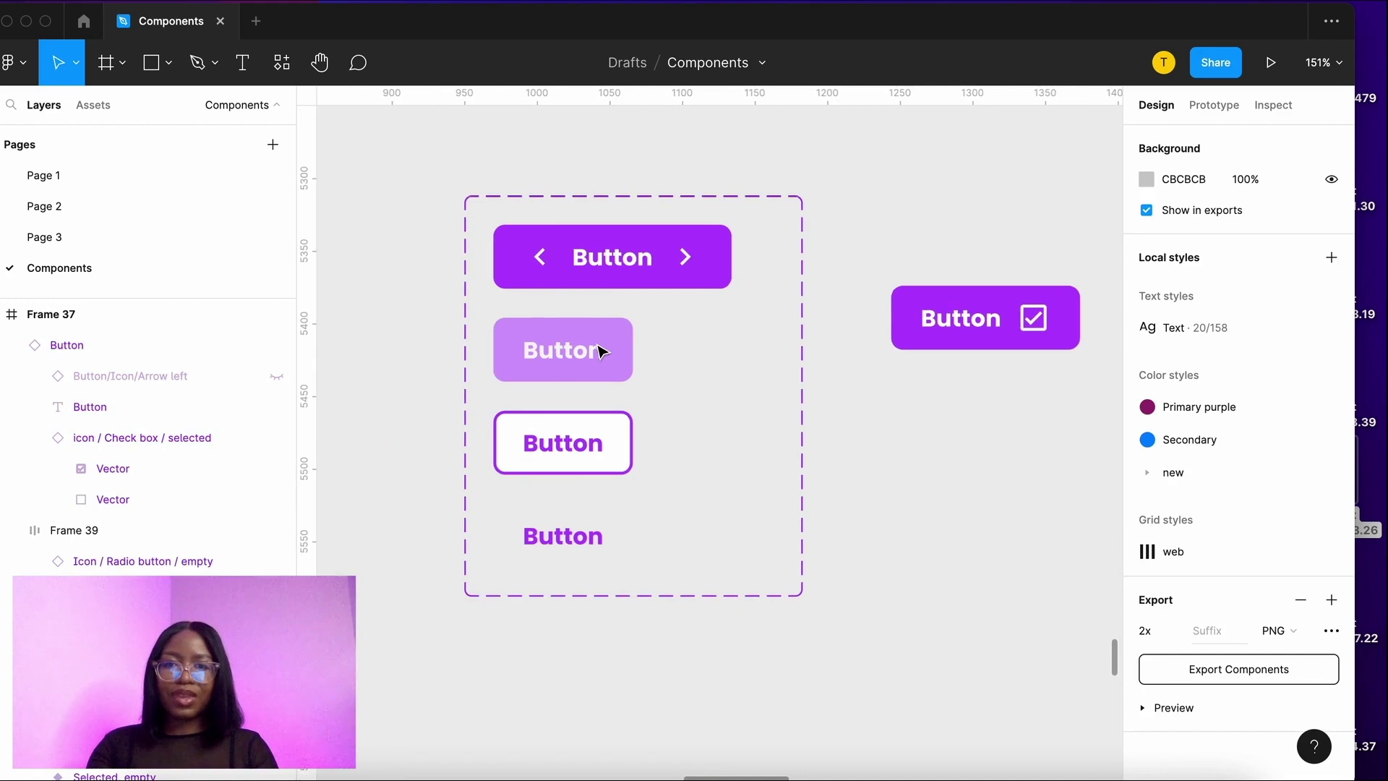
Step: Drag the right arrow asset in after the Hover variant's label, then add another variant
{"action": "scroll", "coordinate": [597, 353], "scroll_direction": "right", "scroll_amount": 1}
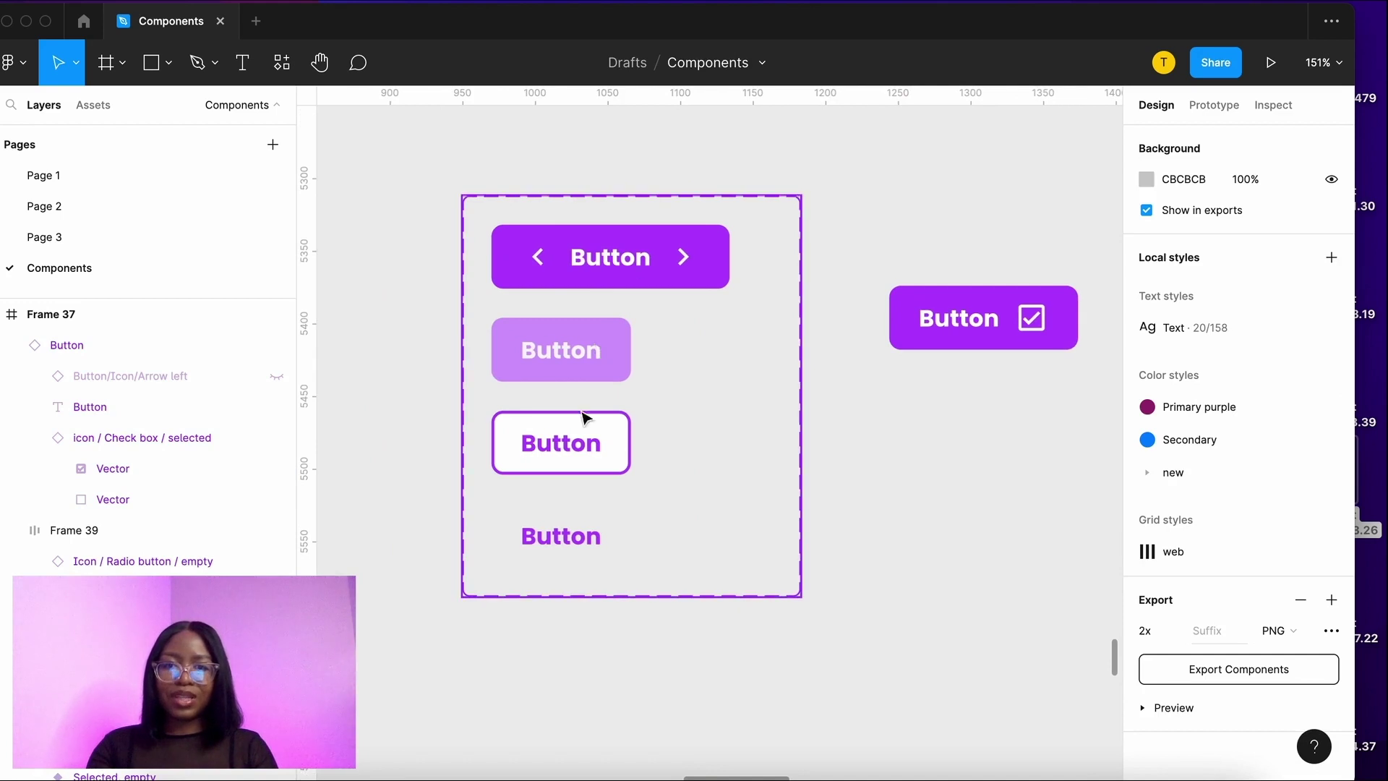
{"action": "left_click", "coordinate": [587, 348]}
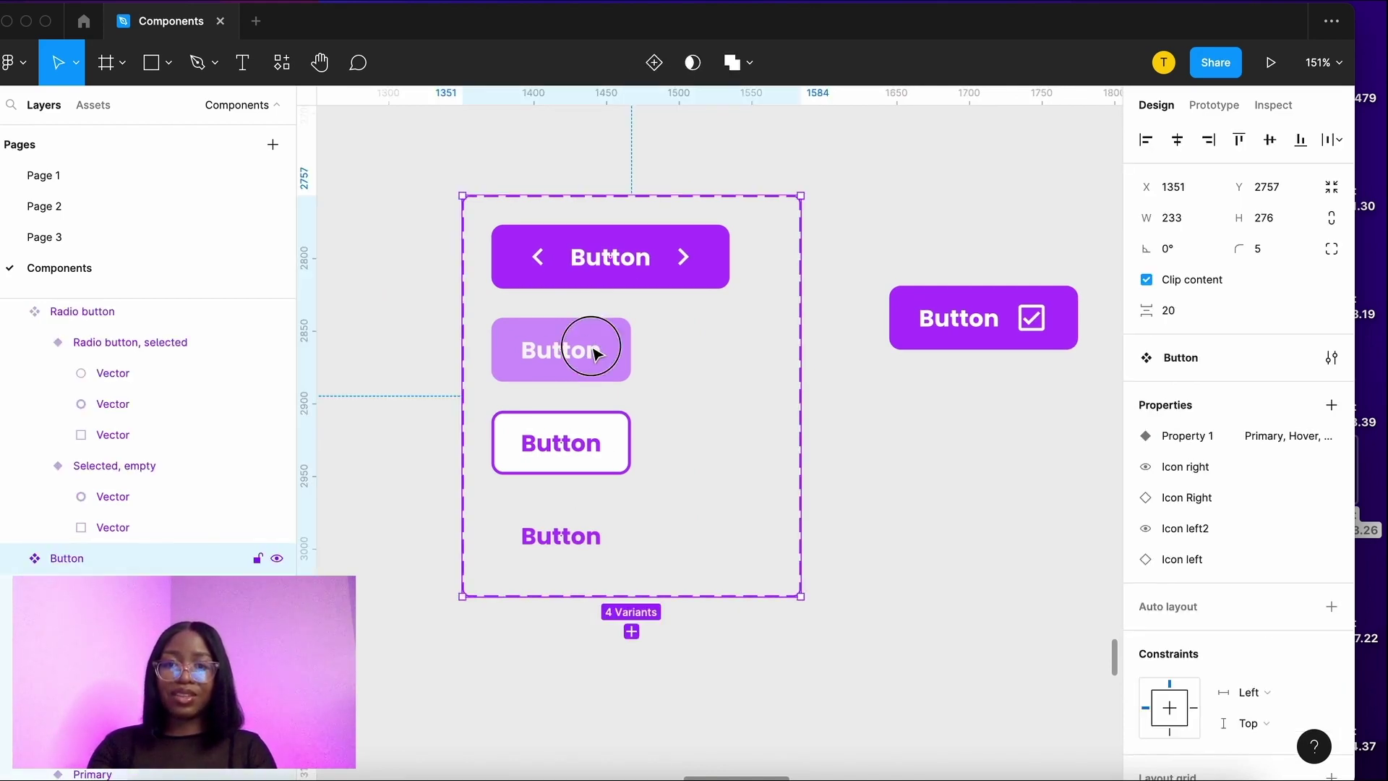
{"action": "left_click", "coordinate": [595, 350]}
{"action": "left_click", "coordinate": [587, 353]}
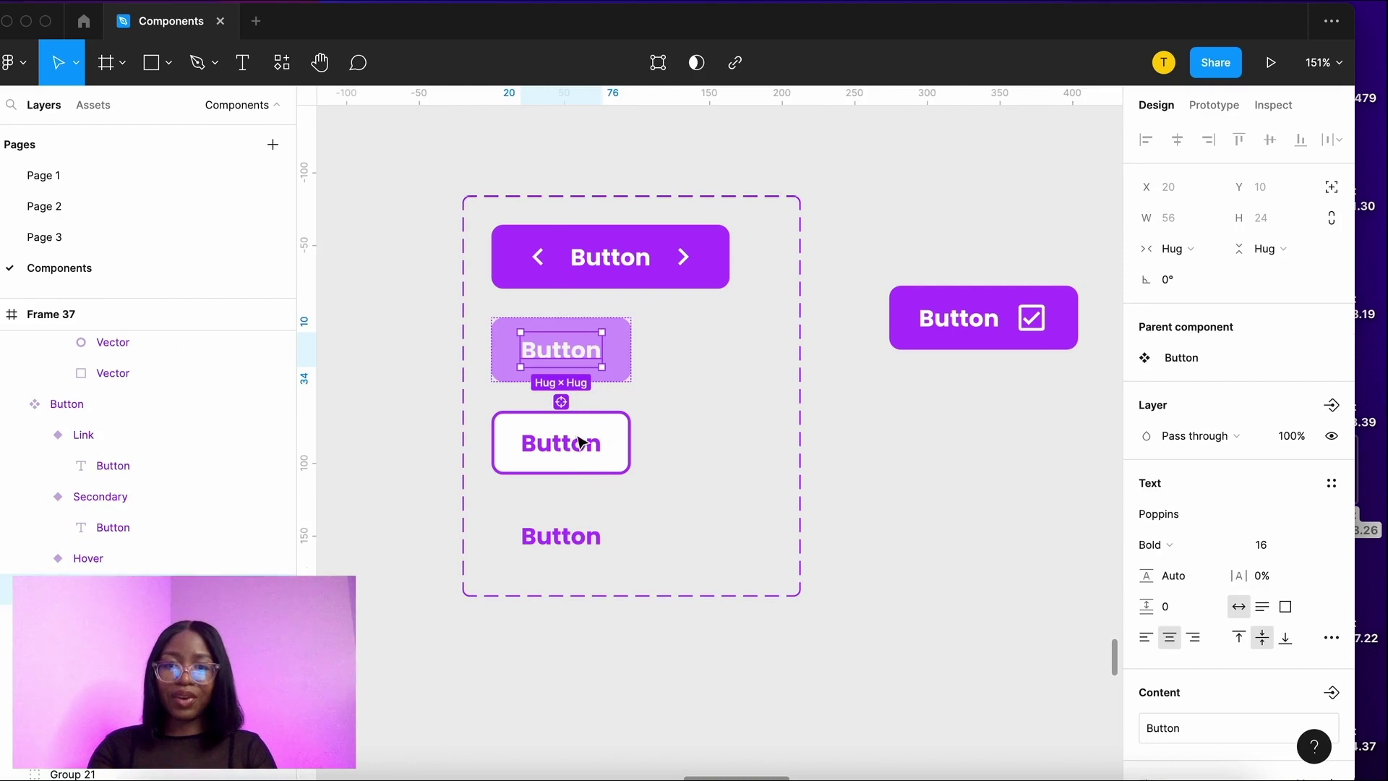
{"action": "left_click", "coordinate": [586, 619]}
{"action": "left_click", "coordinate": [93, 105]}
{"action": "left_click_drag", "start_coordinate": [241, 228], "coordinate": [623, 351]}
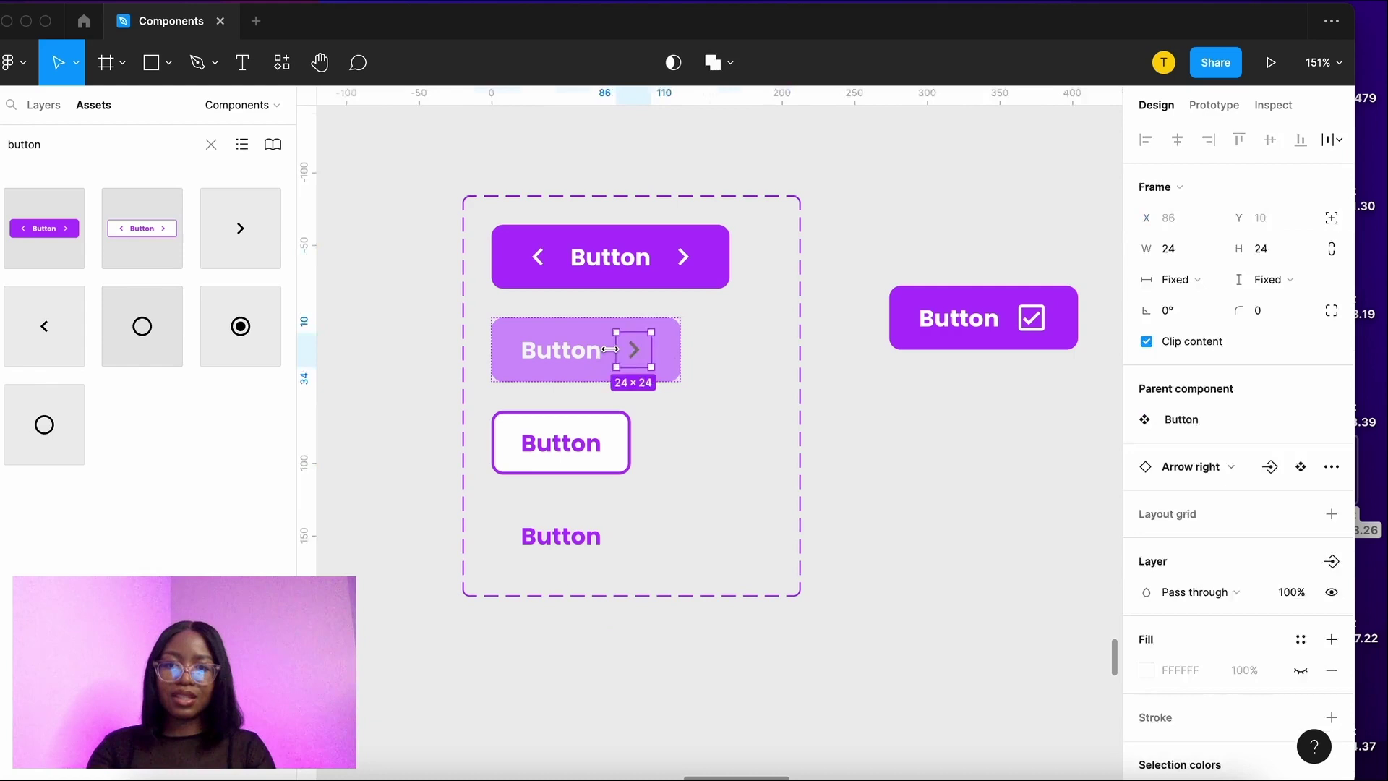
{"action": "left_click", "coordinate": [631, 632]}
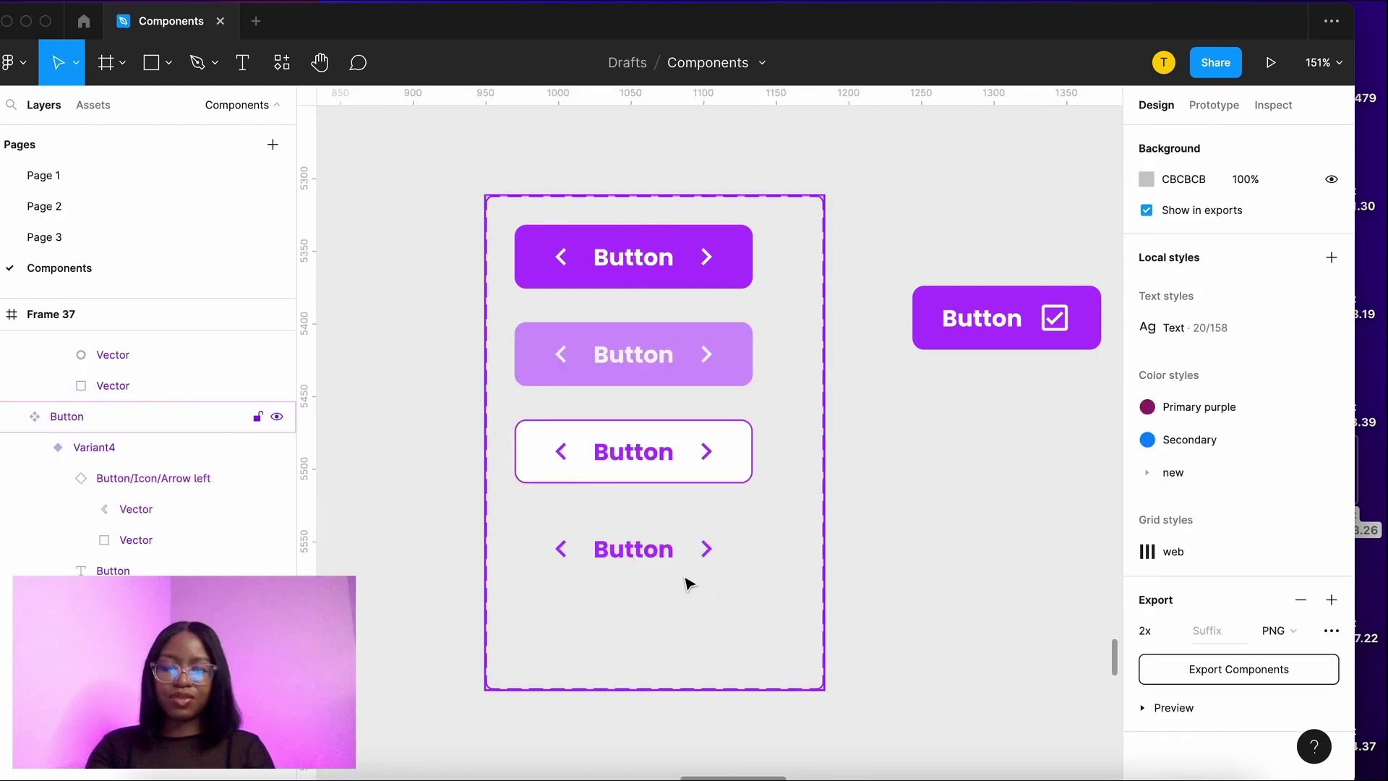
Step: Rename the Property 1 values of variants two to four to Hover, Secondary and Link
{"action": "scroll", "coordinate": [870, 583], "scroll_direction": "right", "scroll_amount": 3}
{"action": "left_click", "coordinate": [629, 337]}
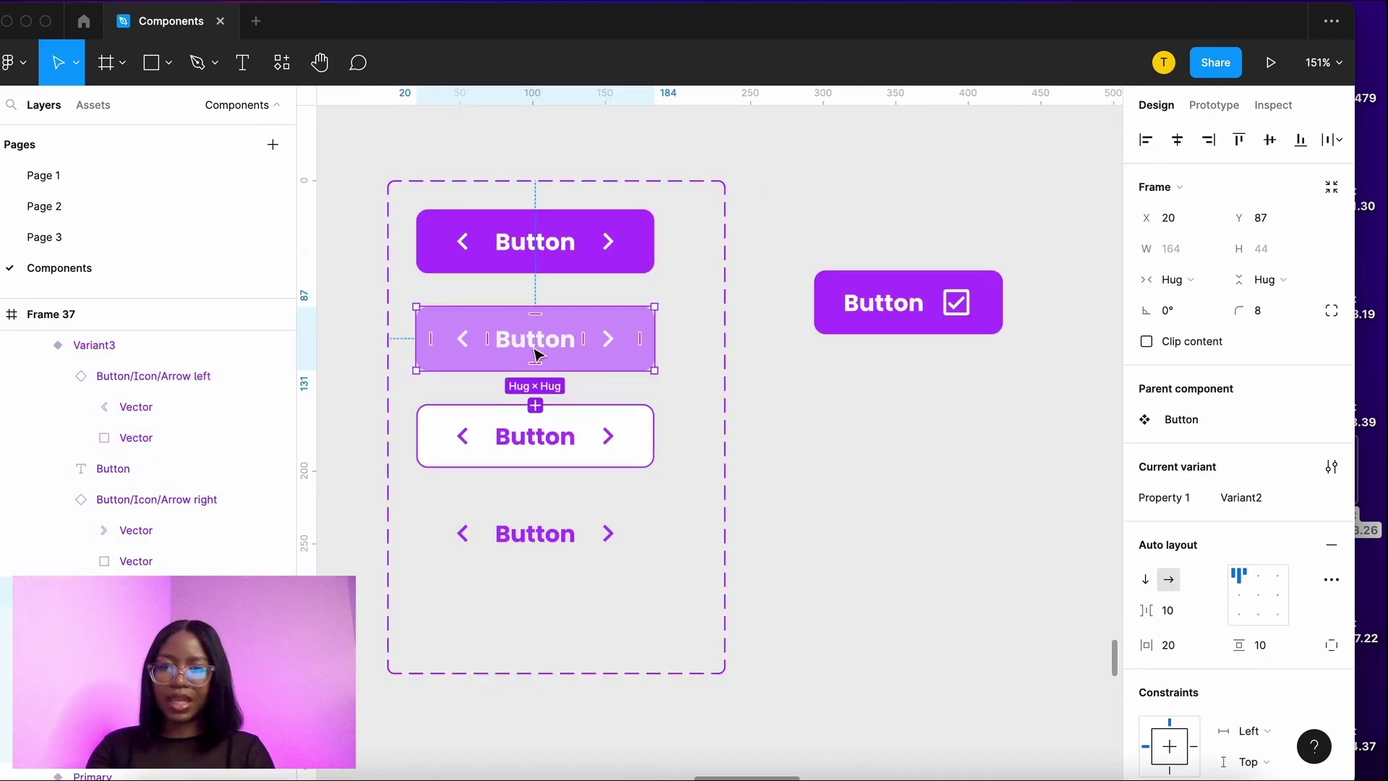
{"action": "left_click", "coordinate": [1267, 500]}
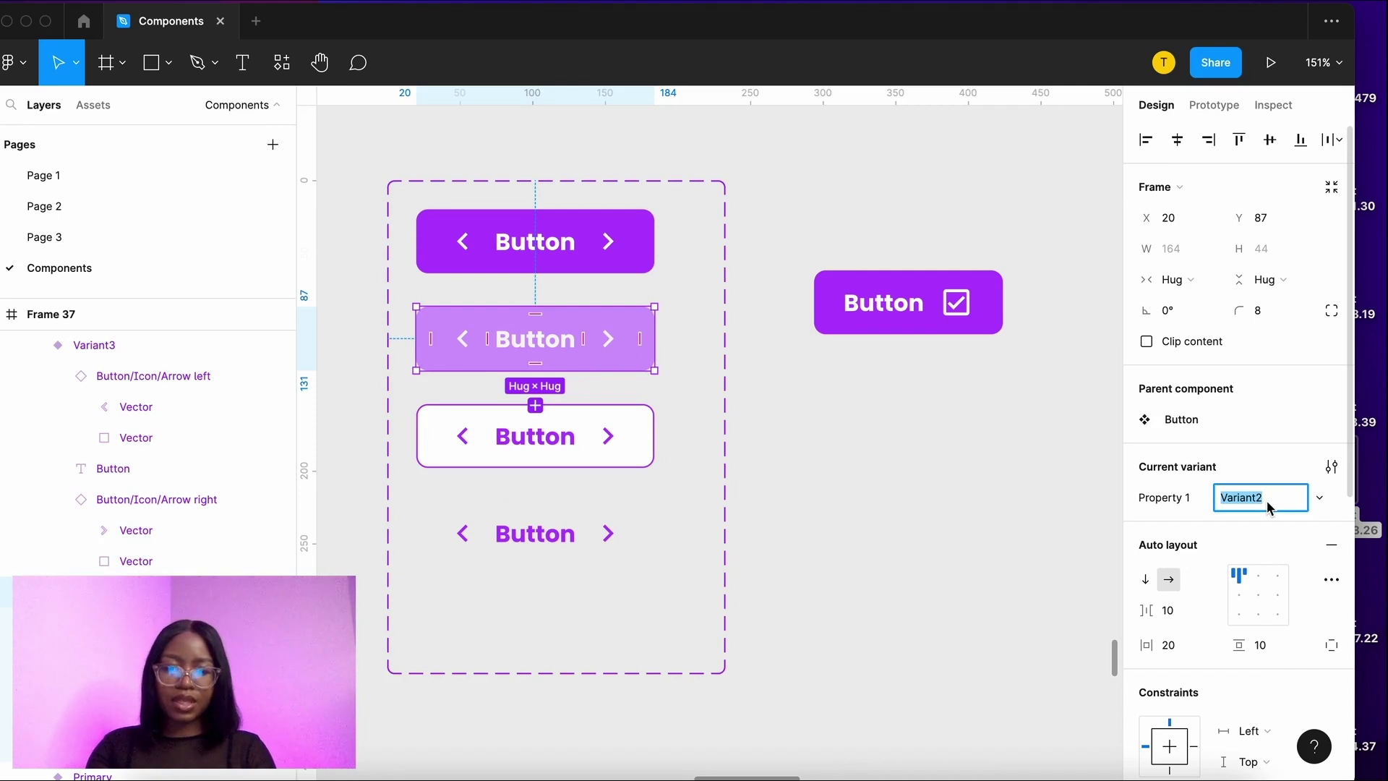
{"action": "type", "text": "Hover"}
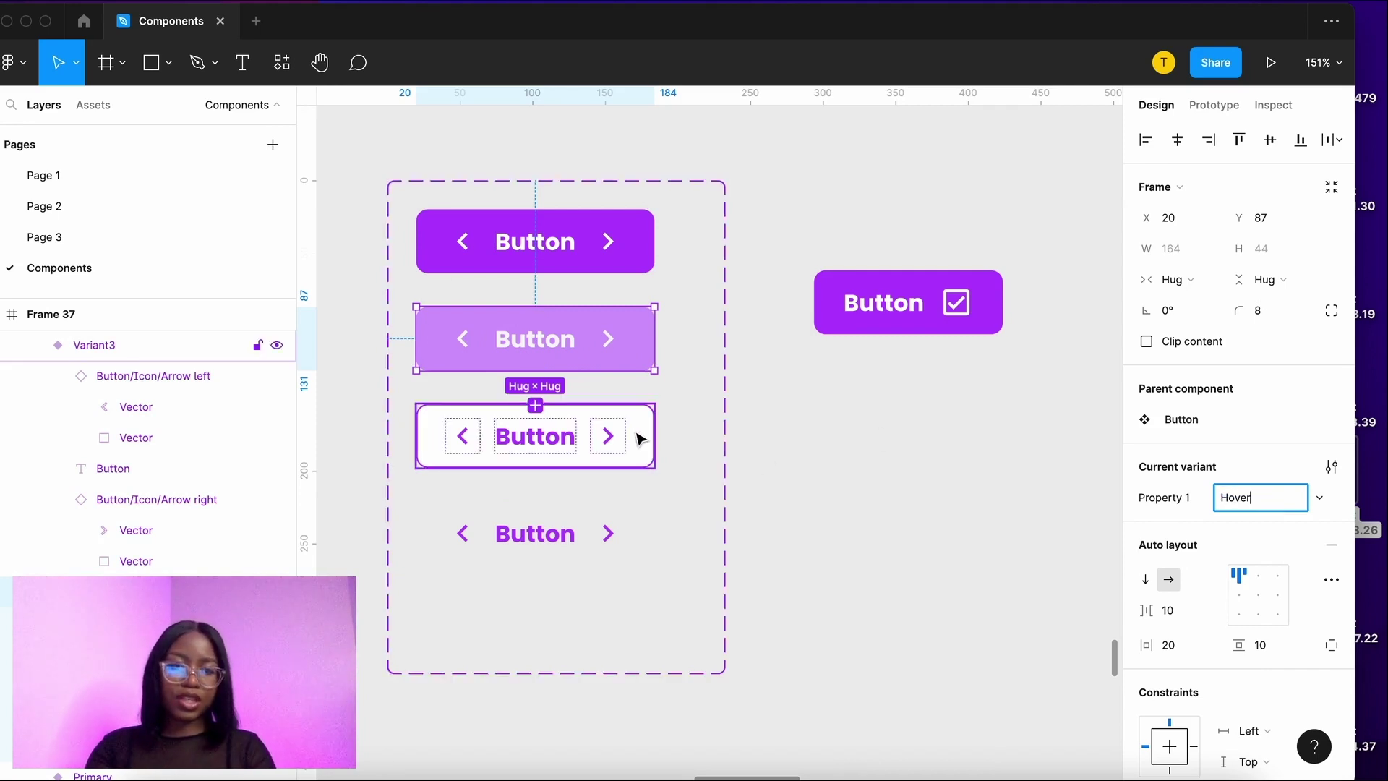
{"action": "left_click", "coordinate": [640, 438]}
{"action": "left_click", "coordinate": [1258, 497]}
{"action": "type", "text": "secondary"}
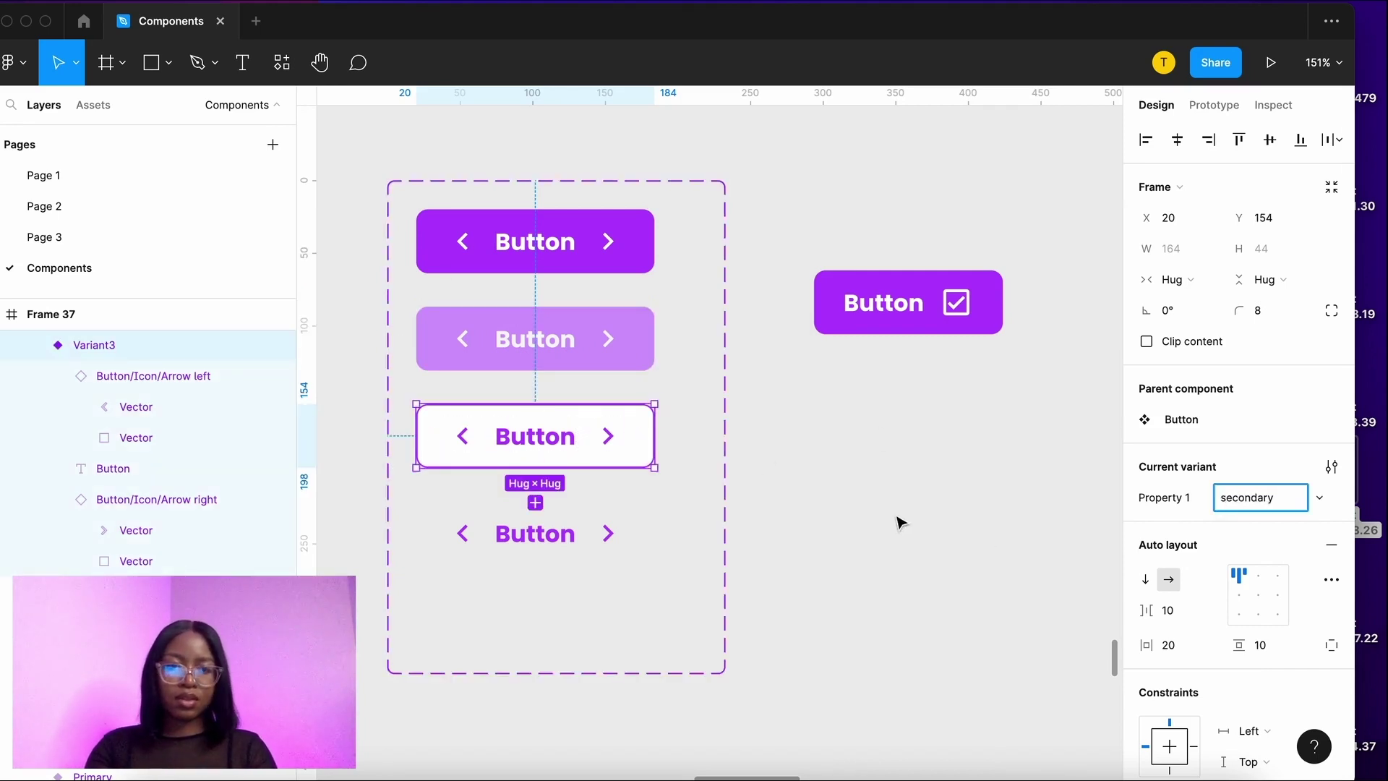
{"action": "left_click", "coordinate": [564, 539]}
{"action": "left_click", "coordinate": [1256, 498]}
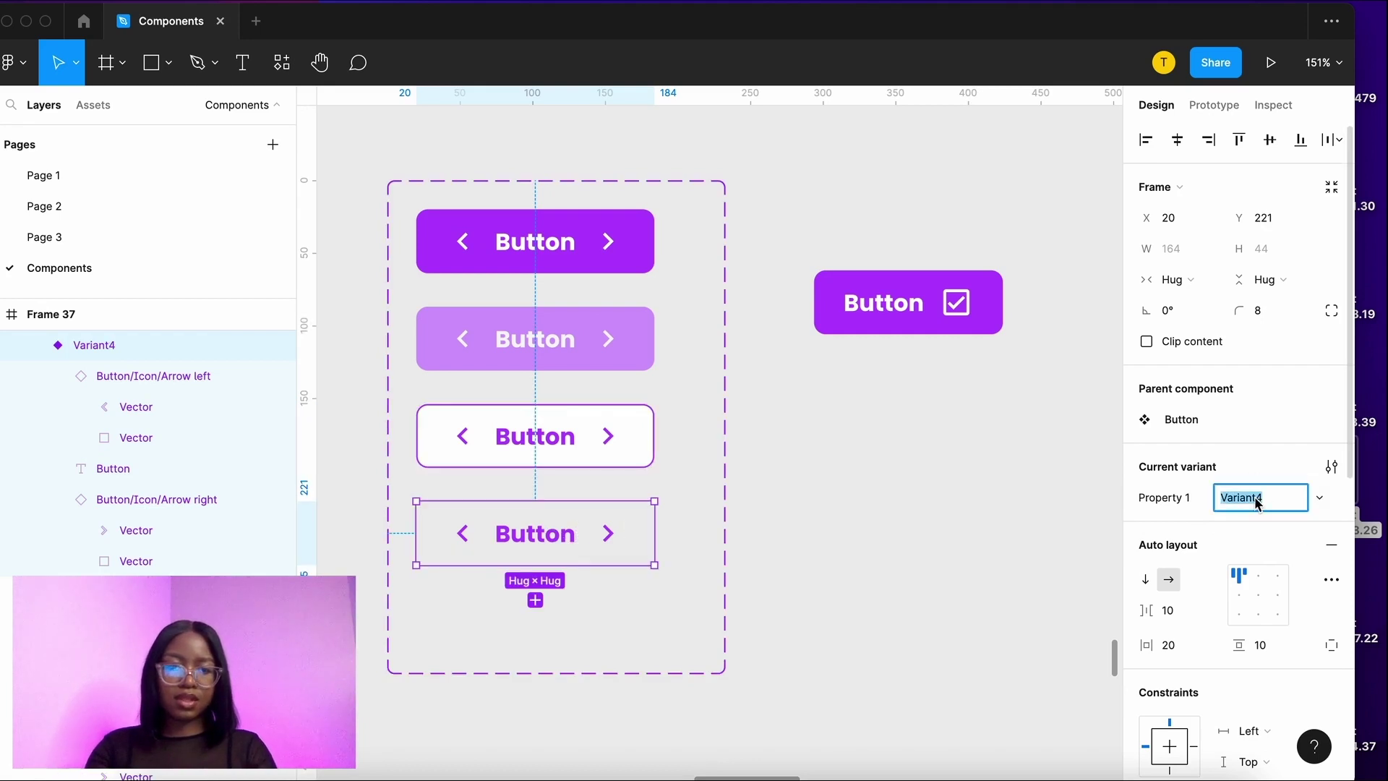
{"action": "type", "text": "Link"}
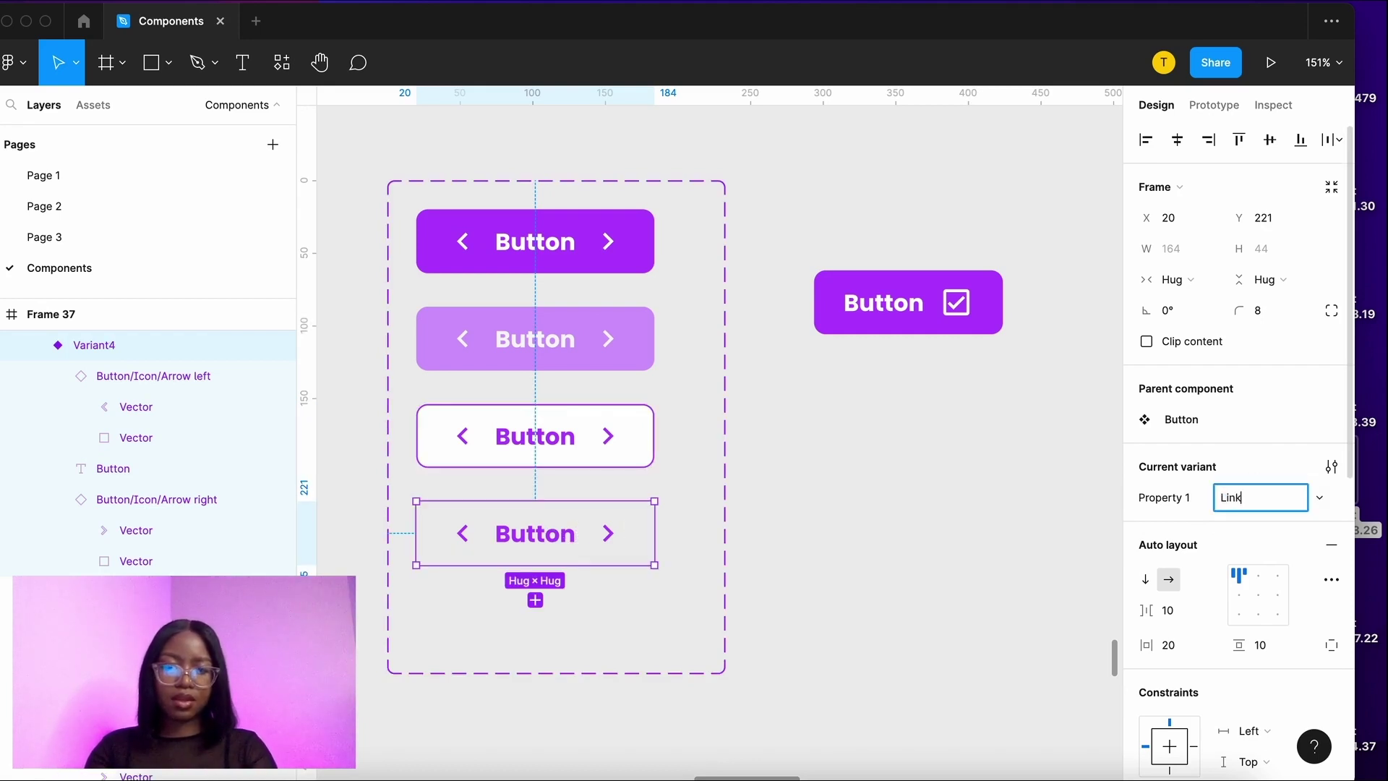
{"action": "left_click", "coordinate": [647, 447]}
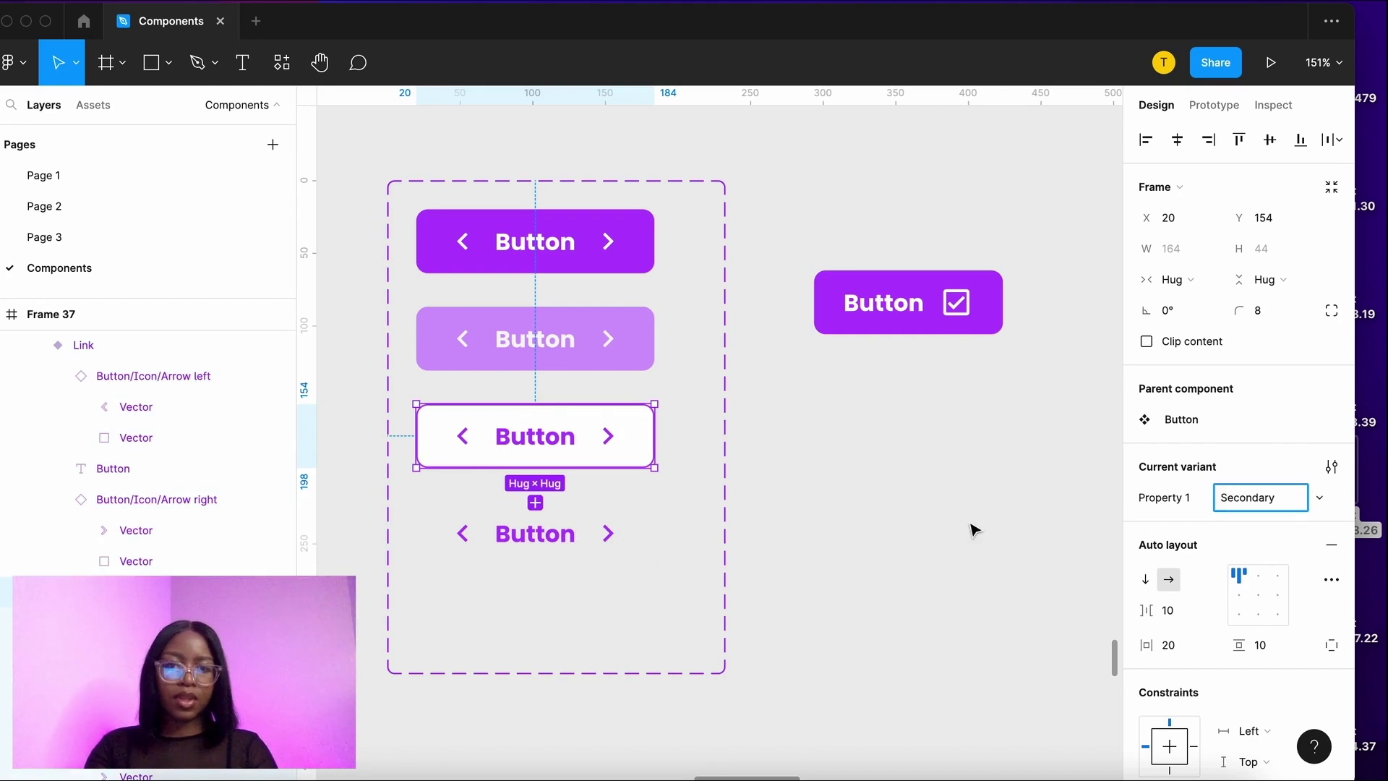
{"action": "left_click", "coordinate": [918, 324]}
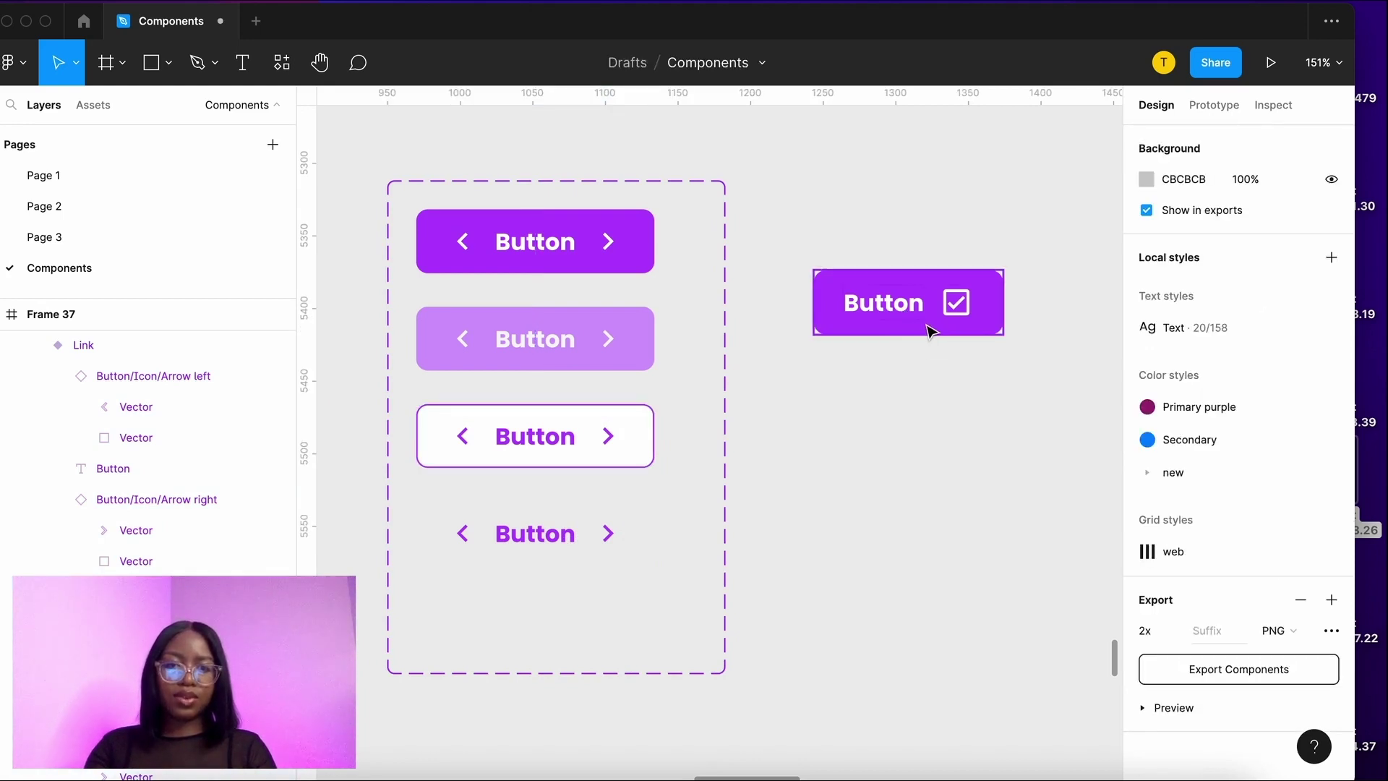
Step: Switch the instance to Hover and show its left icon as Arrow right
{"action": "left_click", "coordinate": [929, 330]}
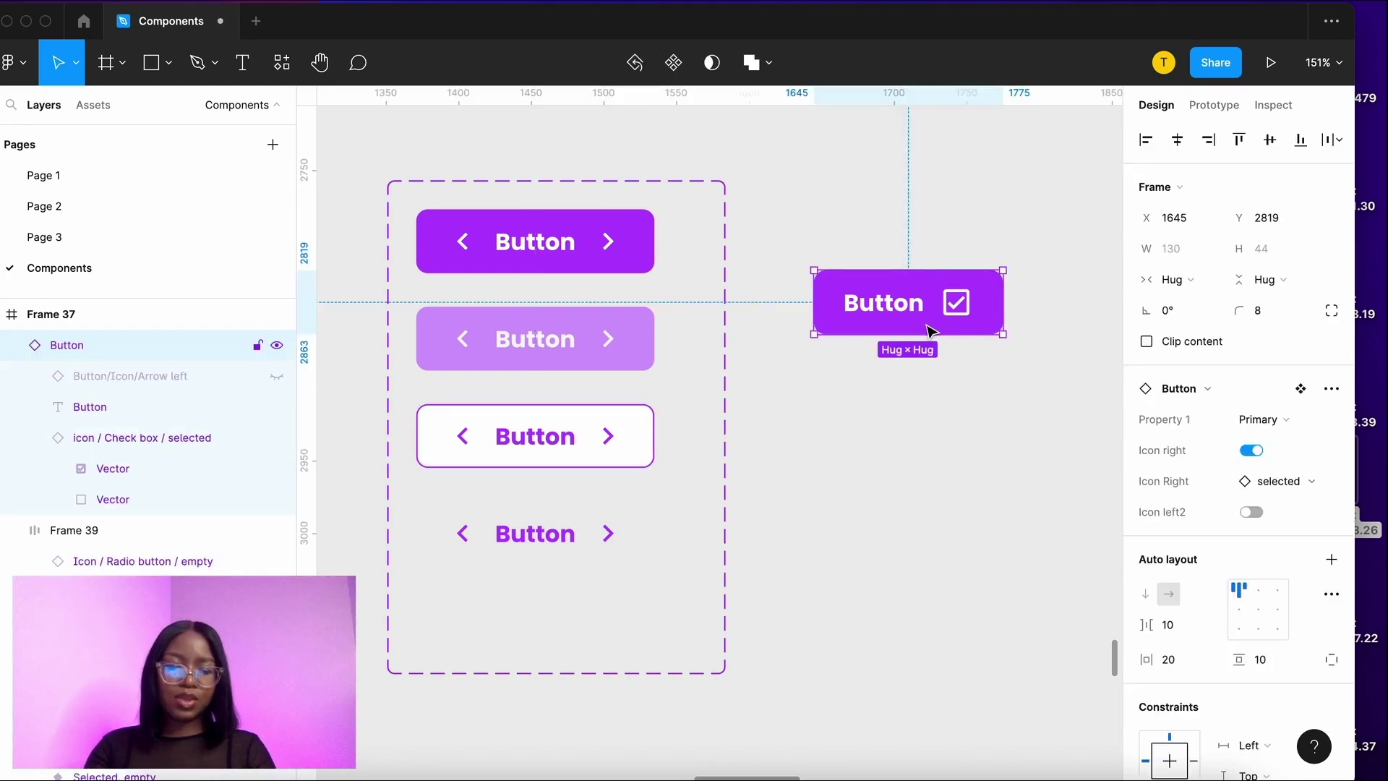
{"action": "left_click", "coordinate": [1258, 419]}
{"action": "left_click", "coordinate": [1253, 443]}
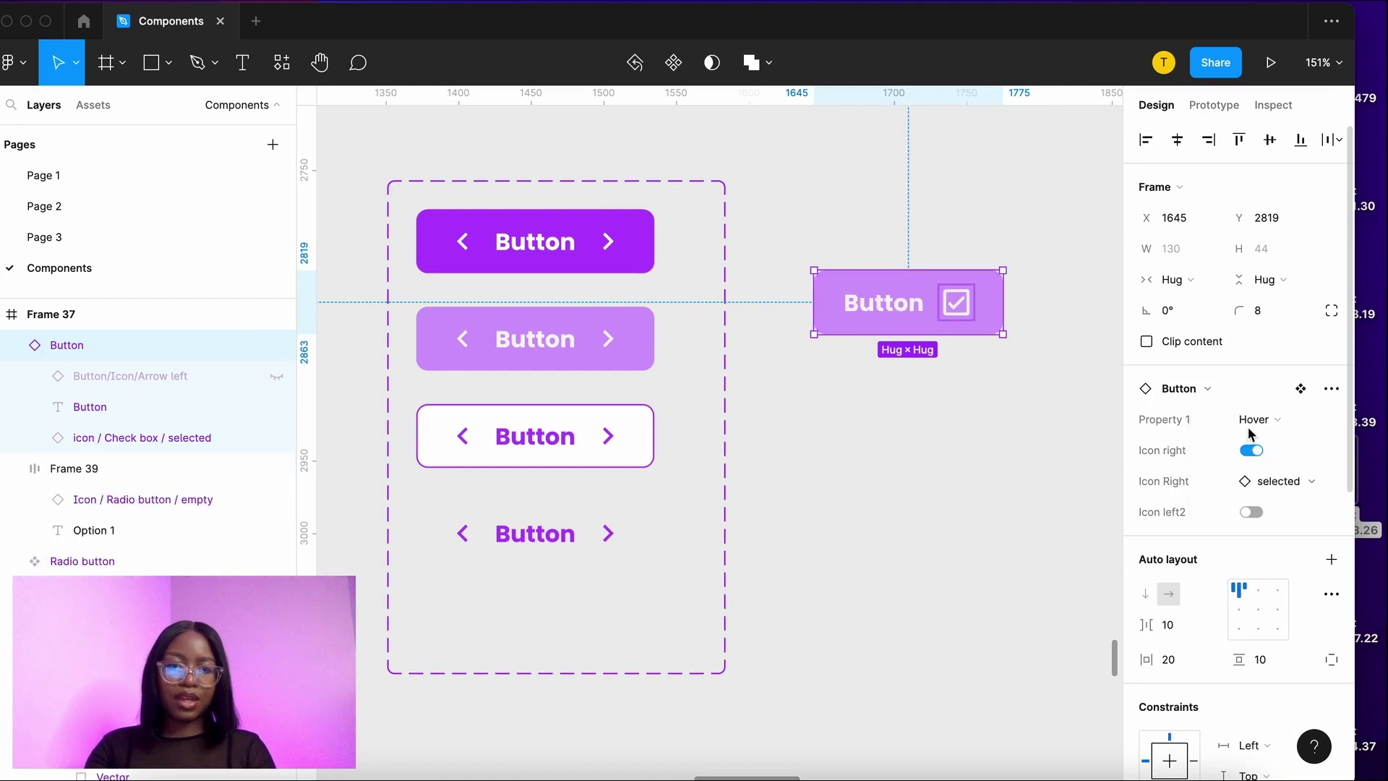
{"action": "left_click", "coordinate": [1252, 450]}
{"action": "left_click", "coordinate": [1251, 481]}
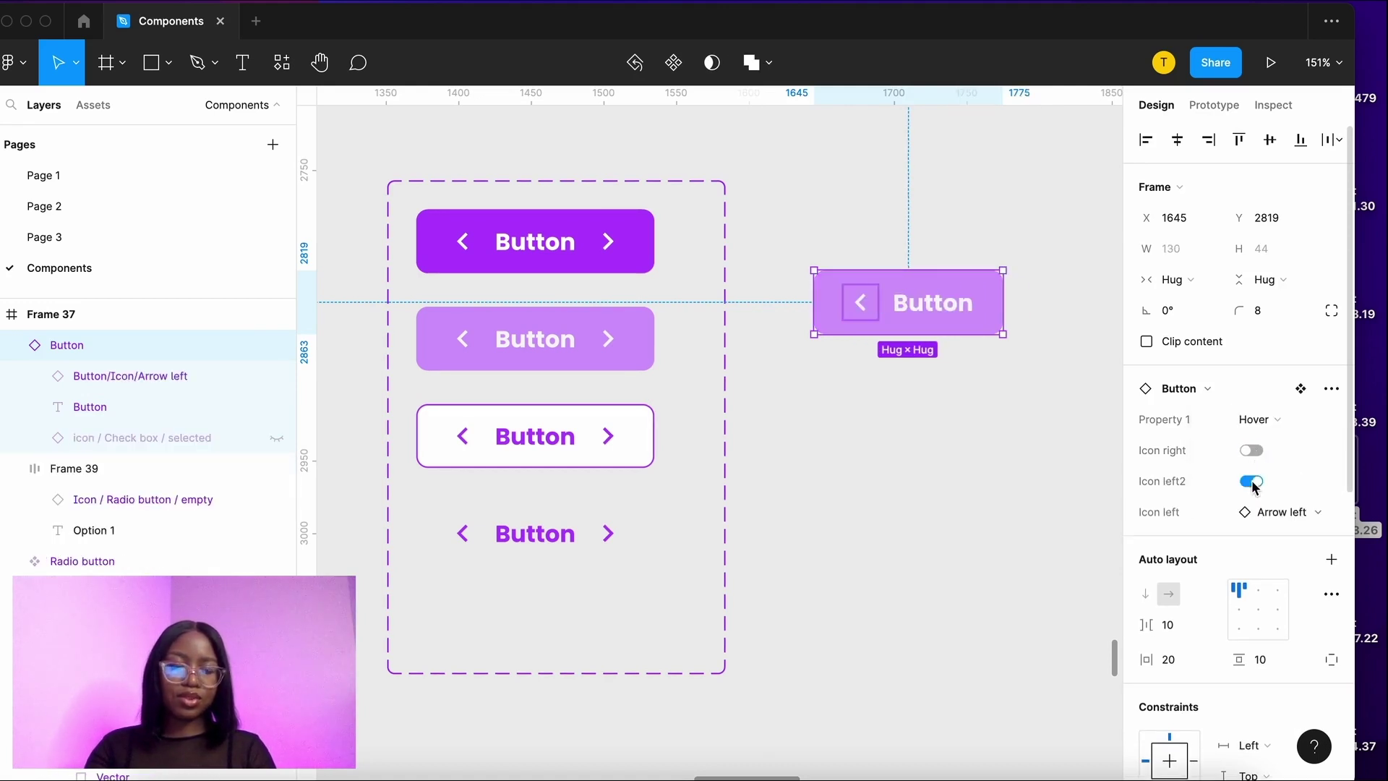
{"action": "left_click", "coordinate": [1272, 512]}
{"action": "left_click", "coordinate": [1195, 606]}
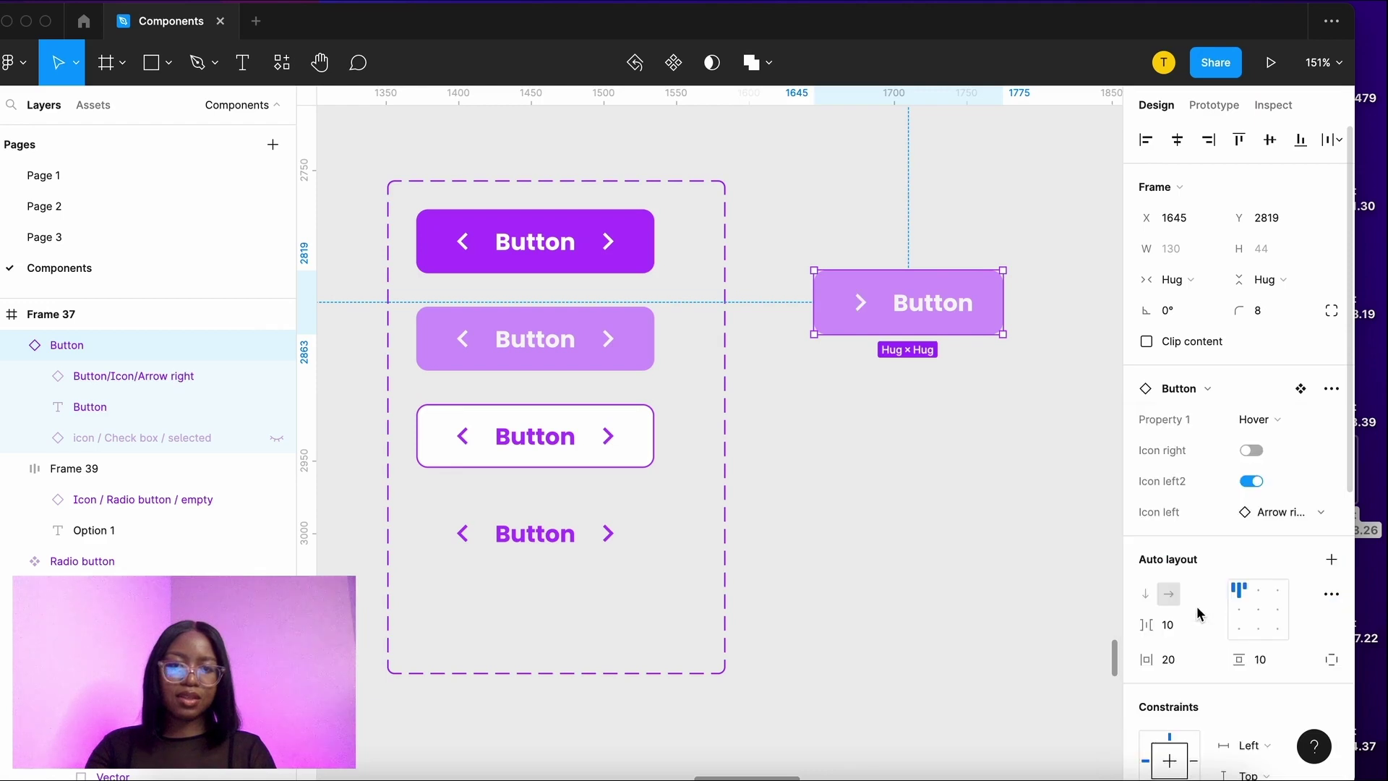
Step: Show the instance's right icon and swap it to the shopping bag
{"action": "left_click", "coordinate": [1251, 450]}
{"action": "left_click", "coordinate": [1286, 483]}
{"action": "left_click", "coordinate": [1196, 606]}
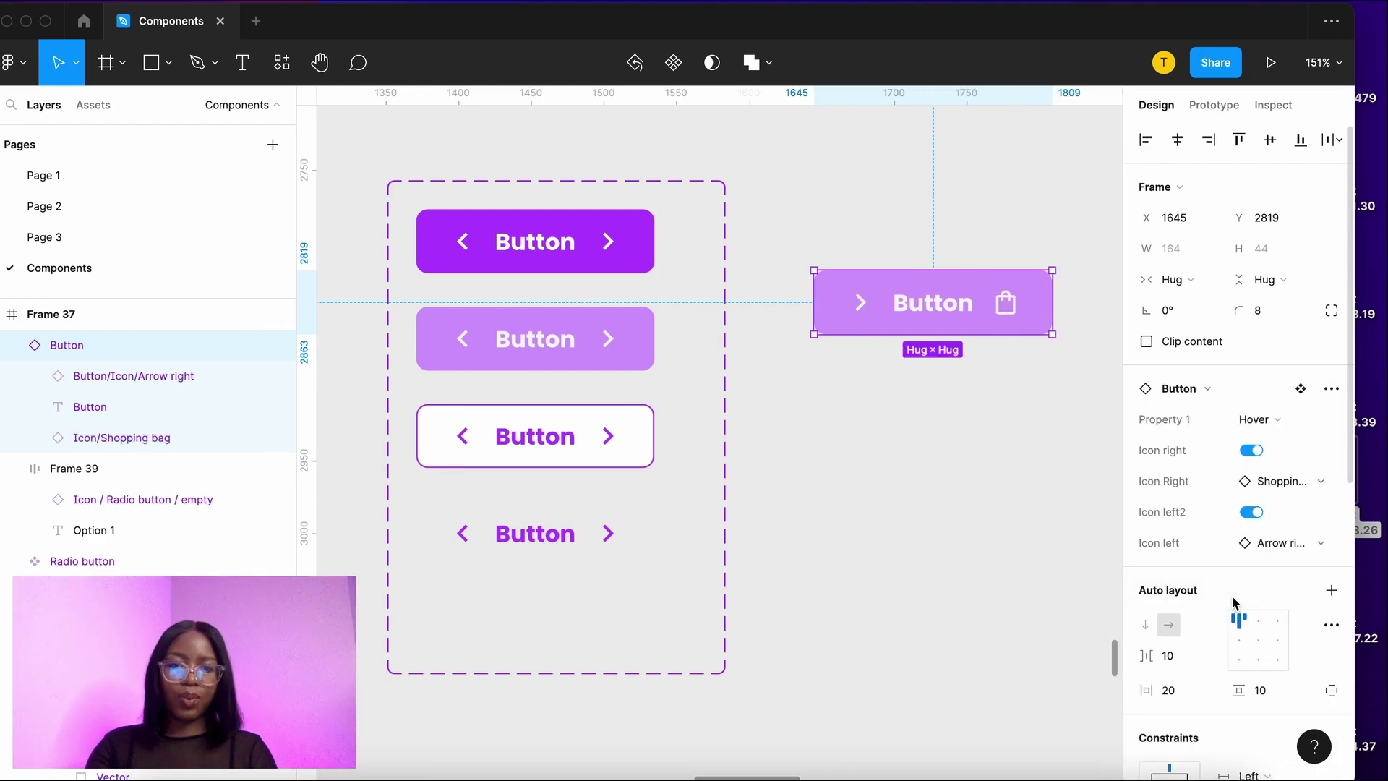
{"action": "left_click", "coordinate": [988, 465]}
Step: Change the standalone button's variant to Link
{"action": "left_click", "coordinate": [961, 304]}
{"action": "left_click", "coordinate": [1233, 419]}
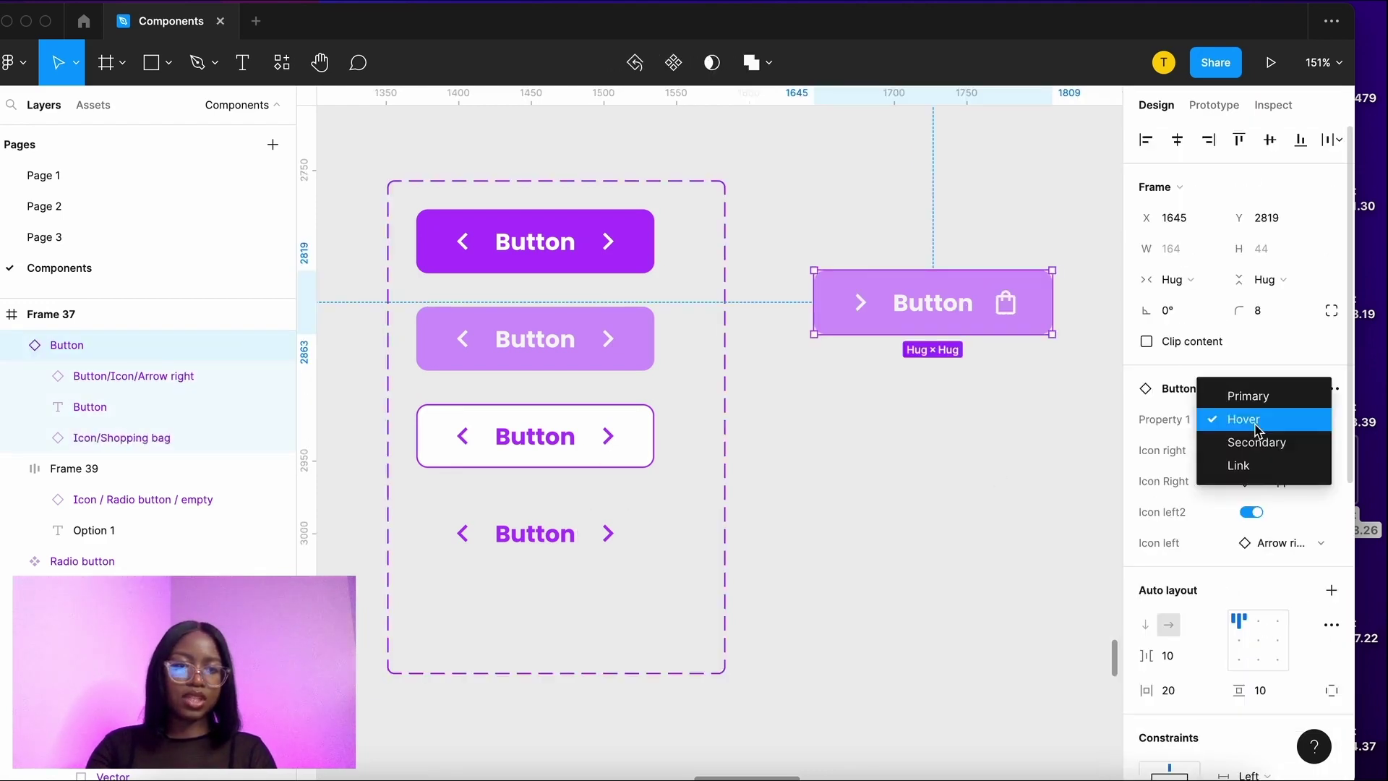
{"action": "left_click", "coordinate": [1258, 444]}
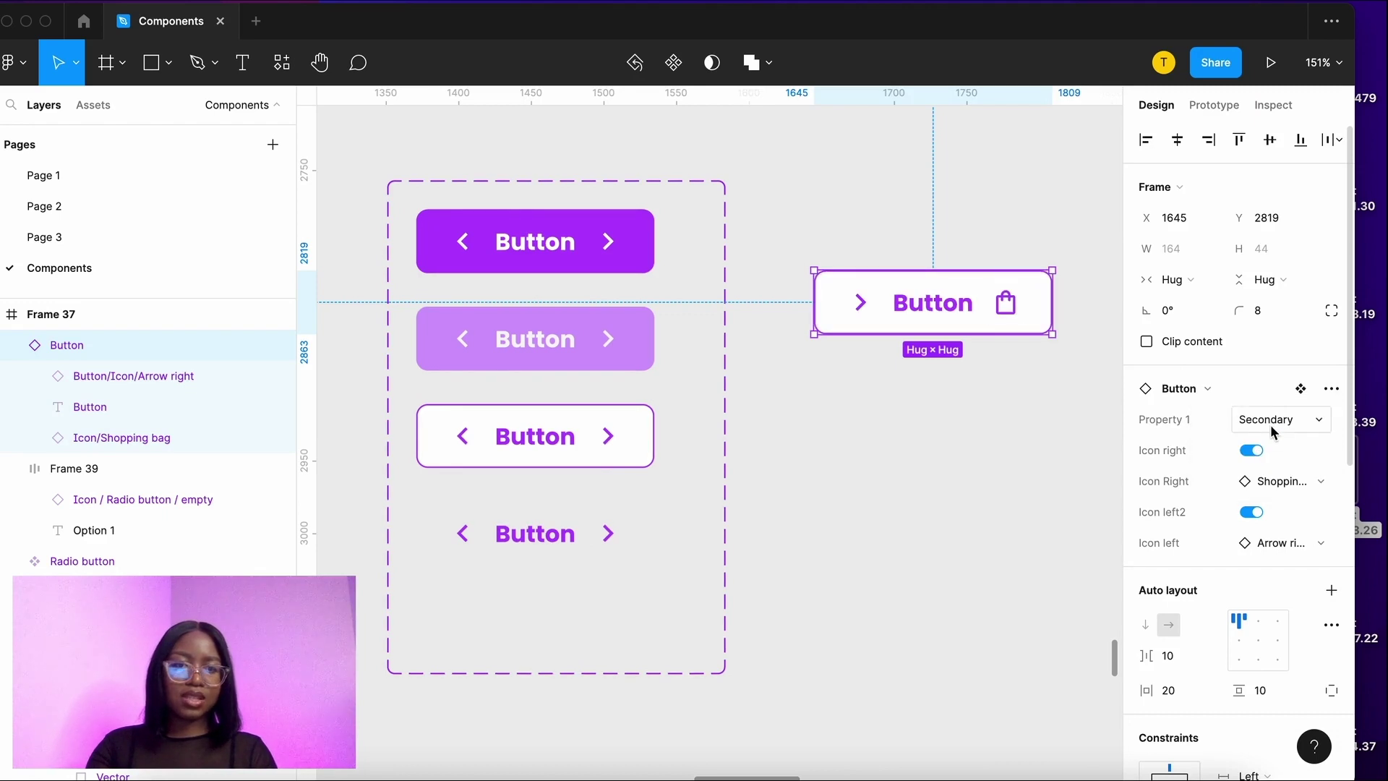
{"action": "left_click", "coordinate": [1269, 421]}
{"action": "key", "text": "Return"}
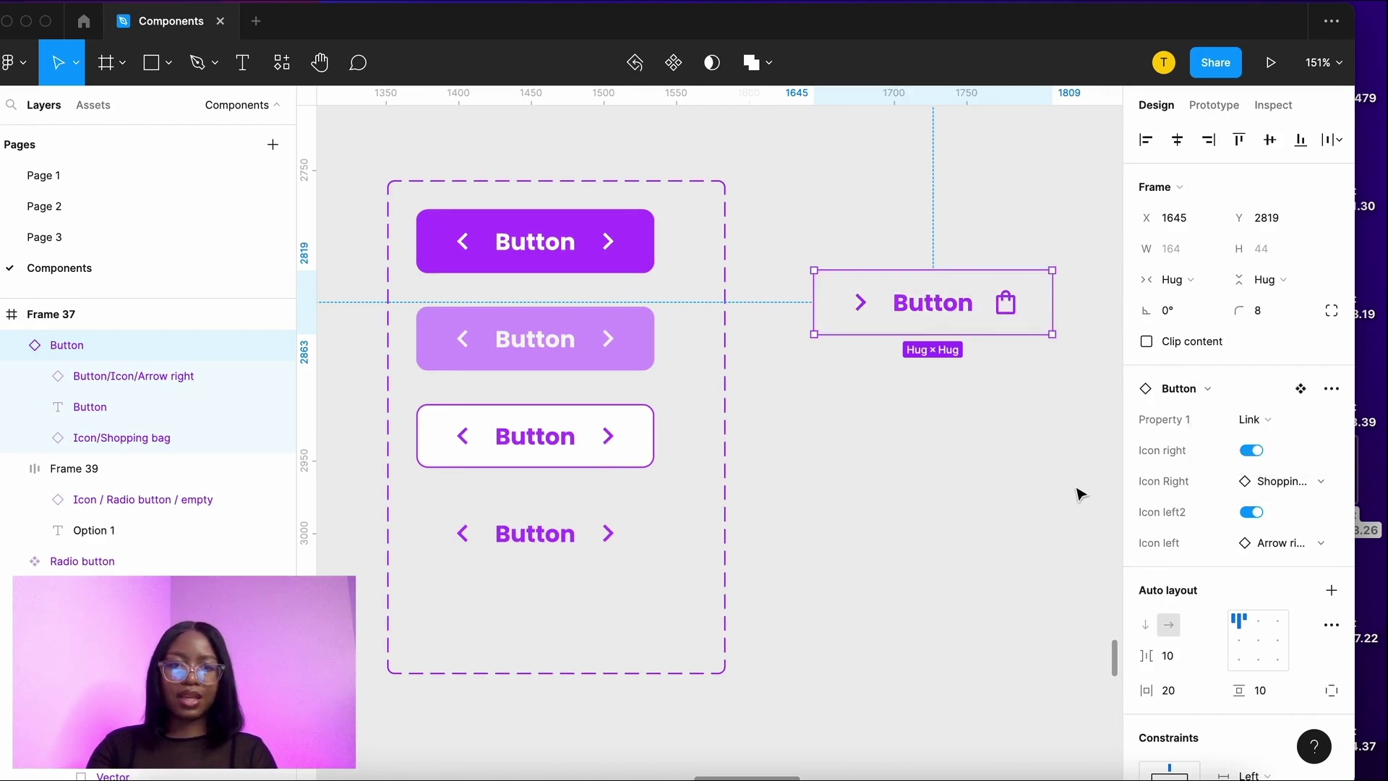